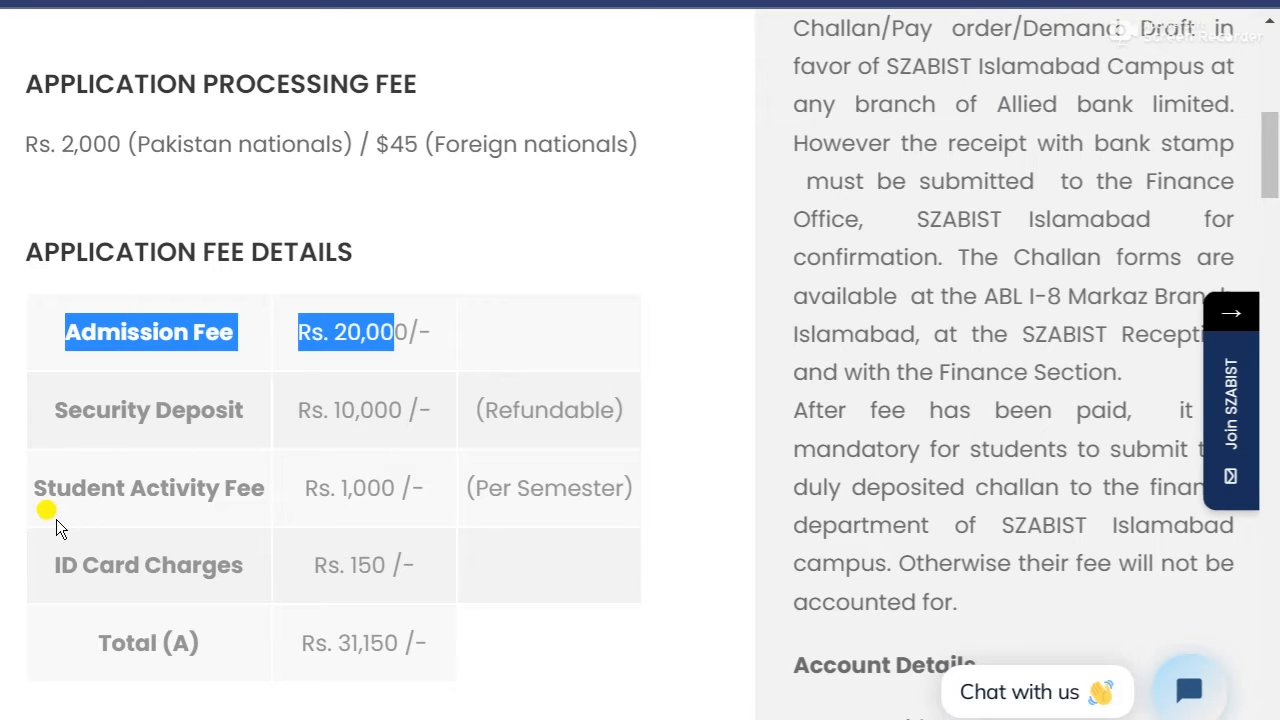
Scroll past the Application Fee Details to the Computer Science tuition table, where BSCS totals 110,350 PKR.
scroll(647, 504, "down", 1)
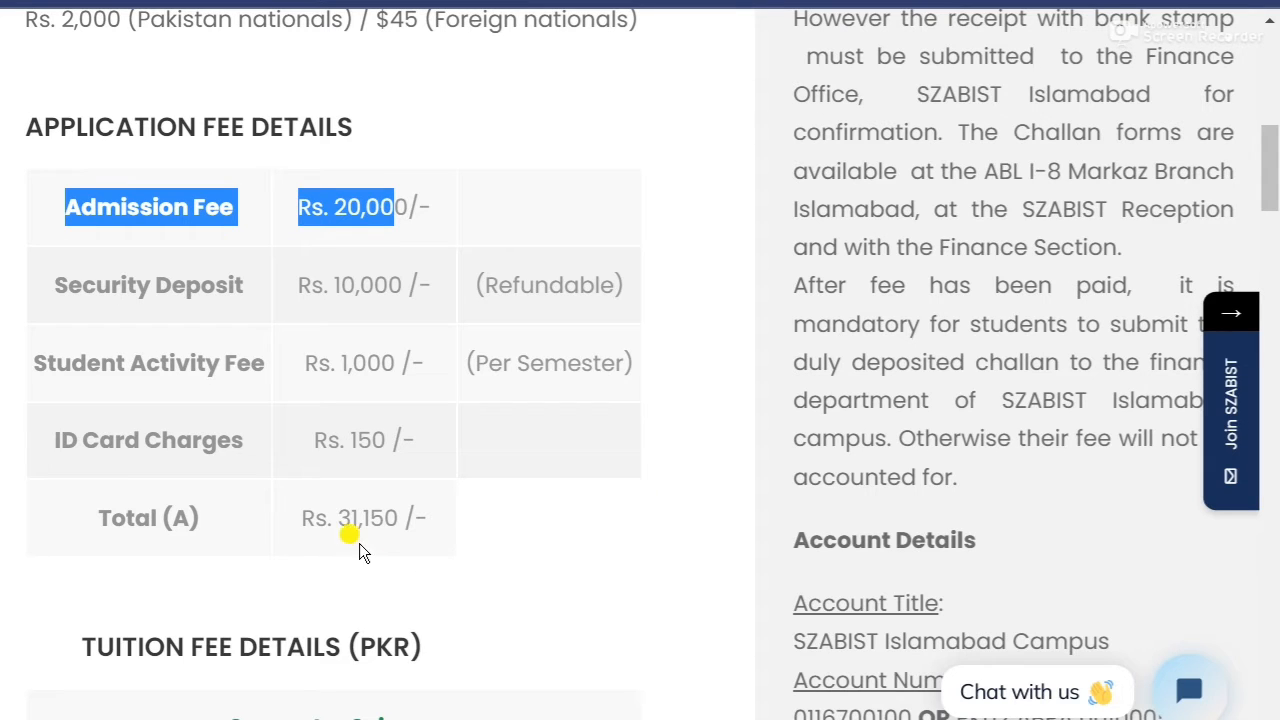
left_click(628, 545)
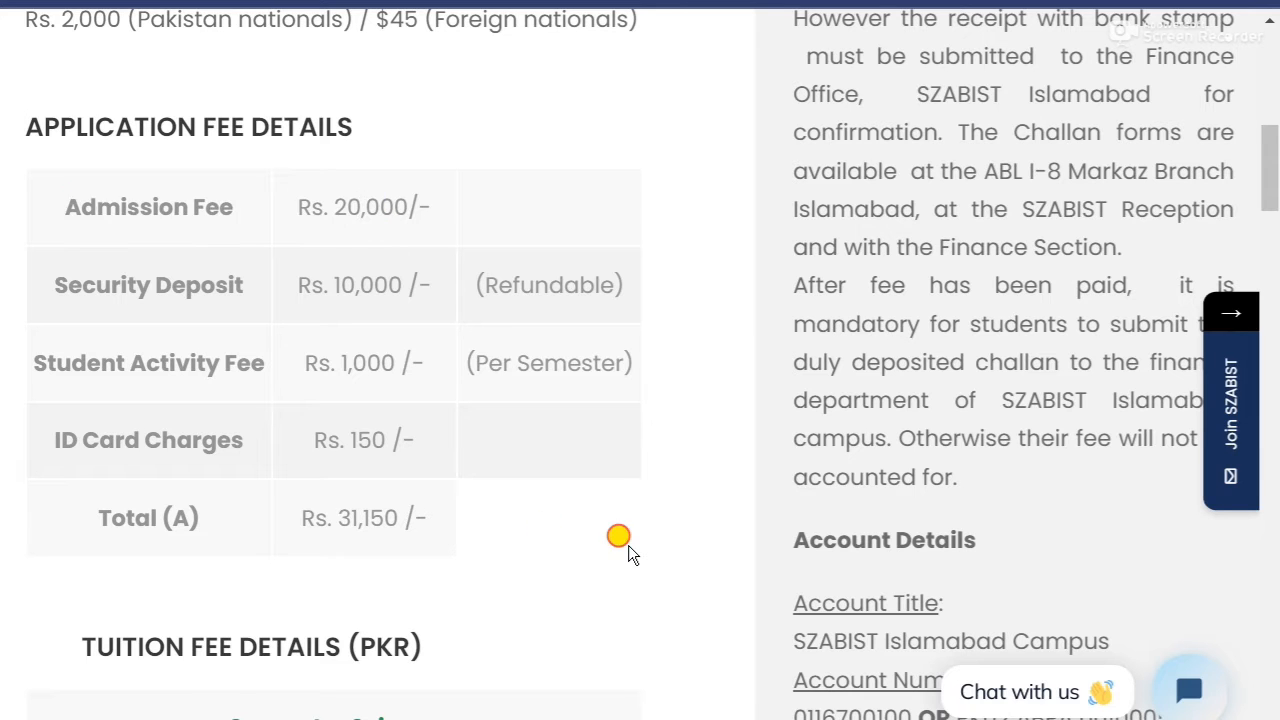
scroll(626, 539, "down", 4)
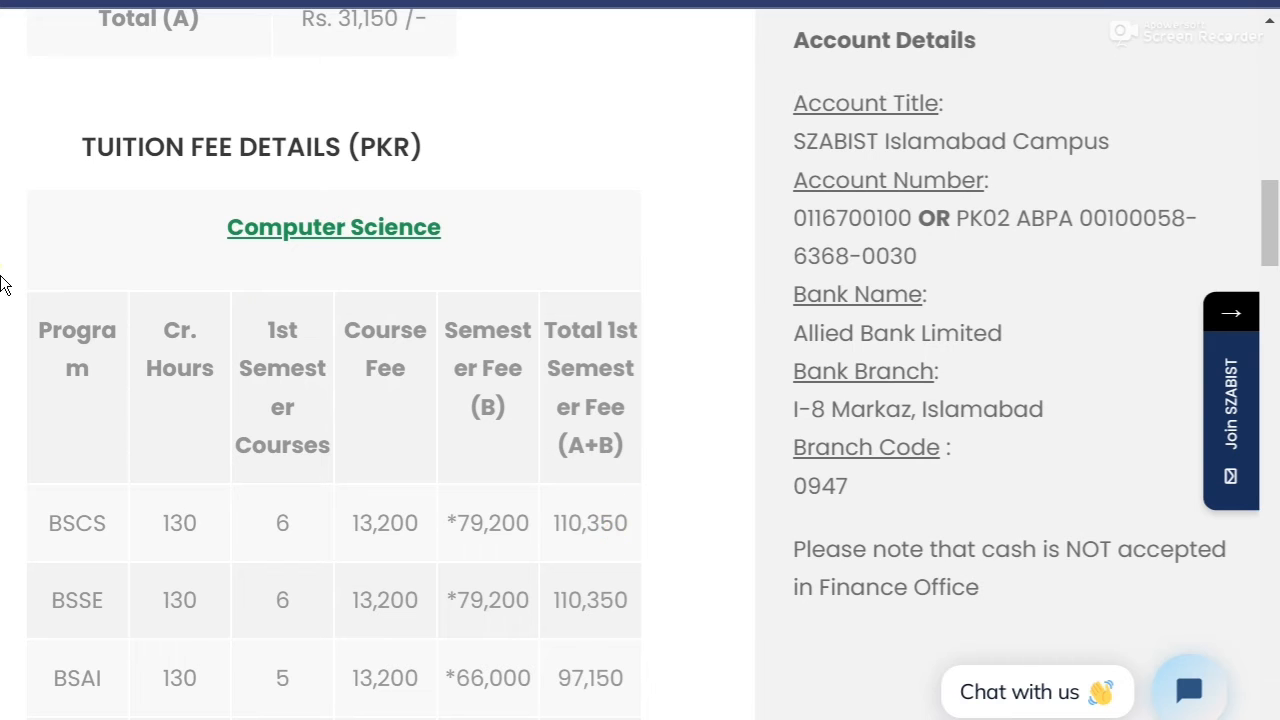
scroll(3, 285, "down", 1)
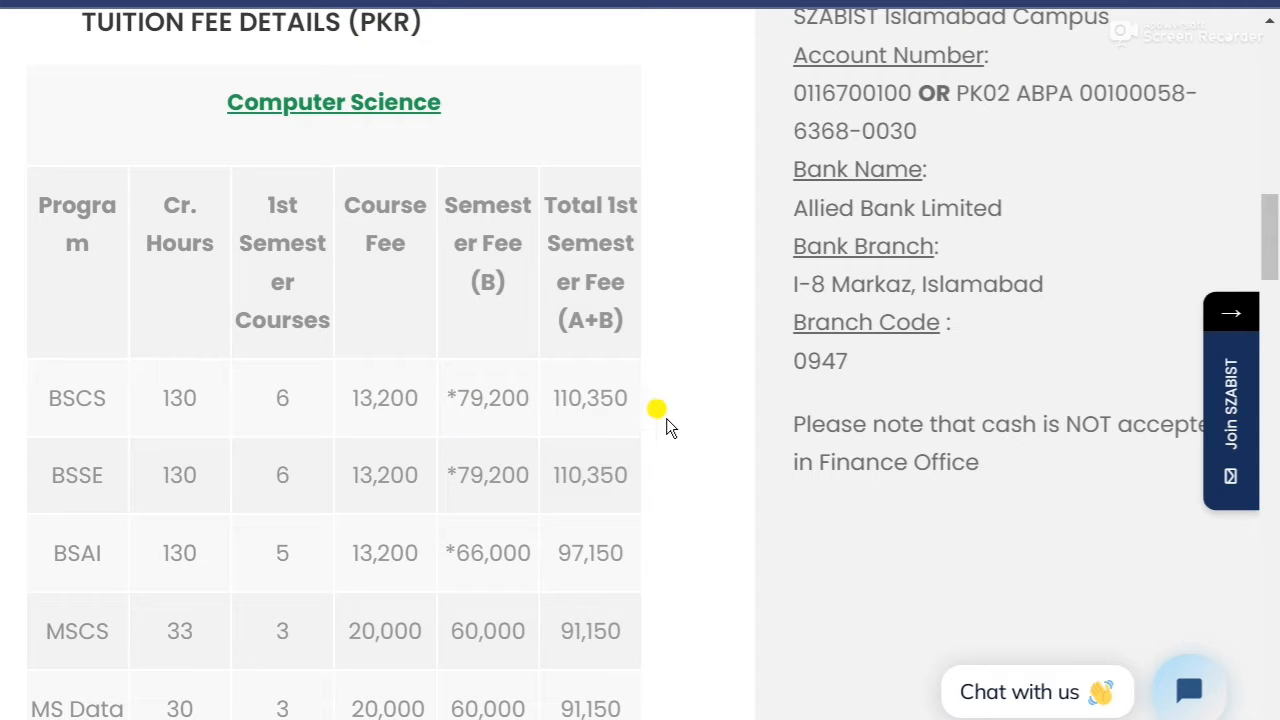
Review the remaining Computer Science tuition rows, highlighting the PhDCS fee row.
scroll(6, 523, "down", 3)
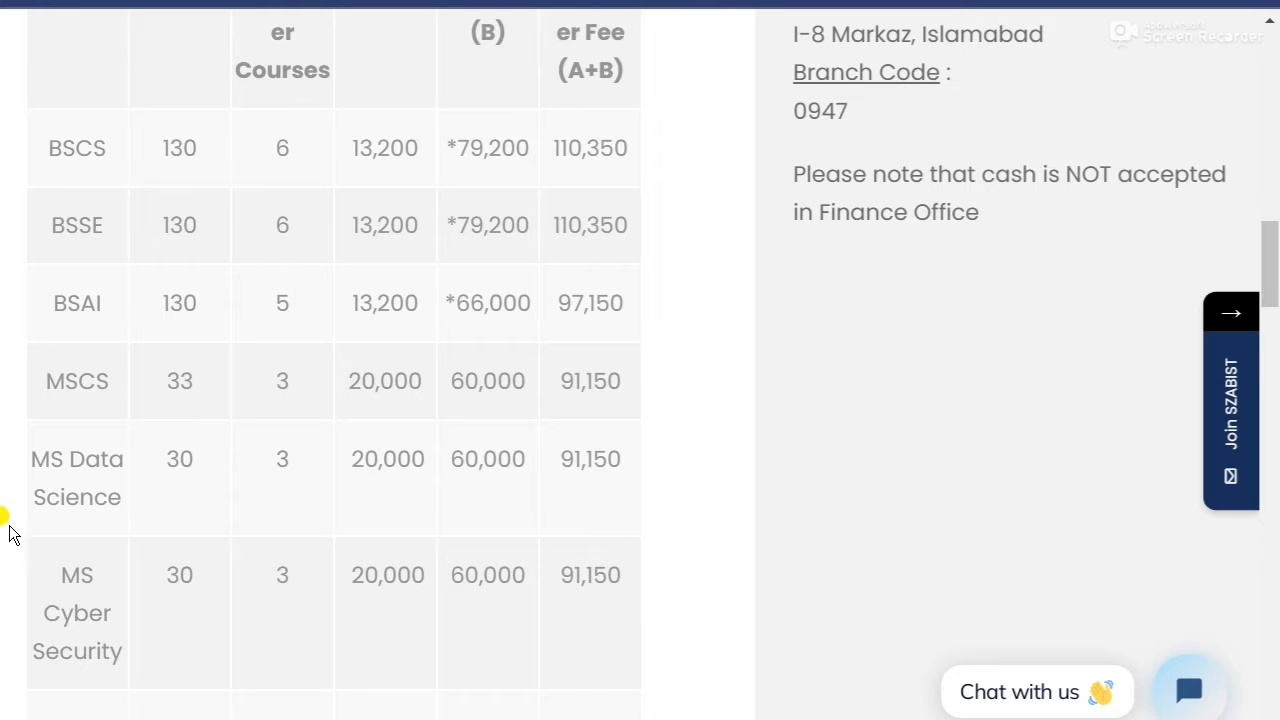
scroll(12, 530, "down", 4)
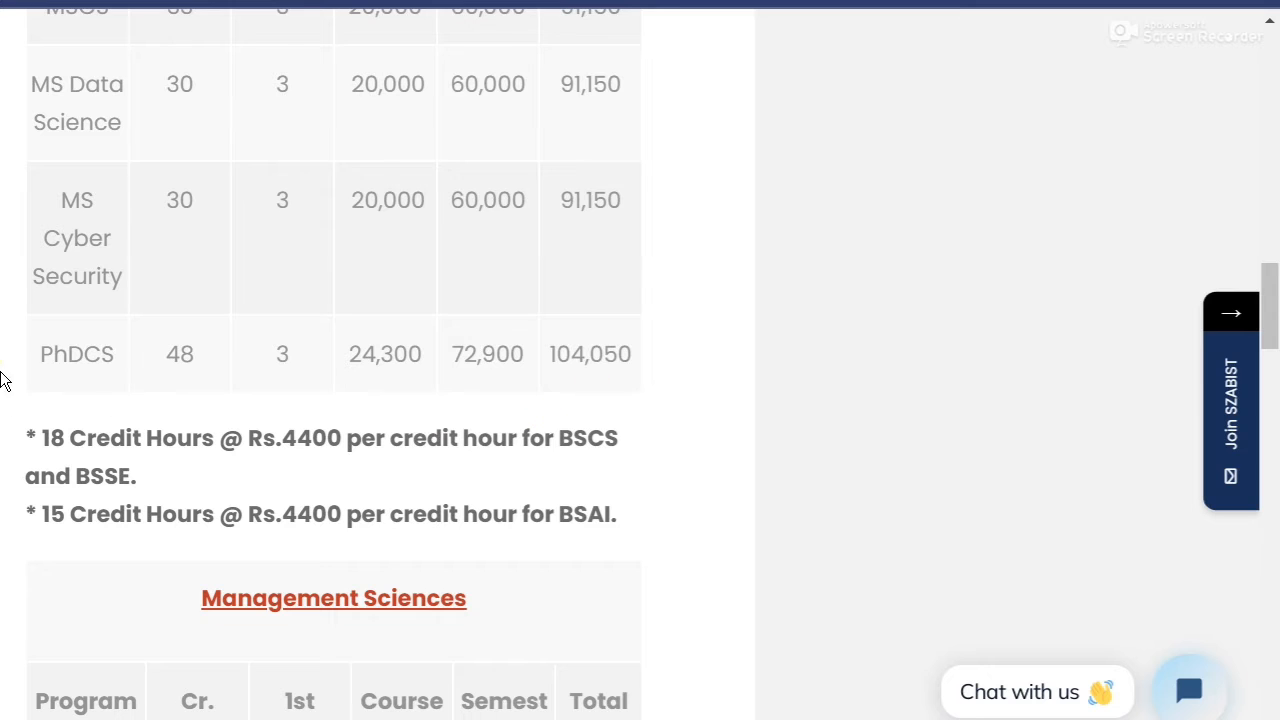
left_click_drag(30, 355, 646, 409)
left_click(676, 430)
scroll(676, 430, "down", 3)
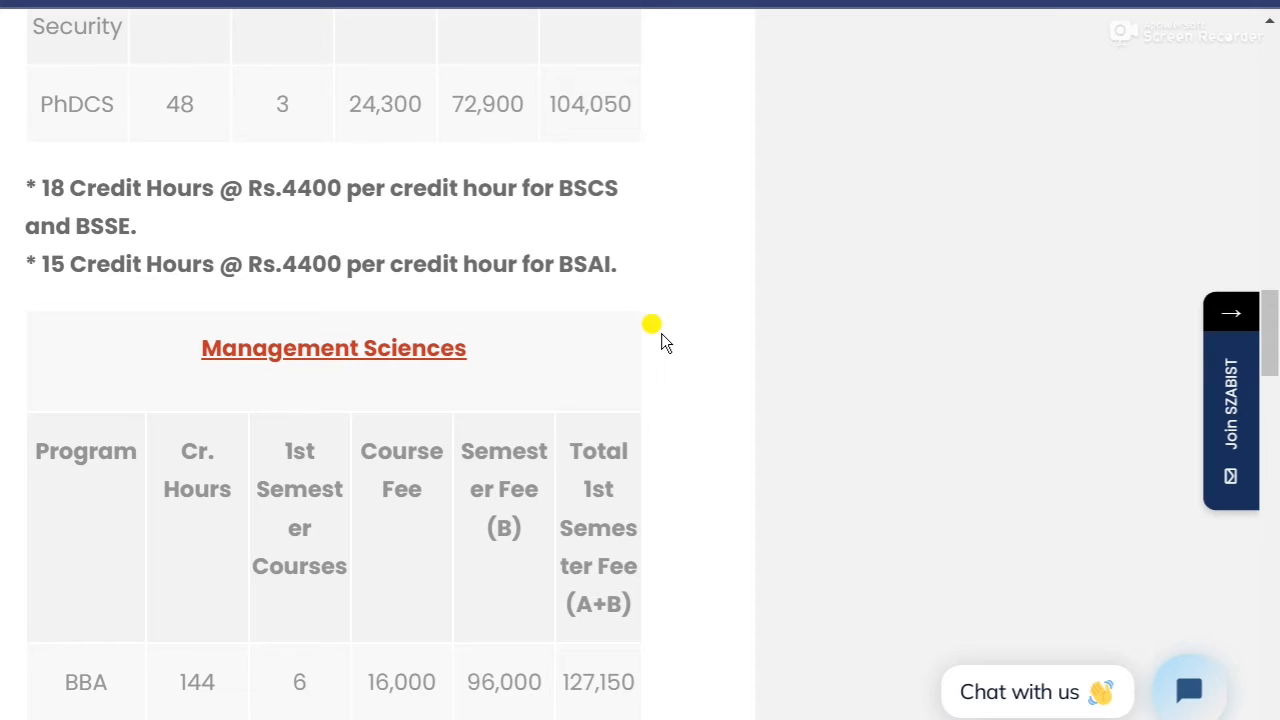
scroll(664, 340, "down", 3)
scroll(668, 400, "down", 3)
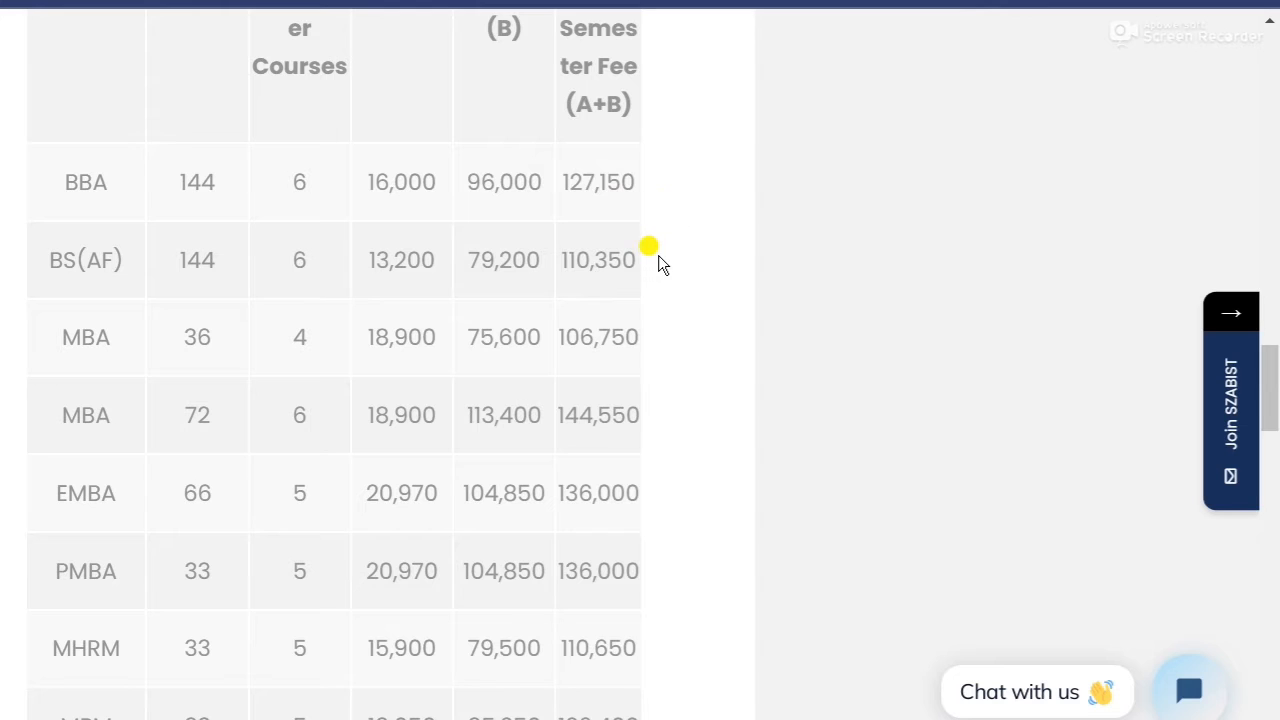
scroll(658, 255, "up", 1)
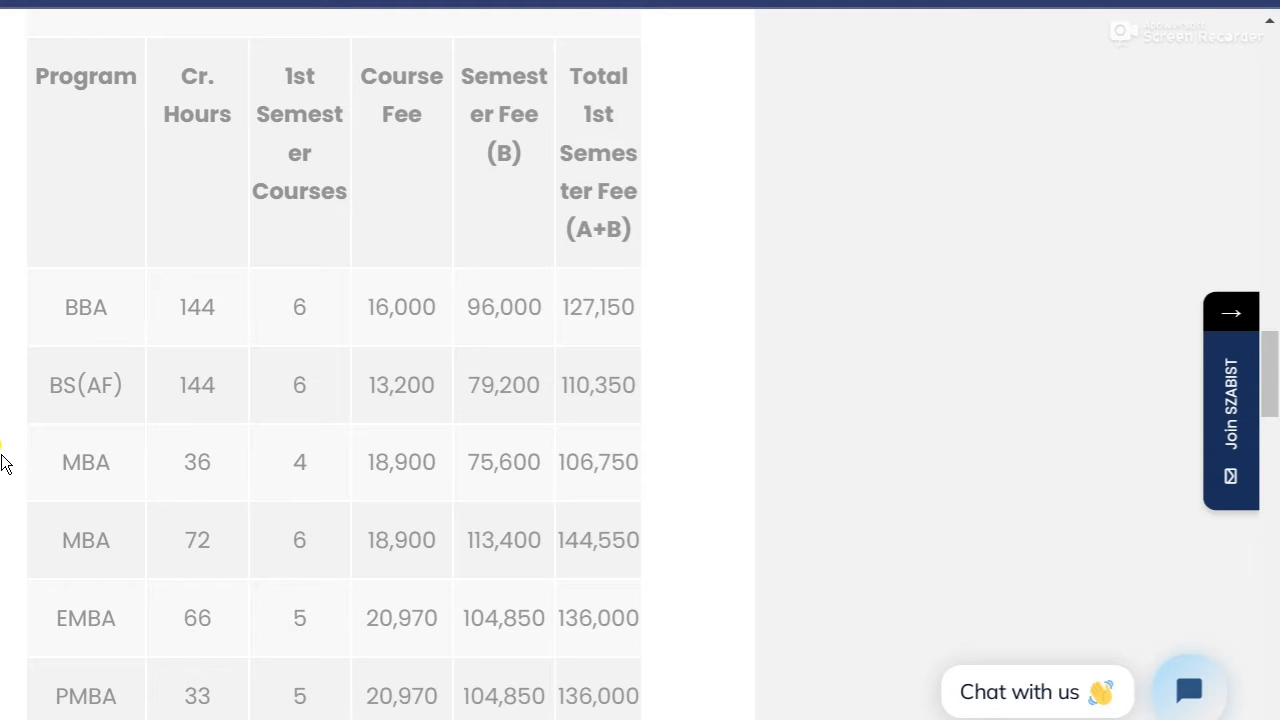
Scroll through the Management Sciences, Social Science and Media Science fee tables to the Note, then back up.
scroll(3, 462, "down", 2)
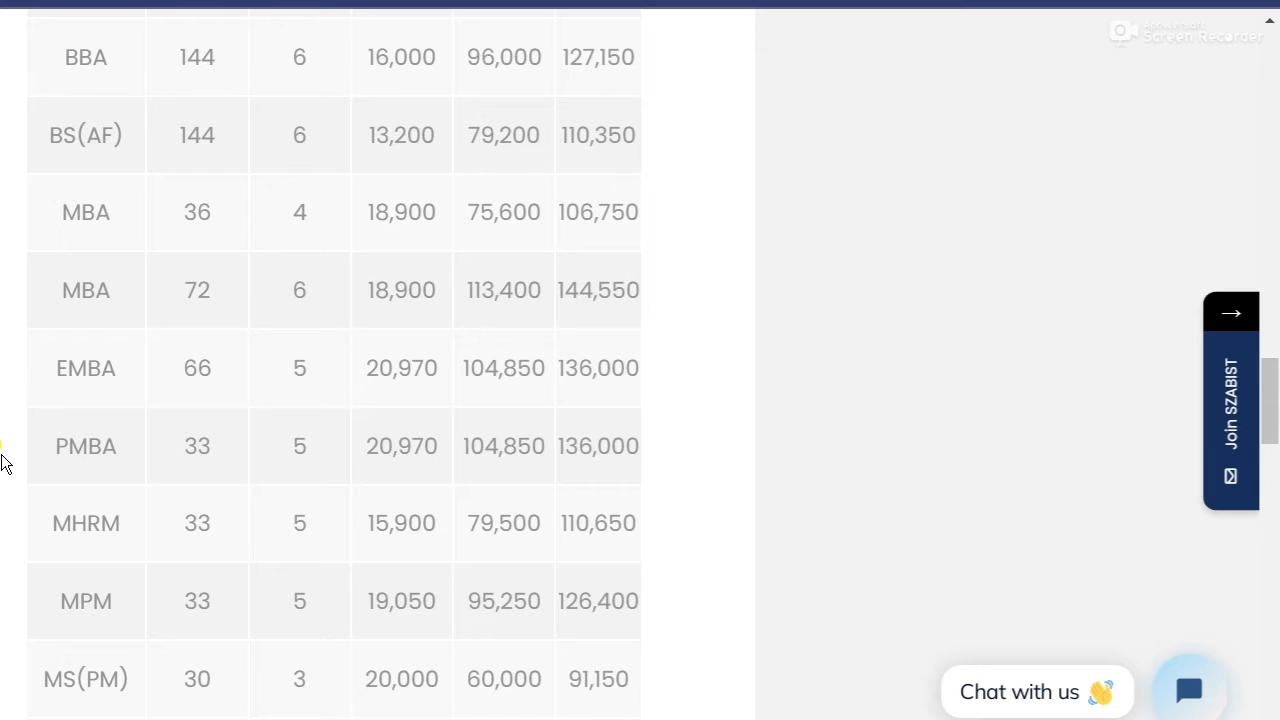
scroll(3, 462, "down", 3)
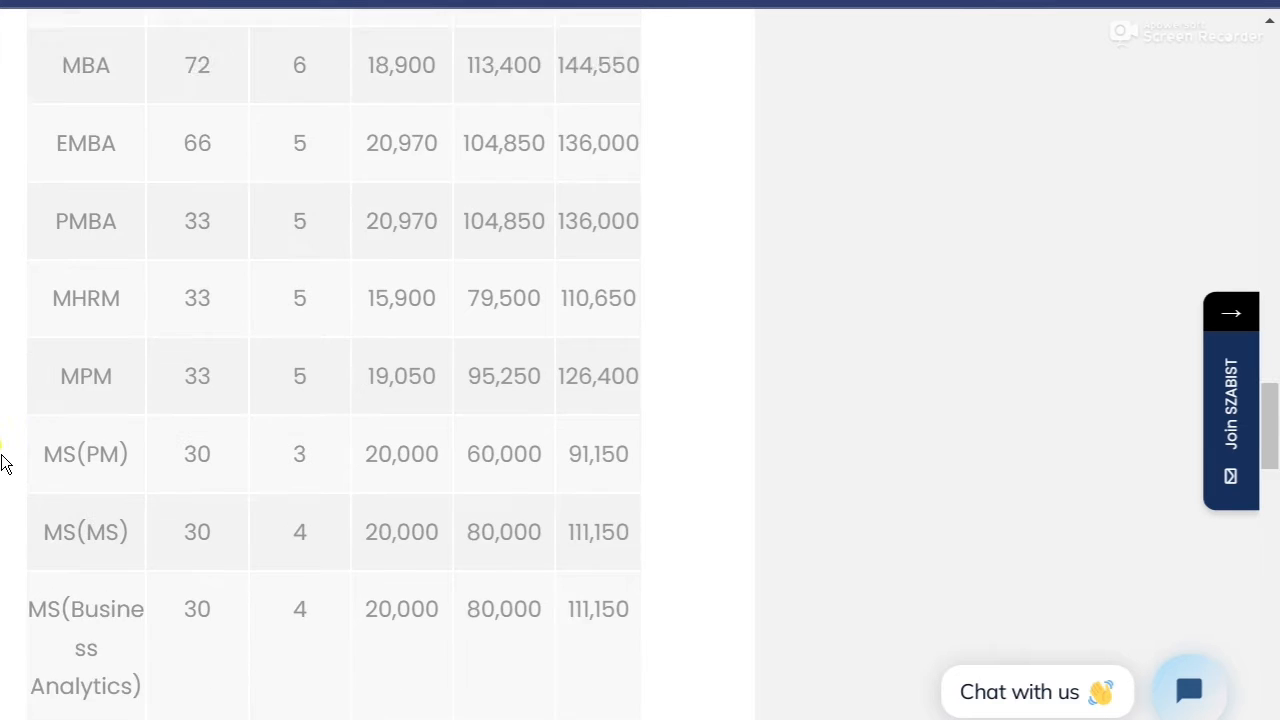
scroll(3, 462, "down", 3)
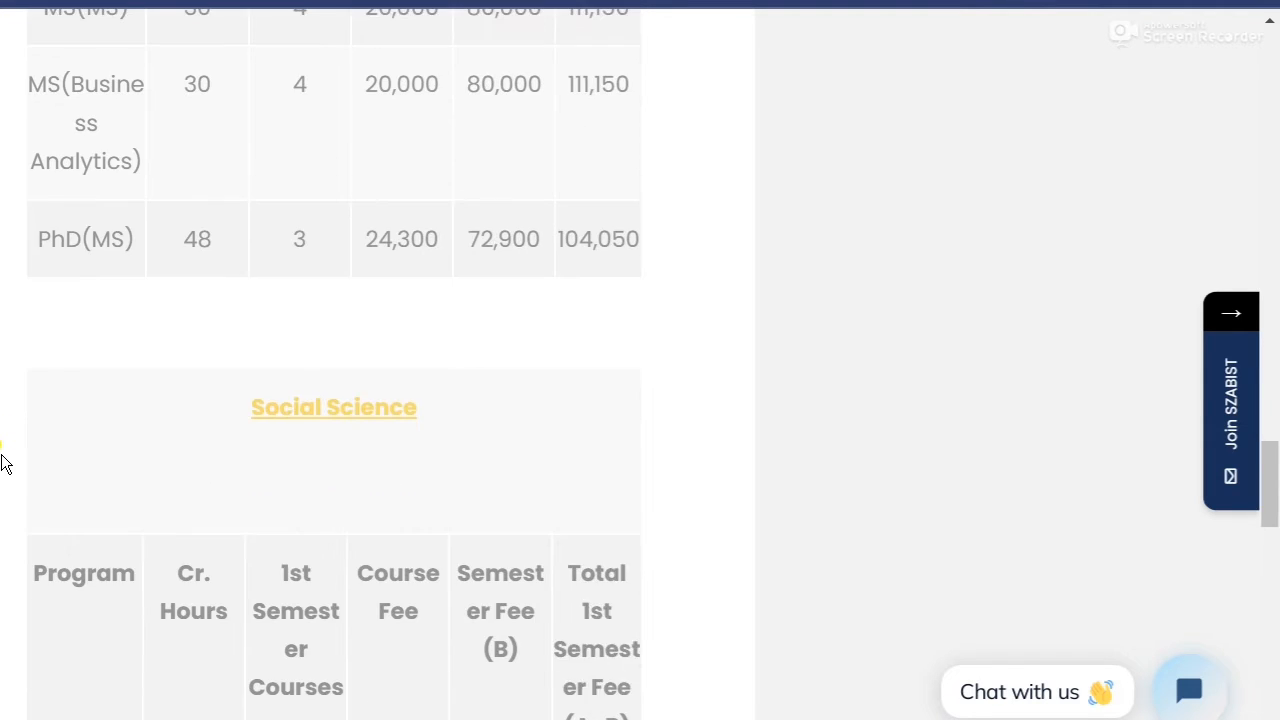
scroll(3, 462, "down", 2)
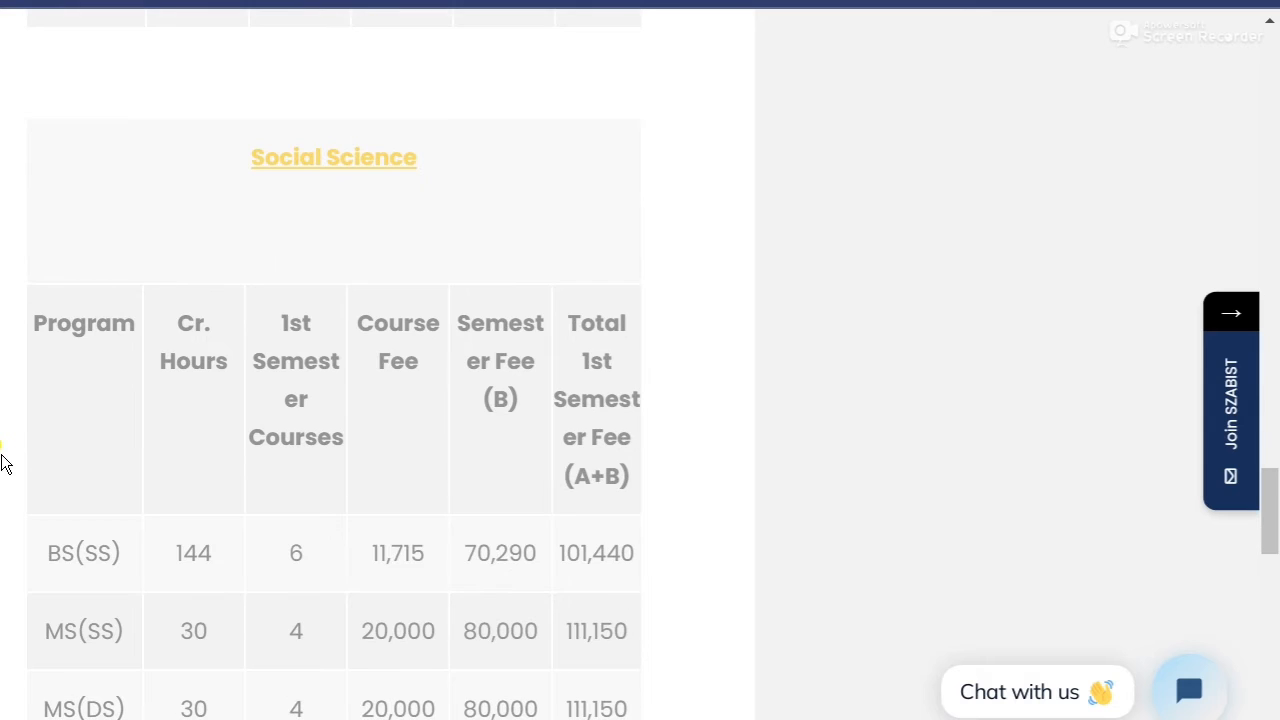
scroll(3, 462, "down", 3)
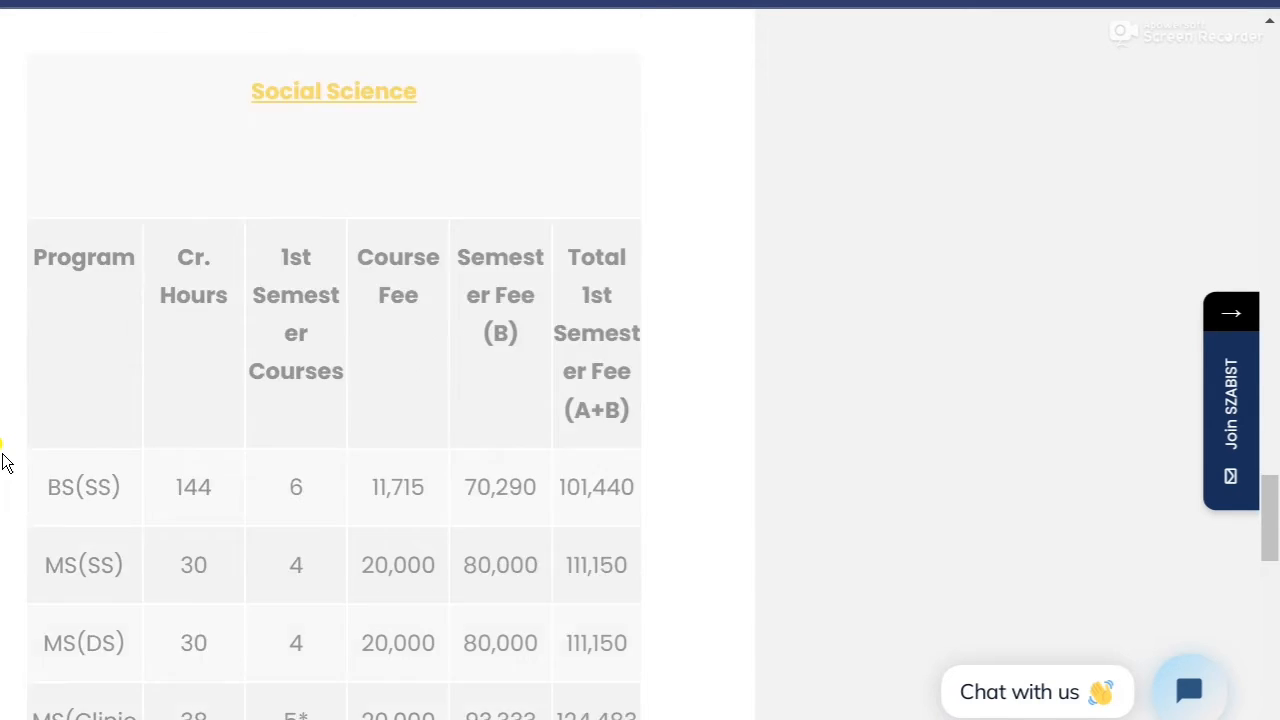
scroll(3, 462, "down", 3)
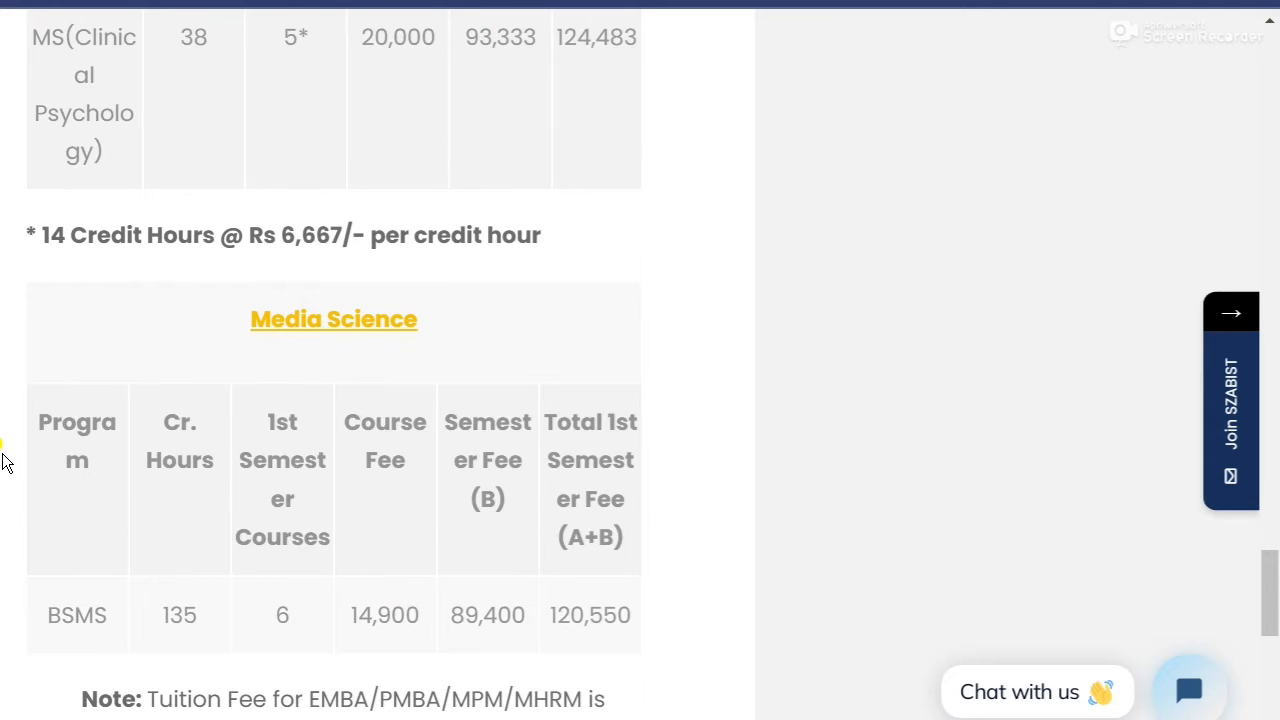
scroll(3, 462, "down", 2)
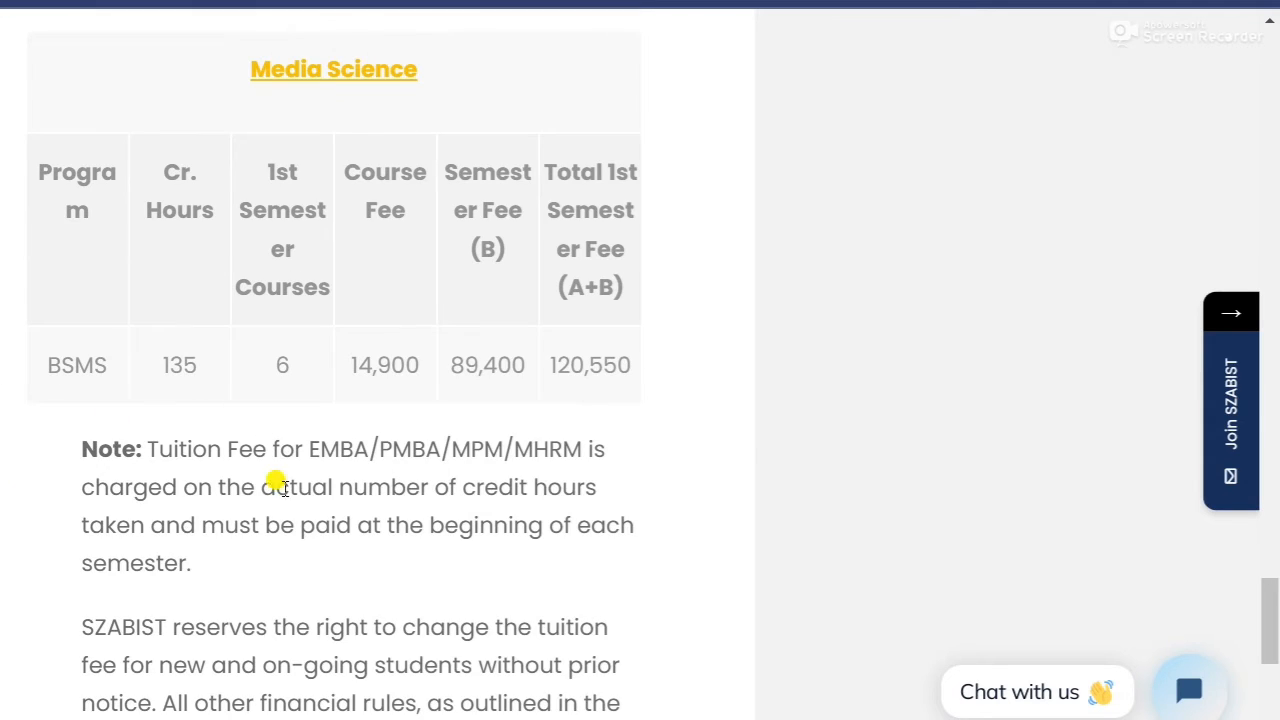
scroll(6, 528, "down", 4)
scroll(930, 353, "up", 20)
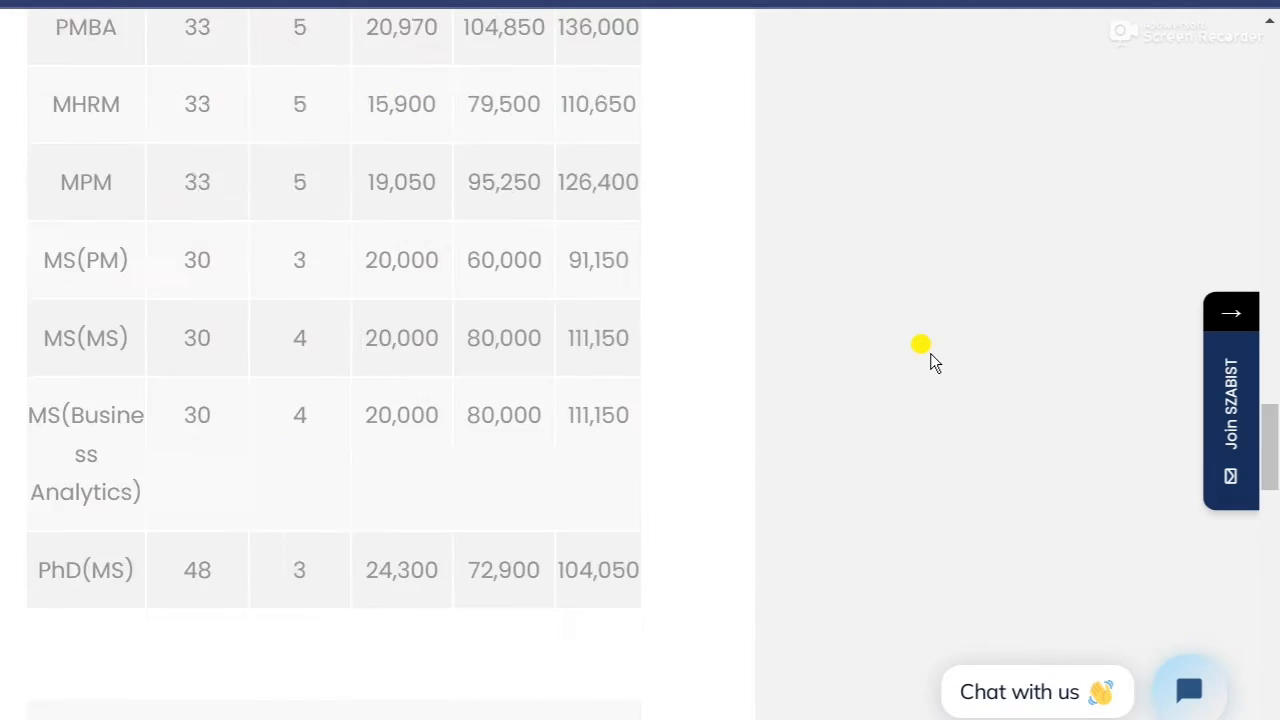
Scroll the Fee Structure page back to the top on the way to the Admissions Portal login page.
scroll(930, 353, "up", 7)
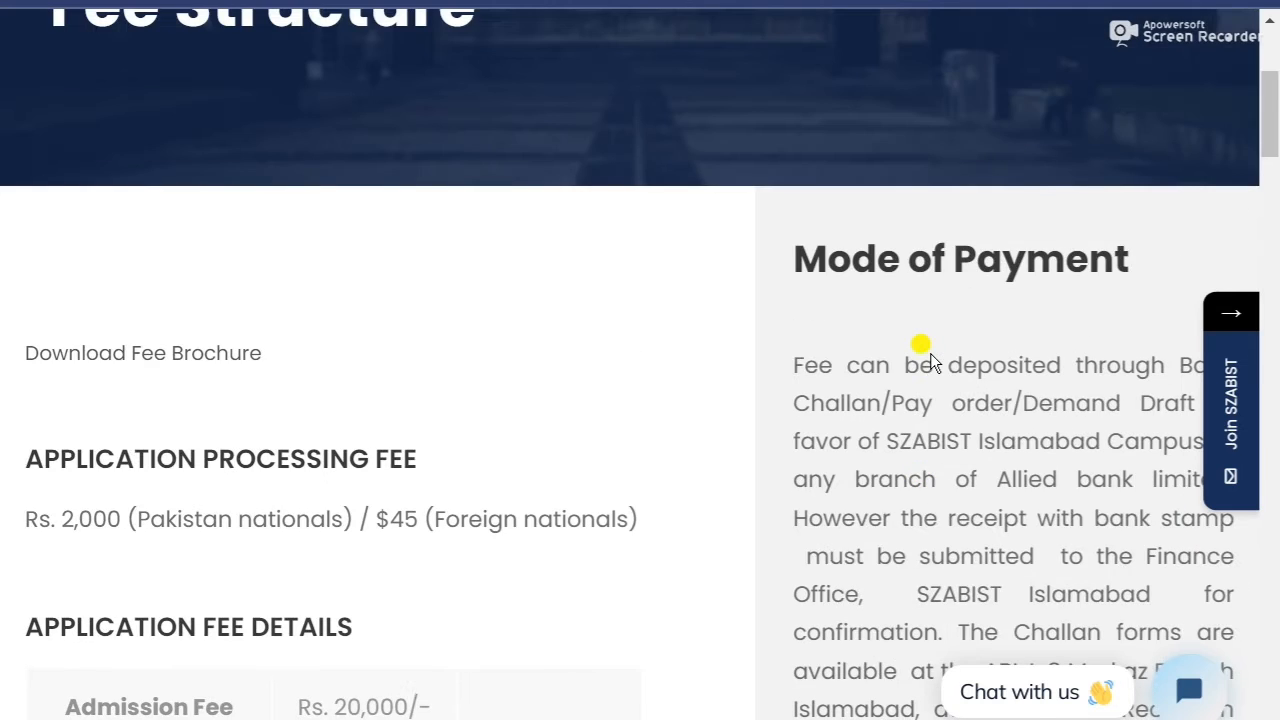
scroll(923, 343, "down", 6)
scroll(914, 360, "down", 1)
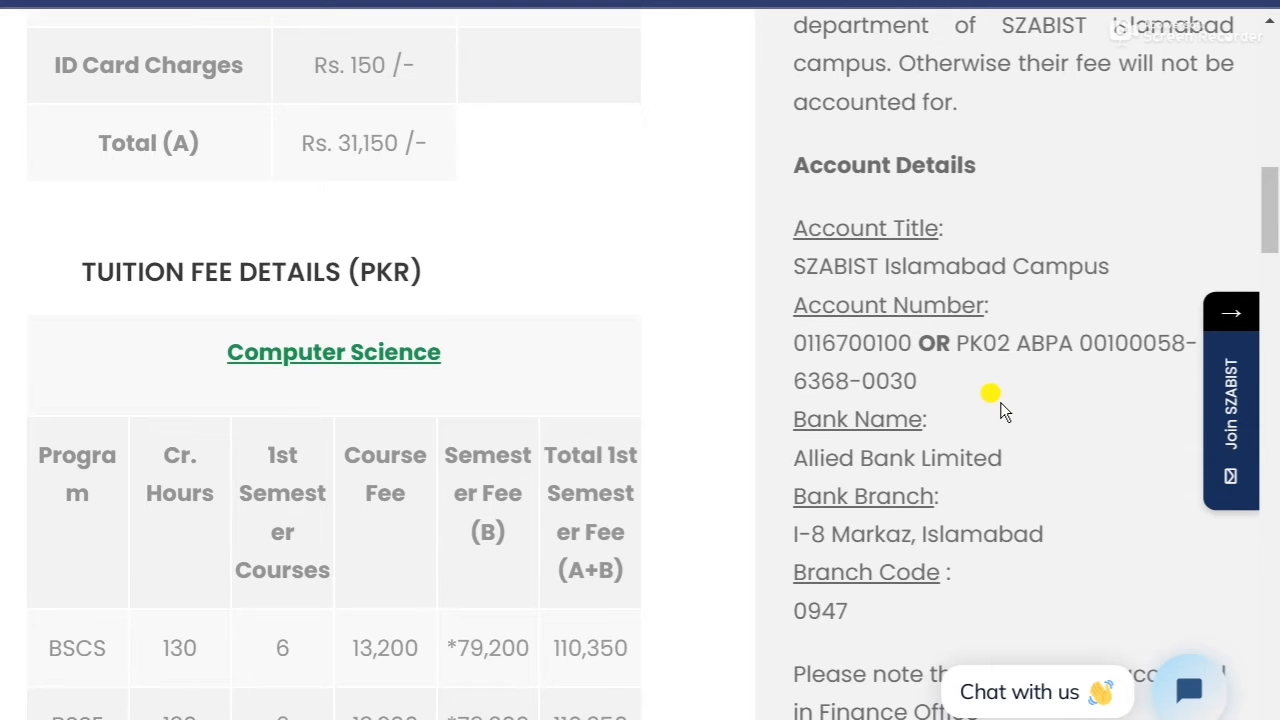
scroll(994, 357, "down", 2)
scroll(994, 366, "up", 6)
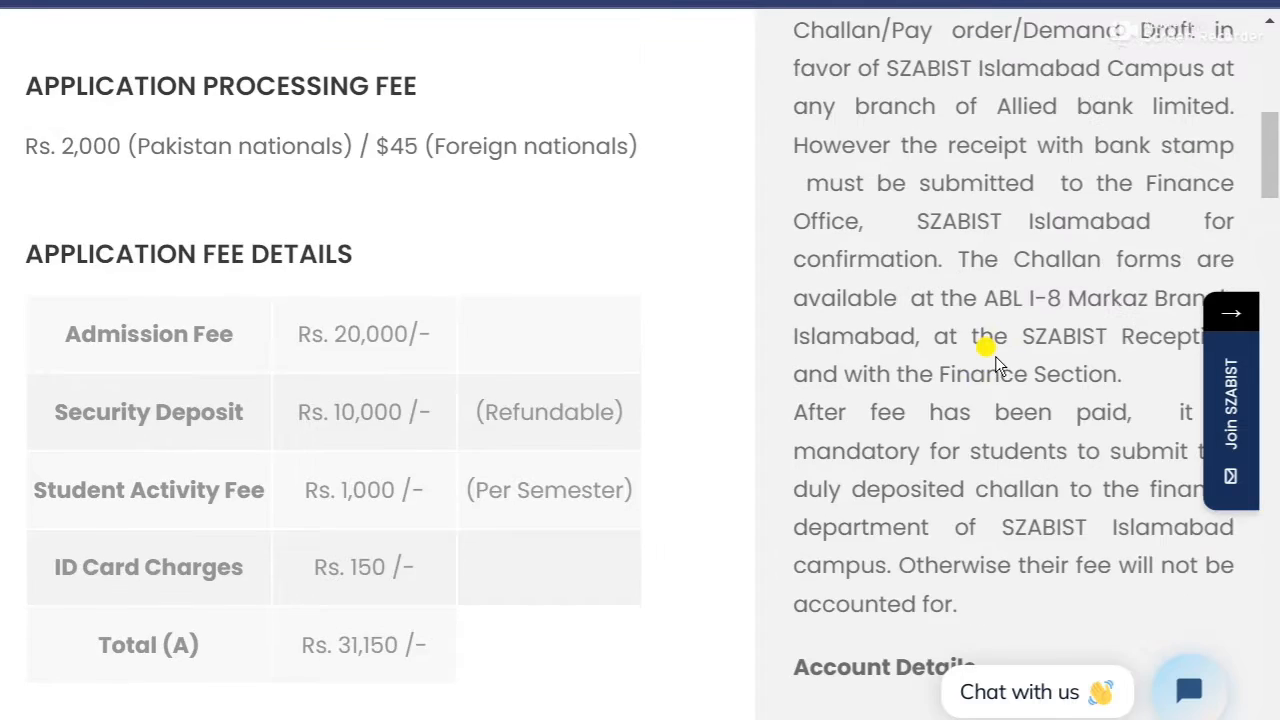
scroll(993, 356, "up", 5)
scroll(912, 354, "up", 3)
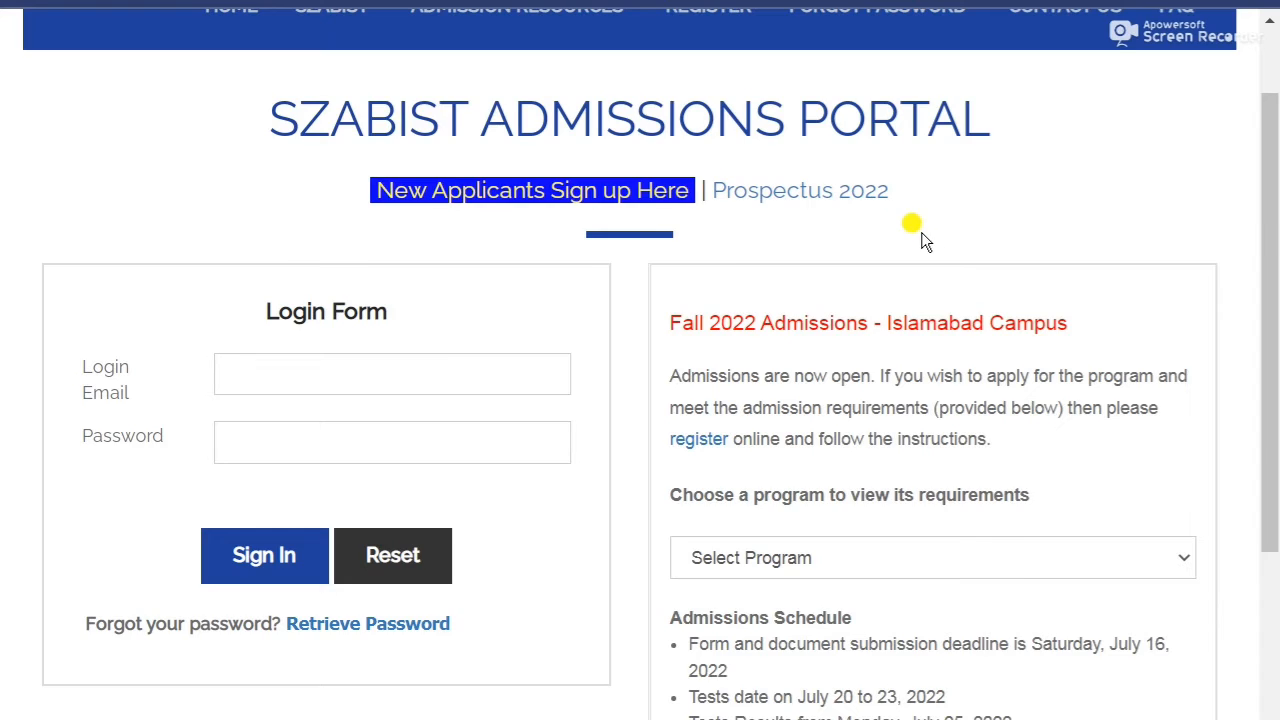
Highlight the Fall 2022 Tests dates in the Admissions Schedule, then scroll back to the top.
scroll(934, 334, "down", 3)
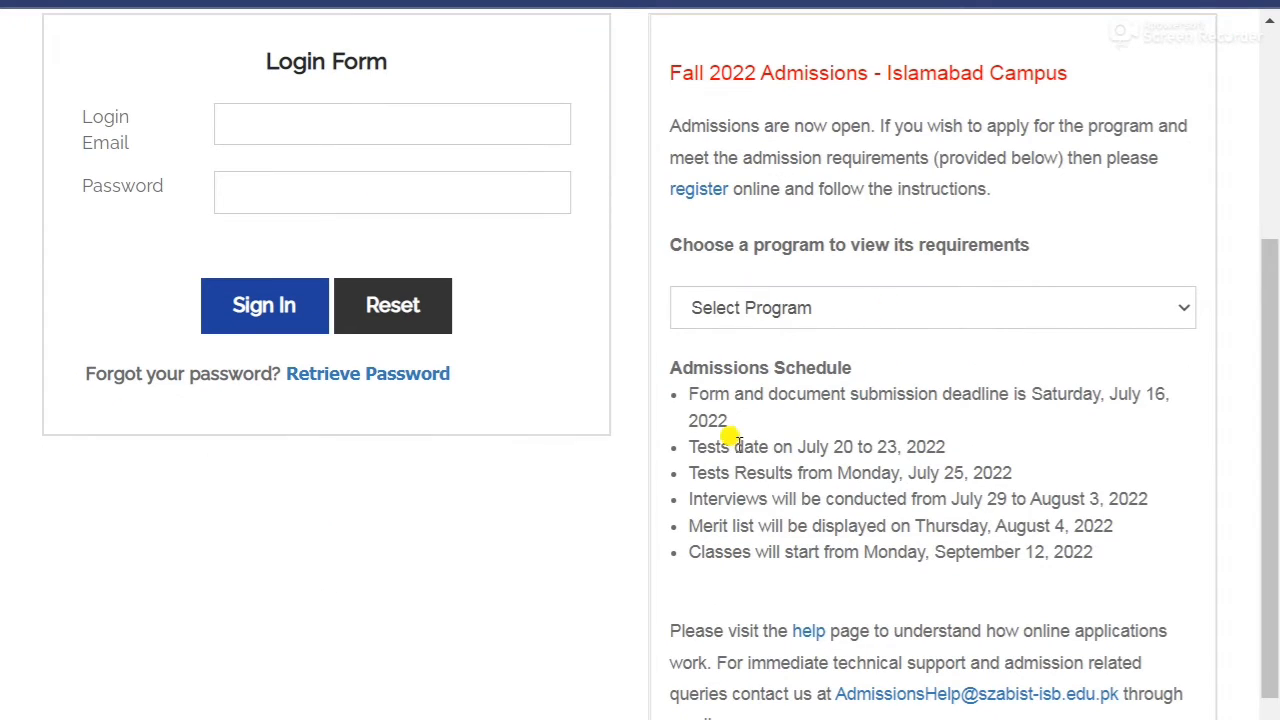
left_click_drag(706, 447, 940, 442)
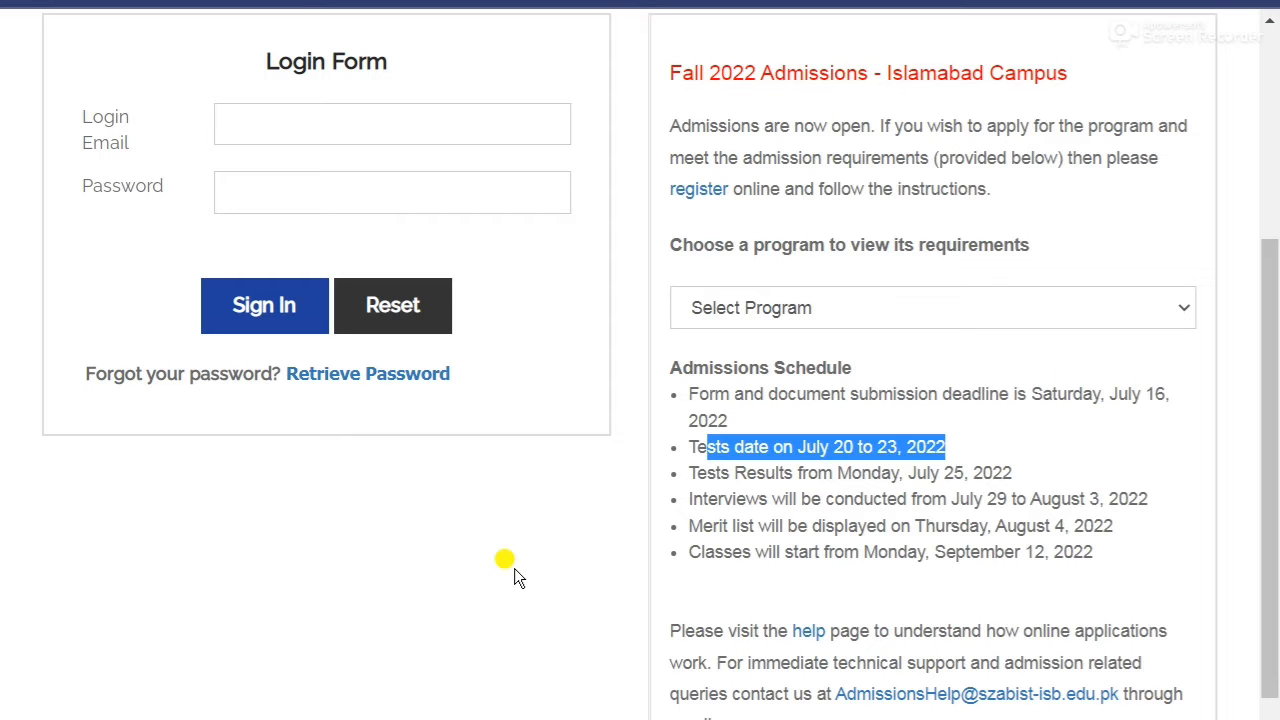
scroll(484, 605, "down", 1)
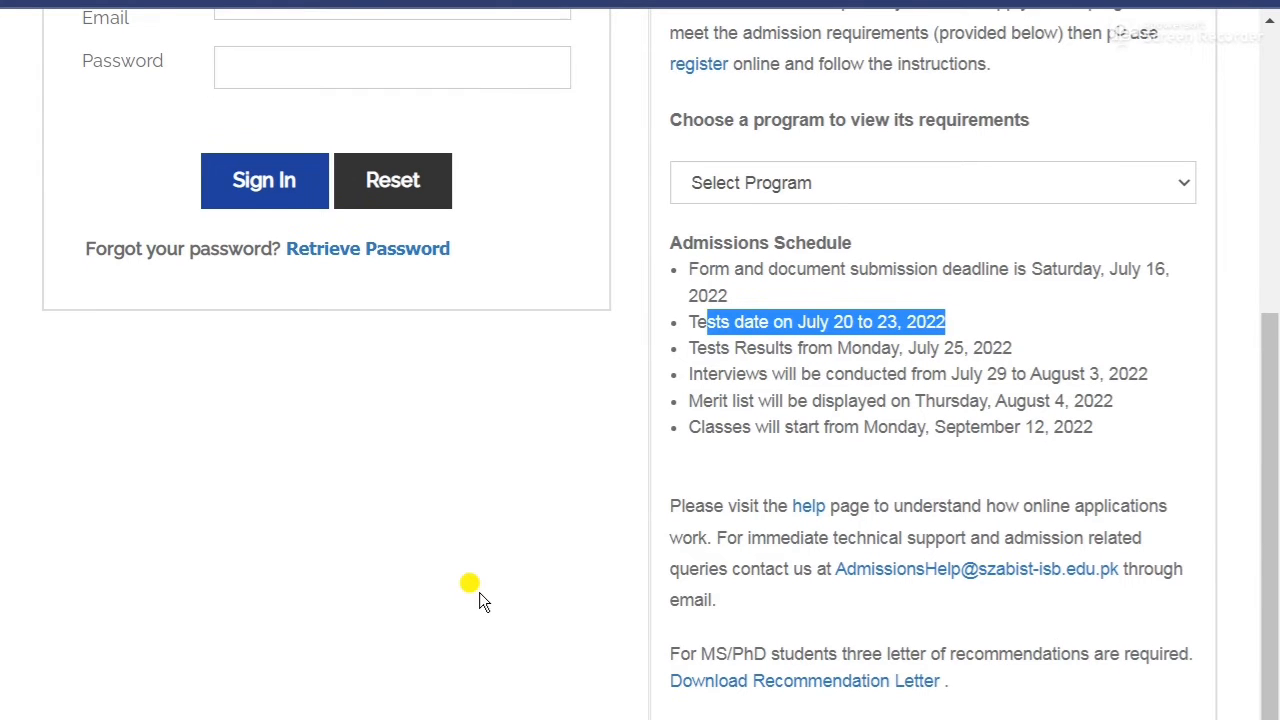
scroll(440, 583, "up", 2)
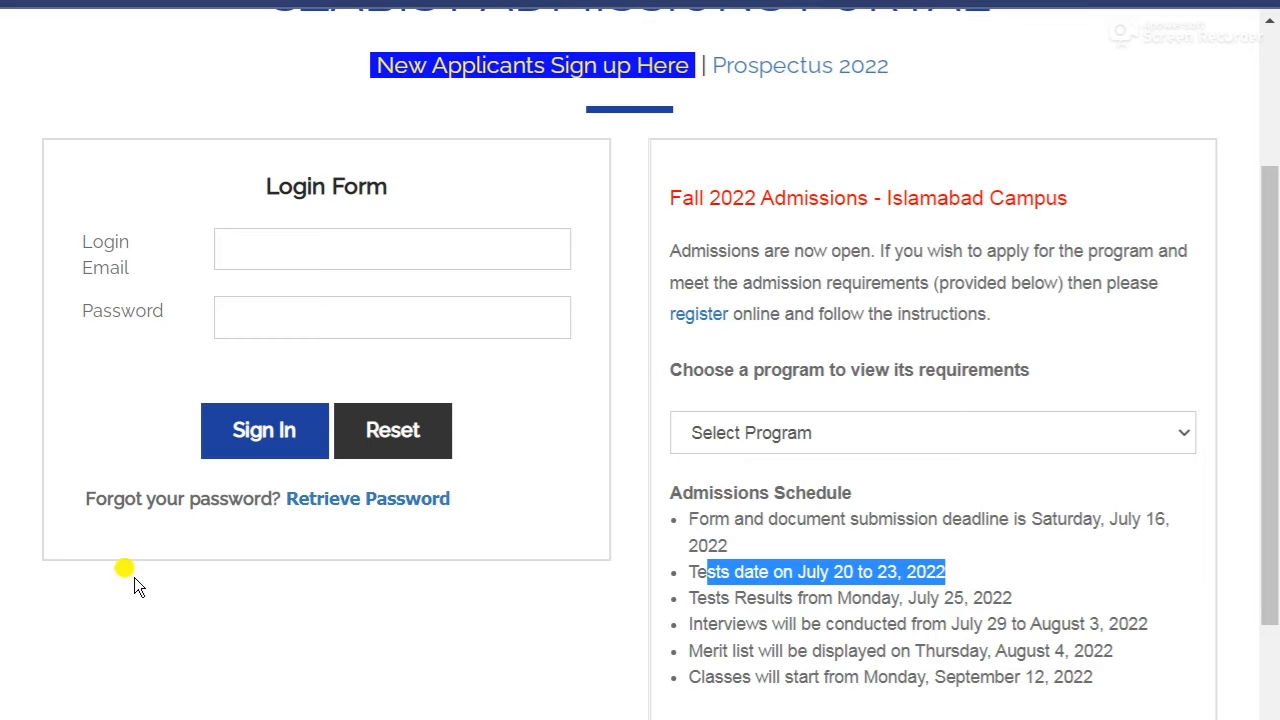
scroll(134, 577, "up", 2)
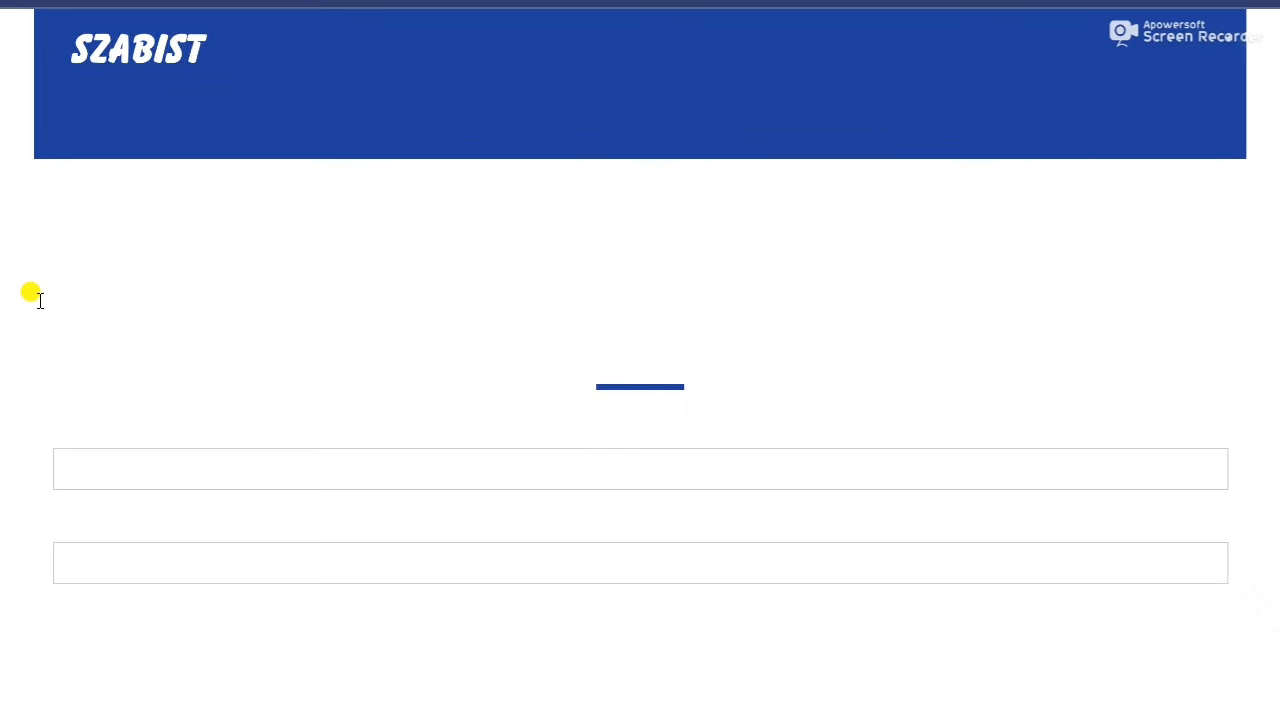
scroll(4, 310, "down", 1)
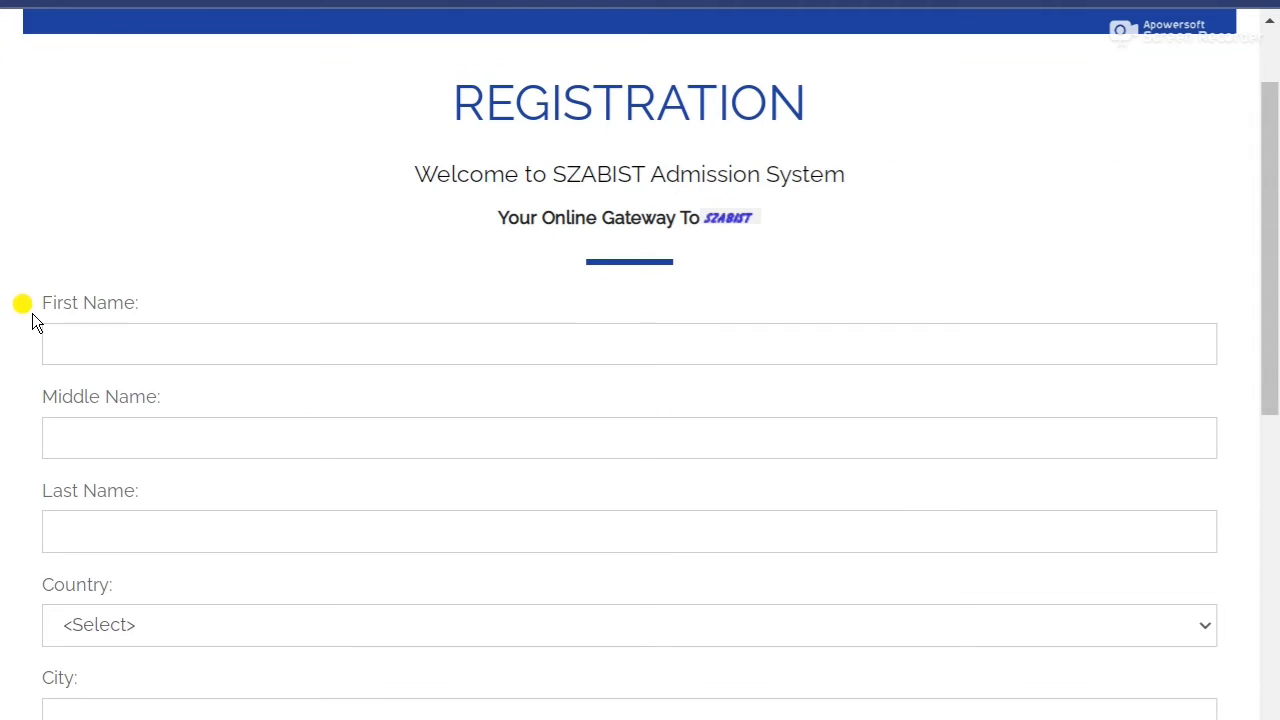
scroll(35, 545, "down", 1)
scroll(39, 542, "down", 2)
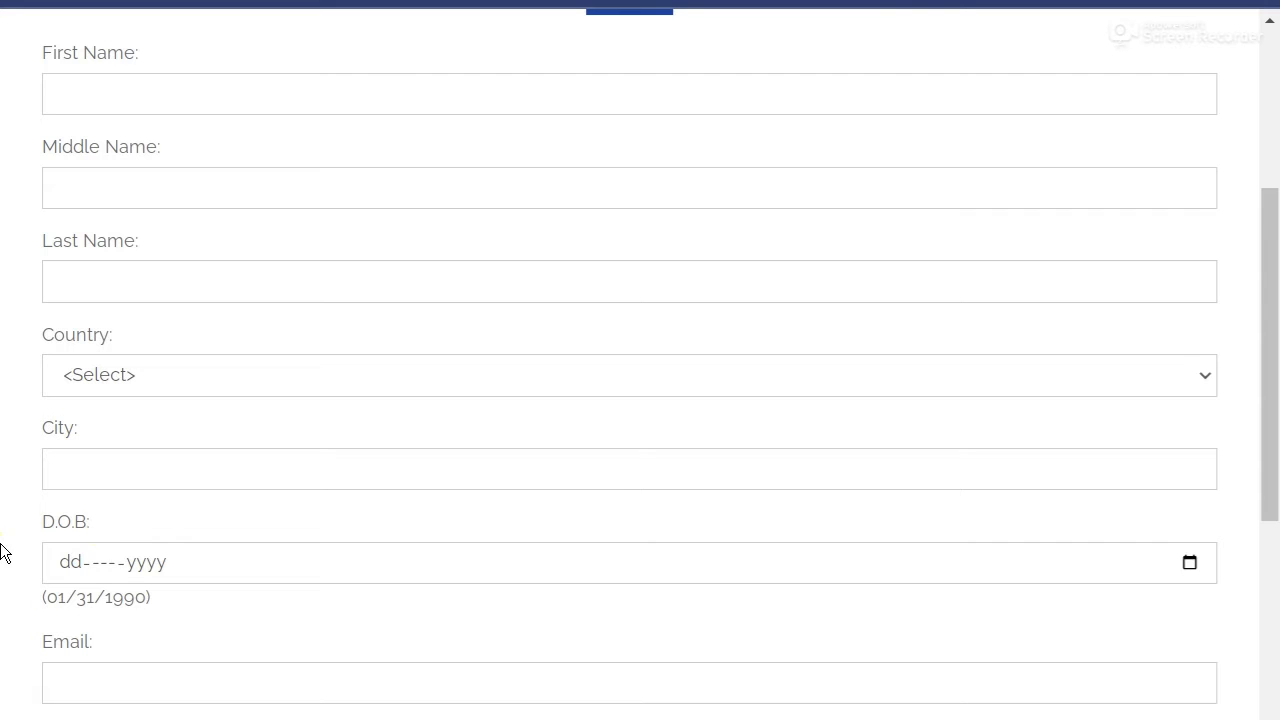
scroll(9, 555, "down", 2)
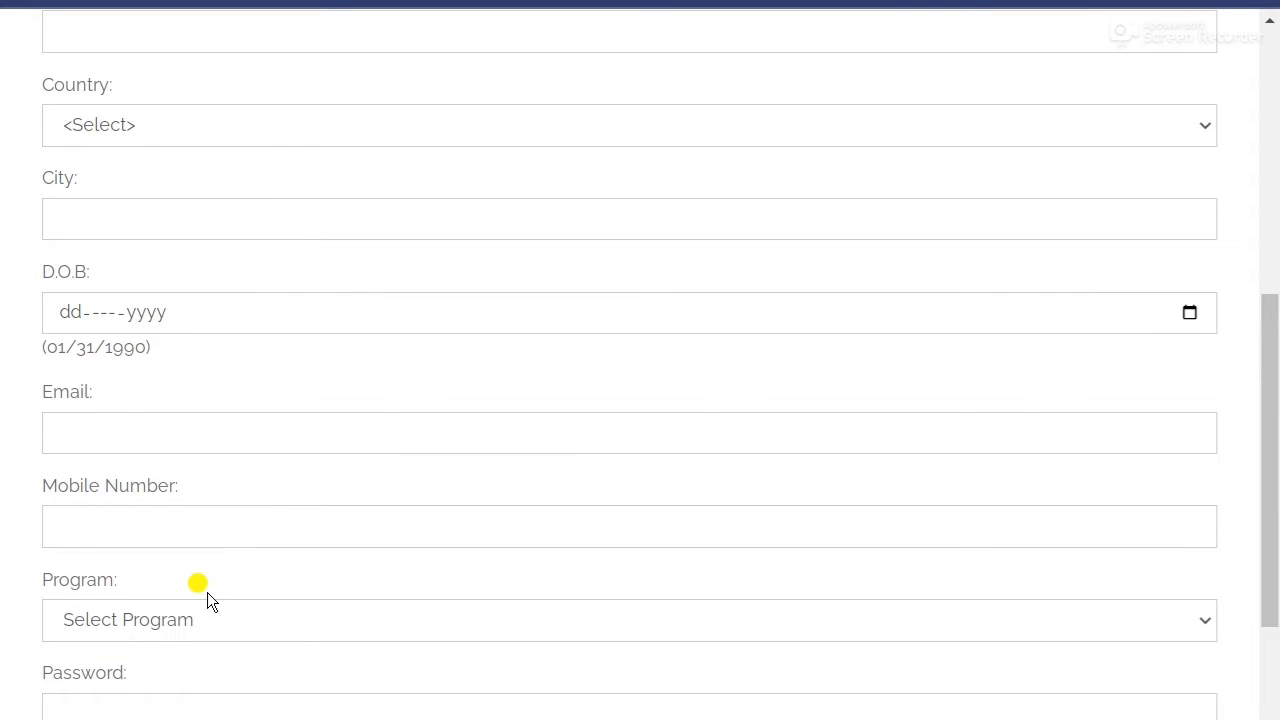
scroll(3, 614, "down", 2)
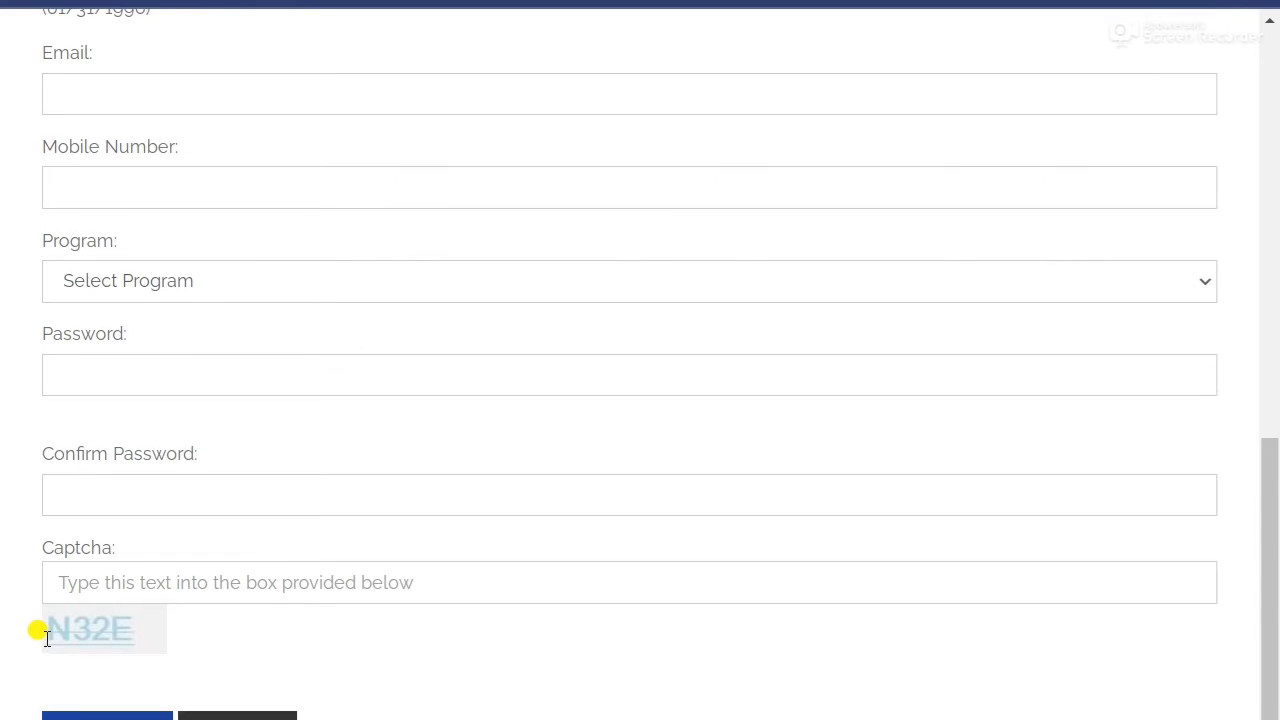
scroll(45, 625, "down", 1)
scroll(3, 615, "up", 6)
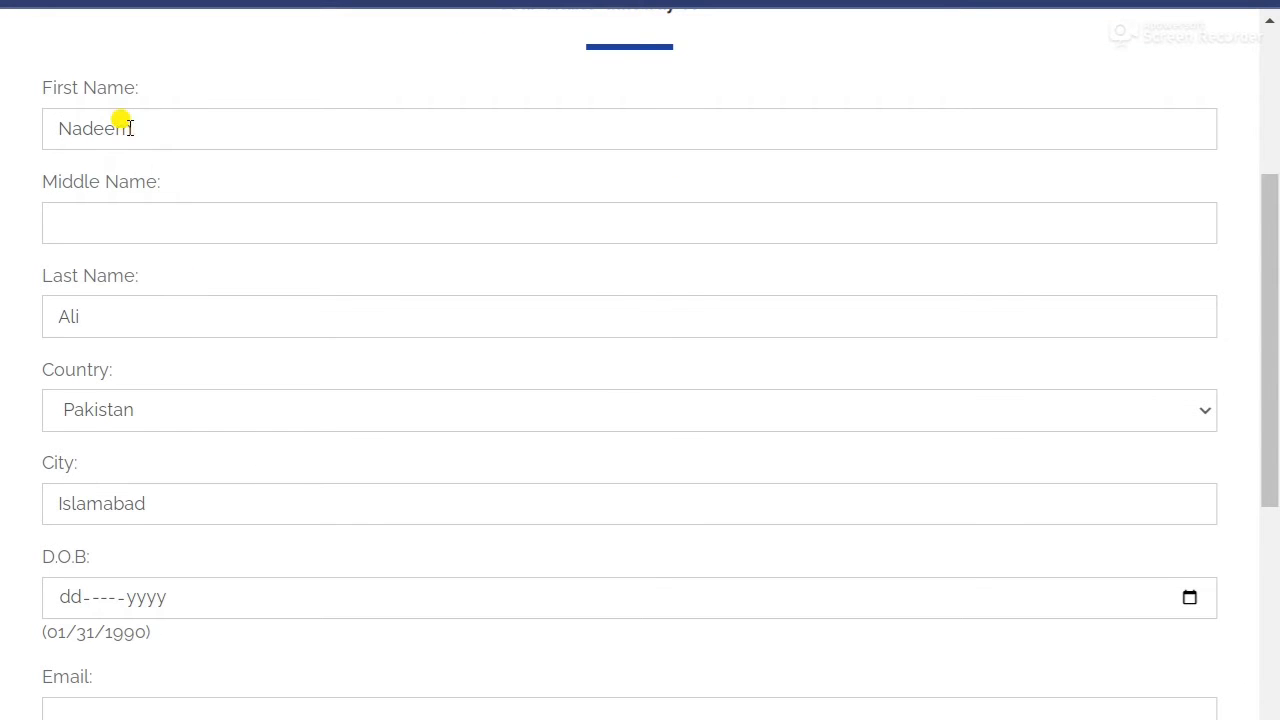
Check the entered first name and move down to the date of birth field.
left_click_drag(166, 127, 48, 128)
left_click(8, 243)
scroll(70, 540, "down", 2)
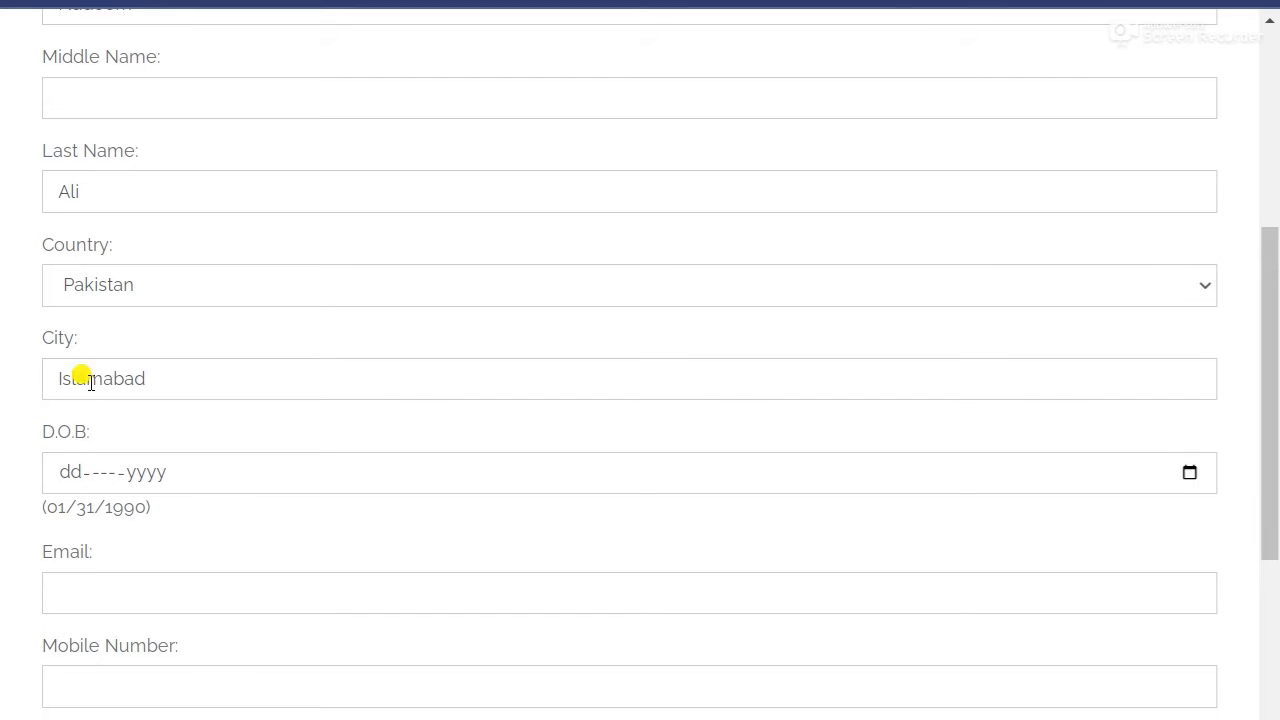
Set the date of birth to 01-Feb-2000 using the calendar picker.
left_click(1189, 473)
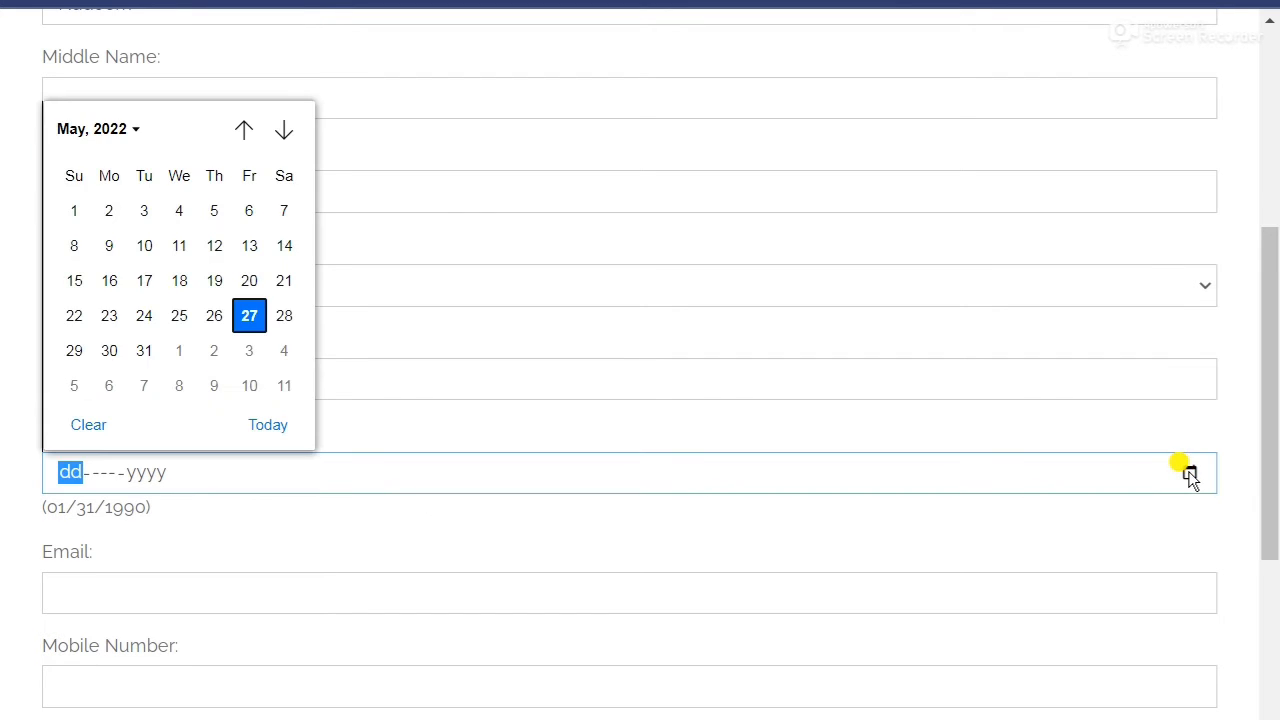
left_click(105, 132)
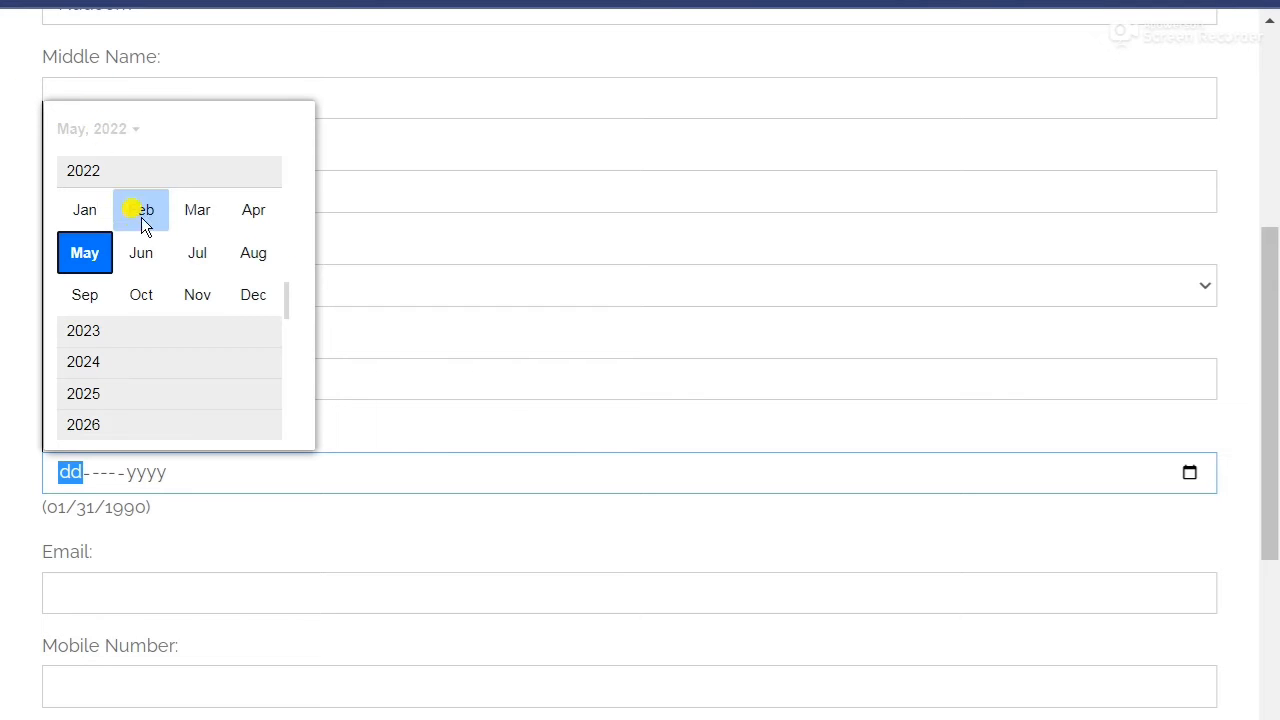
left_click(92, 134)
left_click(115, 129)
scroll(108, 219, "up", 5)
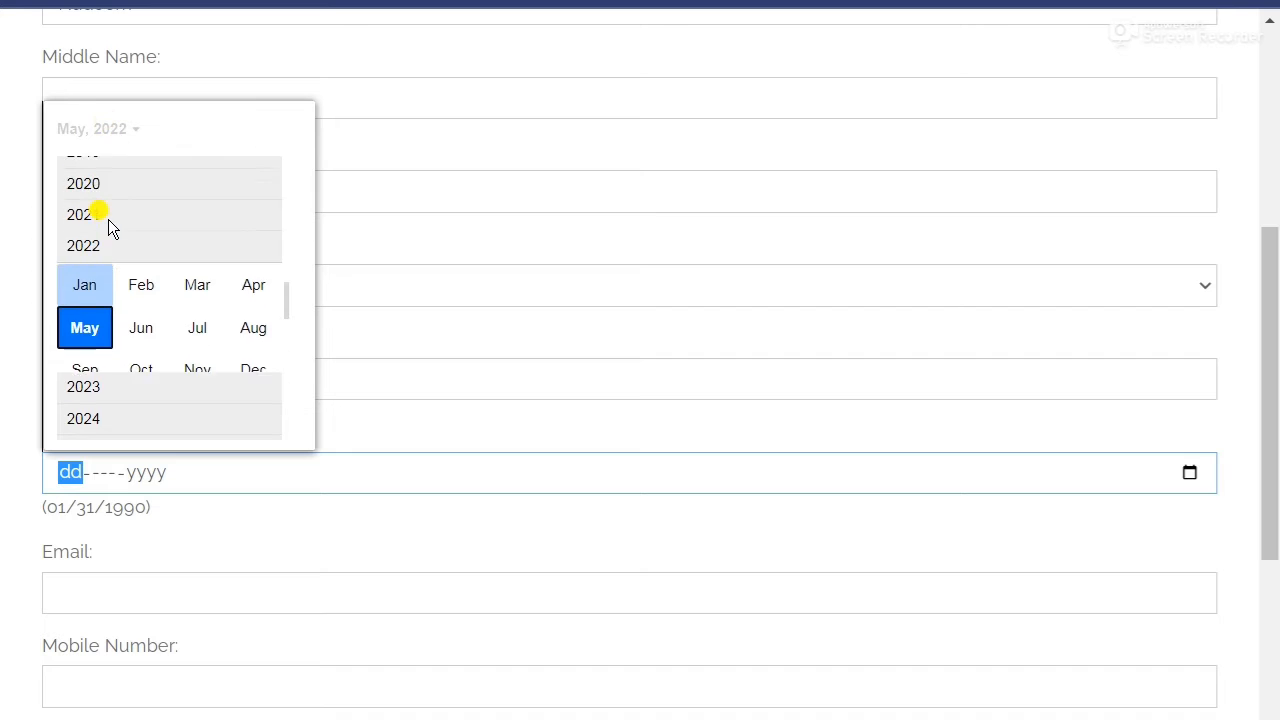
scroll(108, 221, "up", 3)
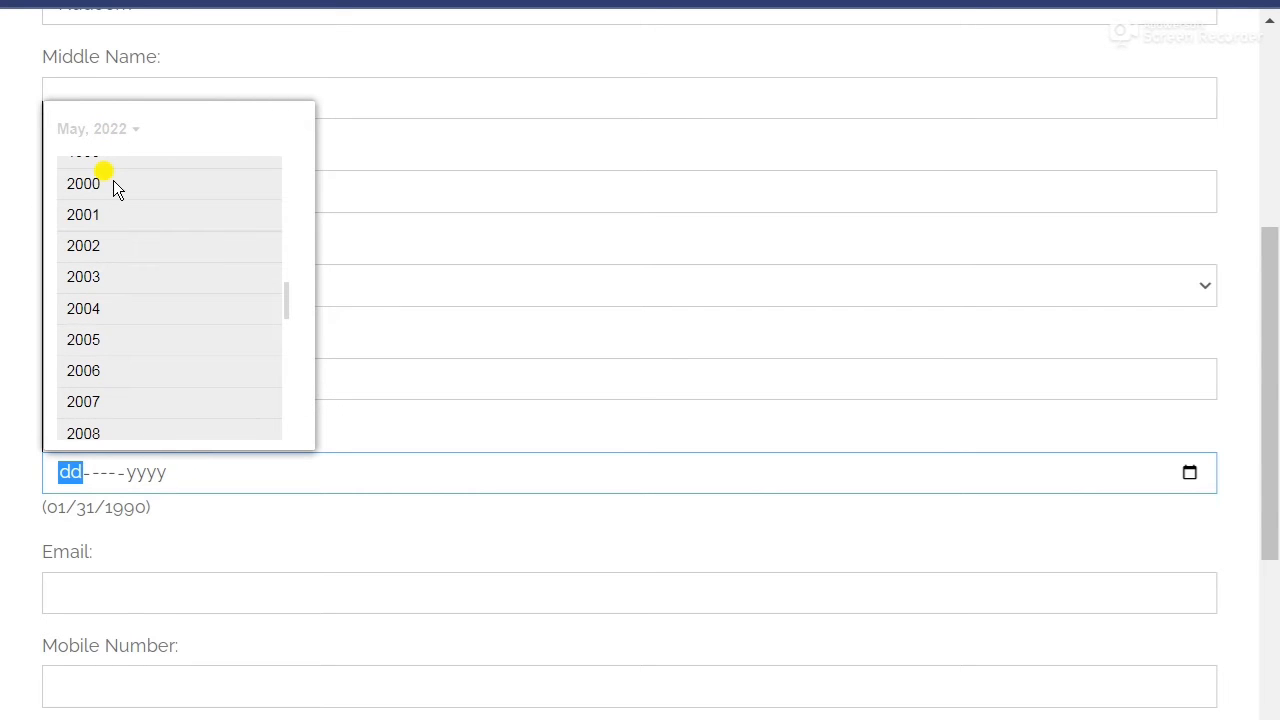
left_click(114, 184)
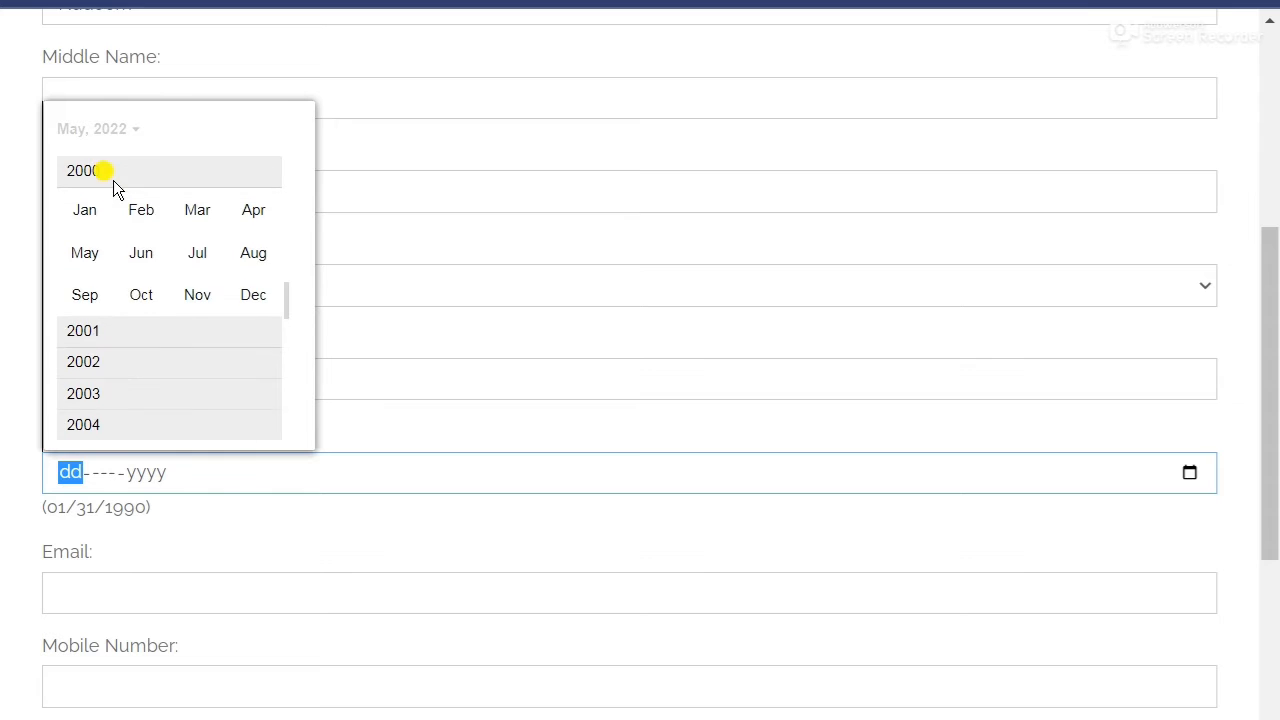
left_click(148, 218)
left_click(148, 218)
scroll(5, 355, "down", 3)
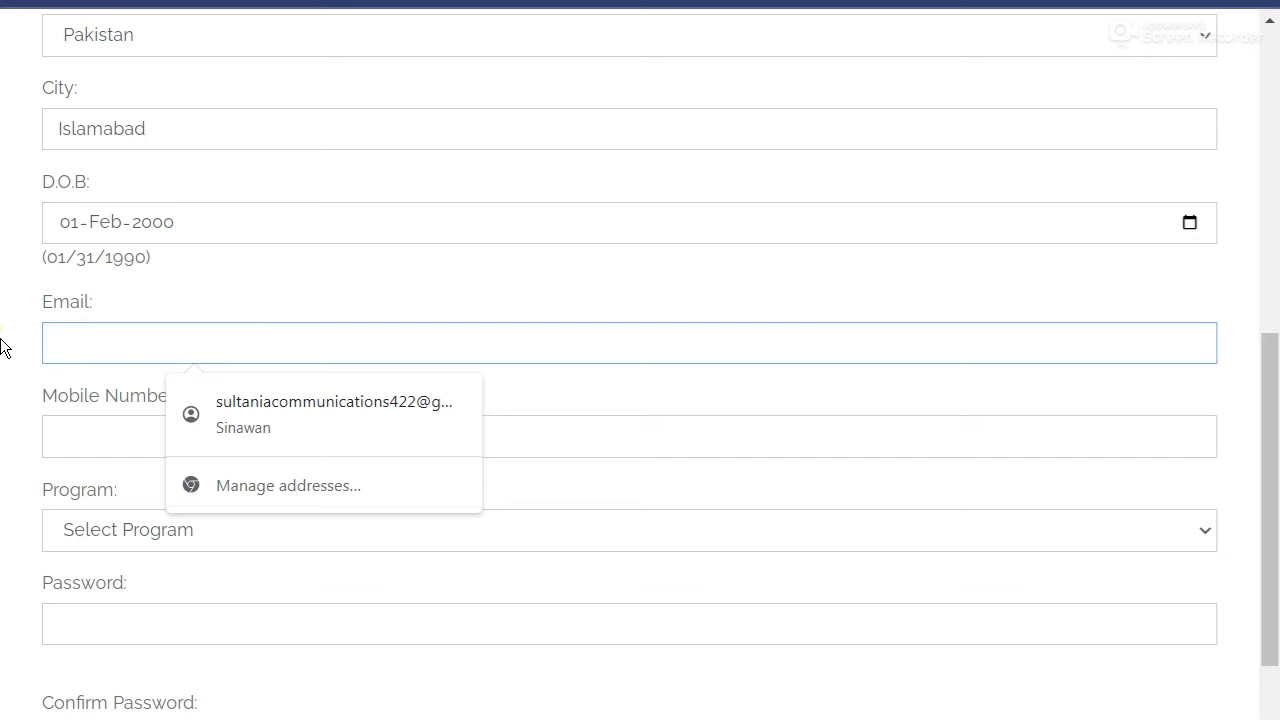
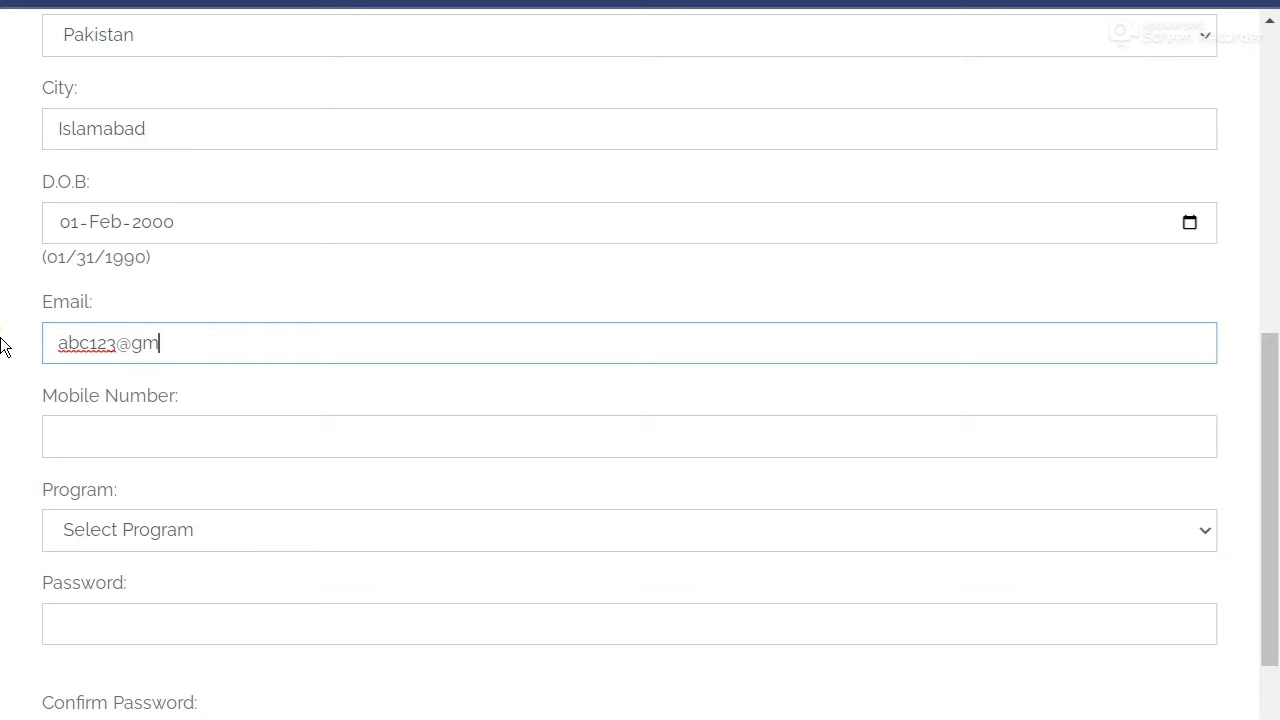
Enter the applicant's e-mail address and mobile number.
left_click(130, 428)
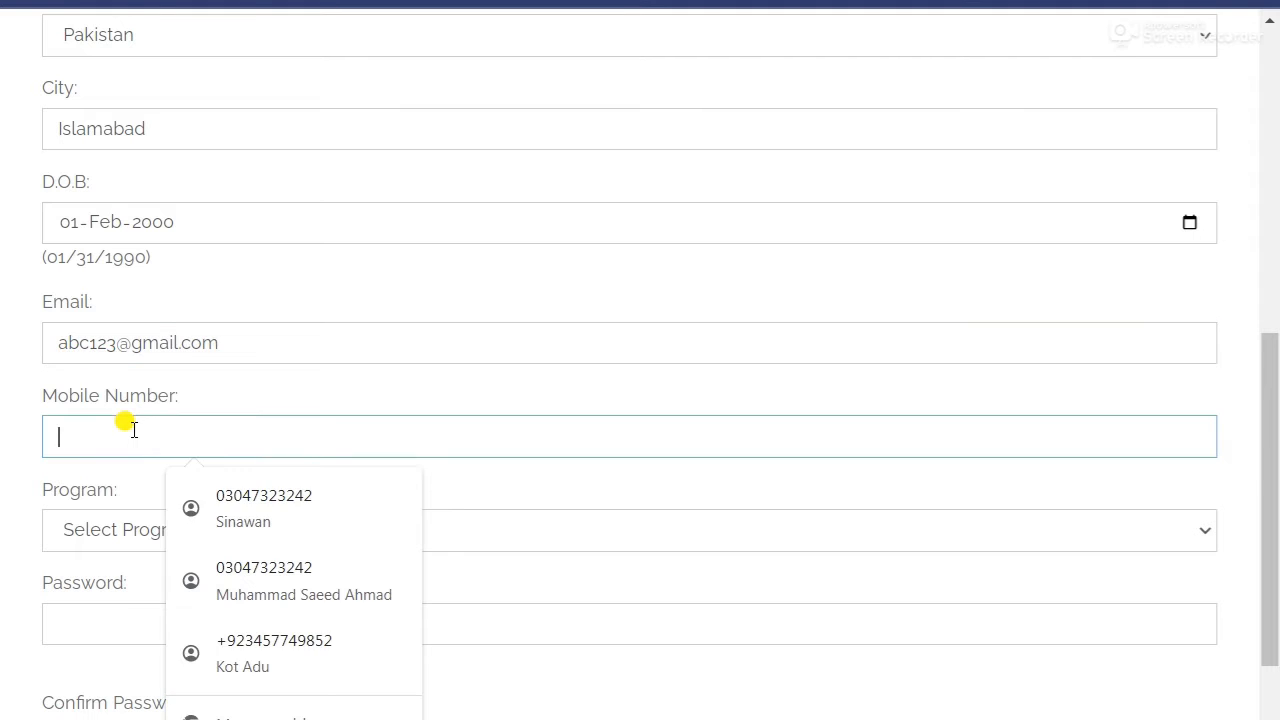
type("03001234")
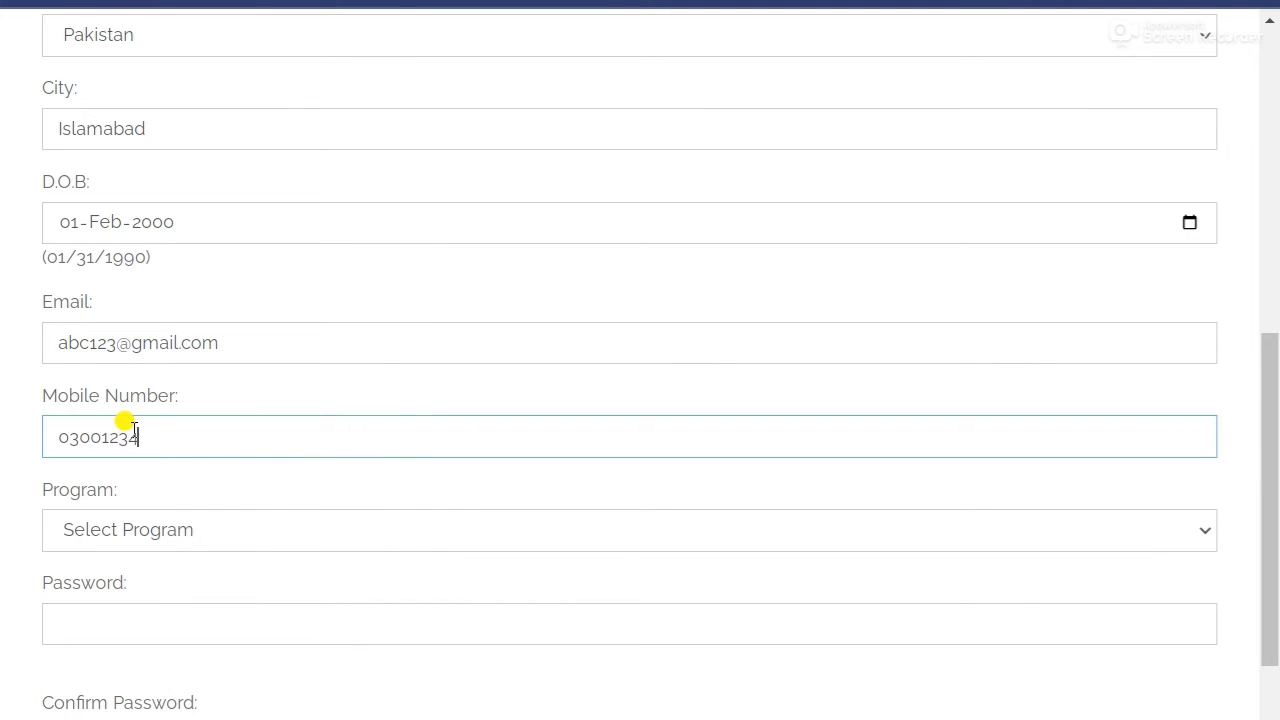
type("567")
Choose BS Social Sciences from the Program dropdown.
scroll(126, 423, "down", 1)
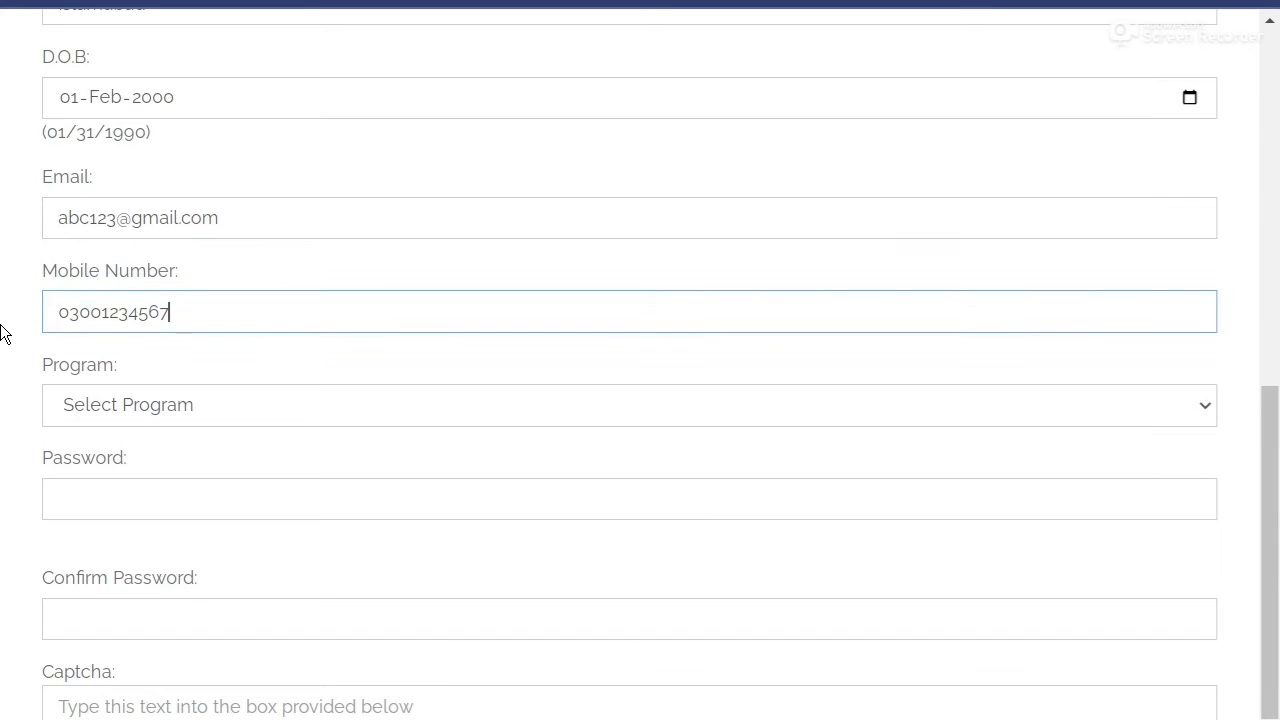
left_click(207, 416)
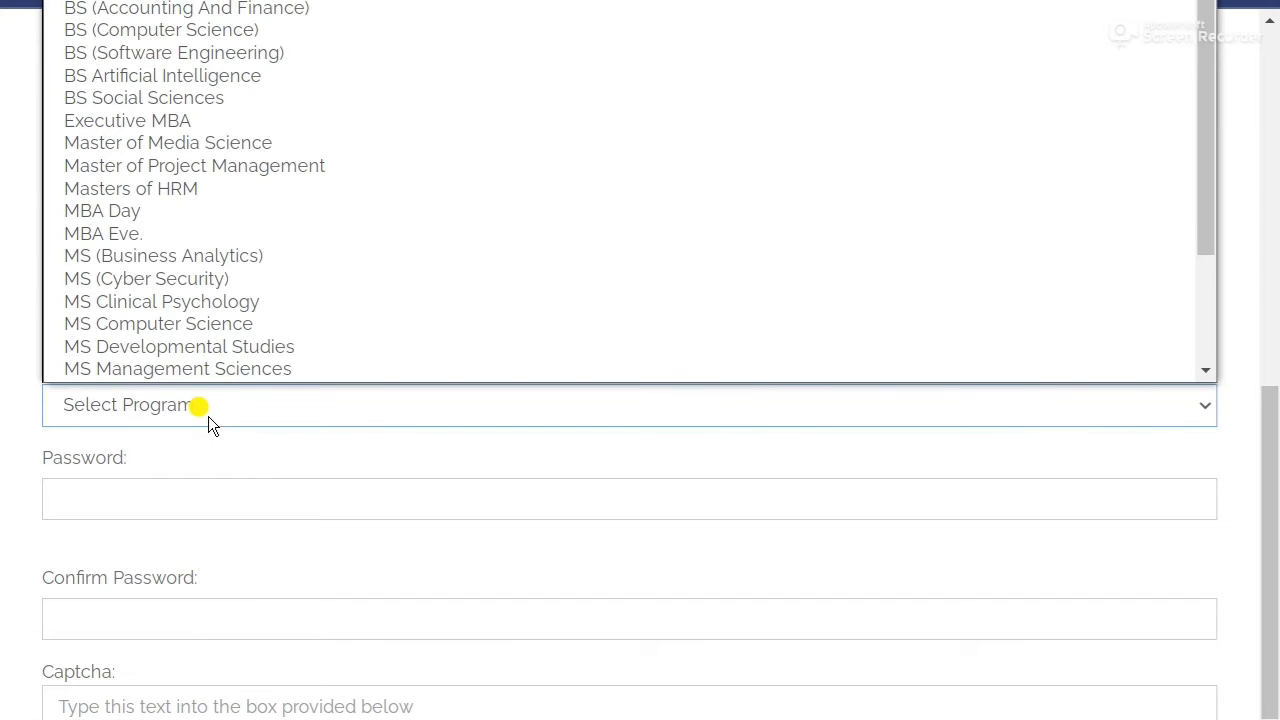
scroll(206, 243, "down", 1)
scroll(5, 400, "up", 1)
left_click(214, 530)
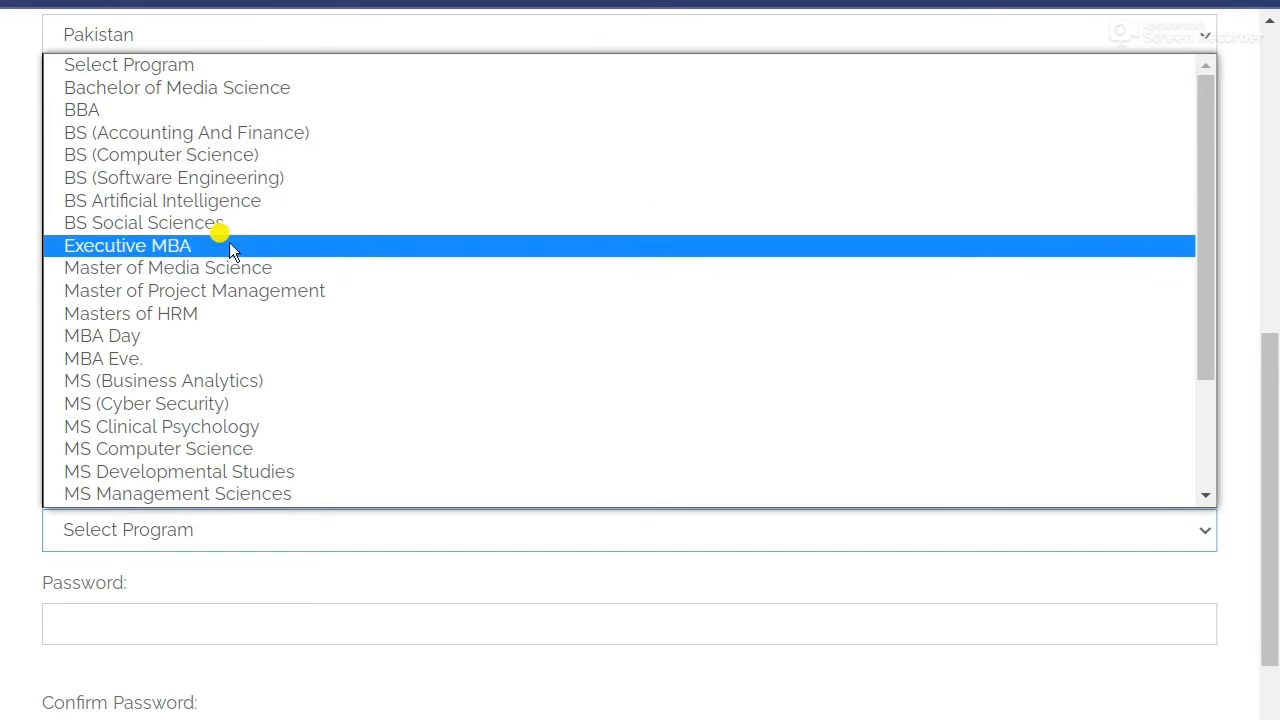
scroll(228, 433, "down", 3)
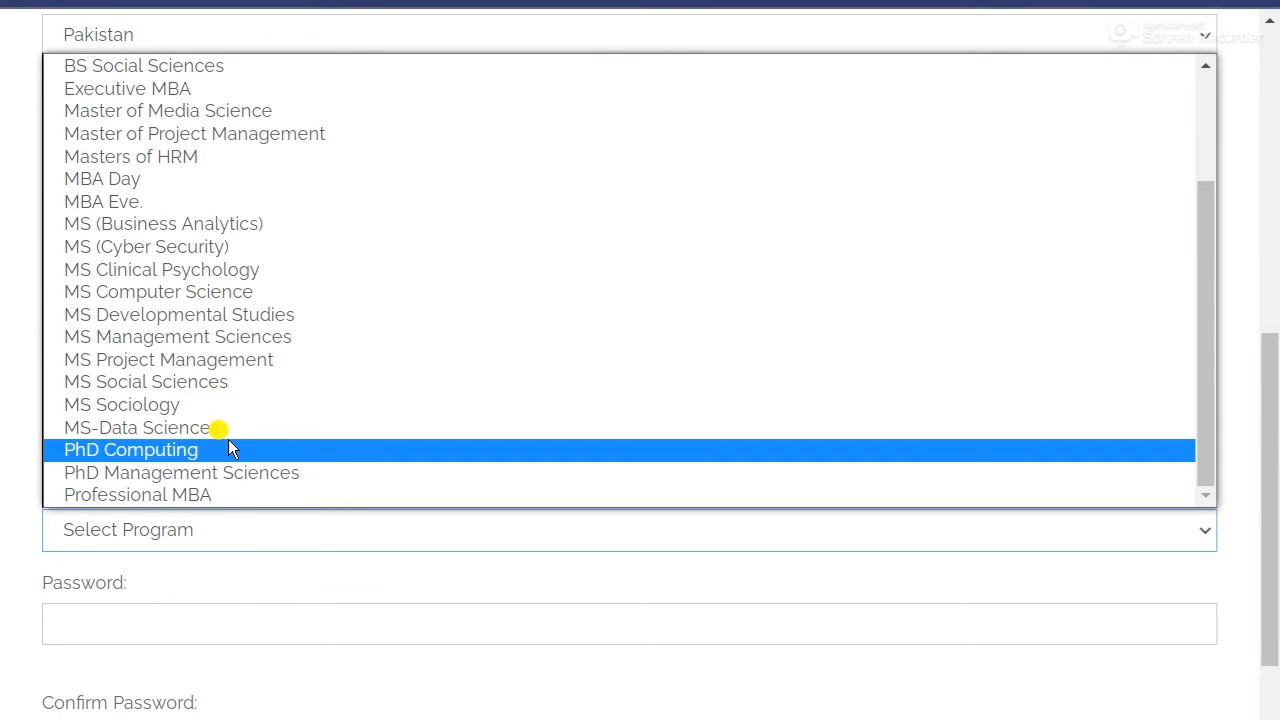
scroll(200, 400, "up", 3)
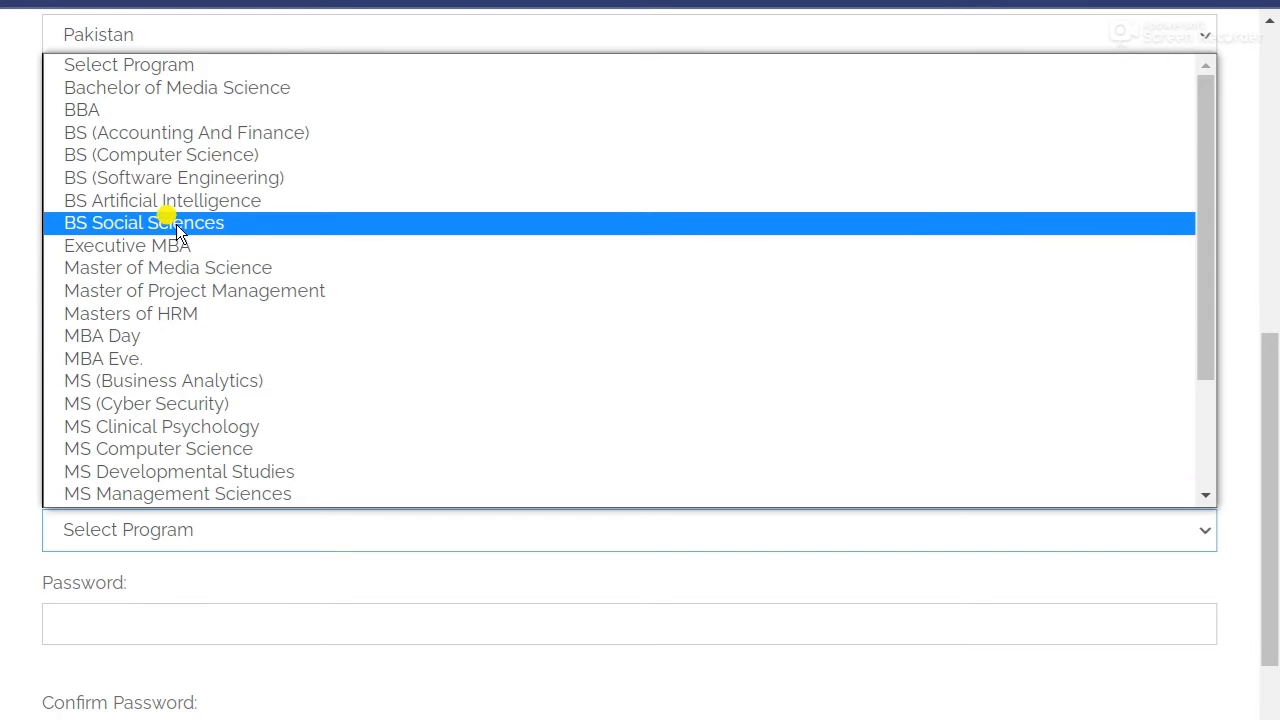
left_click(234, 222)
scroll(10, 380, "down", 3)
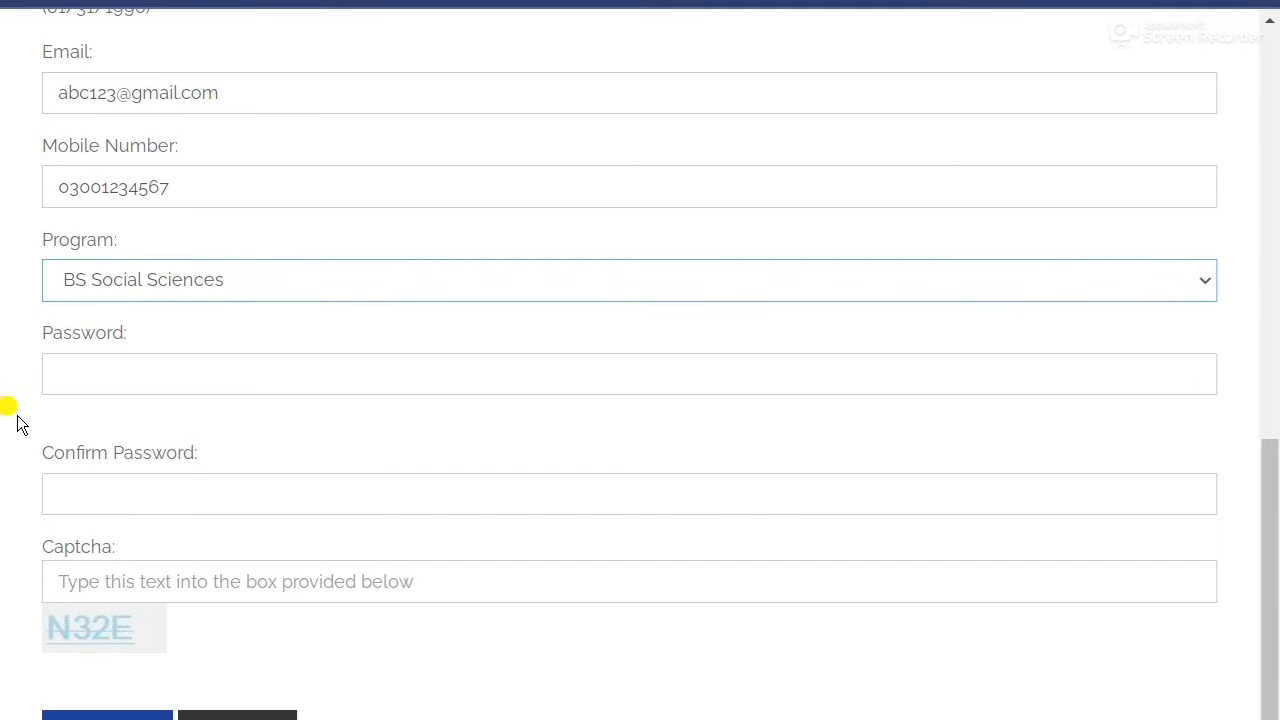
Type the account password into Password and again into Confirm Password.
scroll(3, 330, "up", 4)
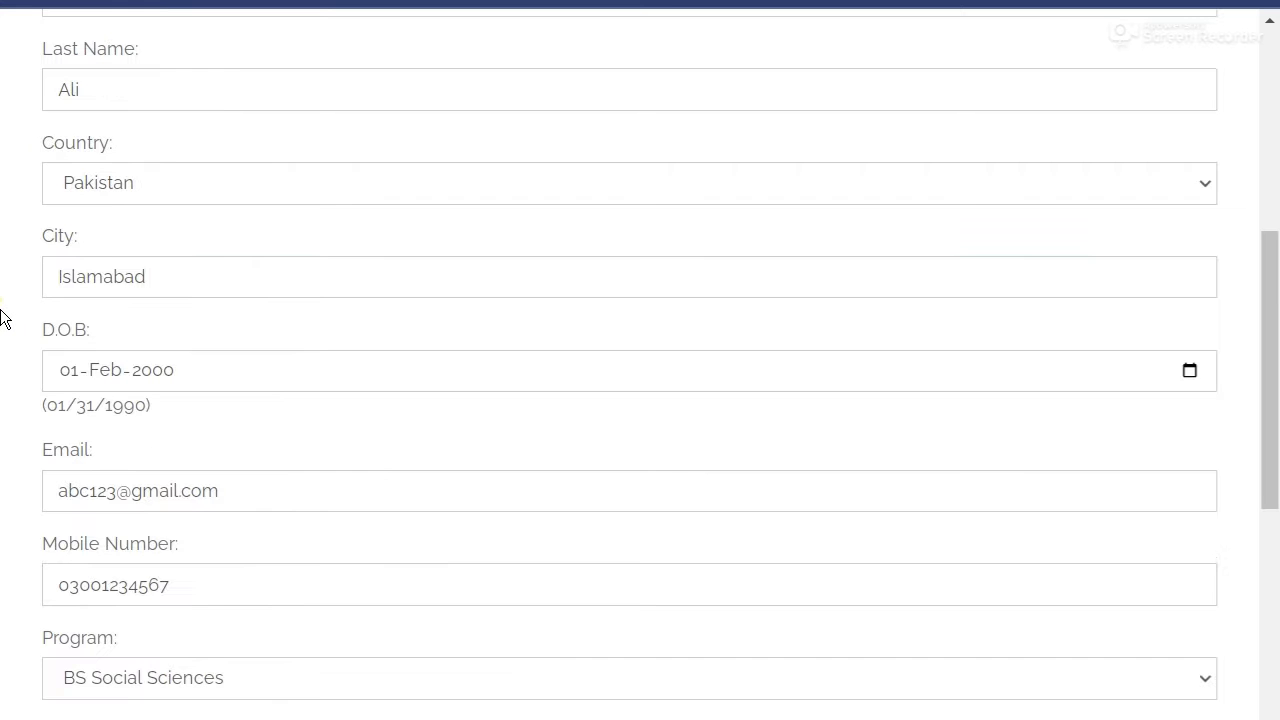
key("Tab")
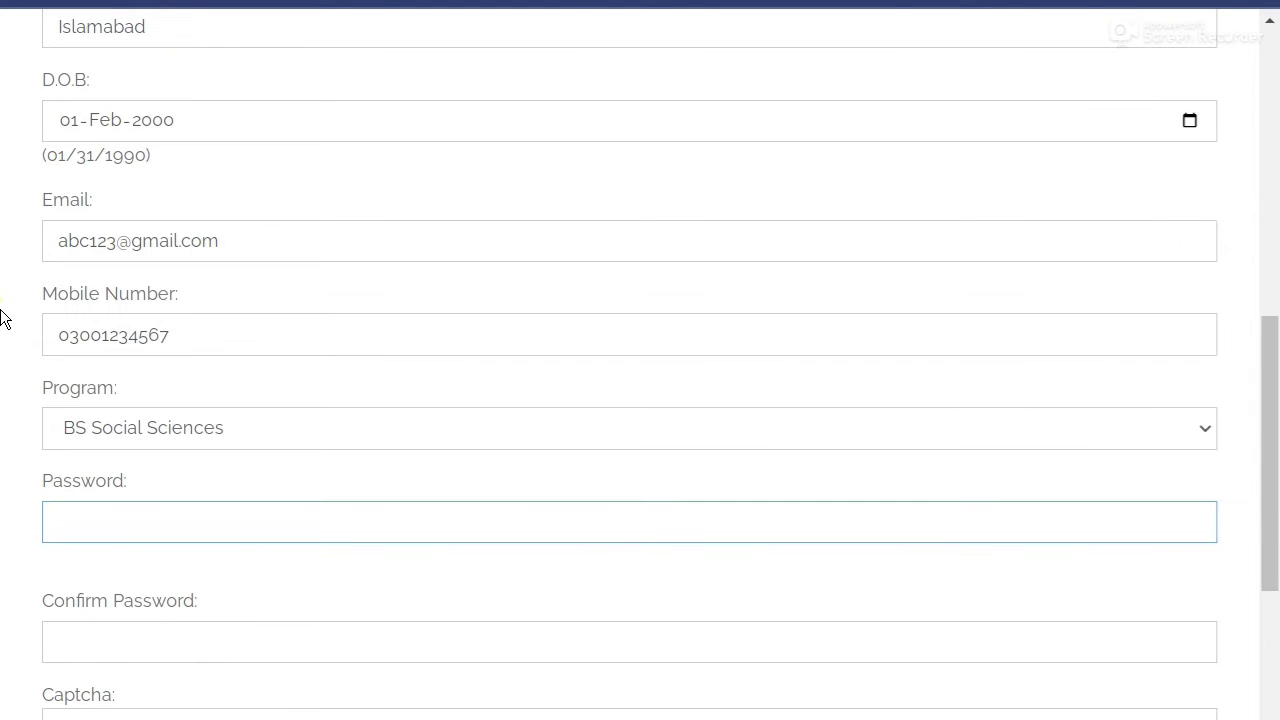
scroll(3, 380, "down", 1)
left_click(84, 397)
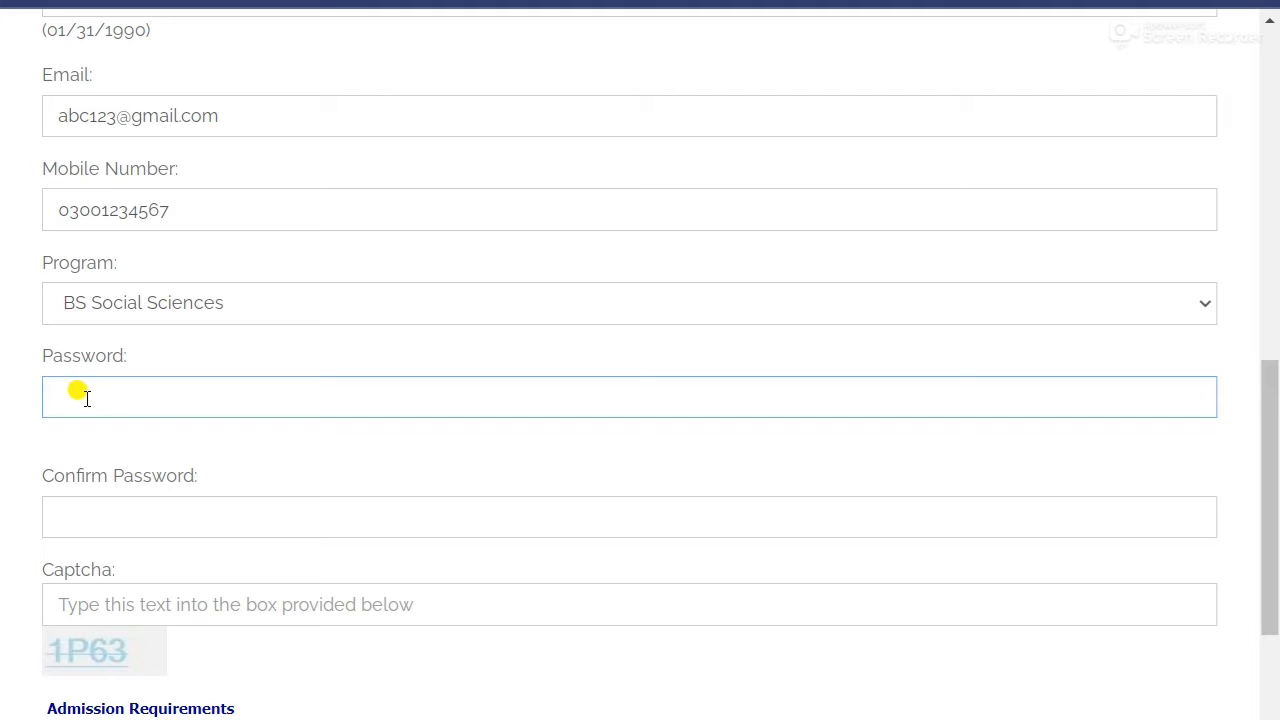
left_click(86, 398)
type("abc1234567")
left_click(115, 517)
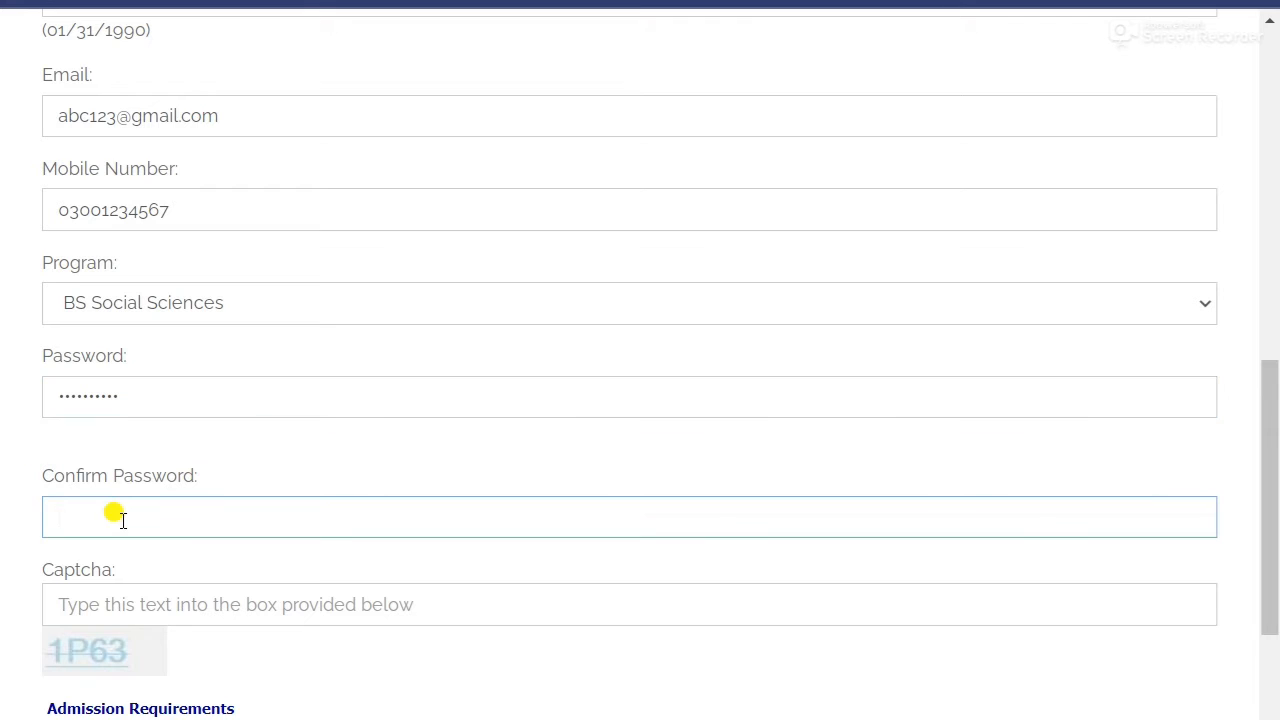
type("abc1234567")
left_click(5, 485)
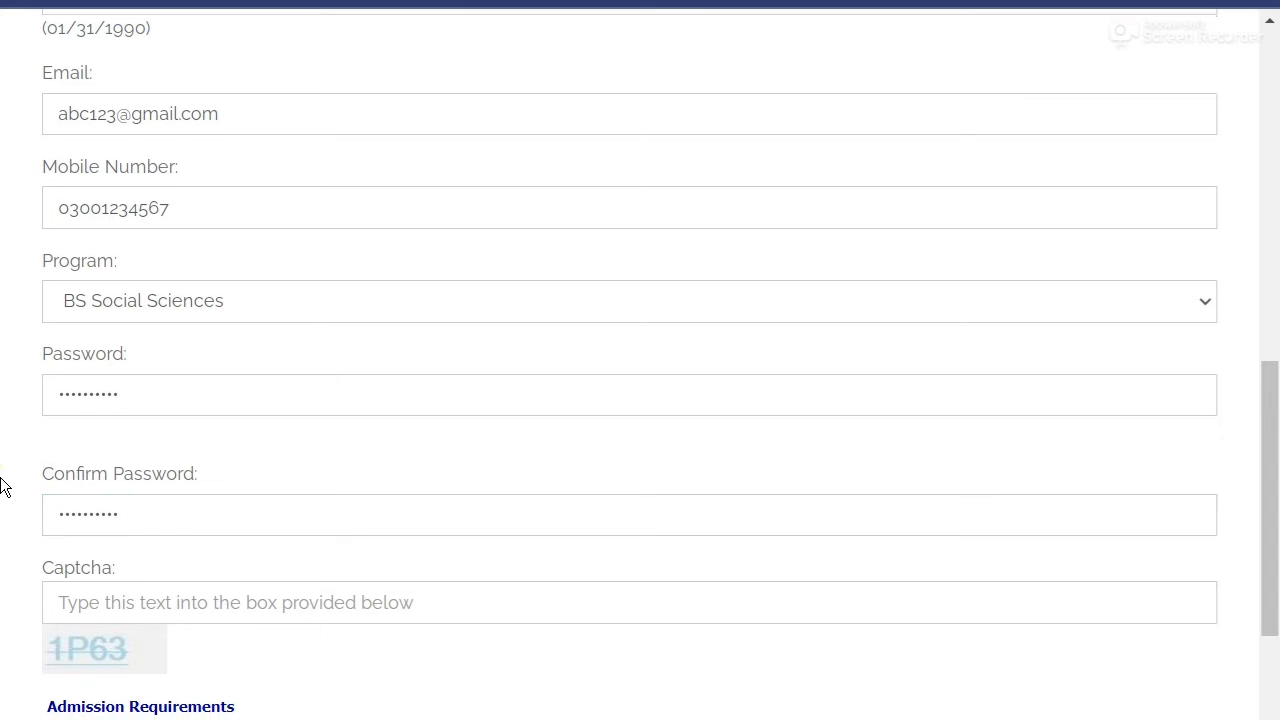
scroll(5, 485, "down", 1)
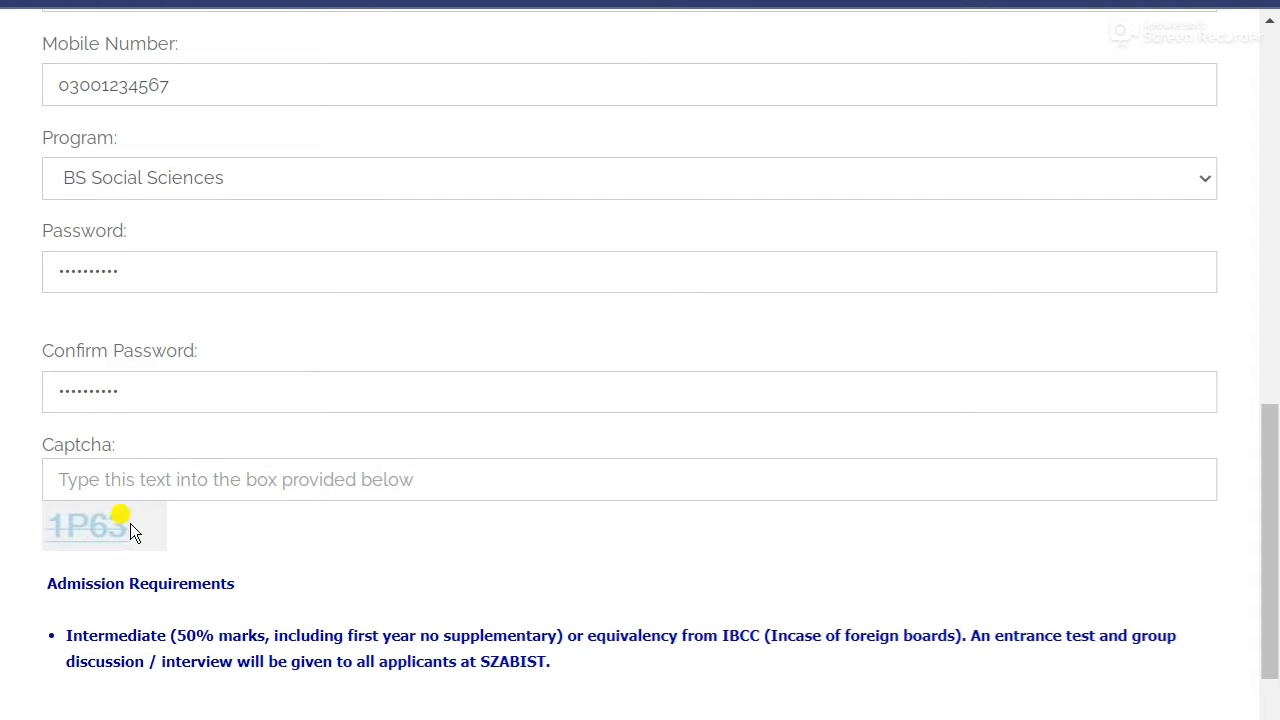
Enter the displayed captcha code, then zoom out to review the whole form.
left_click(74, 479)
type("1")
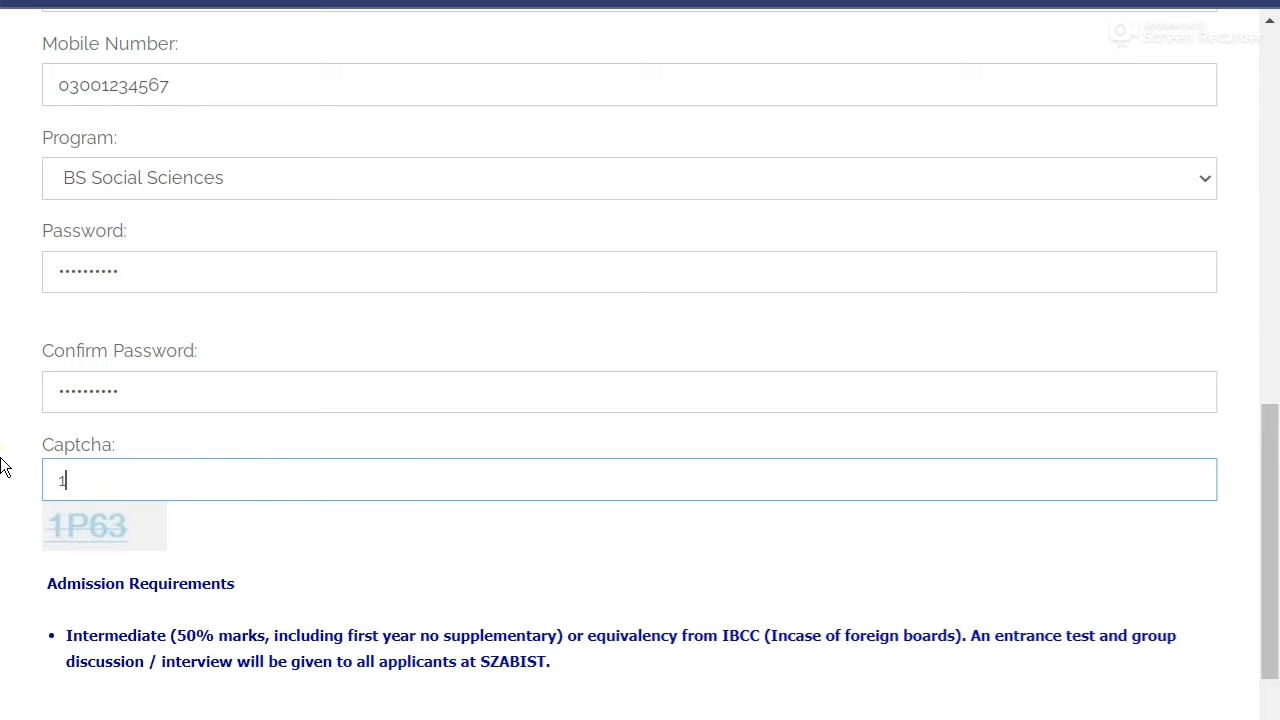
type("P63")
scroll(2, 466, "down", 3)
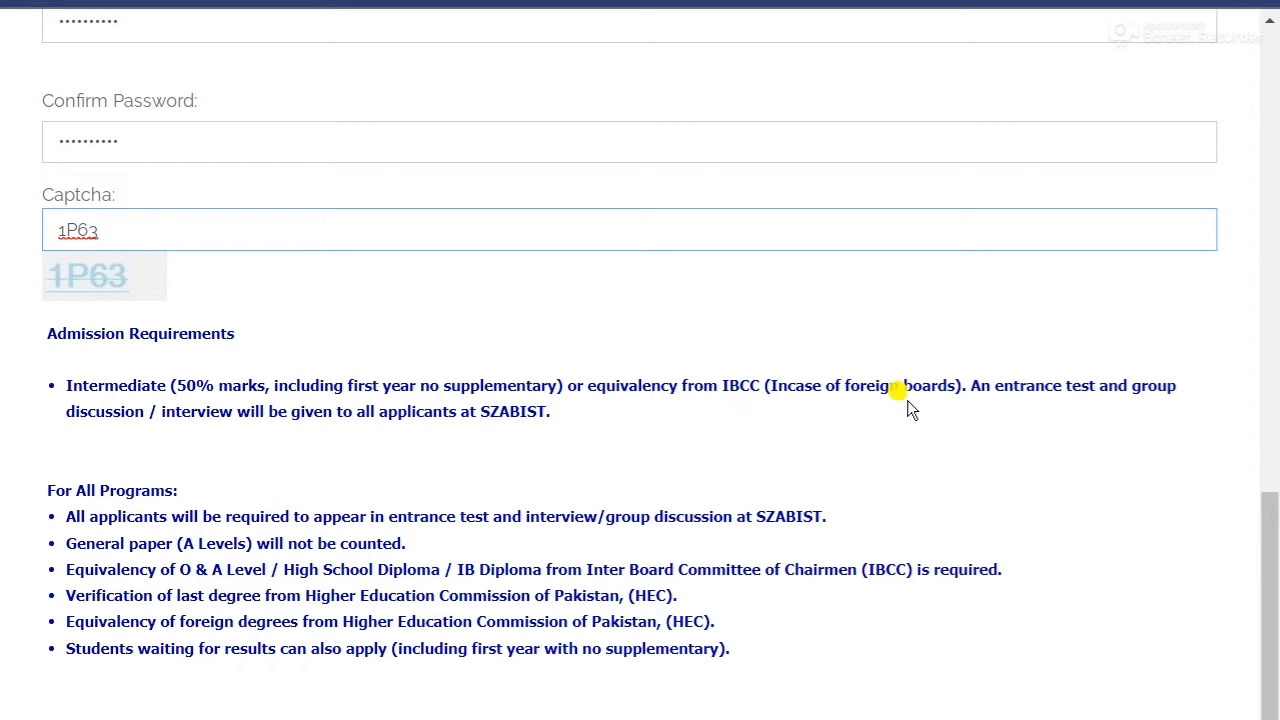
scroll(3, 422, "down", 1)
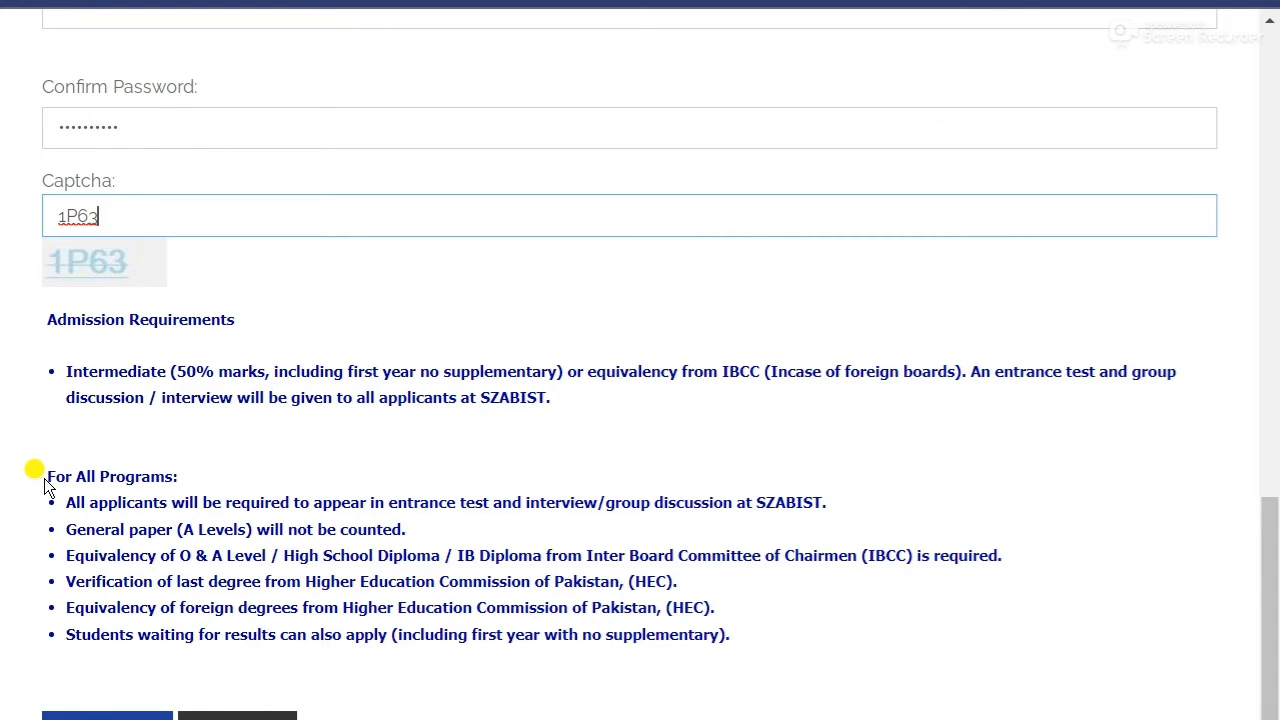
key("ctrl+minus")
key("ctrl+minus")
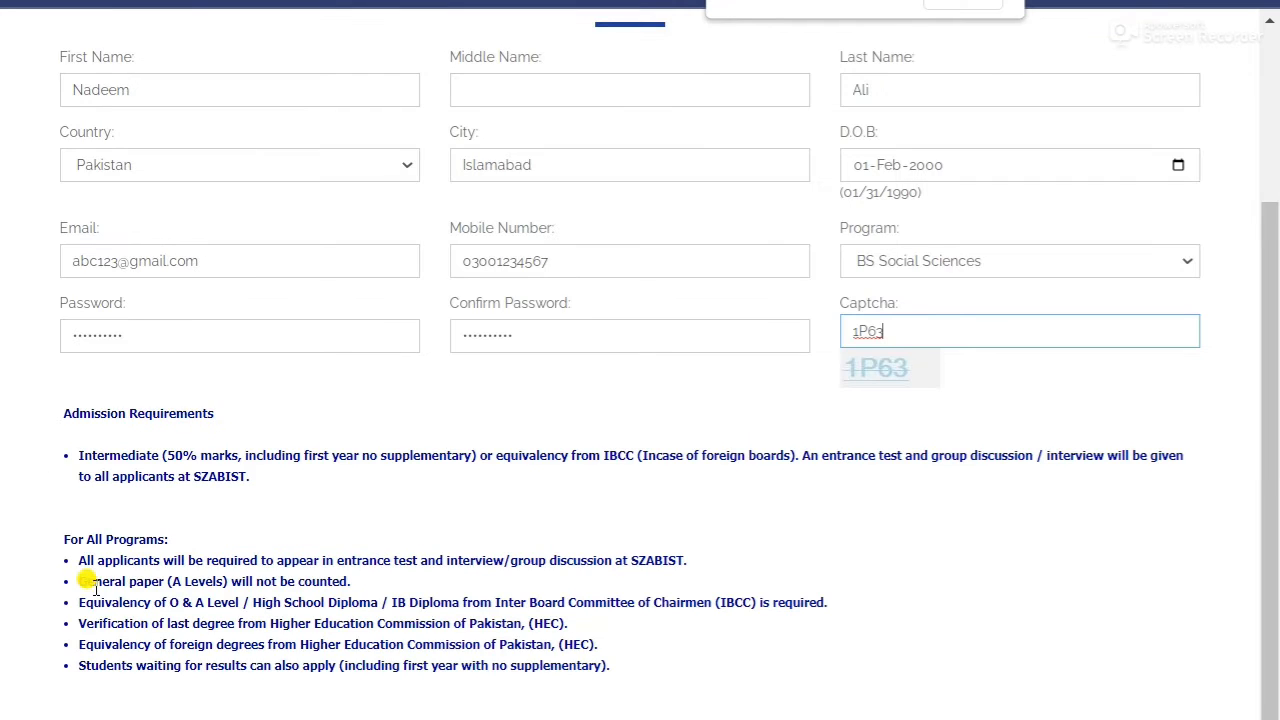
Return the page to normal zoom and scroll down the registration form toward submission.
key("ctrl+minus")
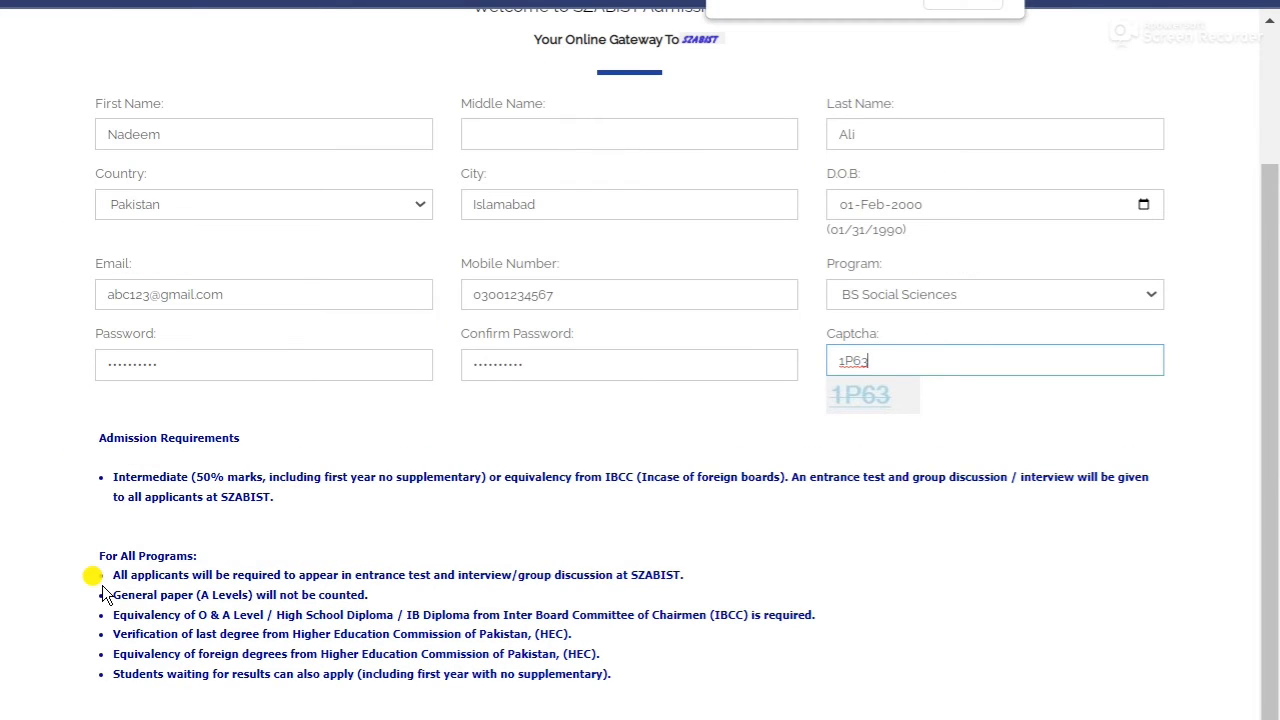
key("ctrl+plus")
key("ctrl+plus")
key("ctrl+plus")
scroll(102, 585, "down", 10)
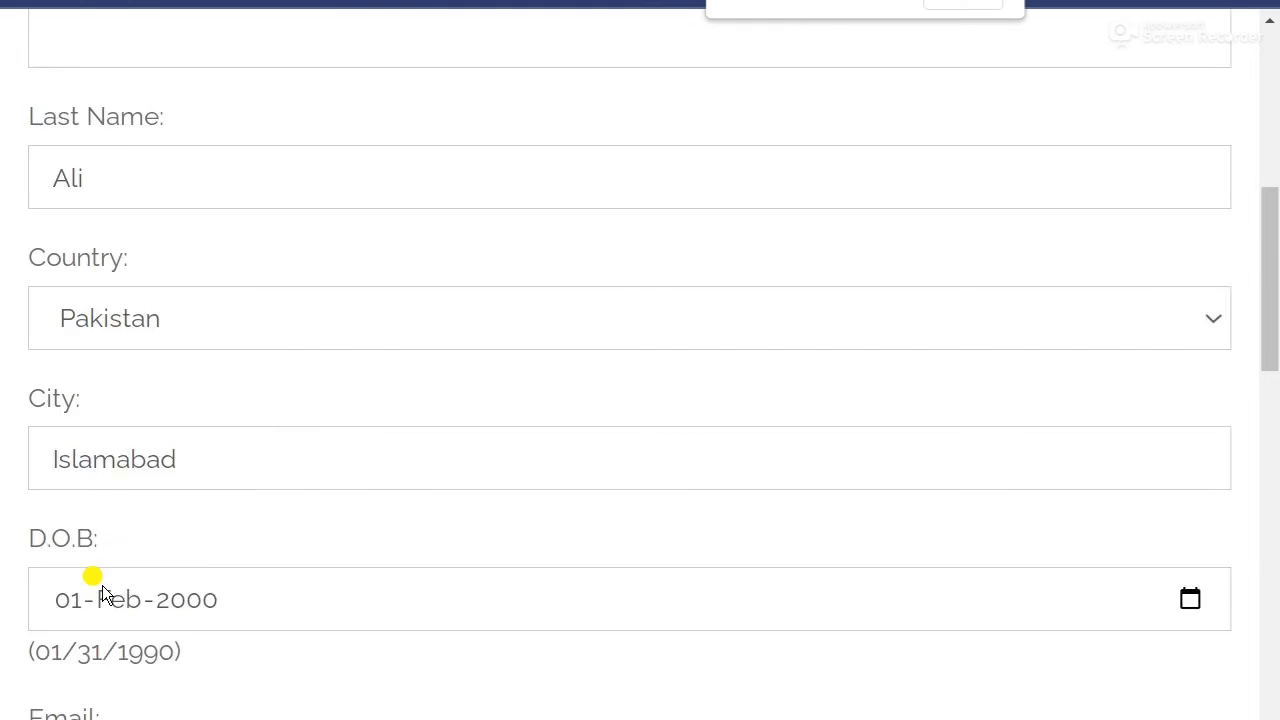
scroll(102, 585, "down", 9)
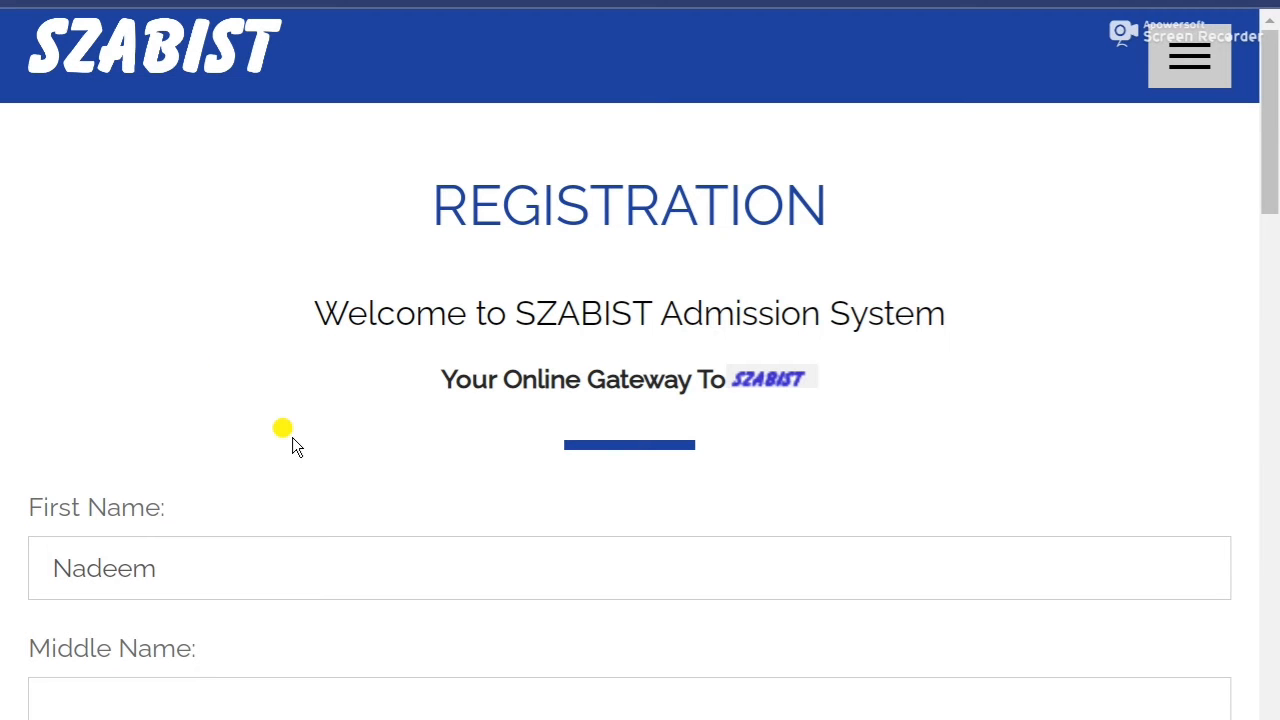
scroll(43, 334, "down", 3)
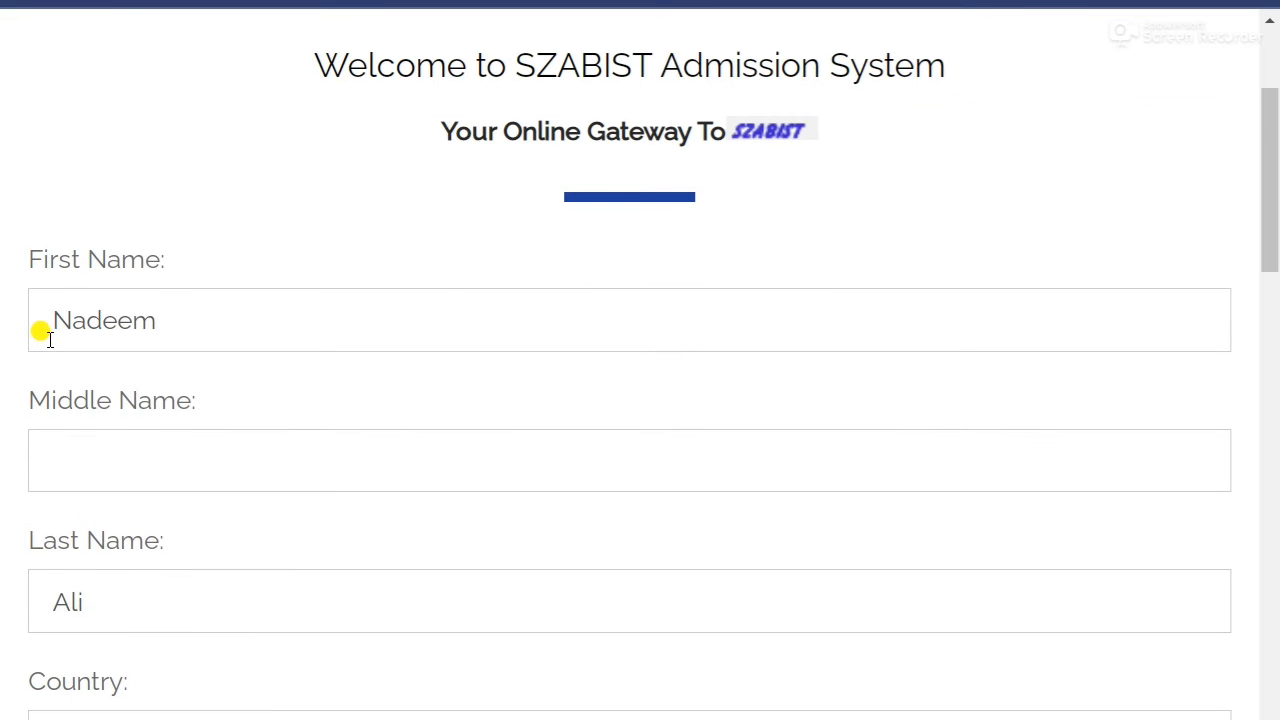
scroll(43, 337, "up", 3)
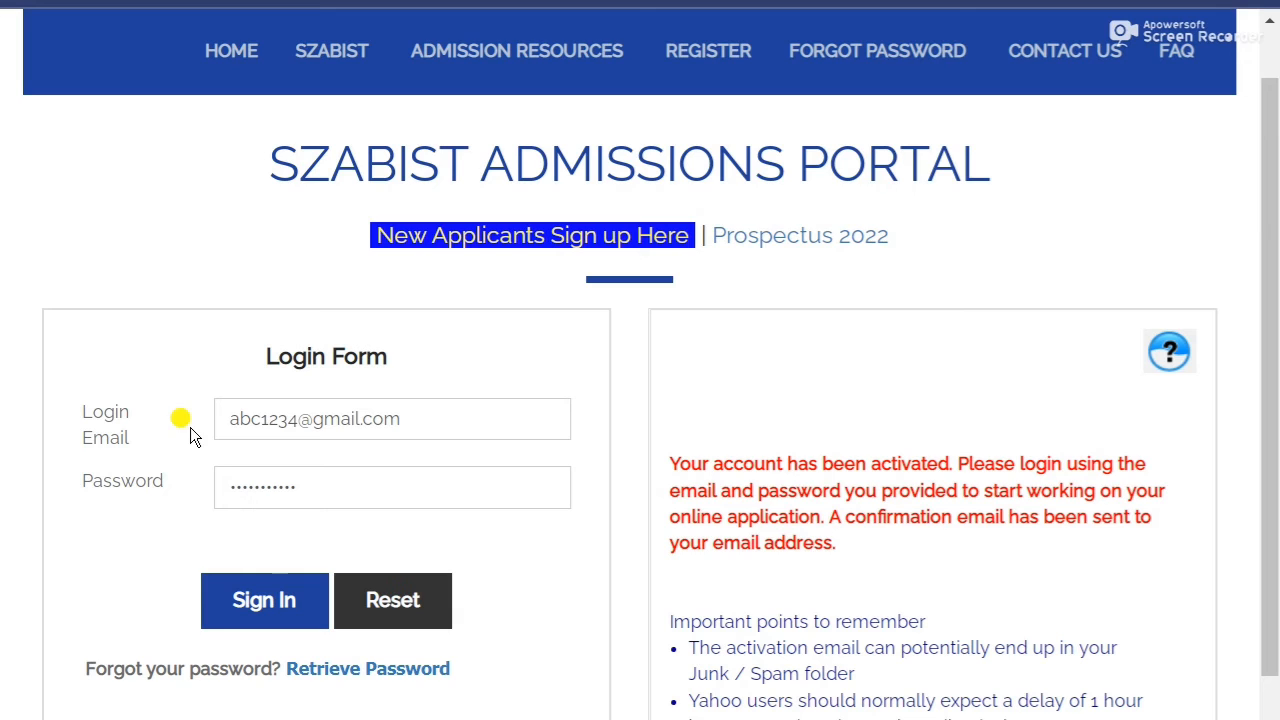
Check the filled login e-mail and password, then sign in to the applicant account.
left_click_drag(428, 430, 226, 420)
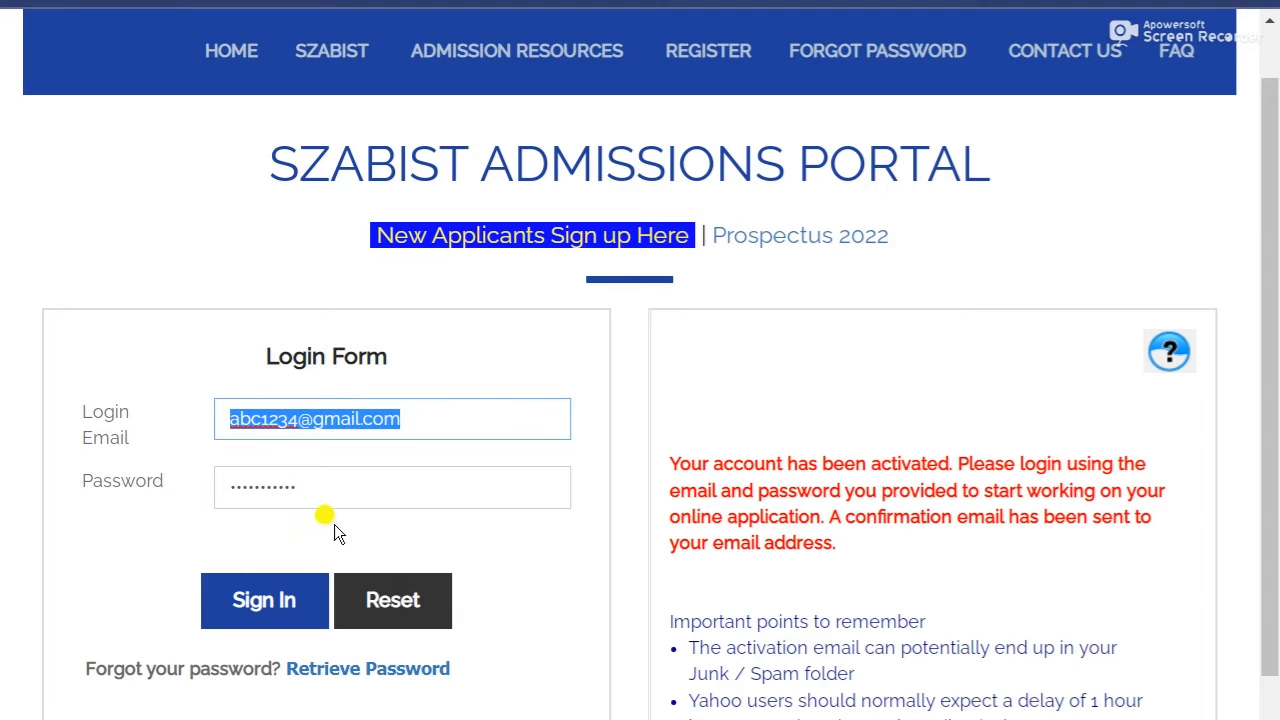
left_click_drag(320, 491, 164, 497)
left_click(148, 549)
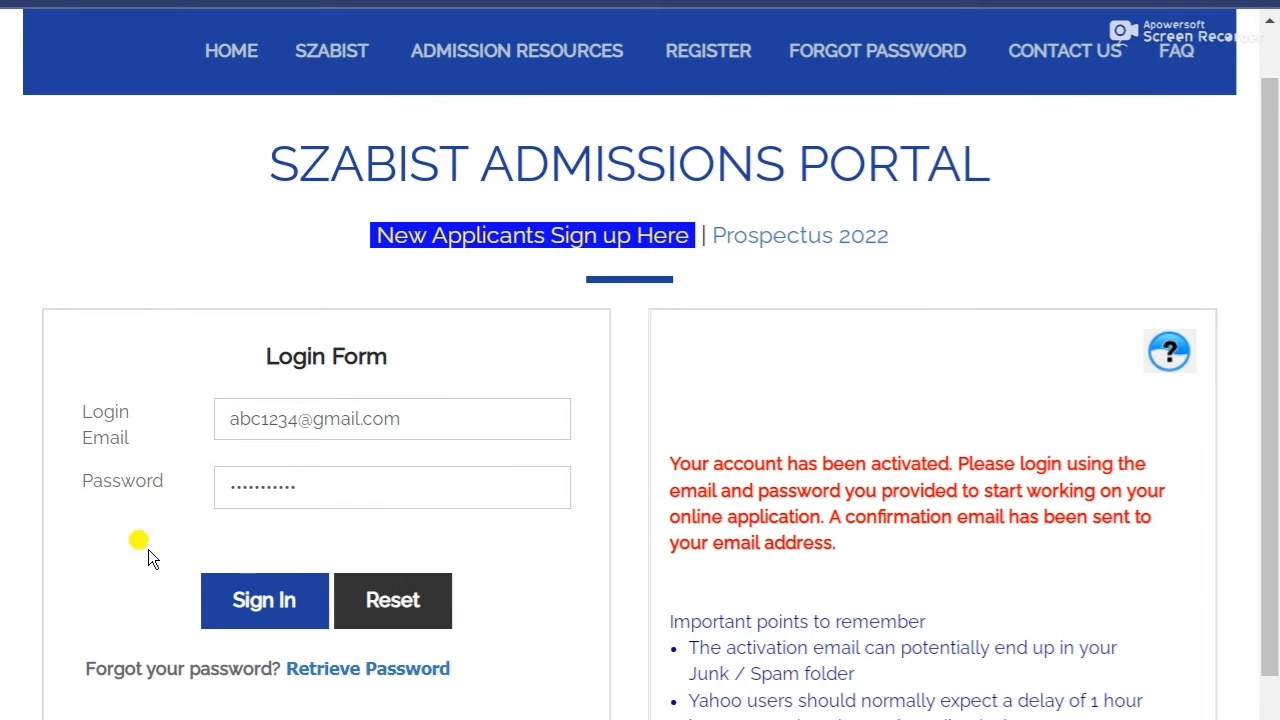
left_click(237, 611)
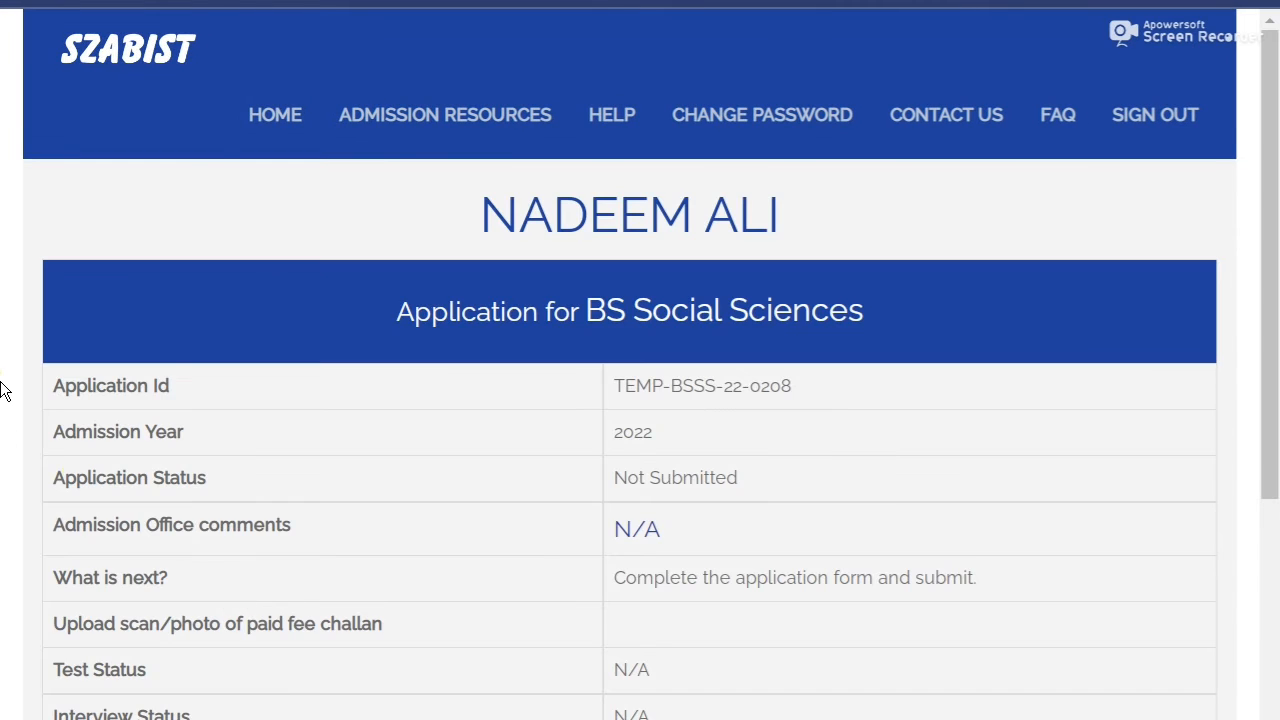
Review the dashboard's application ID, BS Social Sciences program, 2022 admission year and Not Submitted status.
left_click_drag(449, 232, 780, 234)
left_click_drag(414, 309, 958, 314)
scroll(180, 310, "down", 1)
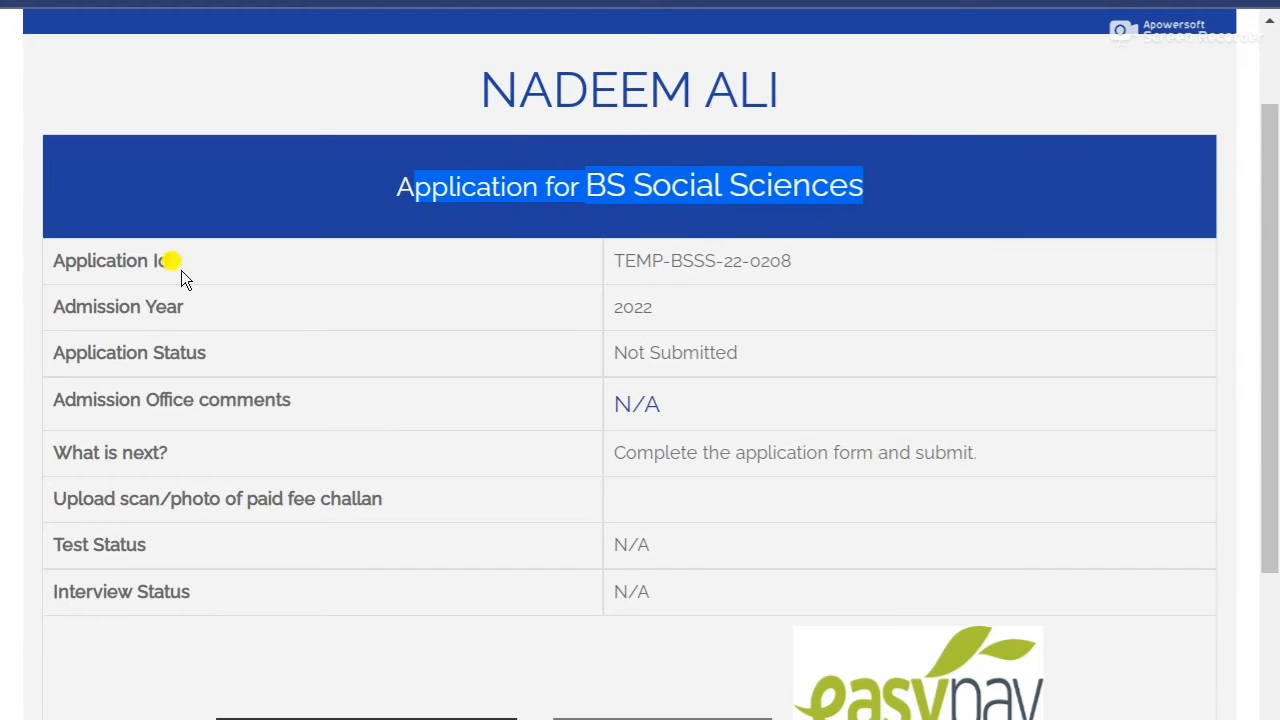
left_click_drag(603, 265, 828, 274)
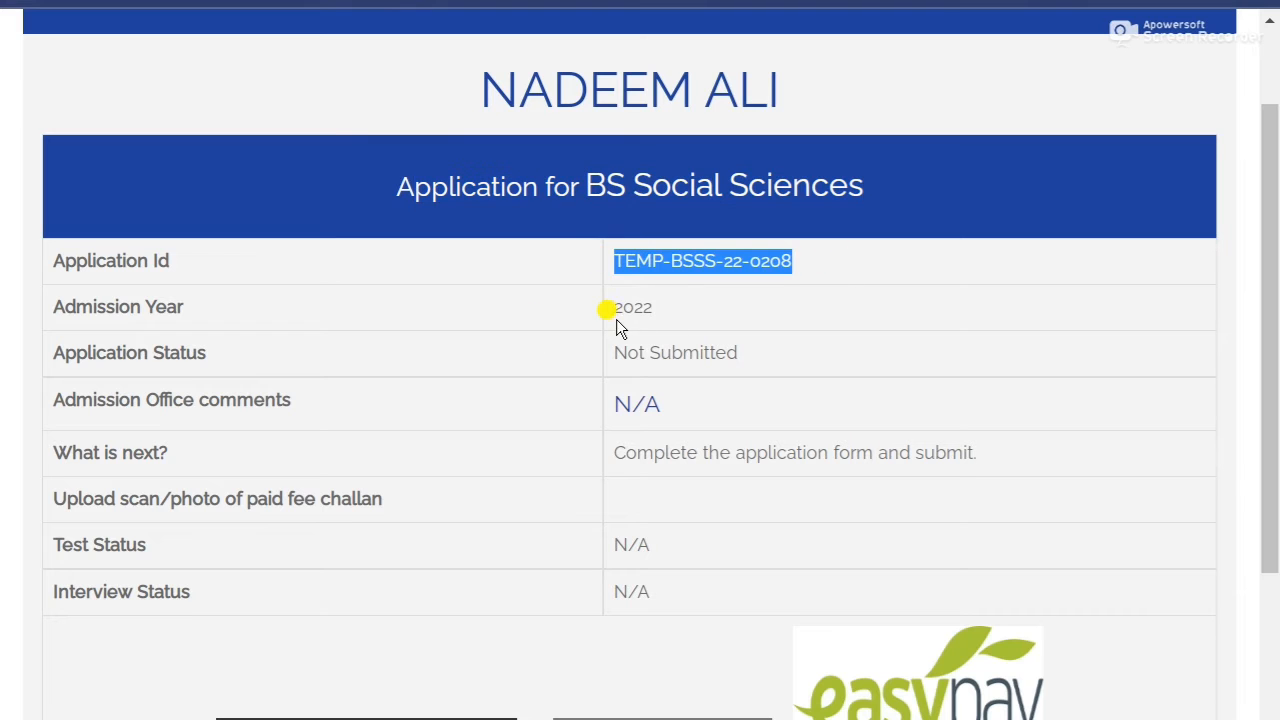
left_click_drag(616, 320, 704, 323)
left_click_drag(64, 352, 608, 355)
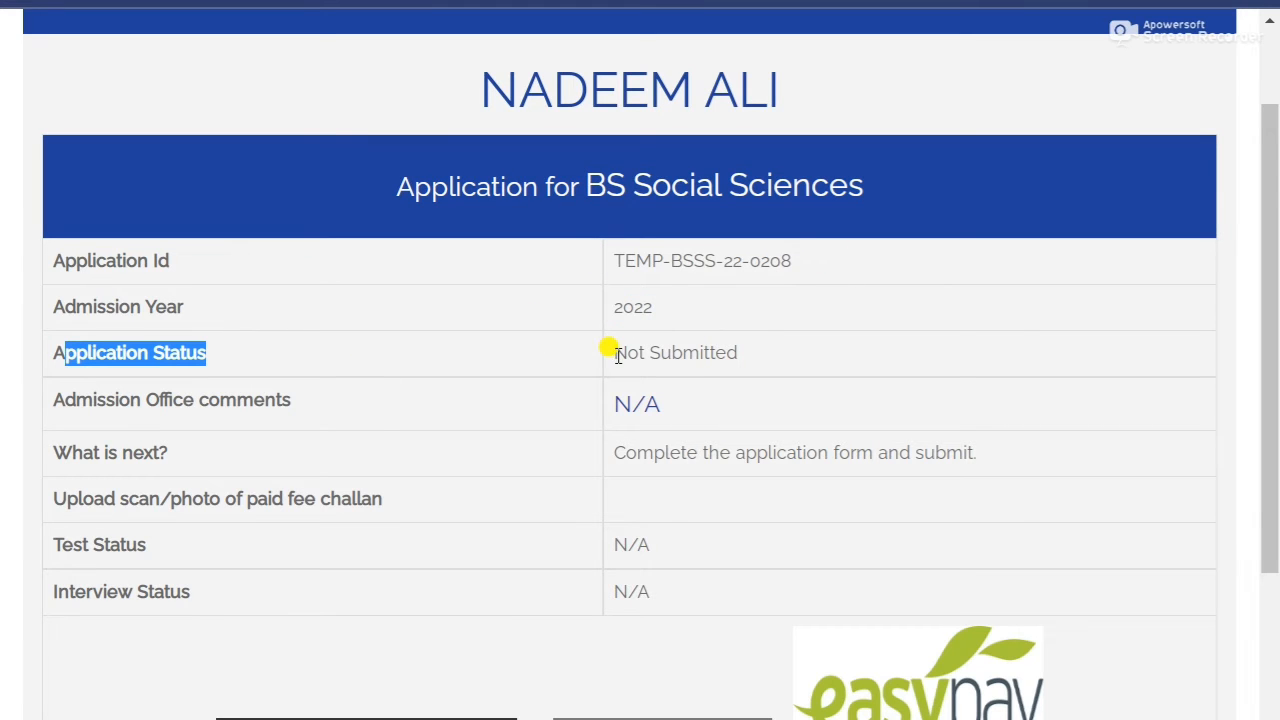
left_click(2, 405)
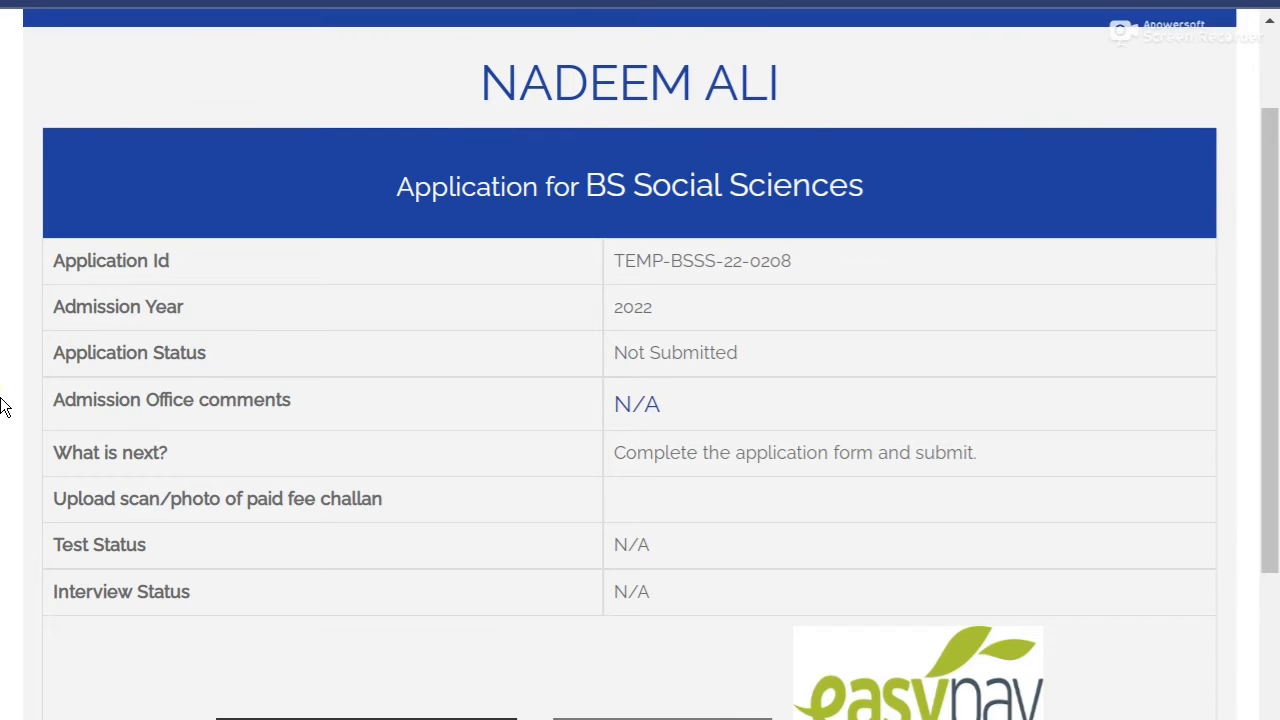
scroll(2, 405, "down", 2)
left_click_drag(608, 201, 993, 222)
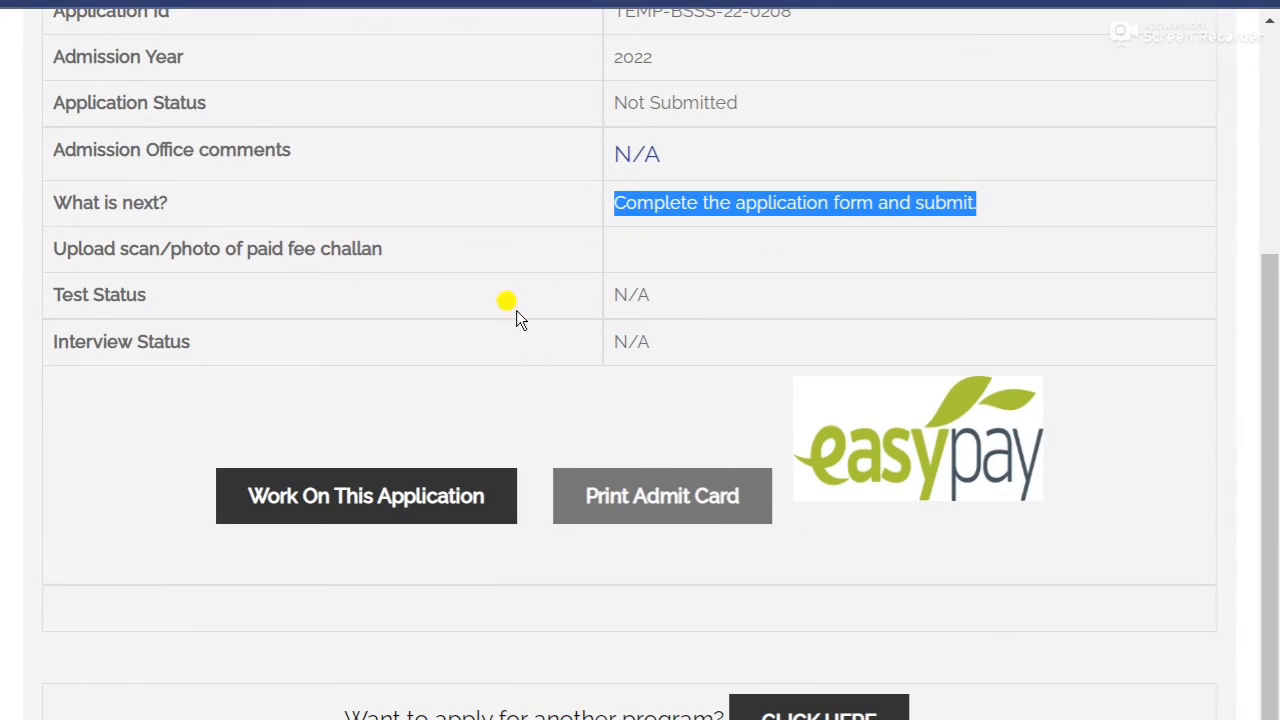
scroll(50, 432, "down", 1)
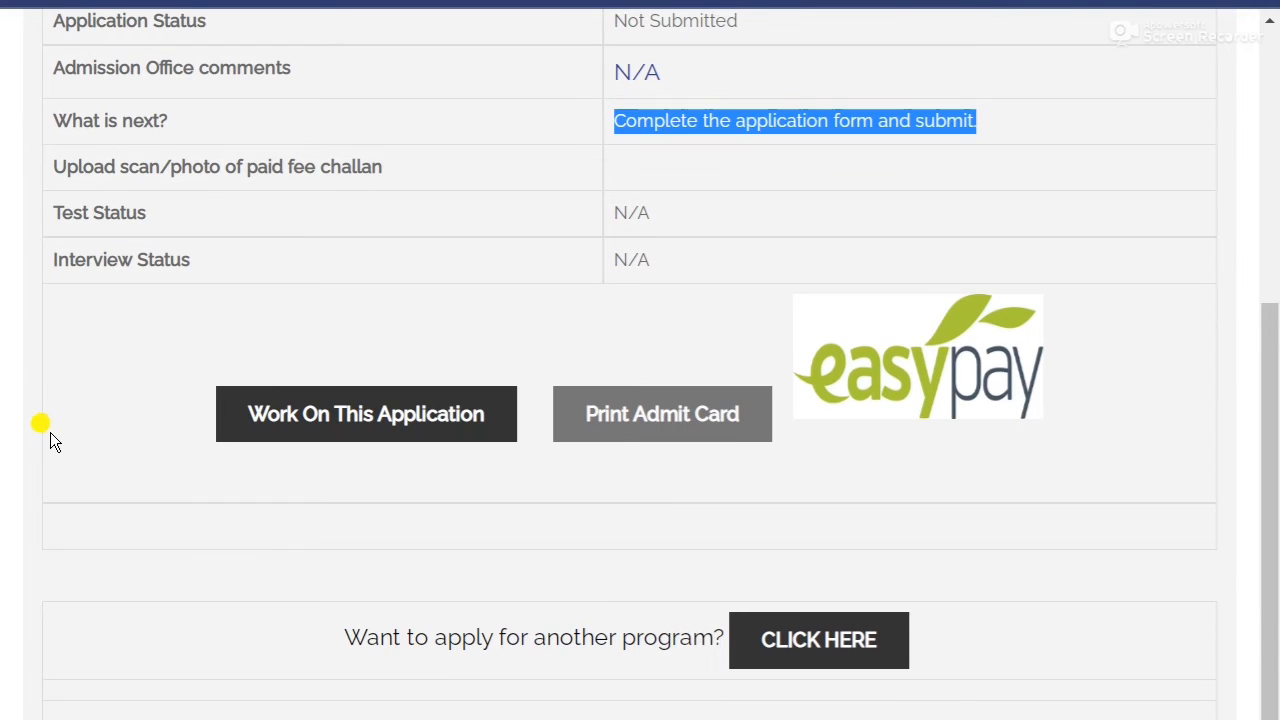
Begin working on this application and read through its instructions.
left_click(338, 424)
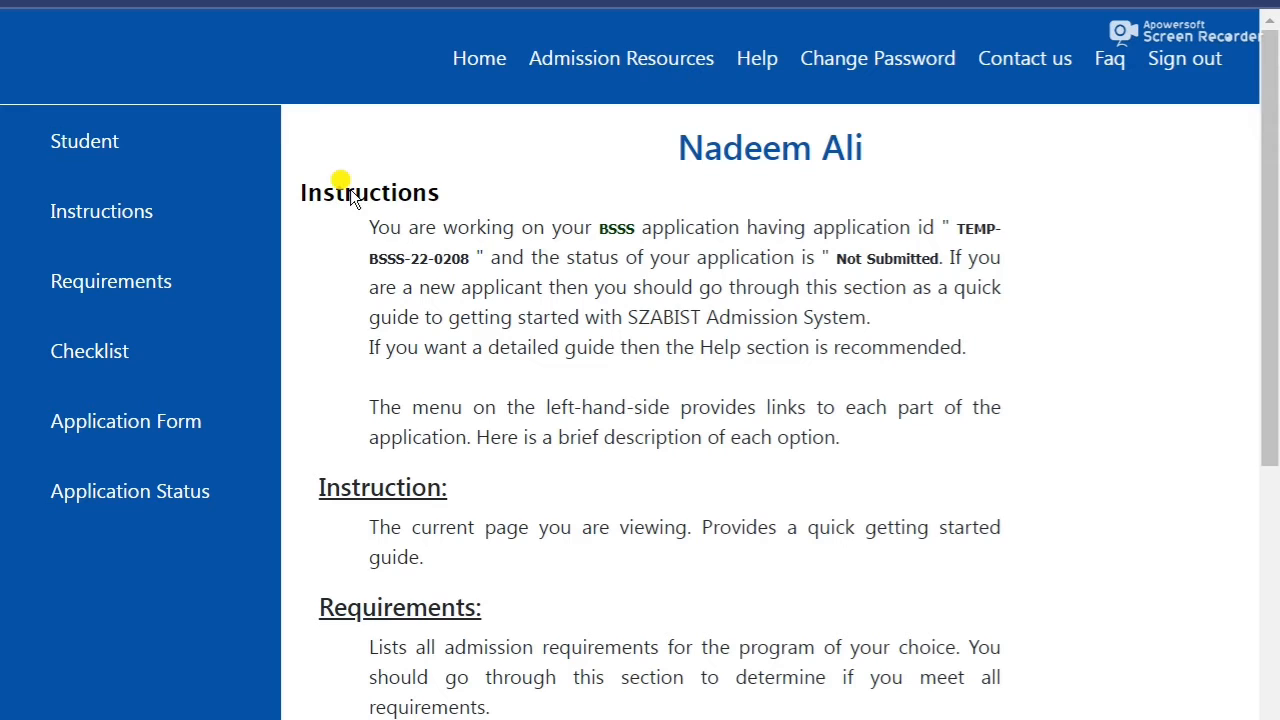
left_click_drag(440, 193, 322, 193)
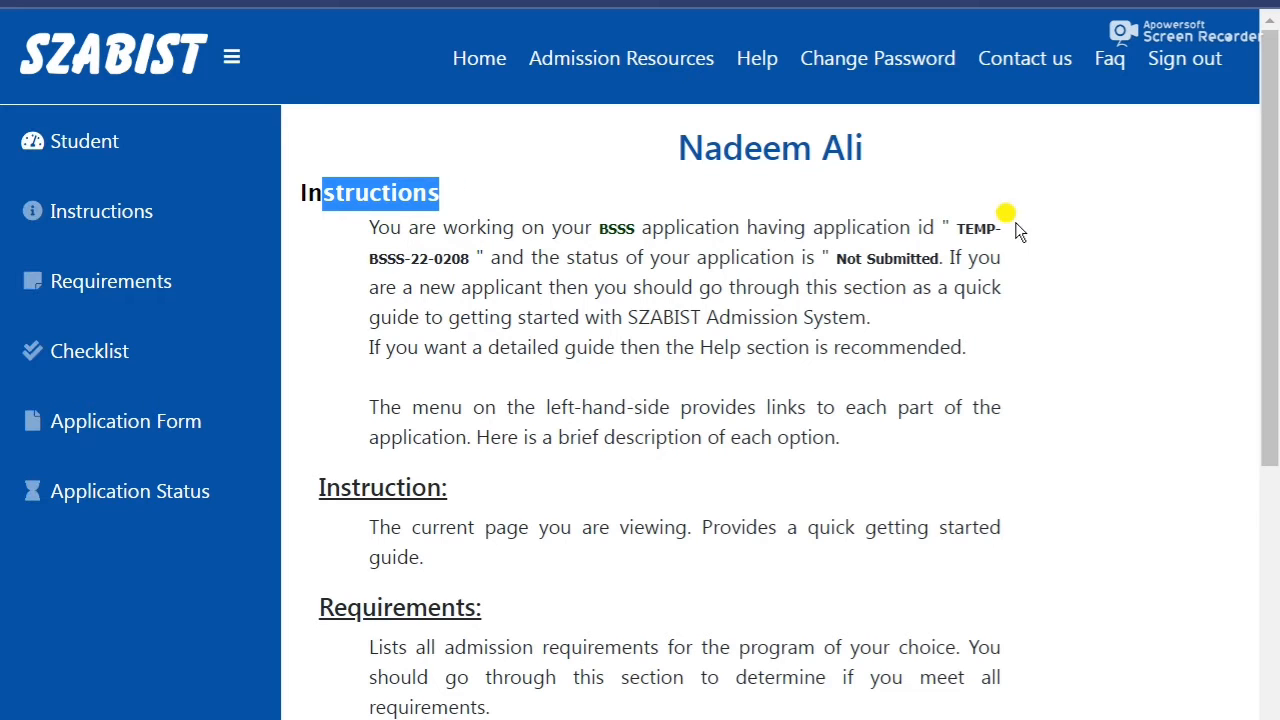
left_click(772, 300)
left_click_drag(422, 250, 460, 256)
scroll(488, 498, "down", 4)
scroll(488, 498, "down", 2)
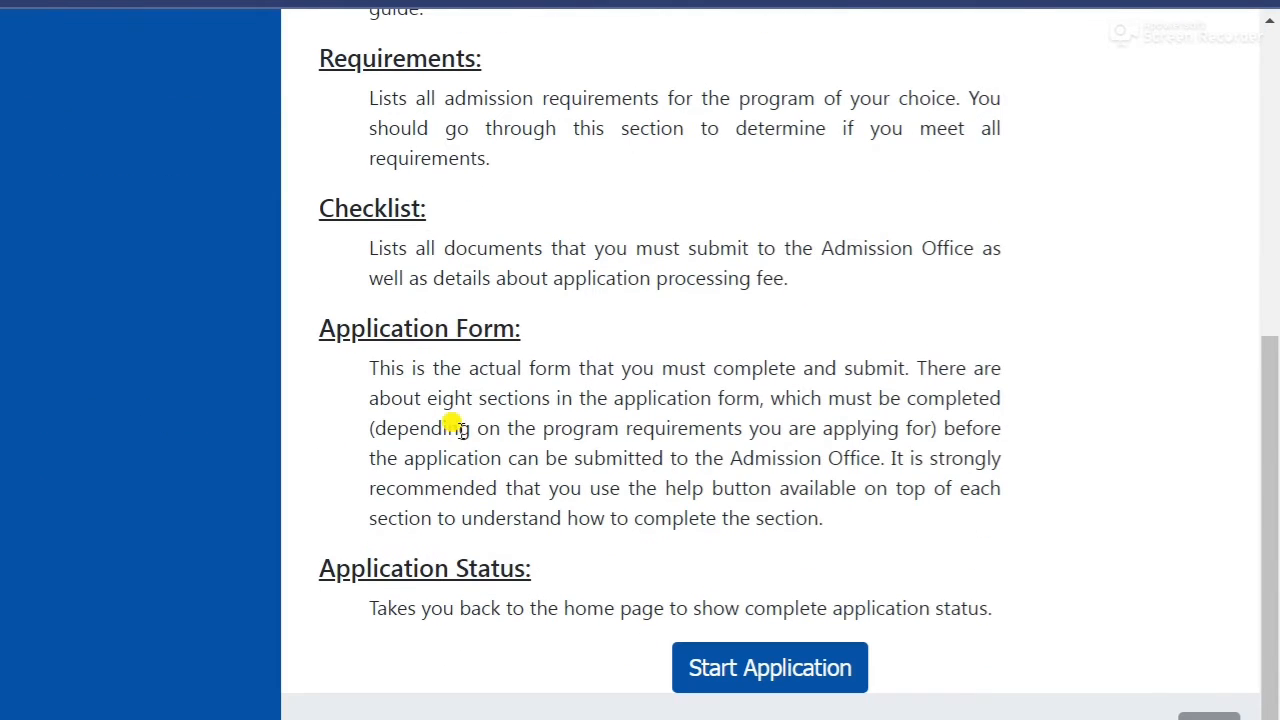
Start the application and review which checklist sections remain incomplete.
left_click(780, 677)
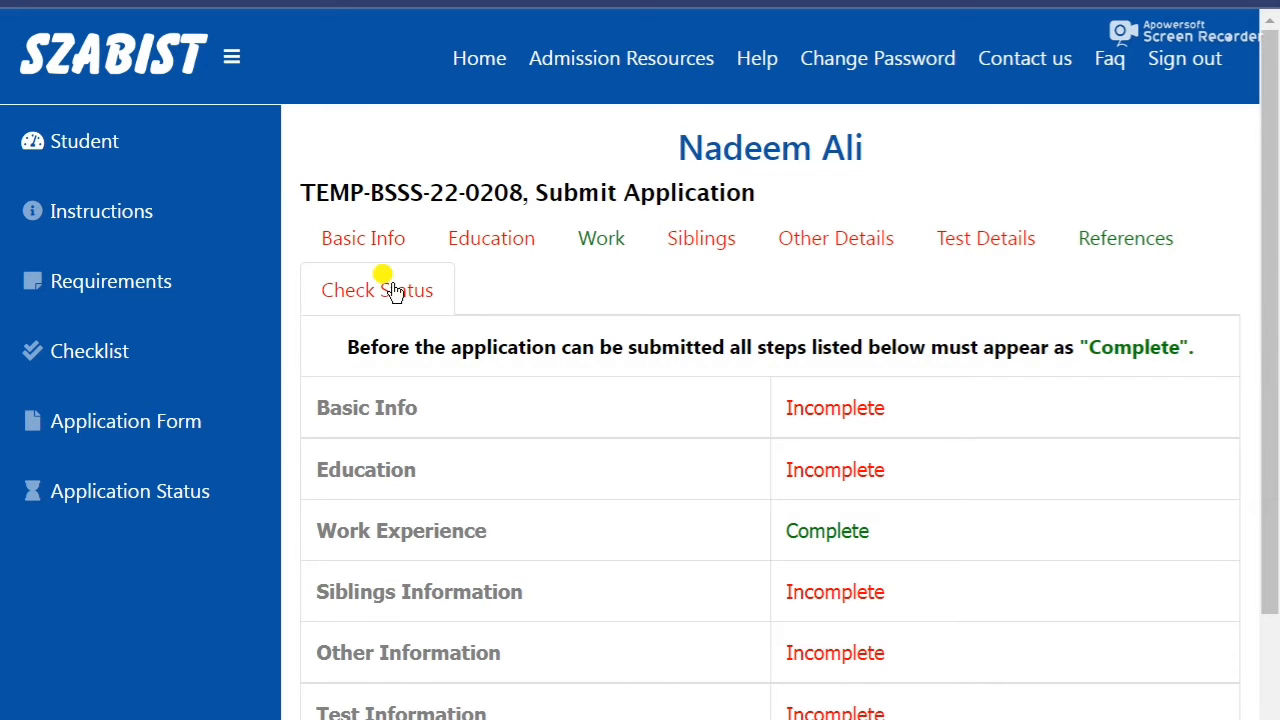
scroll(633, 489, "down", 1)
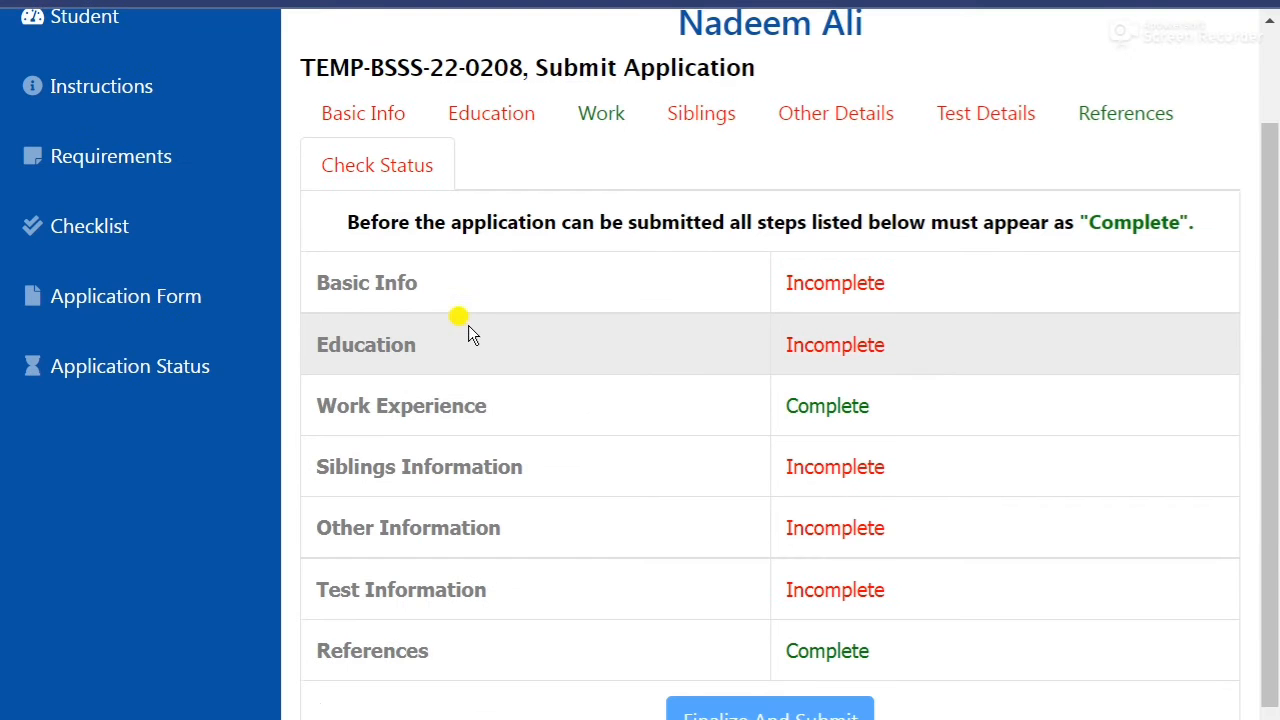
scroll(829, 289, "down", 1)
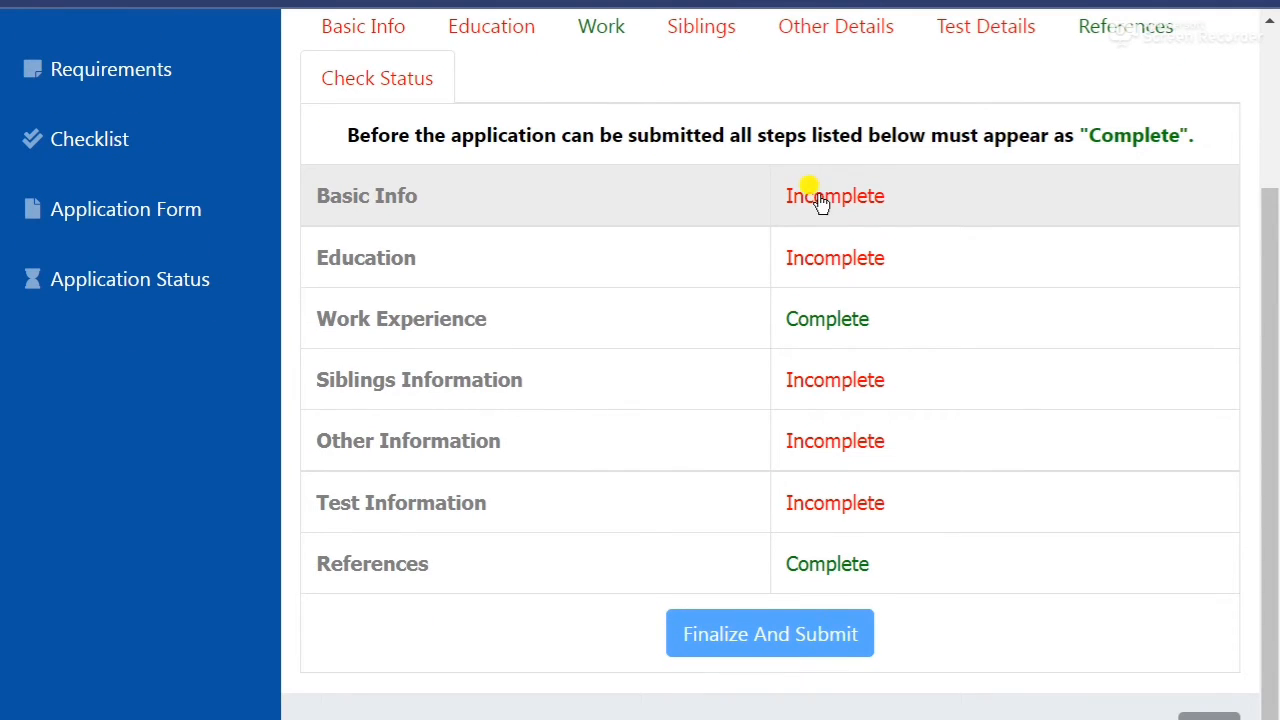
left_click(869, 216)
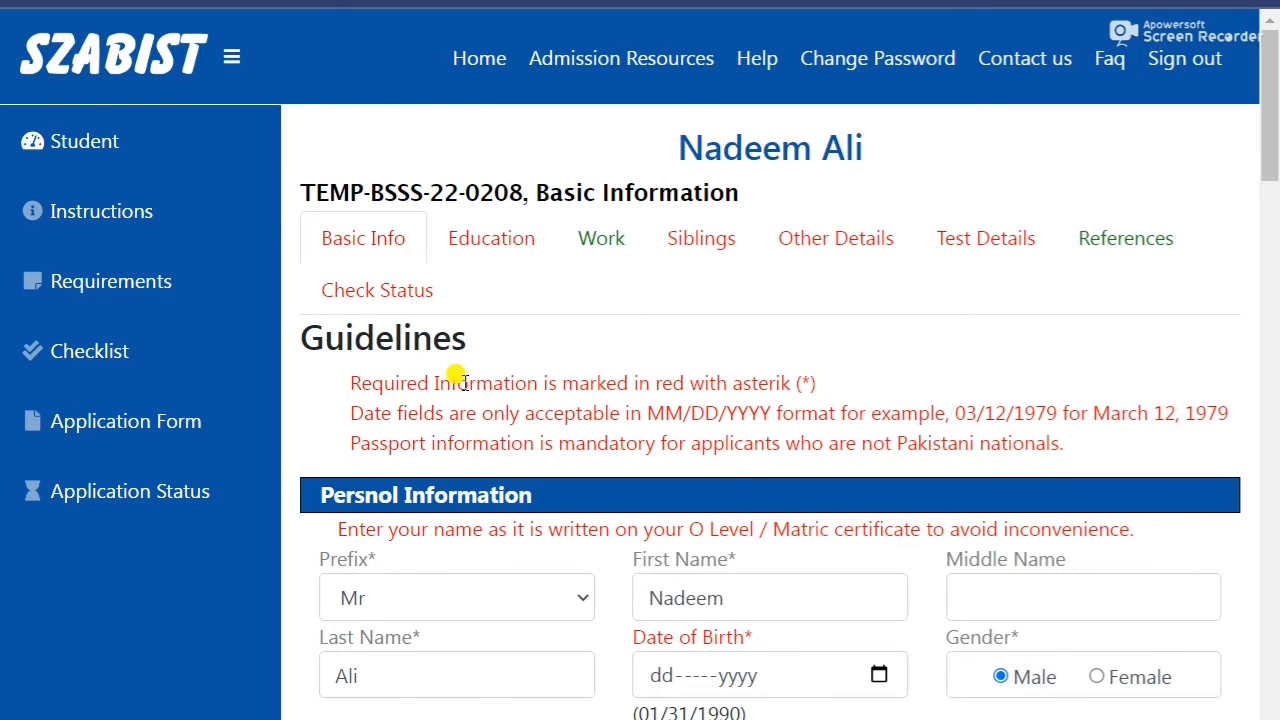
scroll(460, 378, "down", 3)
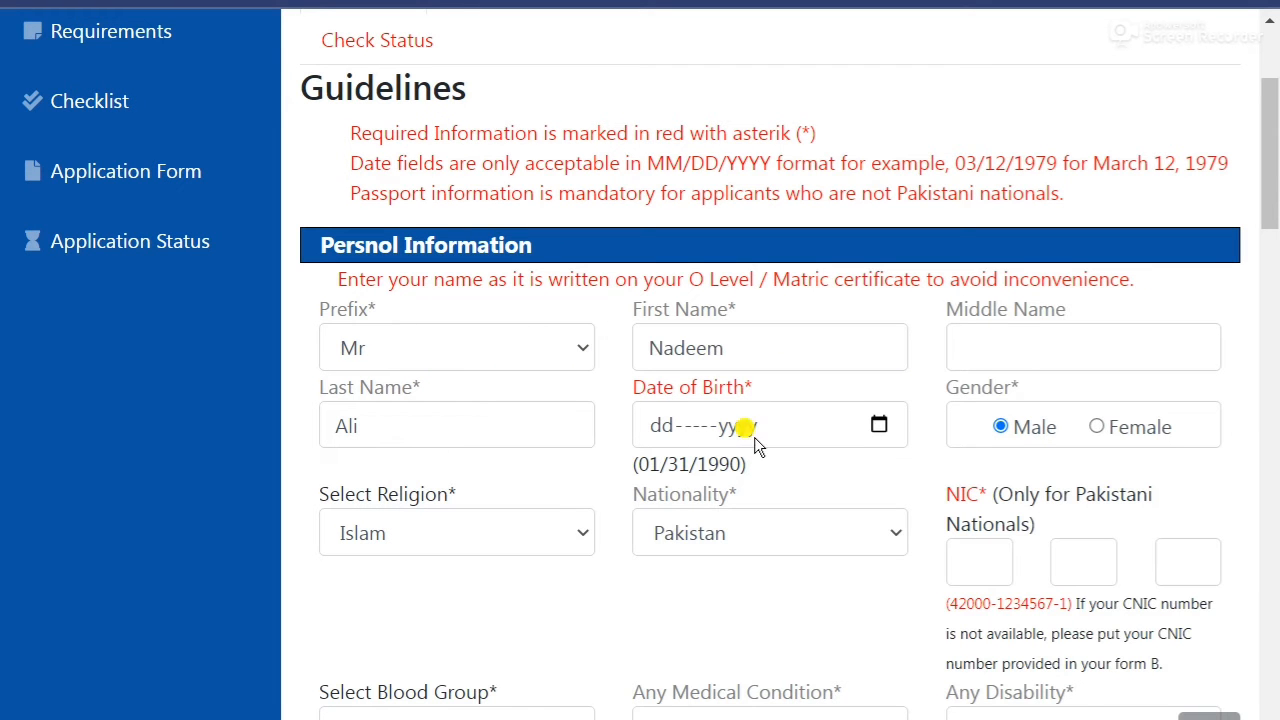
left_click(879, 425)
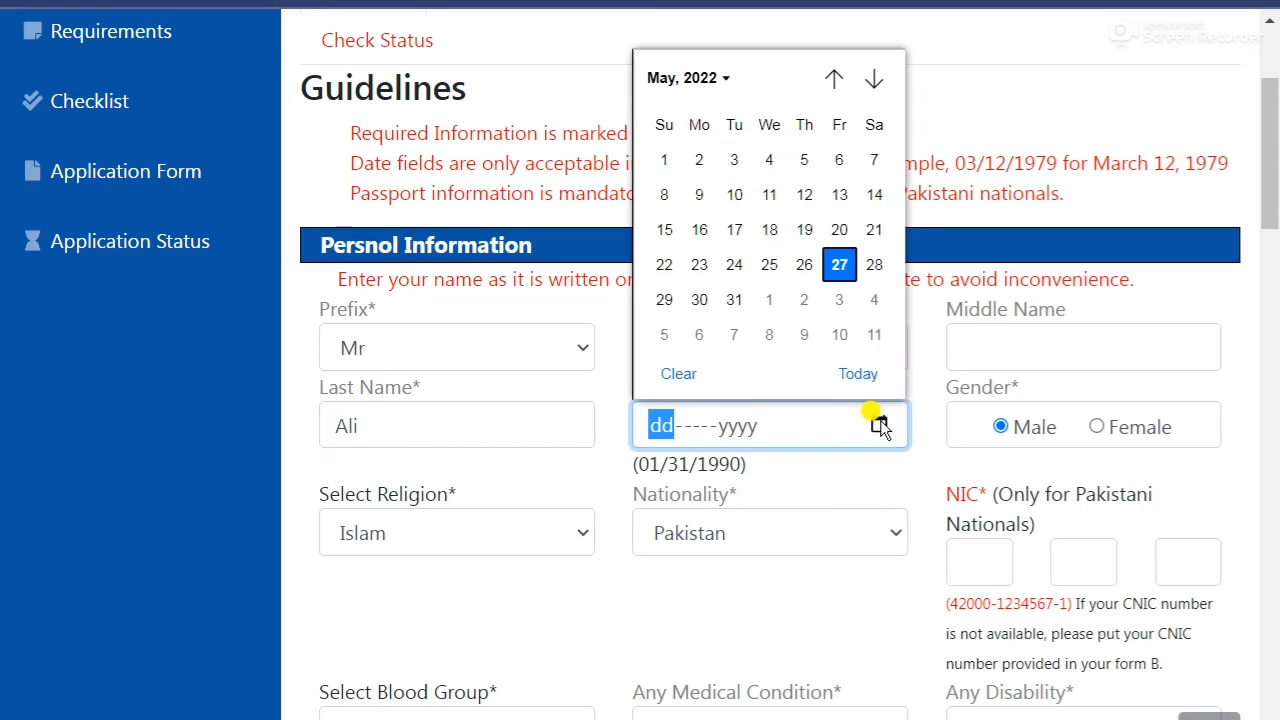
left_click(700, 78)
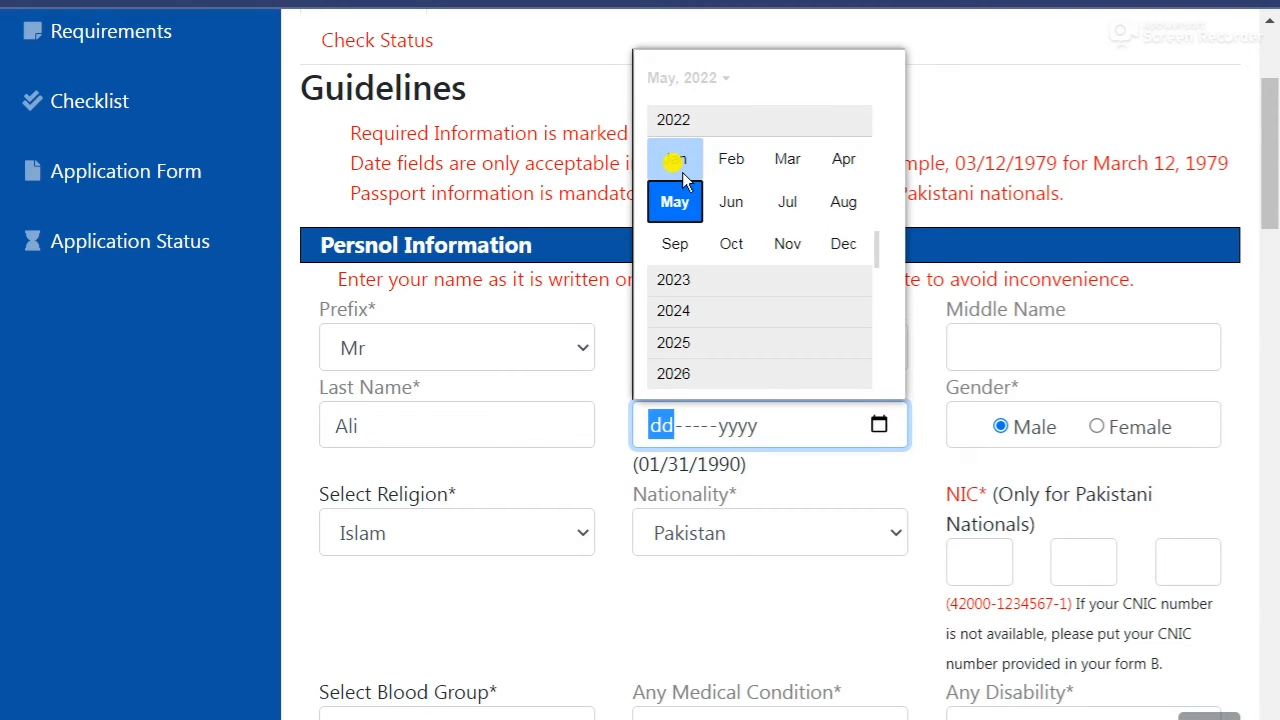
scroll(691, 127, "up", 2)
scroll(691, 137, "up", 5)
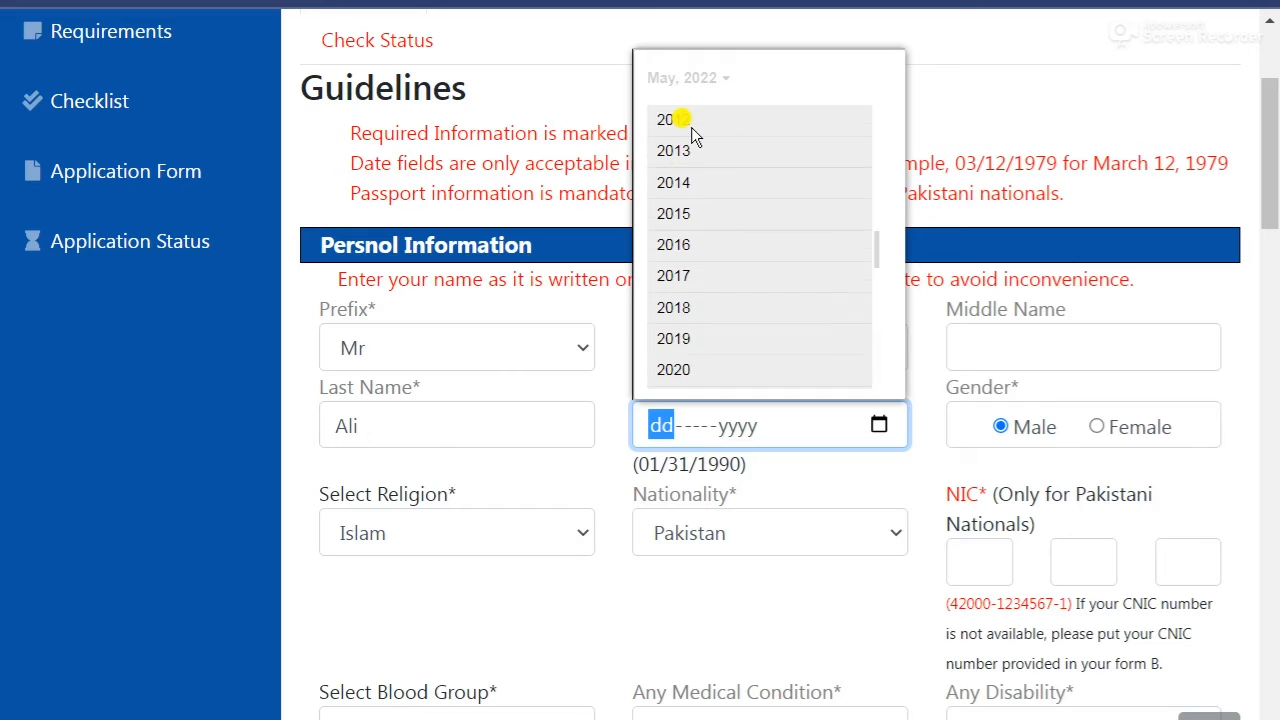
scroll(737, 312, "up", 3)
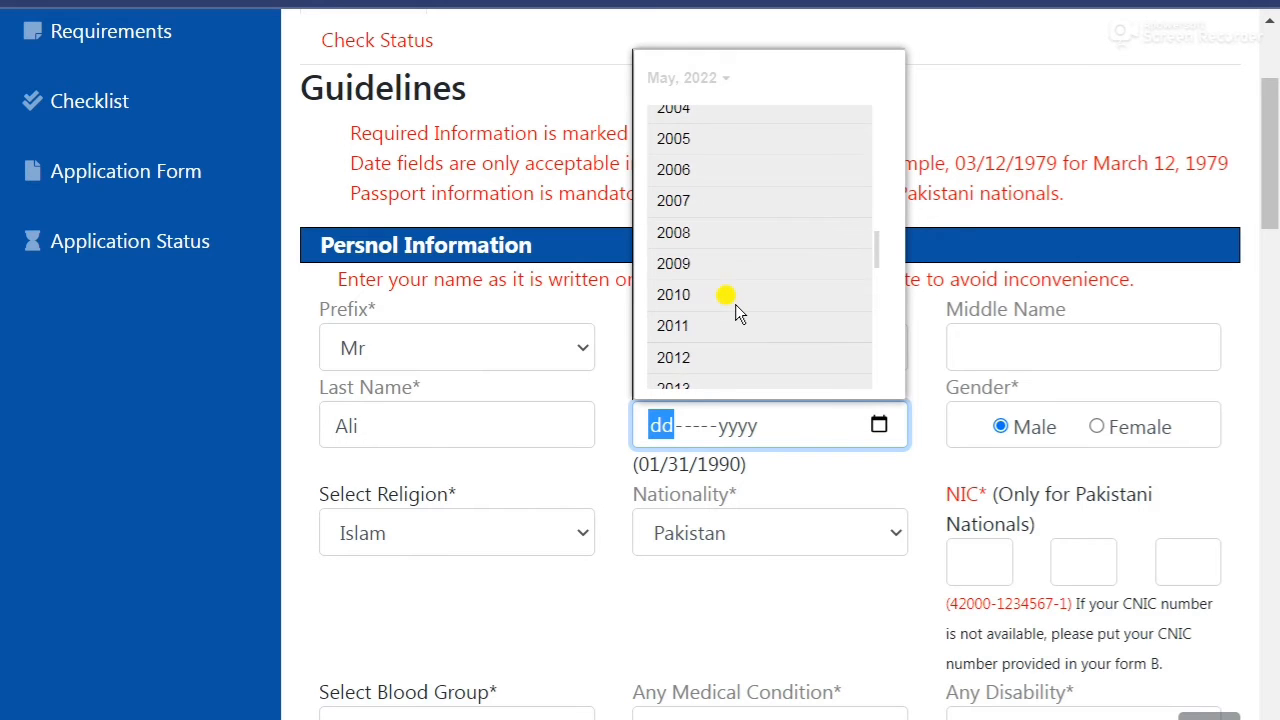
left_click(722, 158)
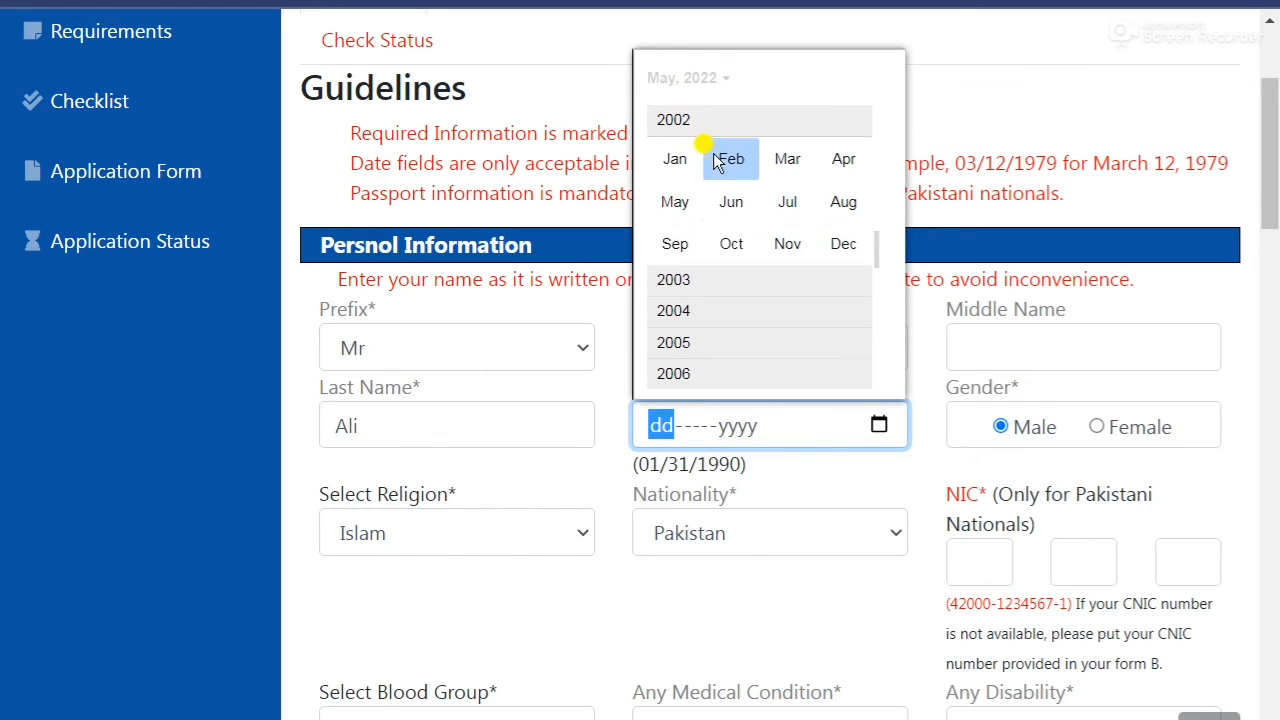
left_click(745, 248)
left_click(734, 232)
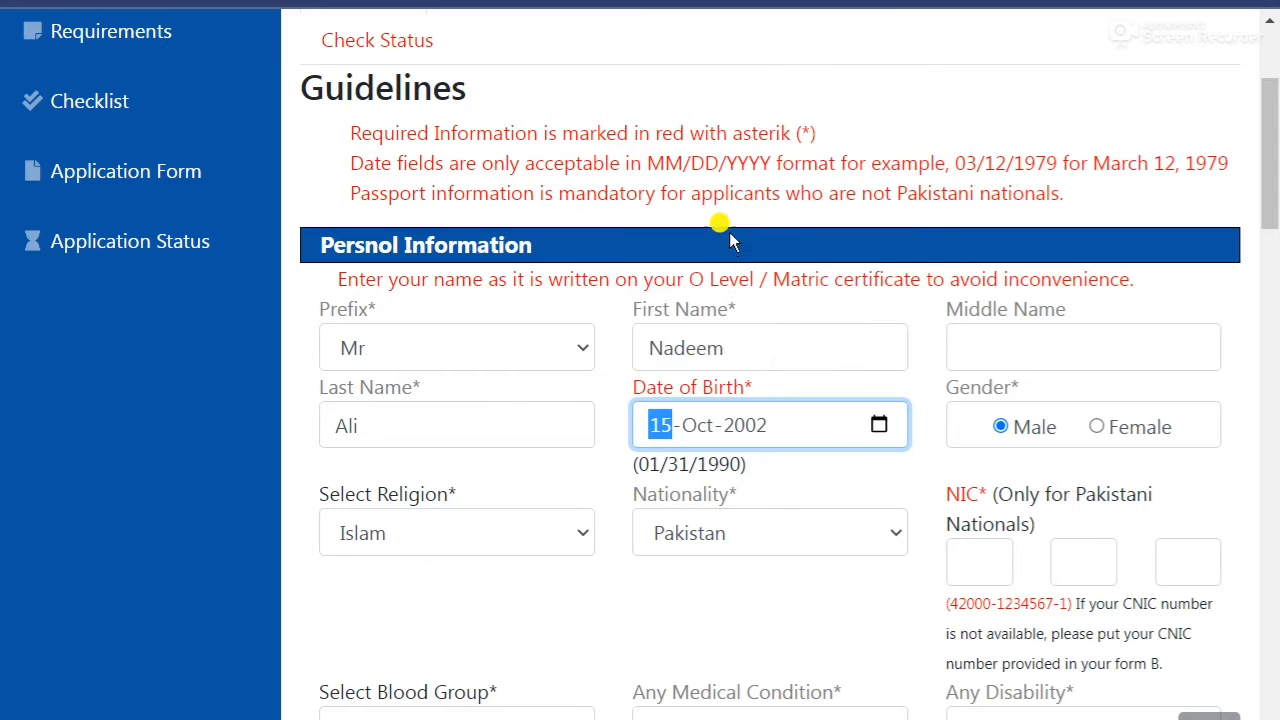
Enter the applicant's NIC number across the three NIC boxes.
scroll(423, 543, "down", 1)
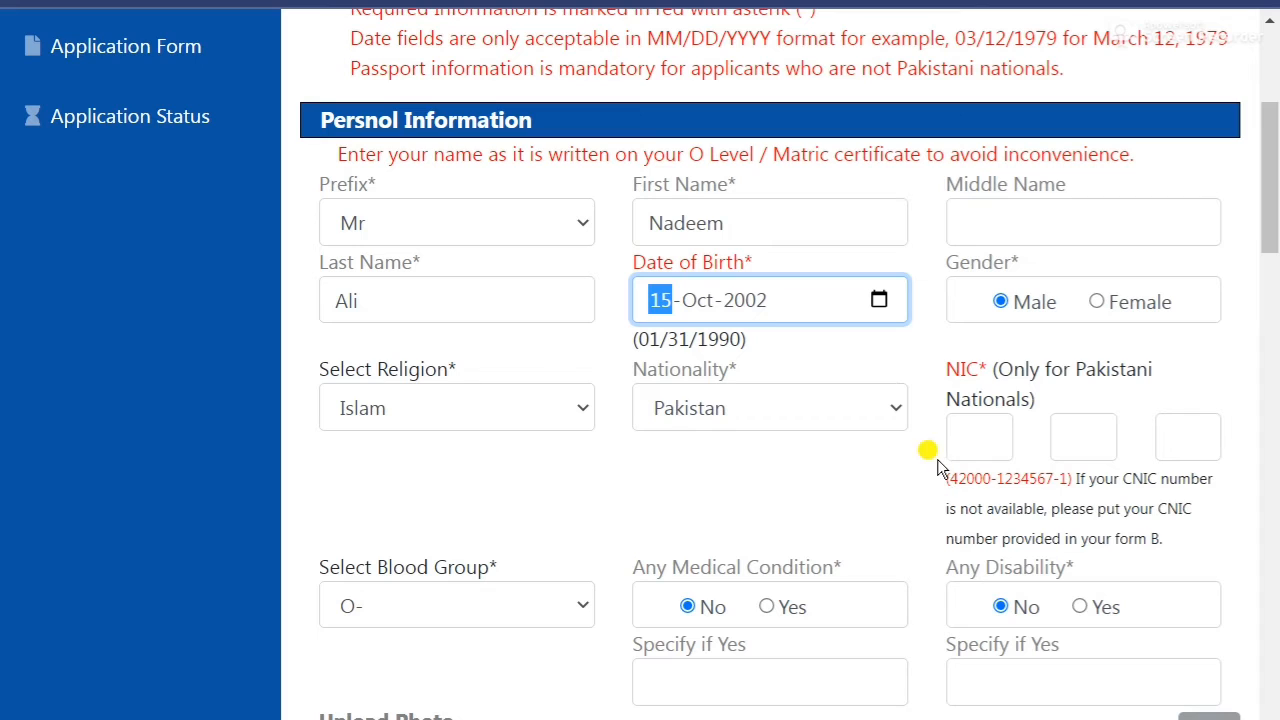
left_click(960, 436)
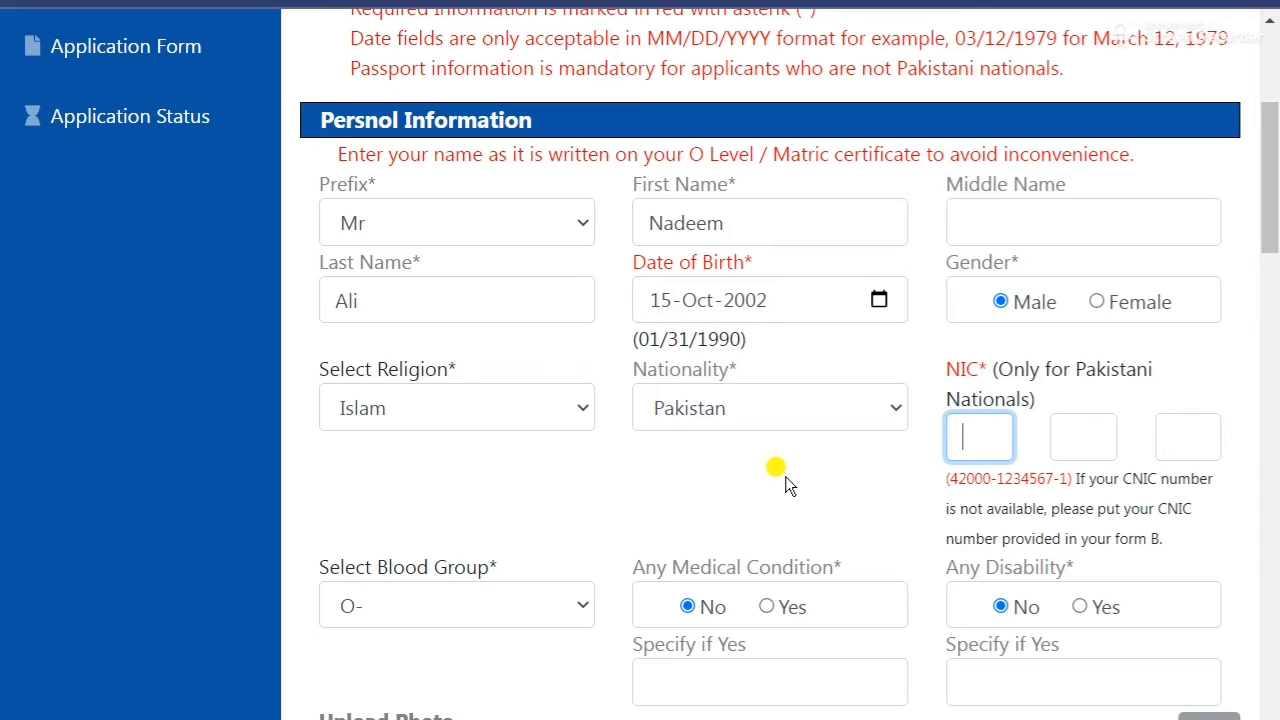
key("Tab")
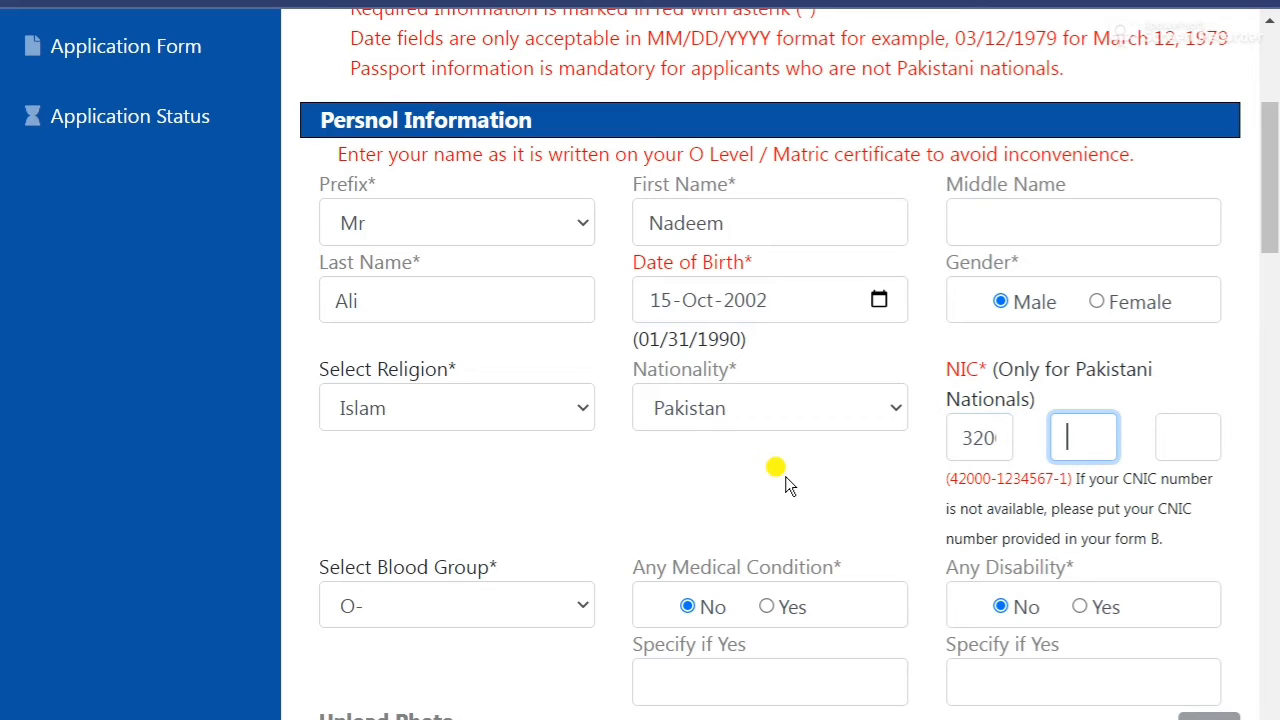
key("Tab")
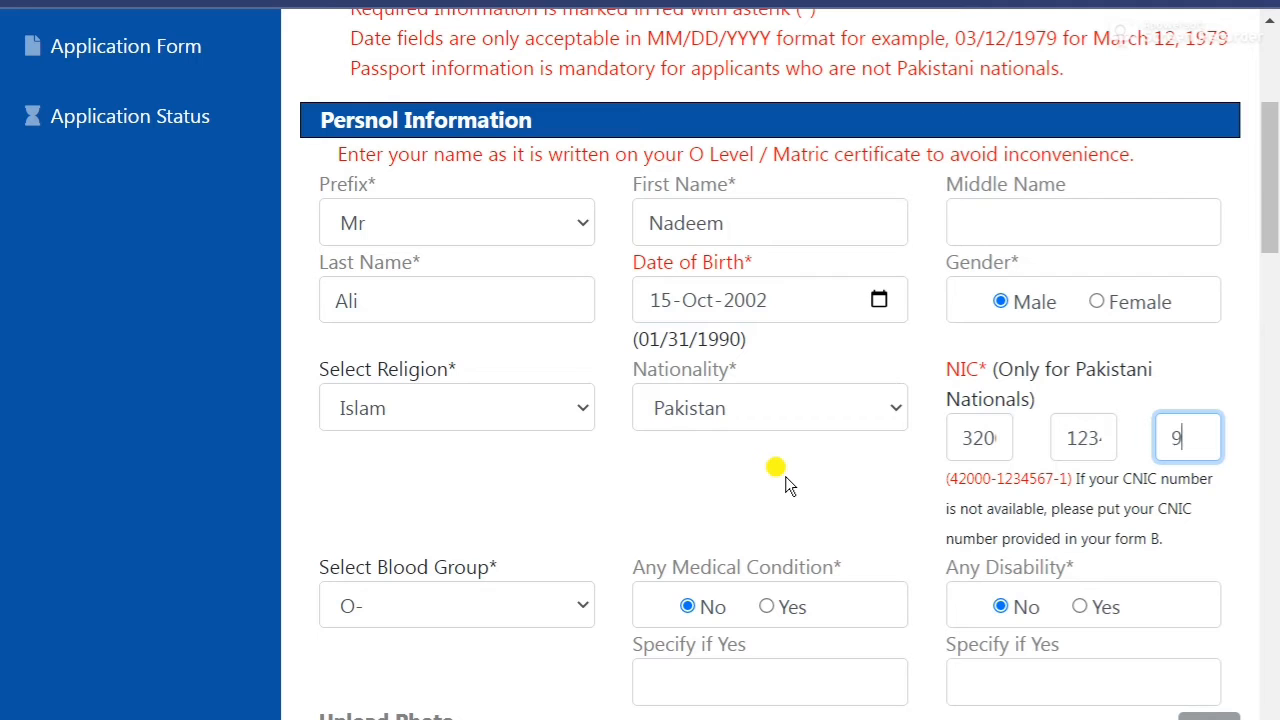
Scroll down to the Upload Photo and NIC front and back sections.
scroll(506, 476, "down", 1)
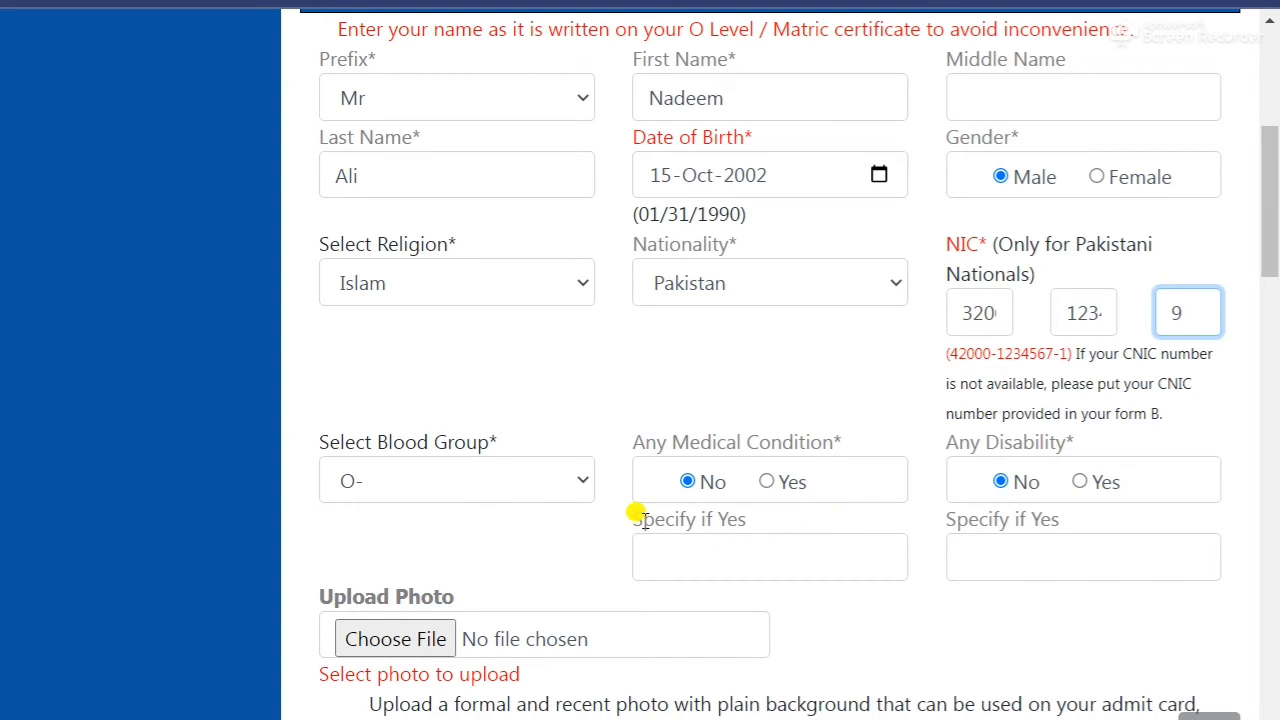
left_click_drag(643, 520, 915, 541)
scroll(577, 545, "down", 1)
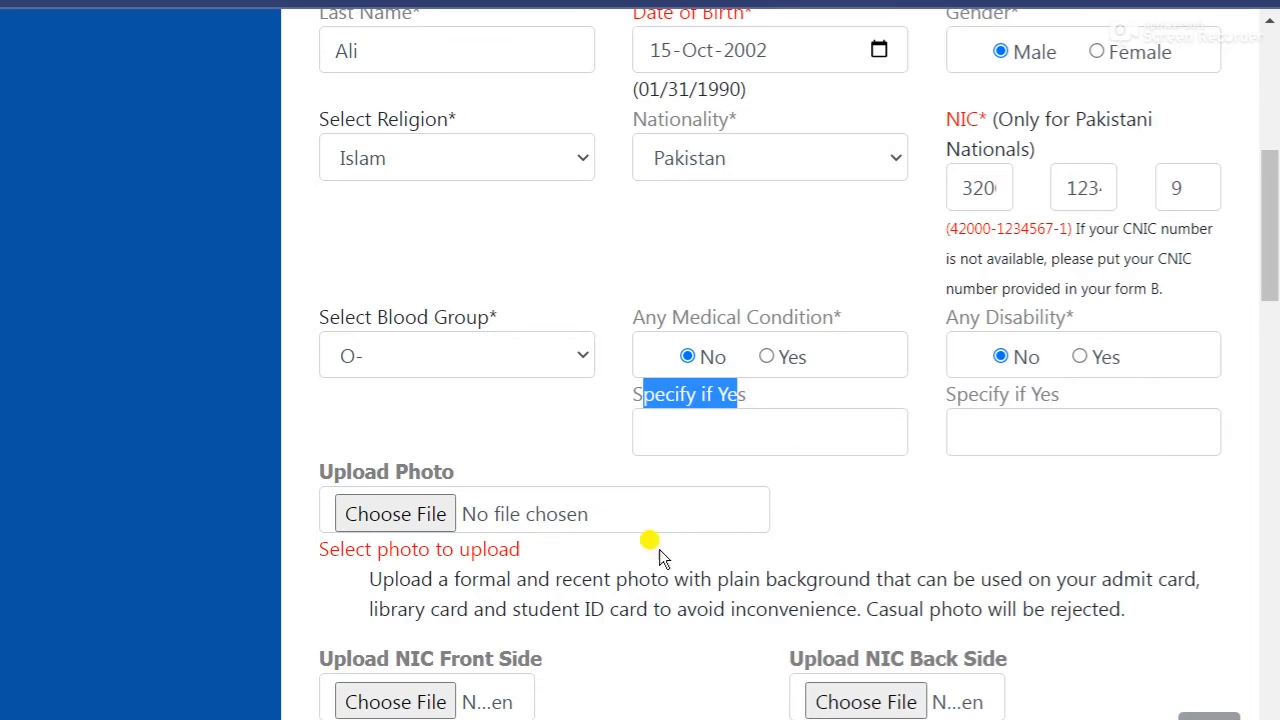
scroll(659, 549, "down", 1)
scroll(634, 537, "down", 1)
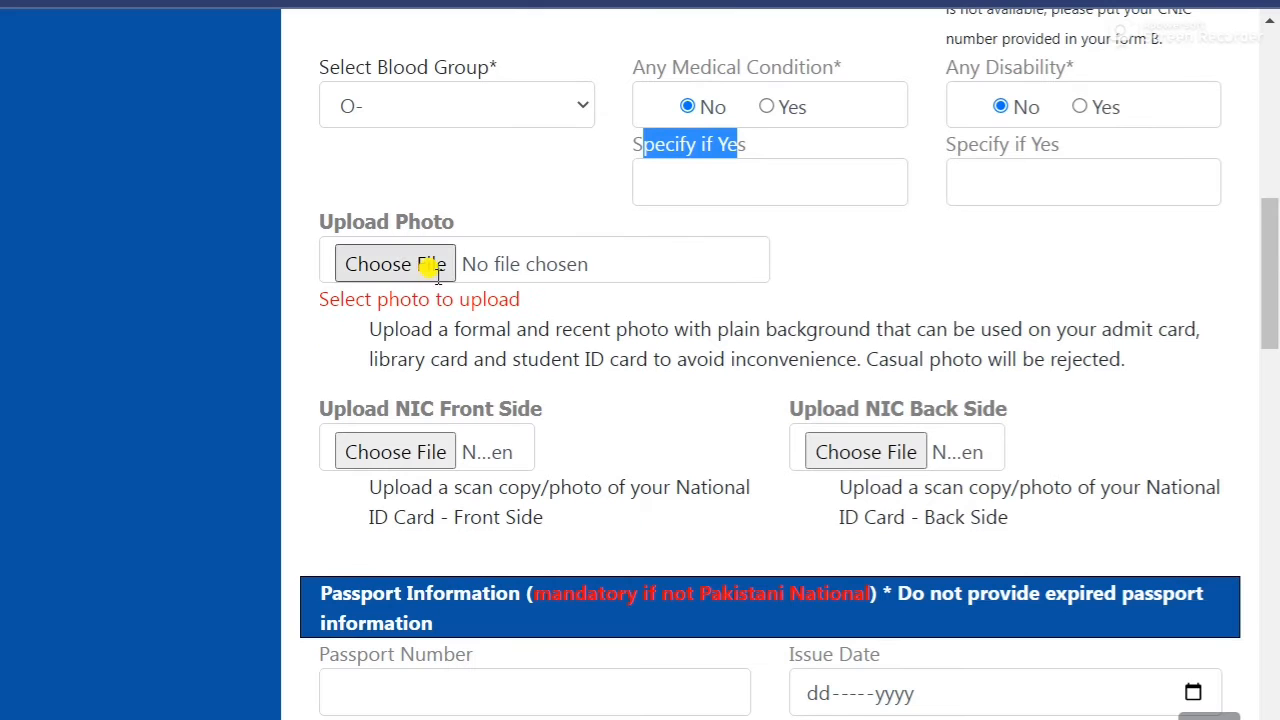
left_click_drag(317, 221, 432, 220)
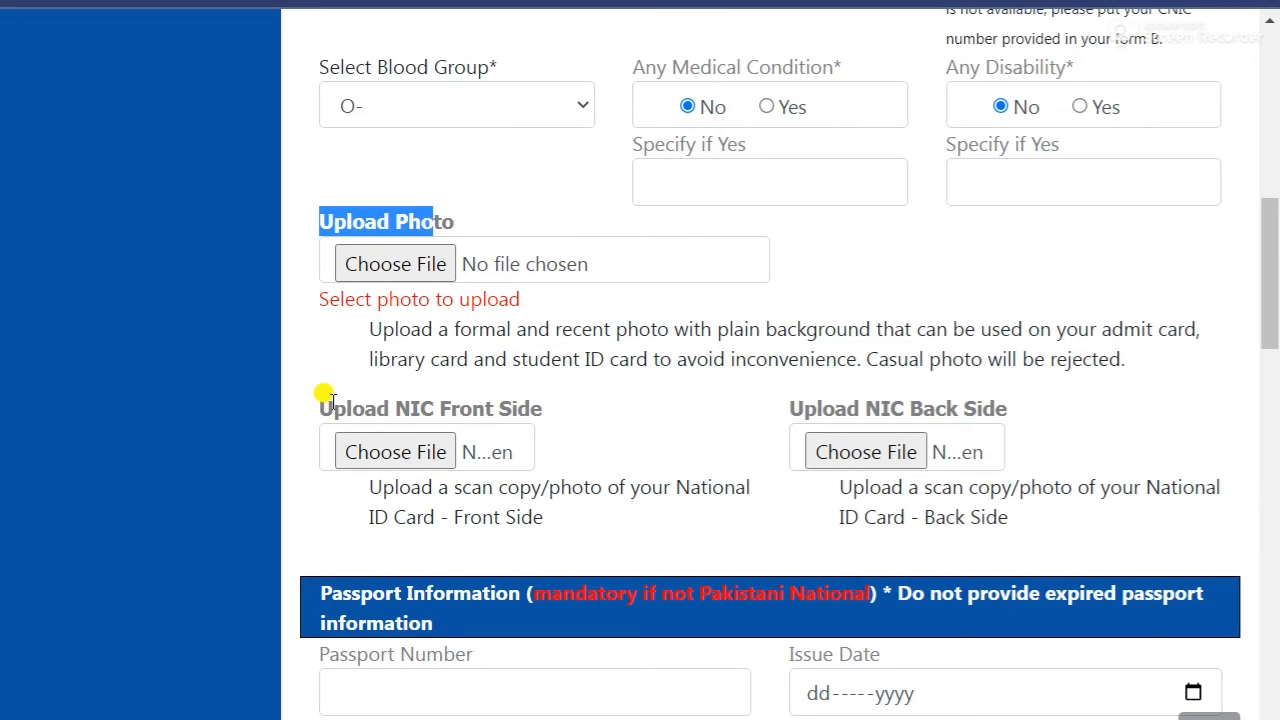
left_click_drag(323, 398, 544, 410)
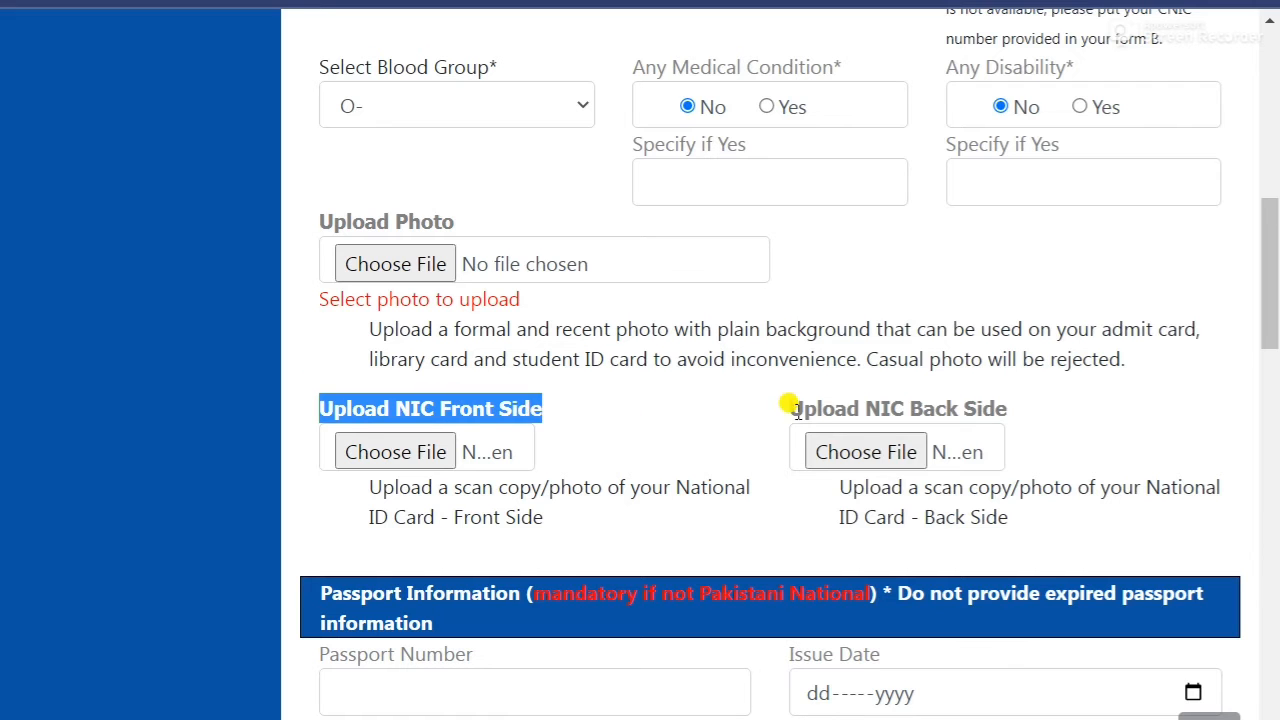
left_click_drag(792, 408, 1007, 400)
left_click(671, 421)
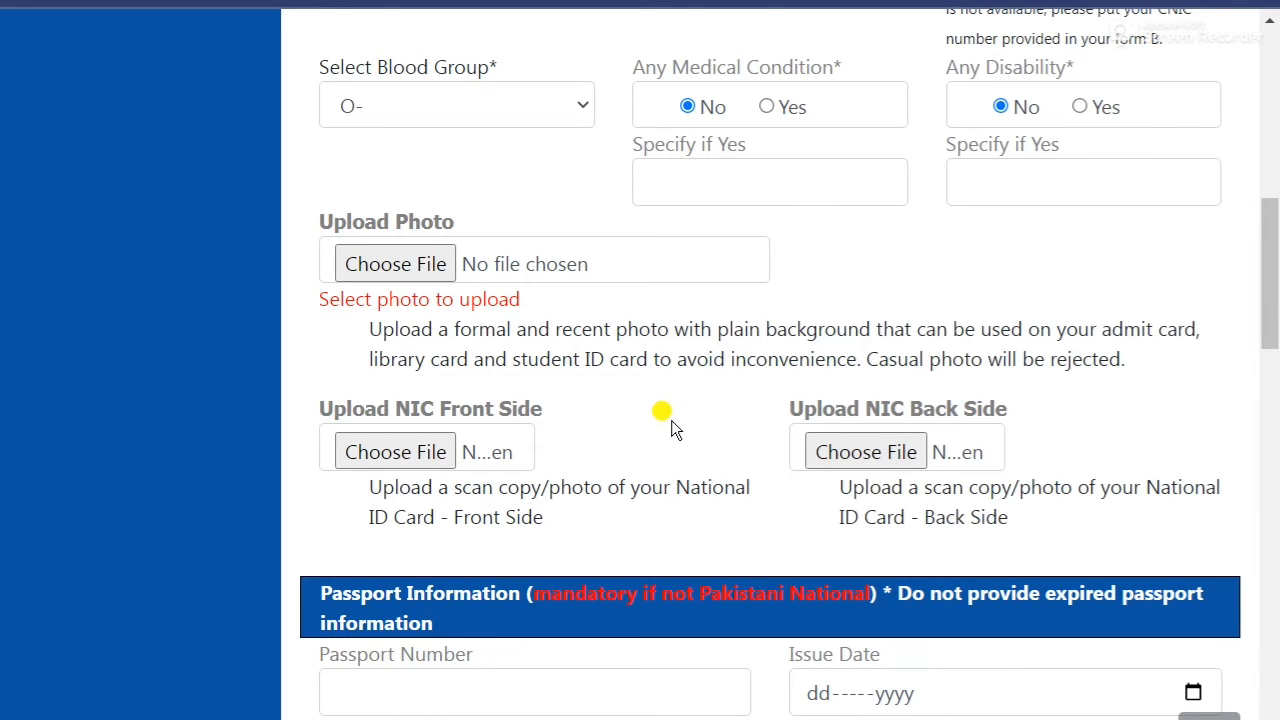
scroll(671, 420, "down", 1)
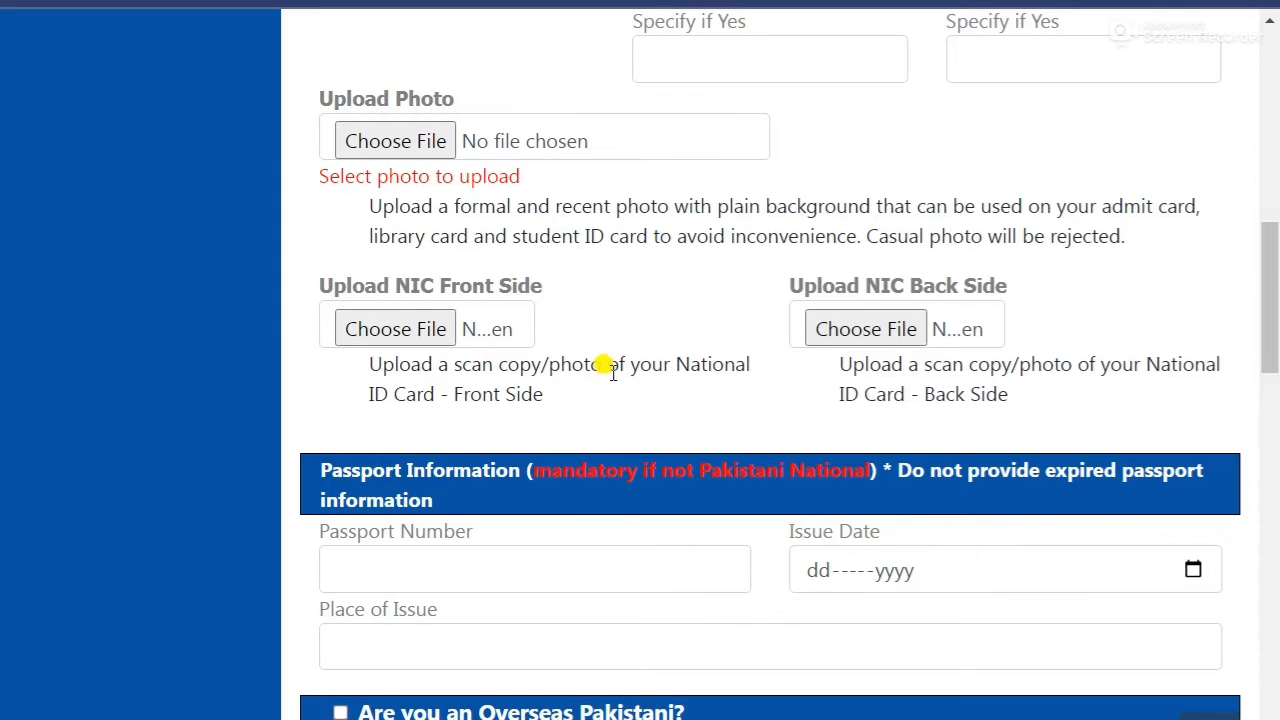
scroll(612, 372, "up", 1)
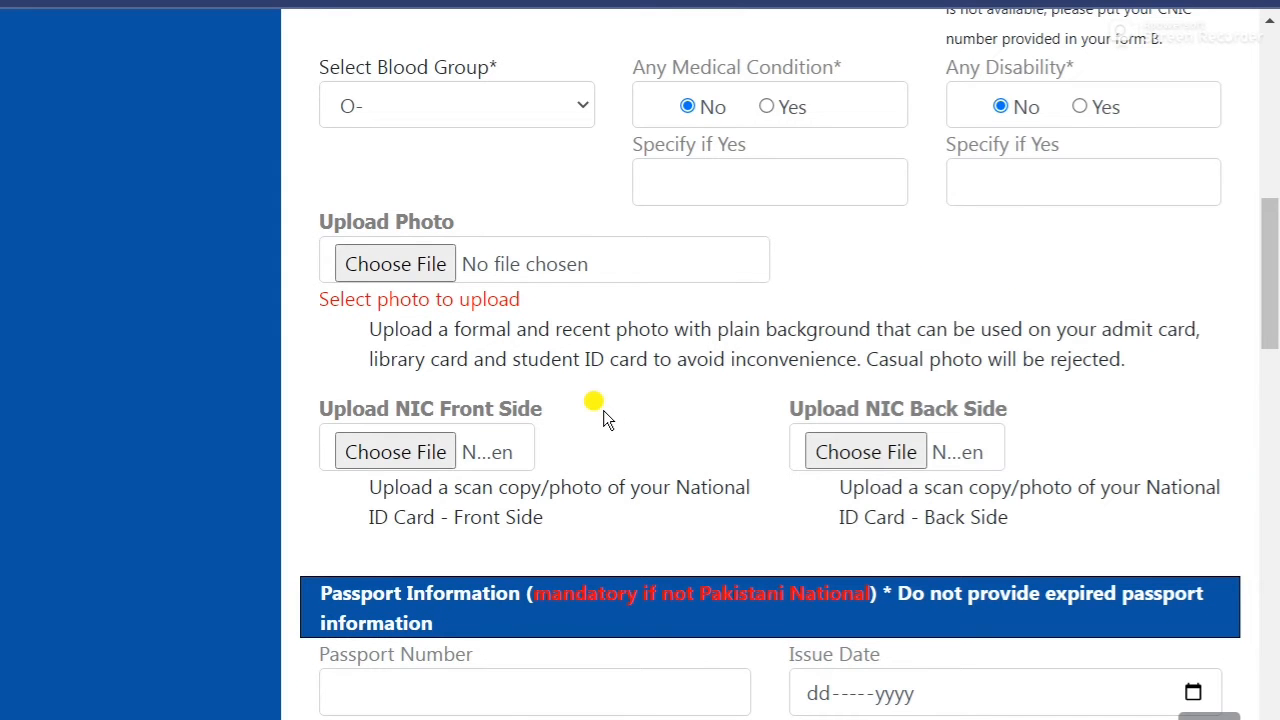
Attach 03.jpeg from the designs folder as the applicant photo.
left_click(407, 269)
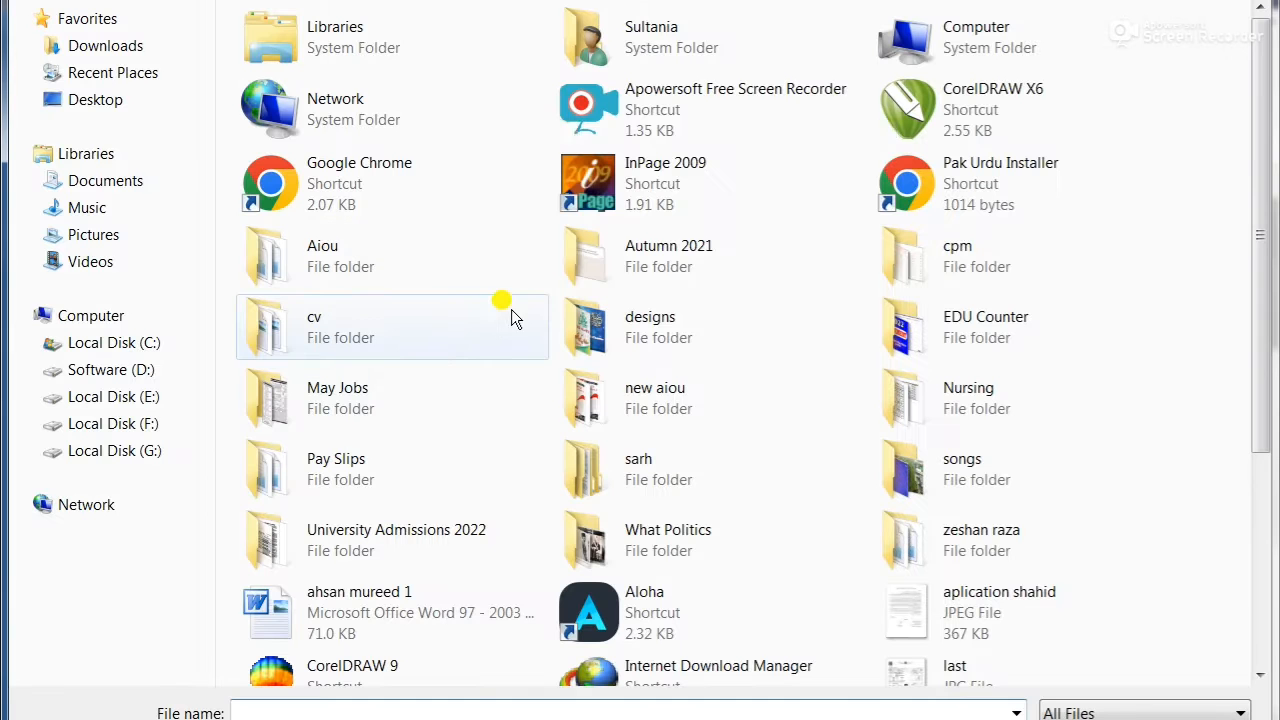
double_click(626, 317)
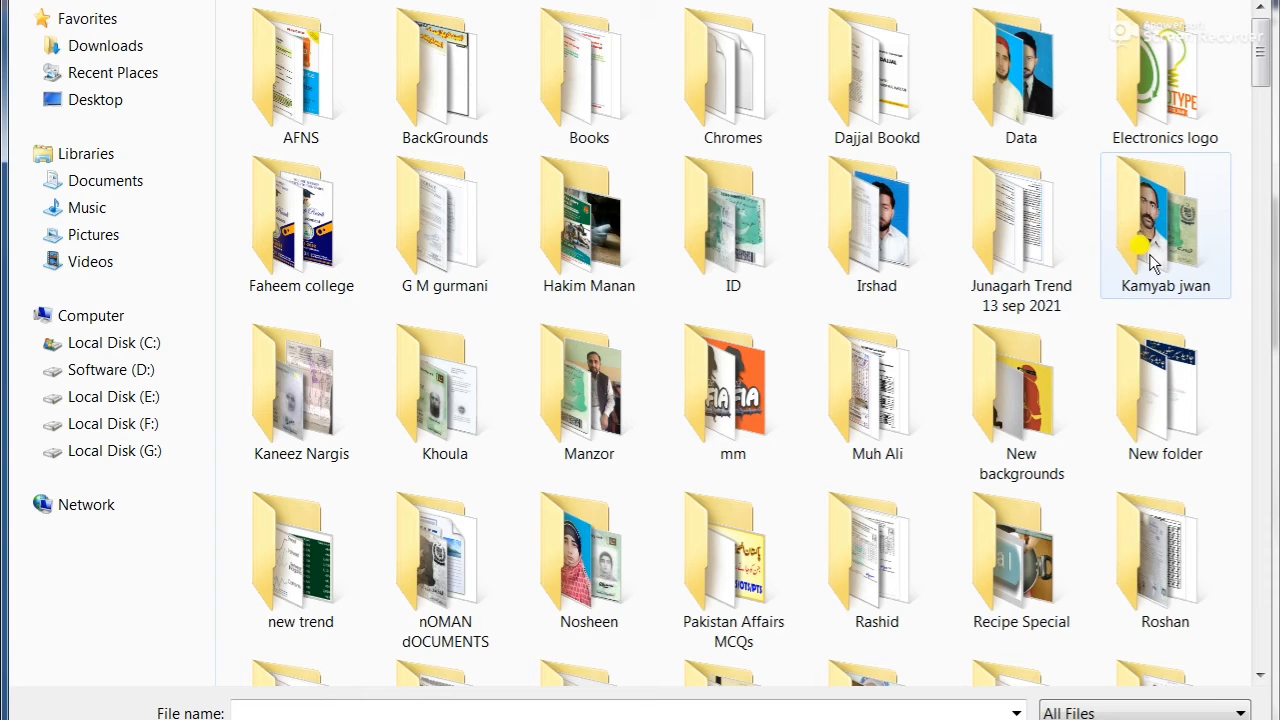
left_click(1262, 180)
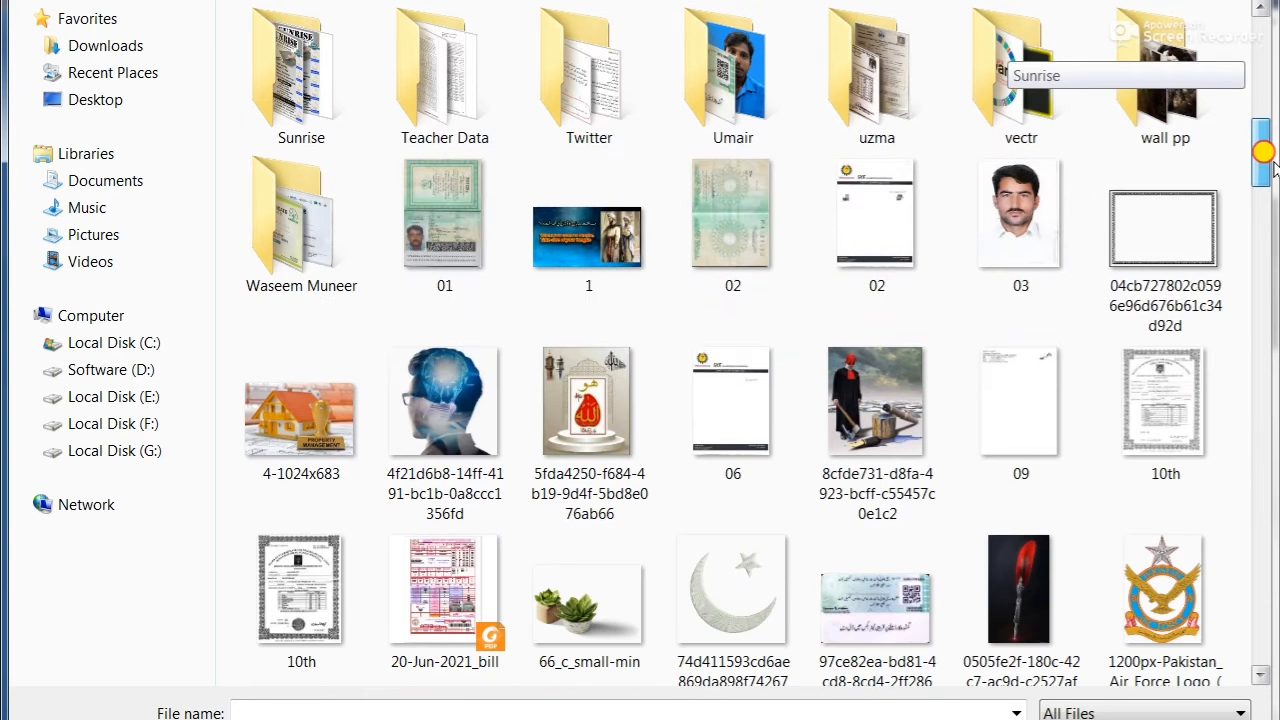
left_click(1018, 210)
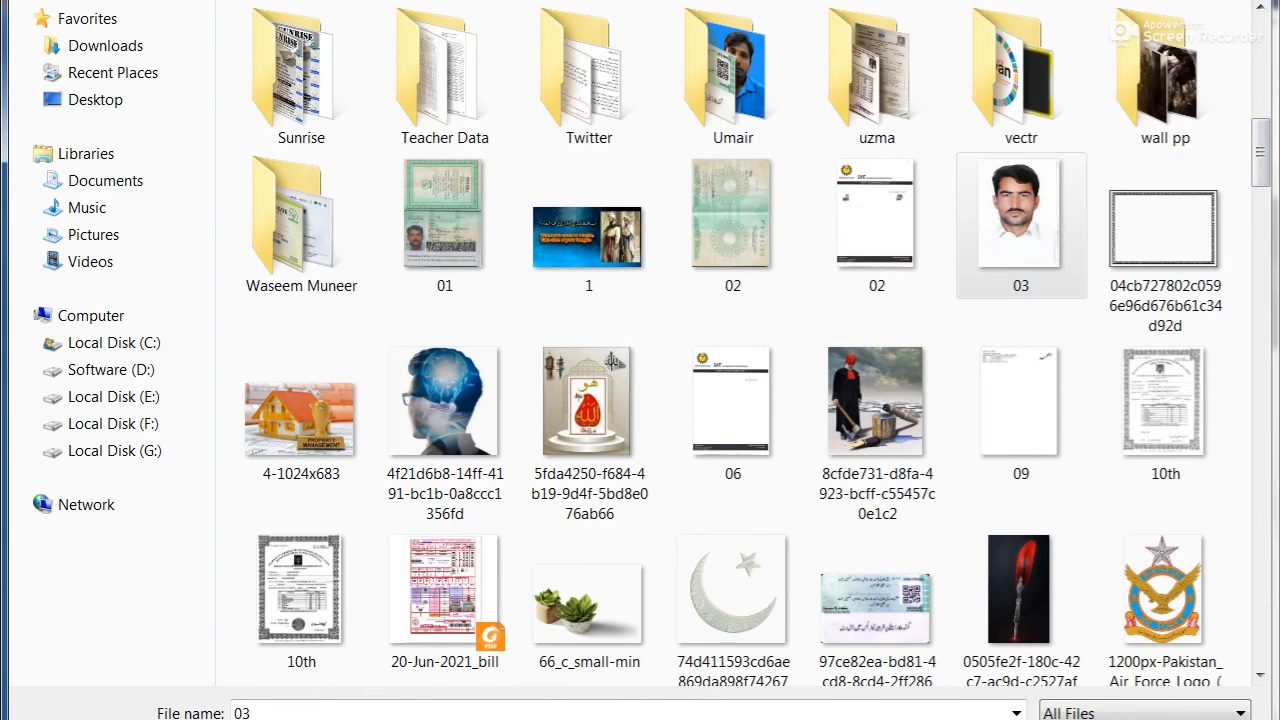
double_click(1018, 210)
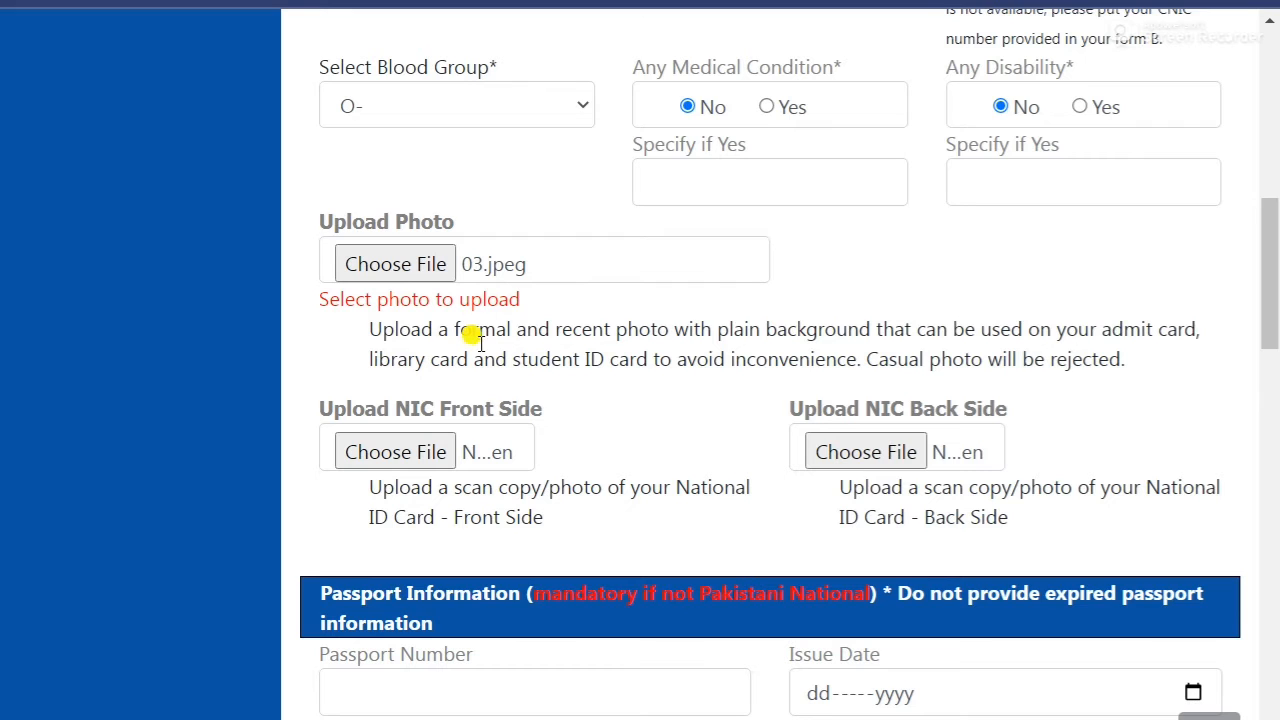
scroll(572, 413, "down", 1)
scroll(572, 413, "down", 1)
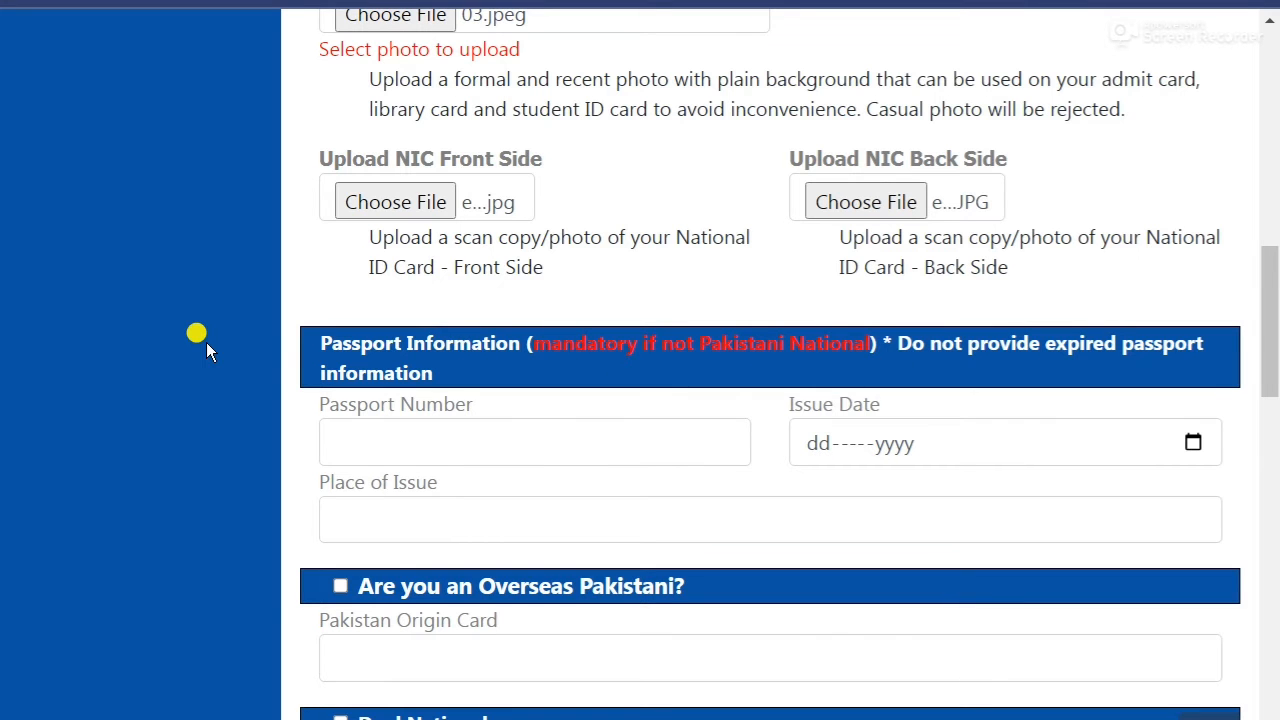
Enter the father's name and his three-part NIC number.
scroll(206, 345, "down", 1)
scroll(206, 342, "down", 1)
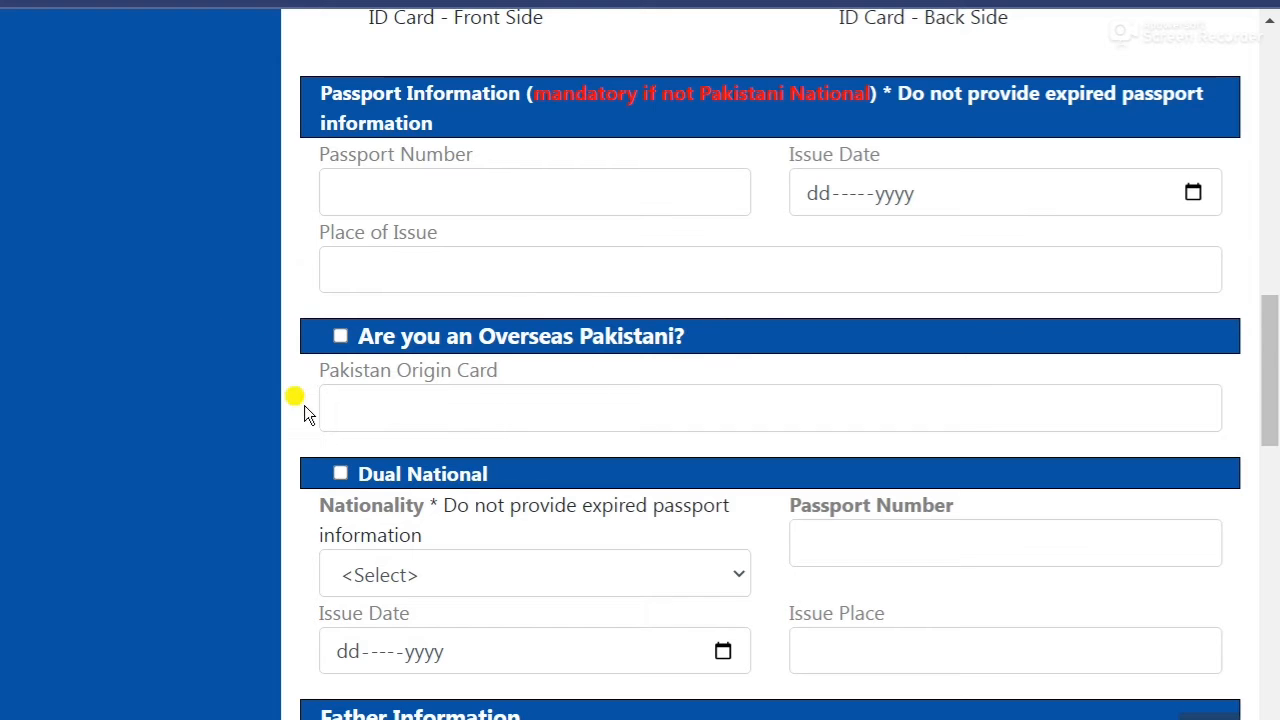
scroll(253, 405, "down", 1)
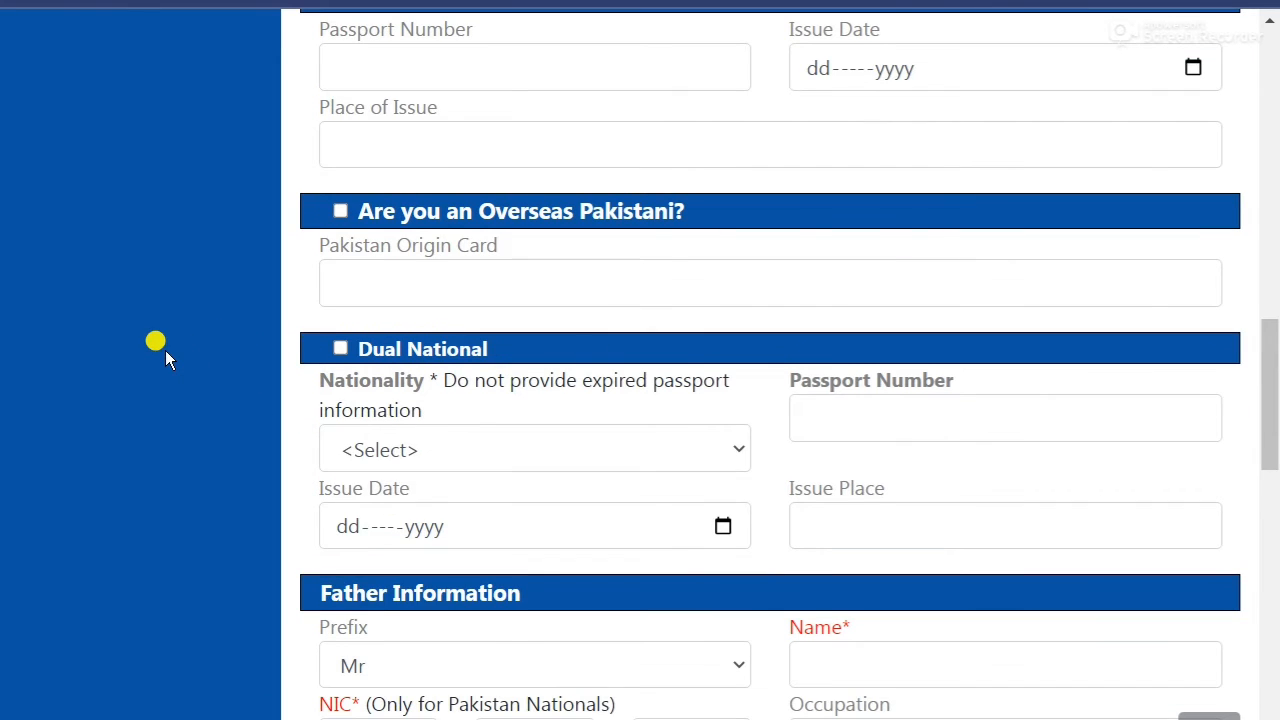
scroll(165, 358, "down", 1)
scroll(171, 440, "down", 1)
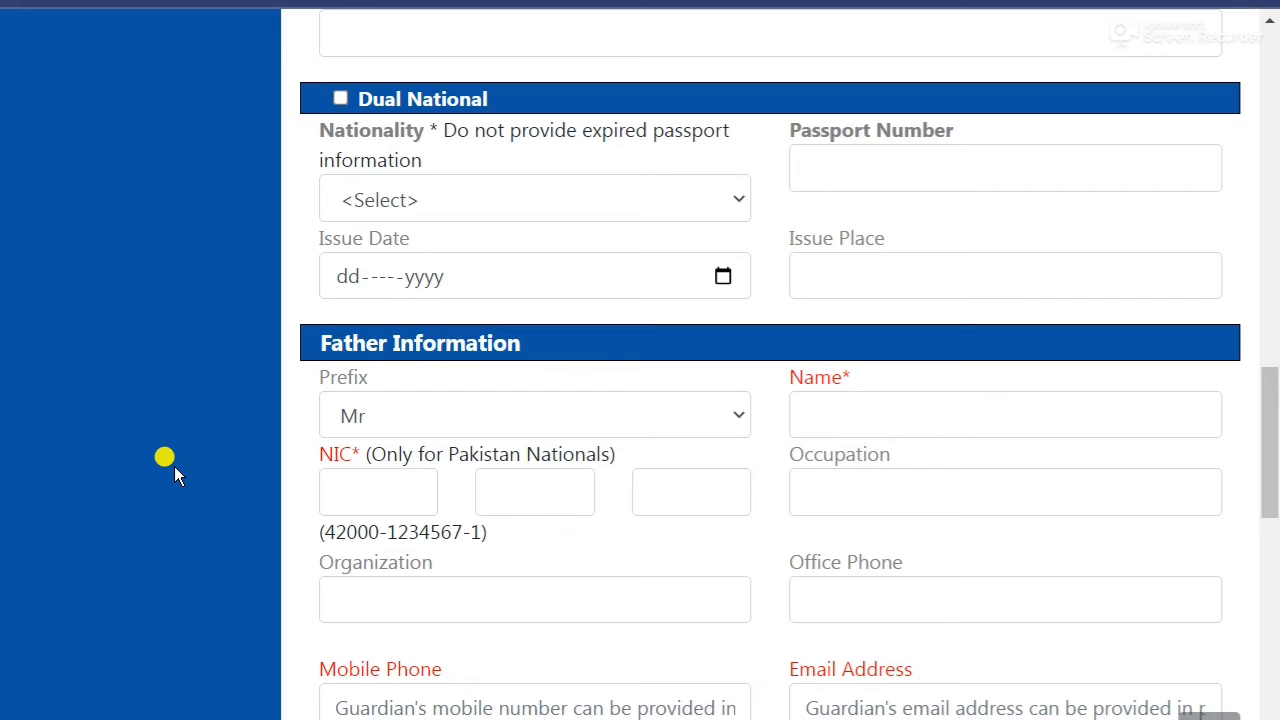
scroll(31, 386, "down", 1)
left_click(818, 288)
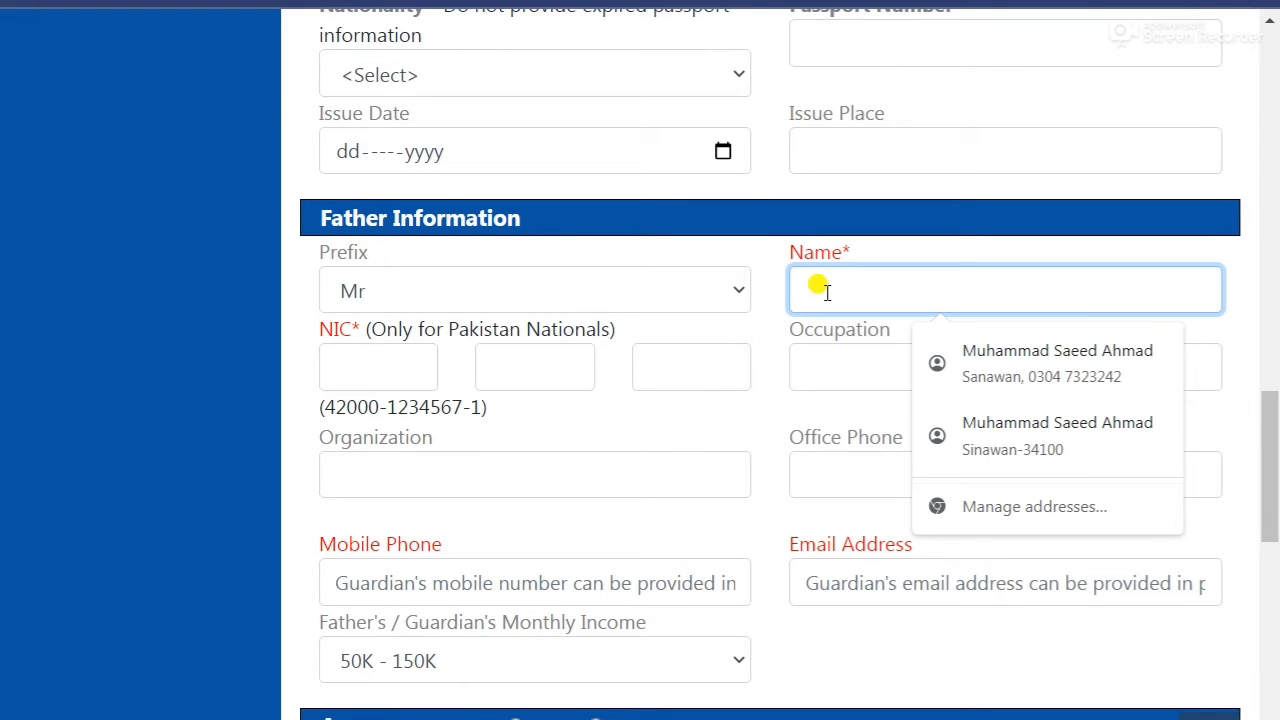
type("Ak")
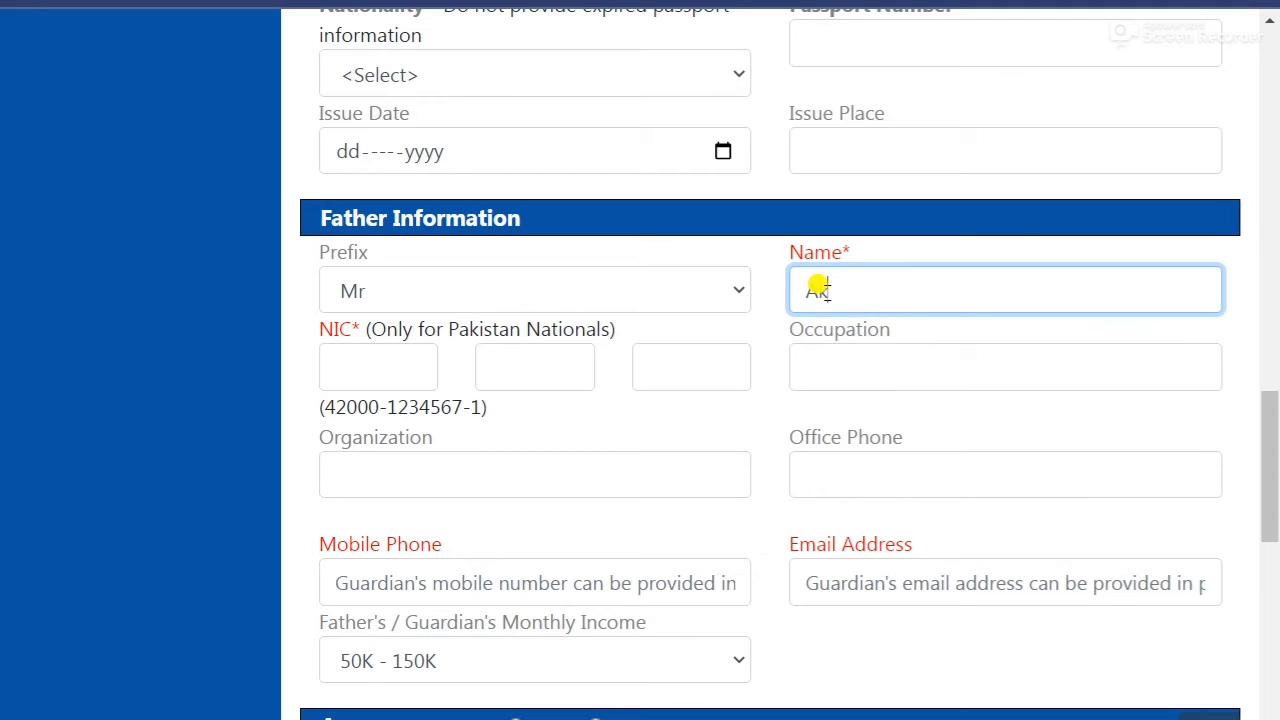
type("htar")
left_click(330, 364)
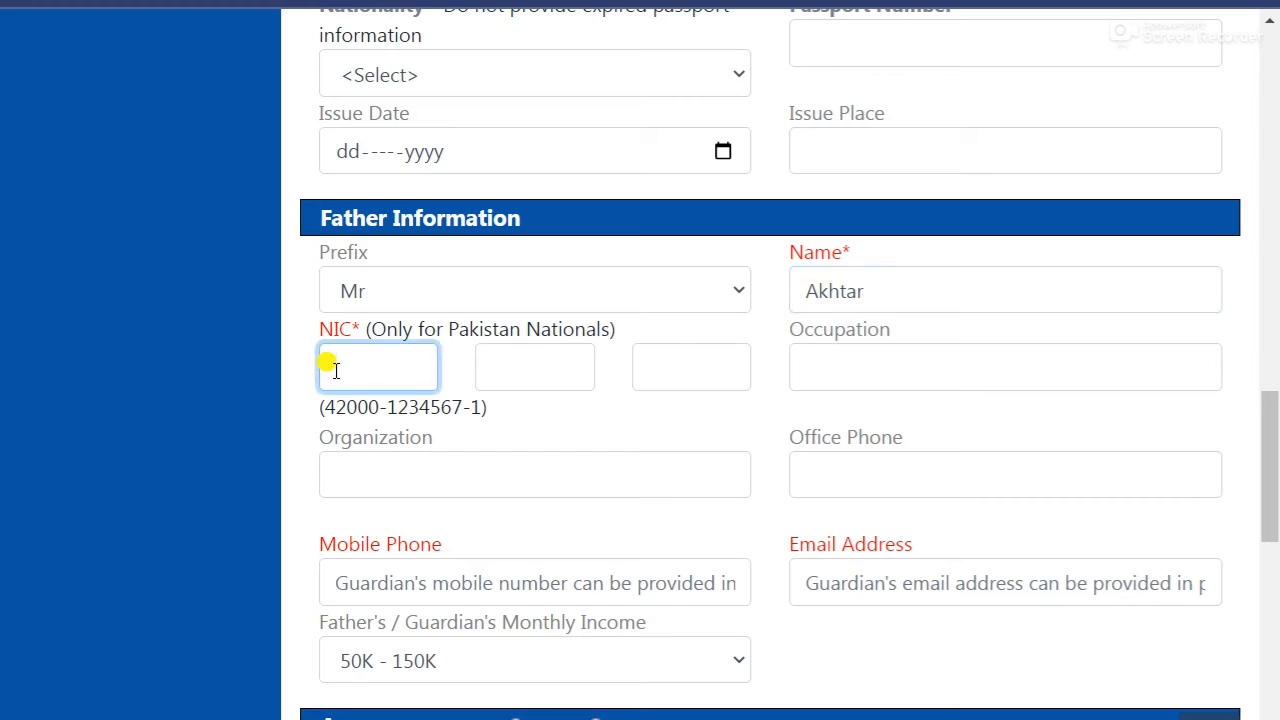
key("Tab")
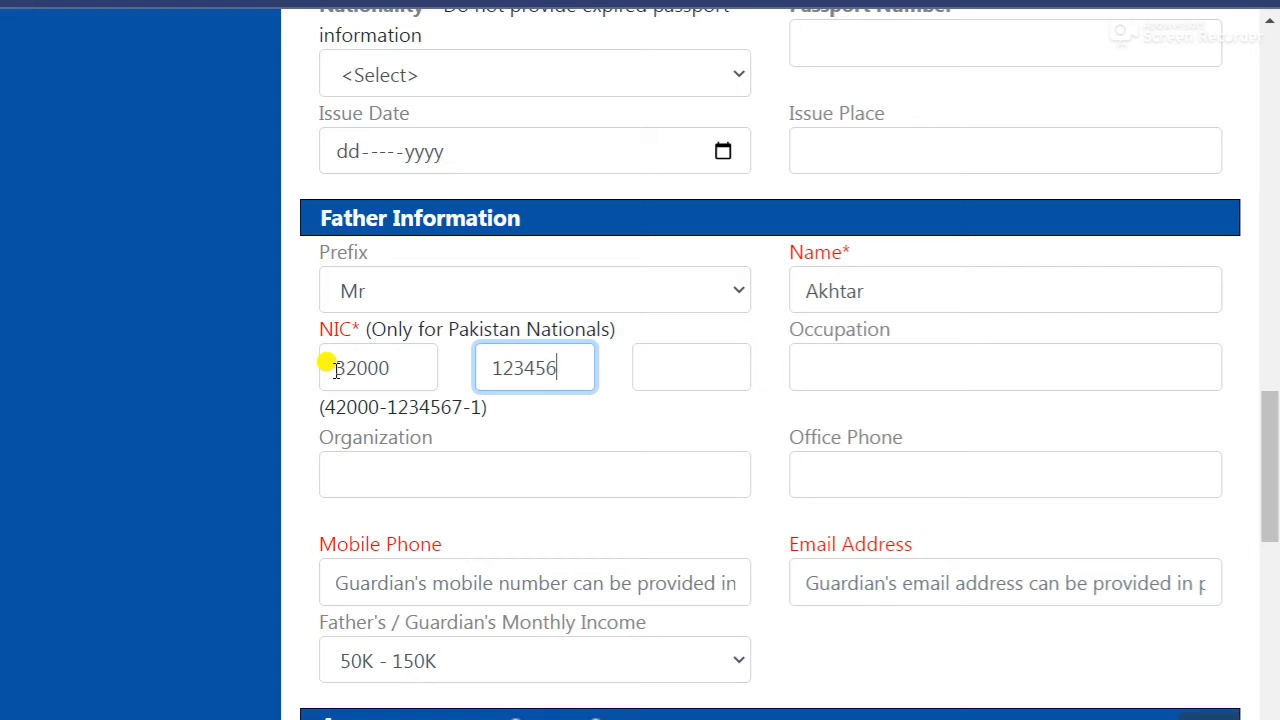
key("Tab")
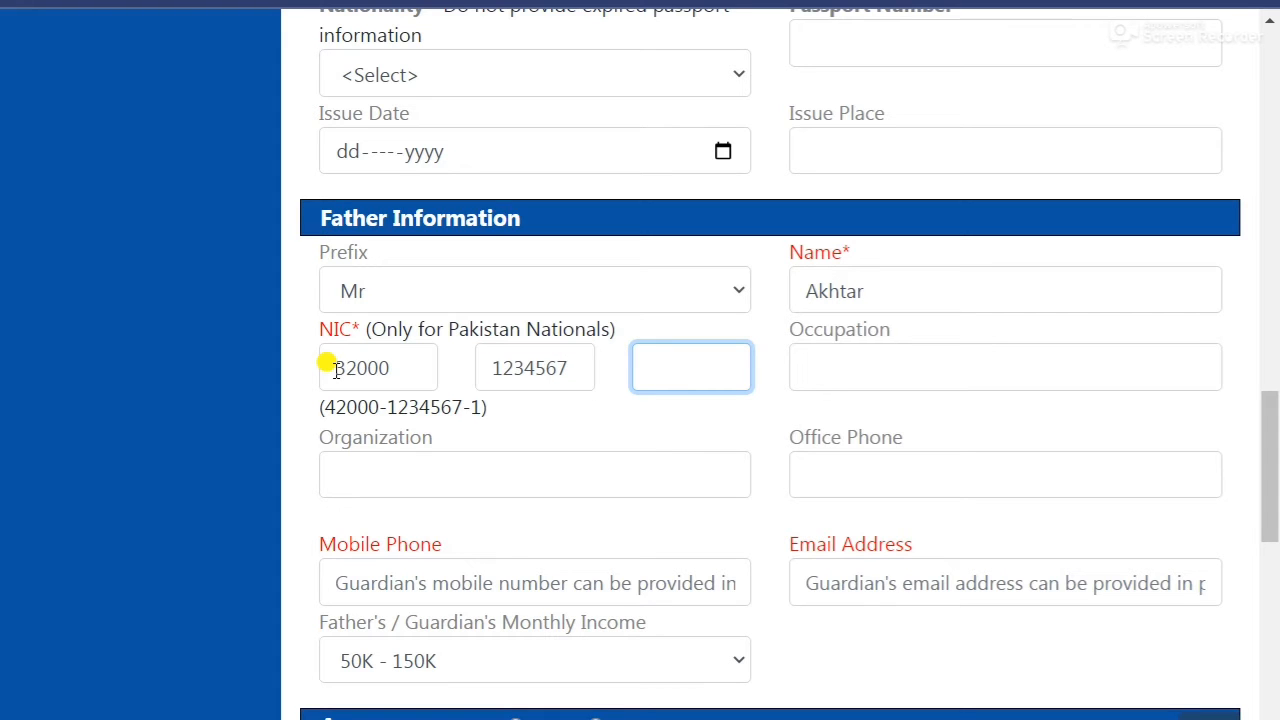
Set the father's occupation to Farmer and enter his mobile number and e-mail.
left_click(849, 373)
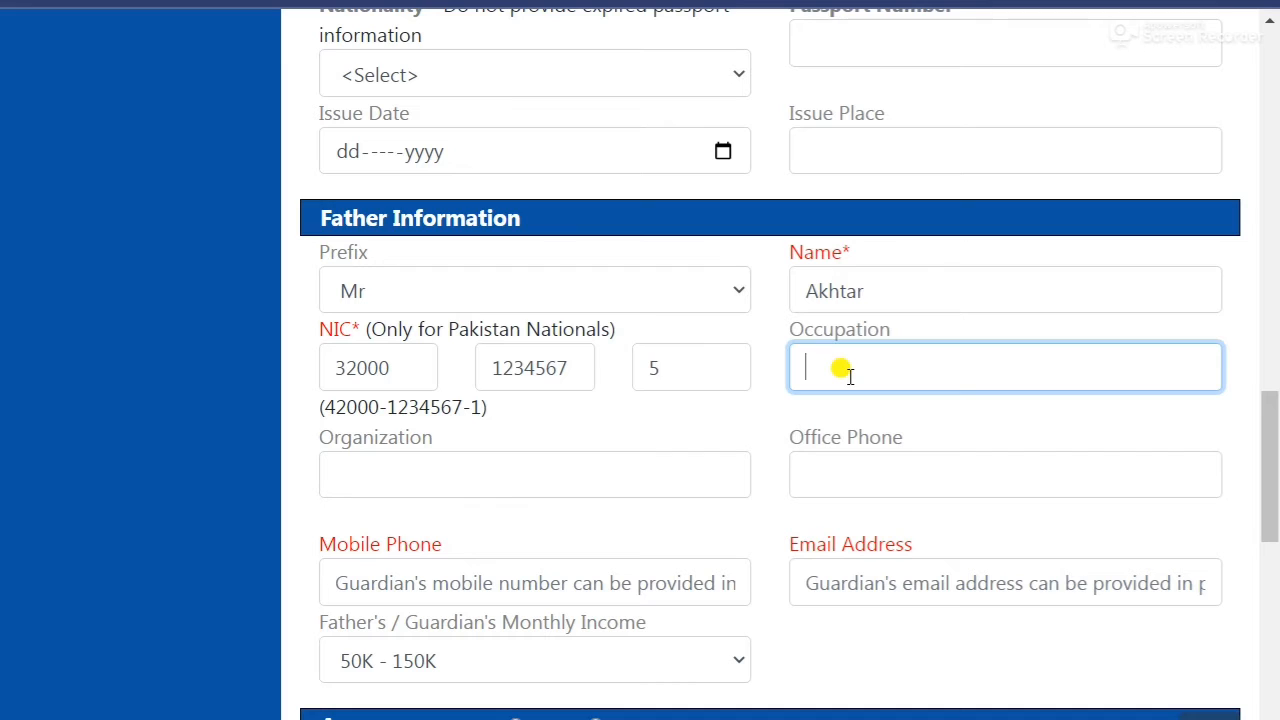
type("Farmer")
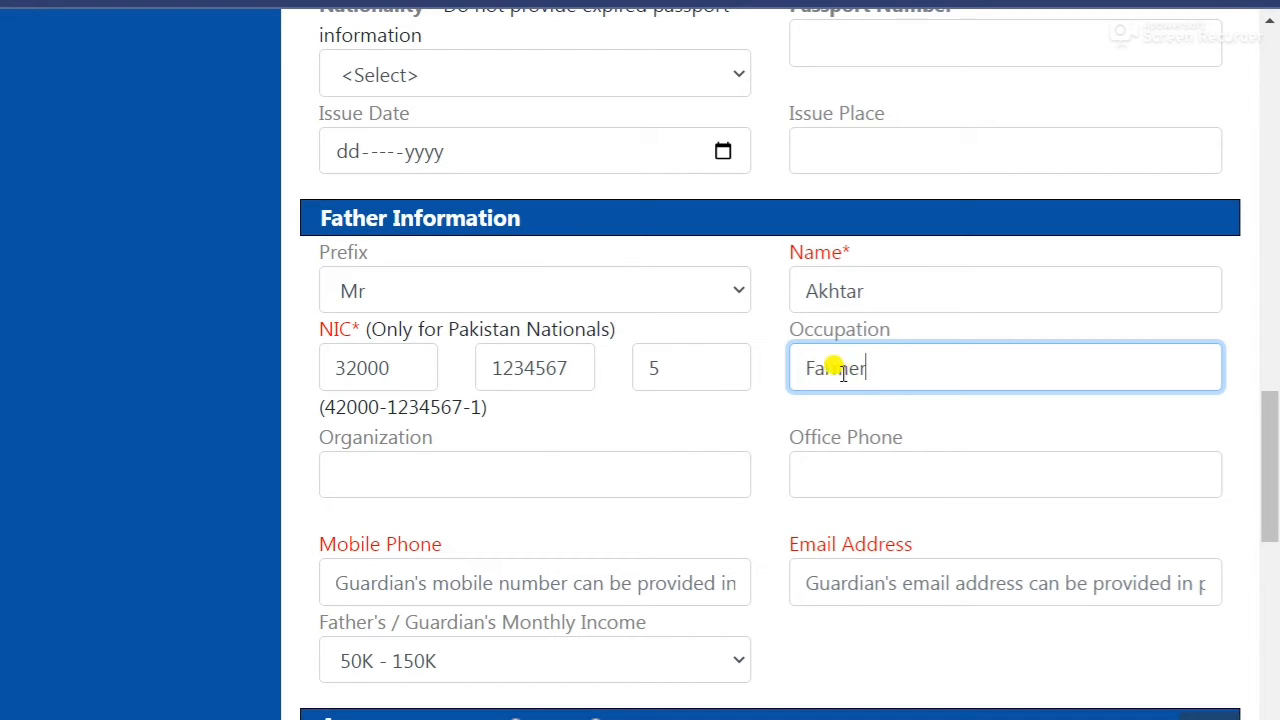
scroll(520, 480, "down", 1)
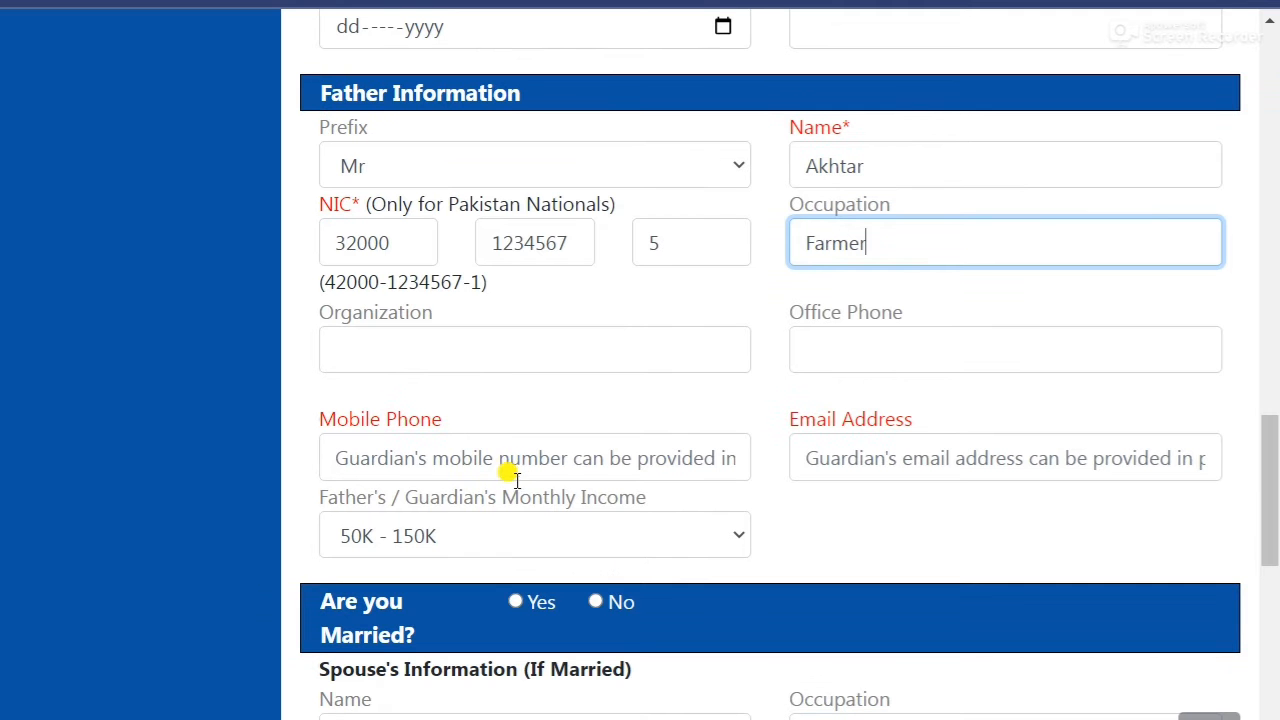
left_click(428, 446)
type("0")
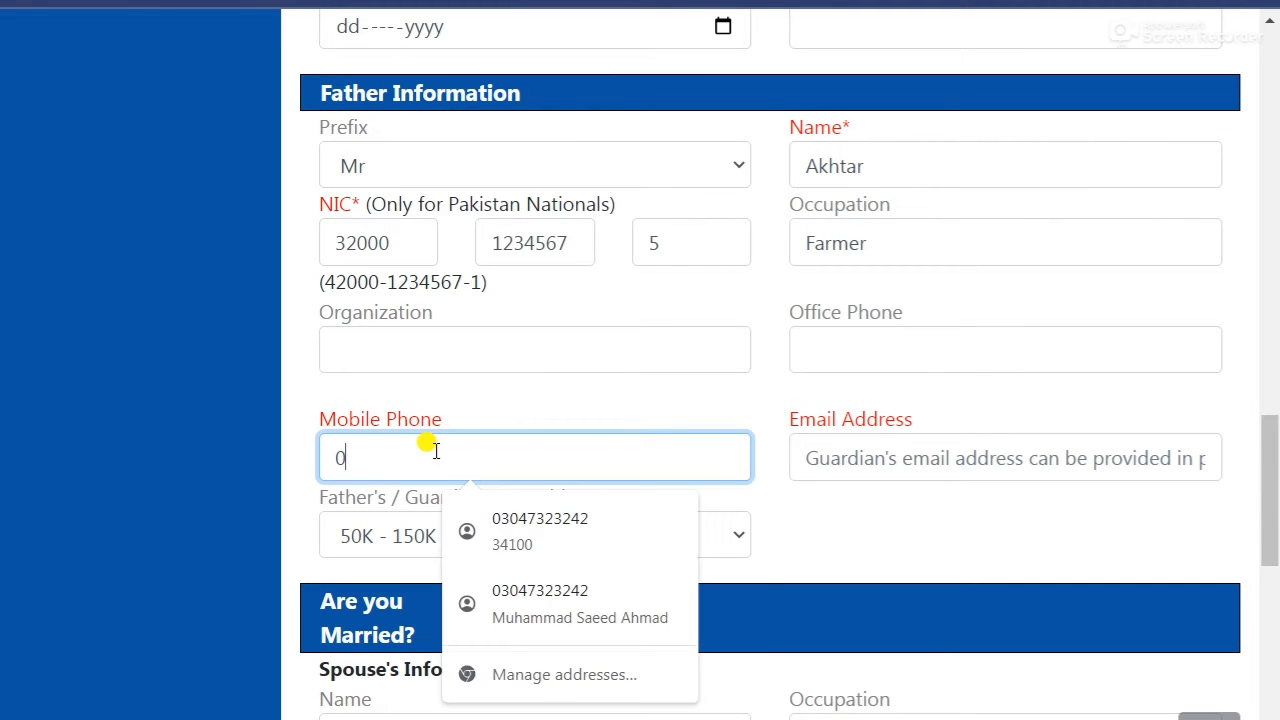
type("3451234567")
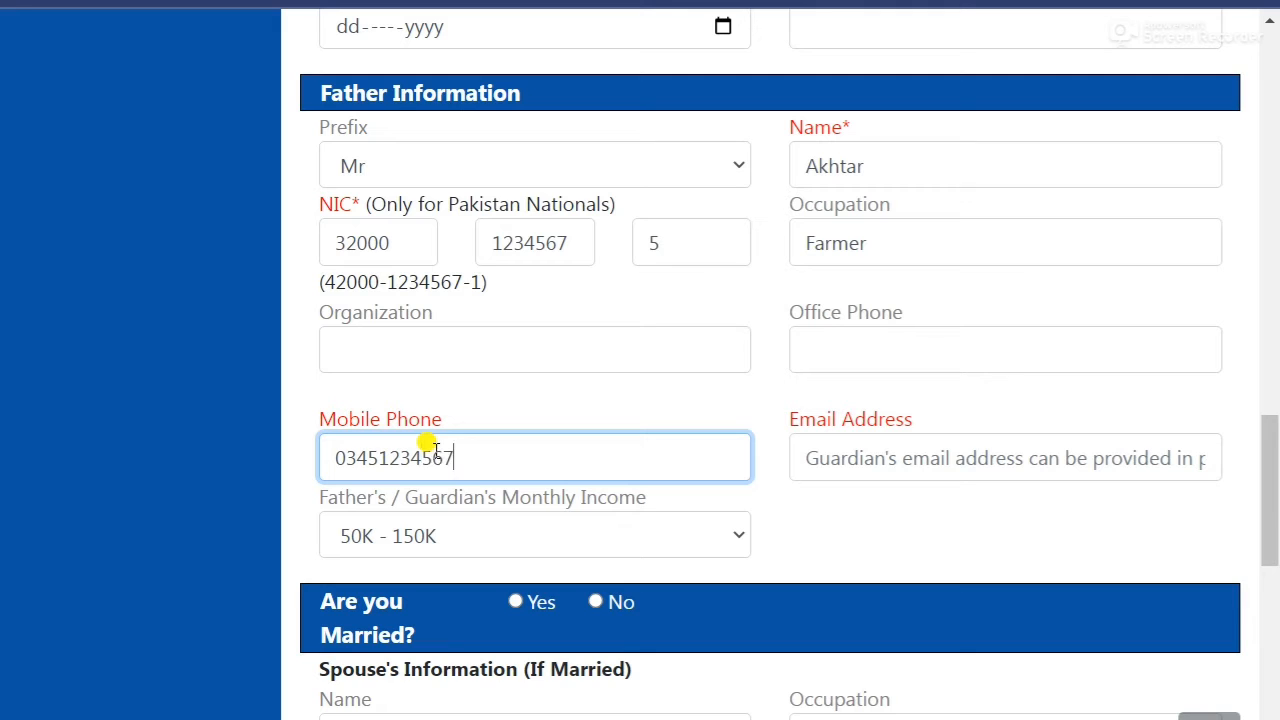
left_click(897, 468)
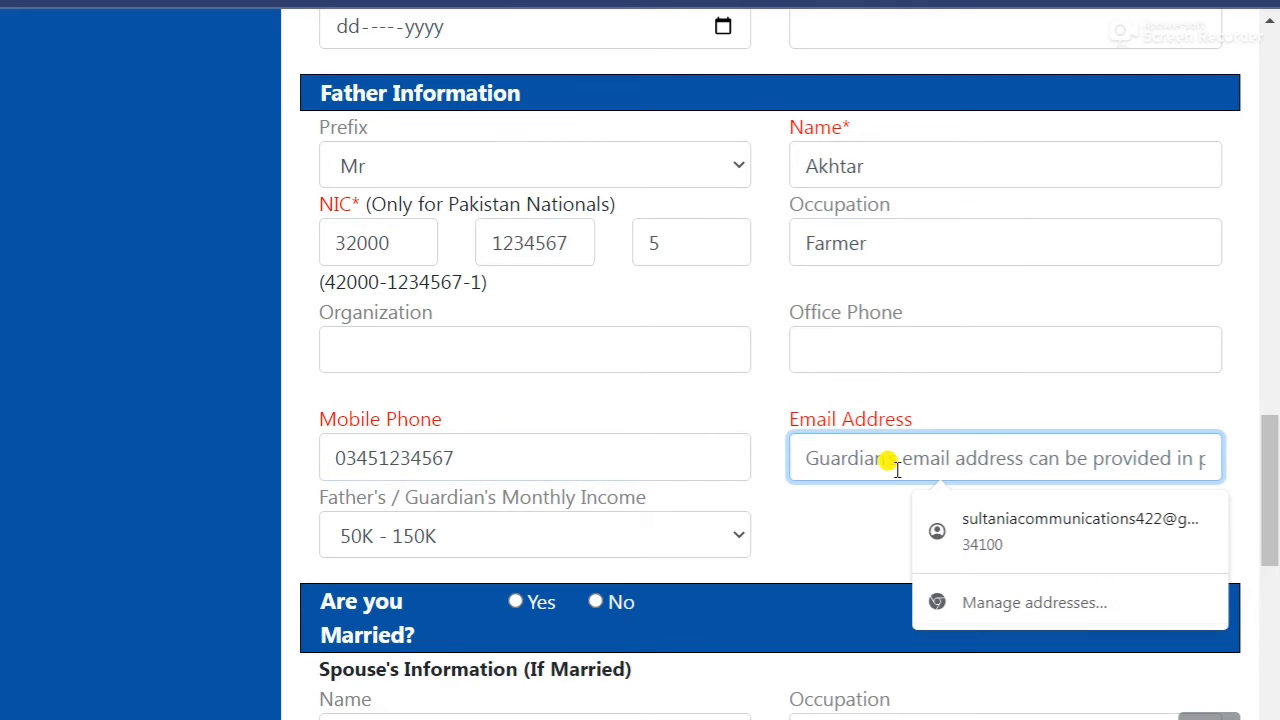
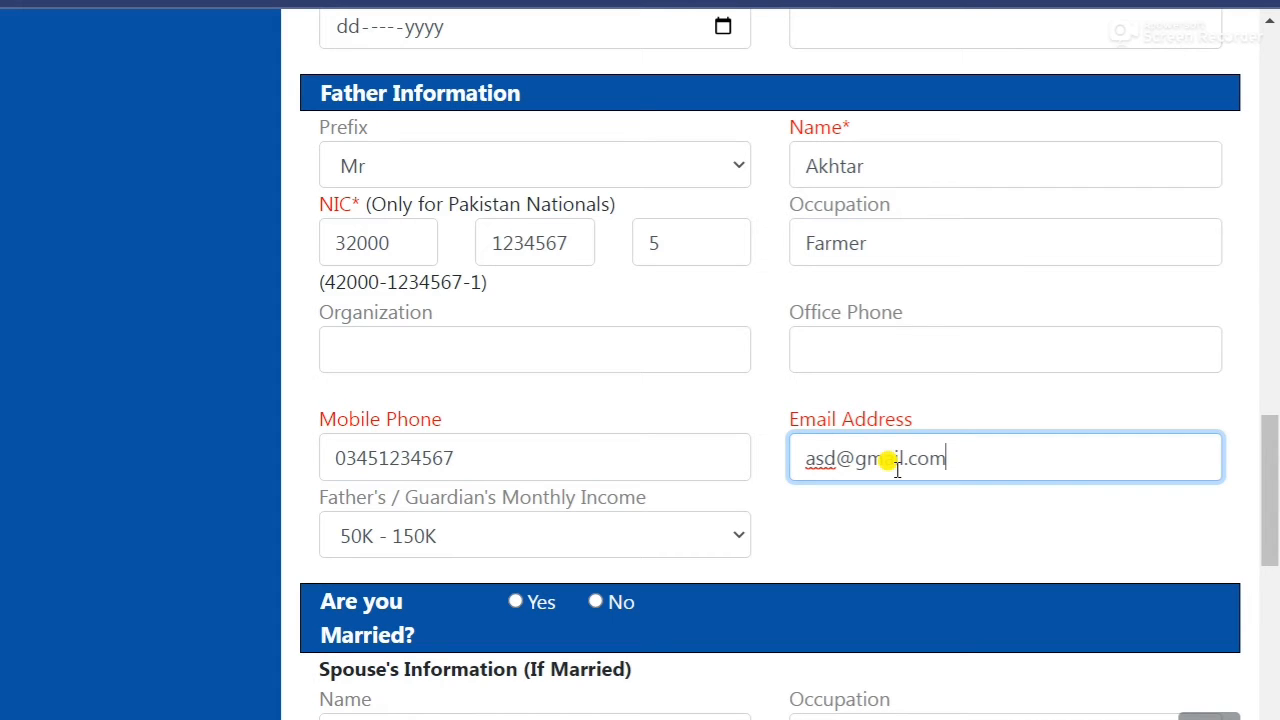
Keep the father's monthly income at 50K - 150K, then move down through the address section.
scroll(285, 405, "down", 1)
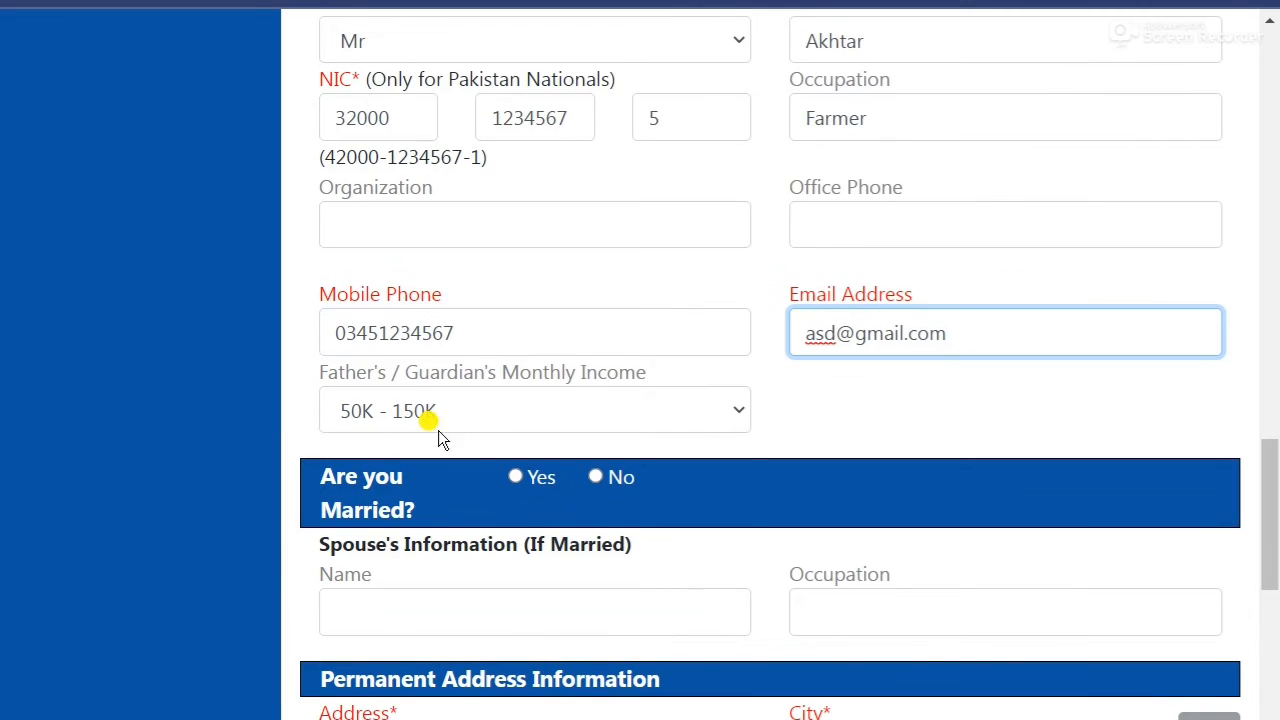
left_click(476, 415)
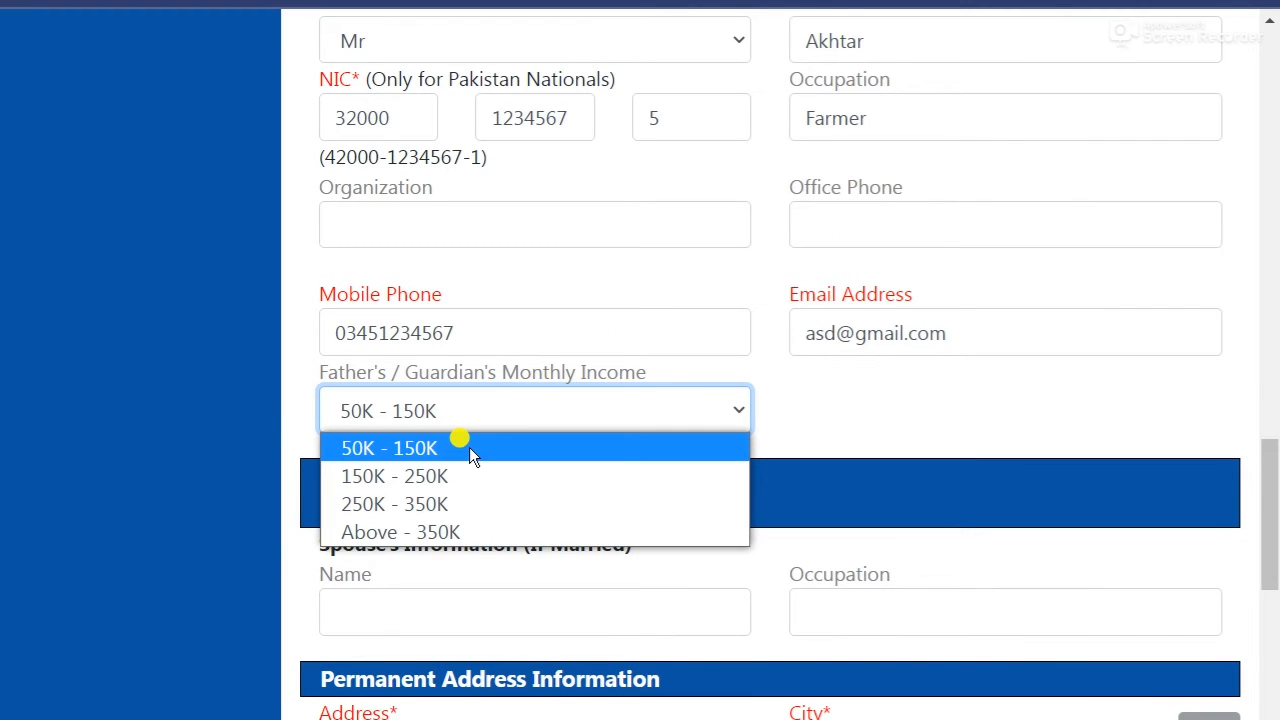
left_click(469, 447)
scroll(800, 425, "down", 1)
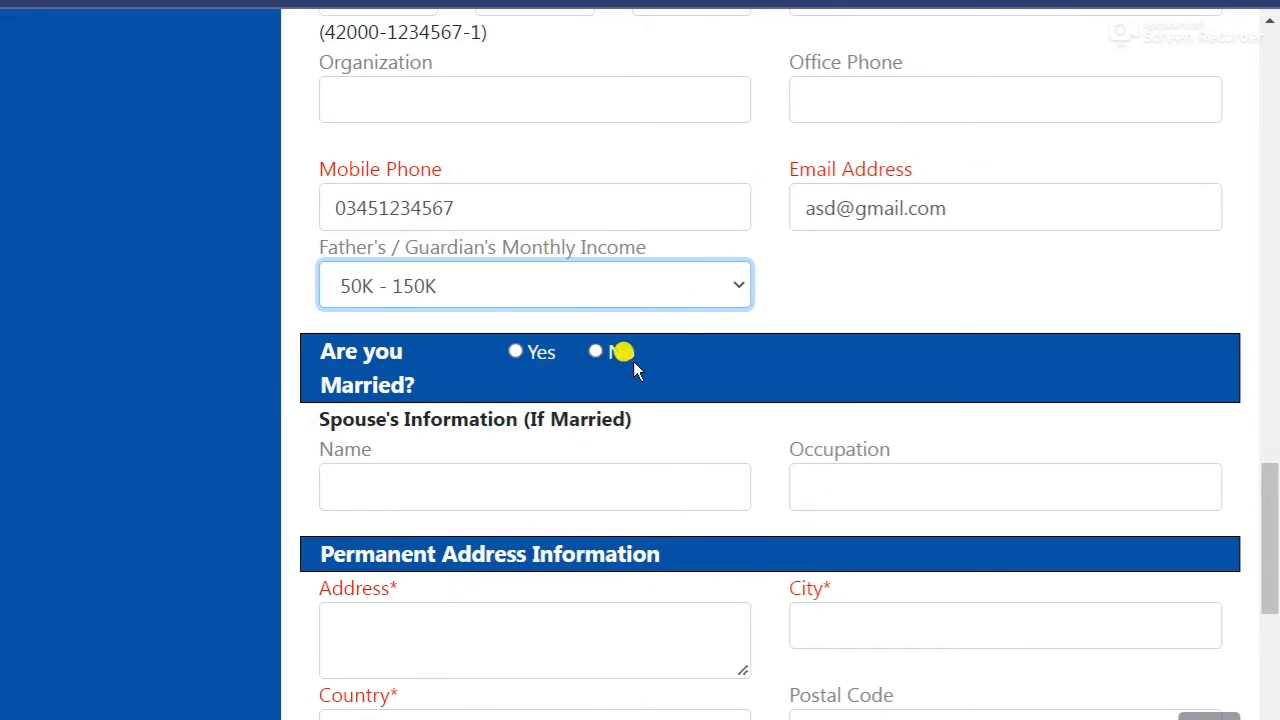
scroll(166, 396, "down", 2)
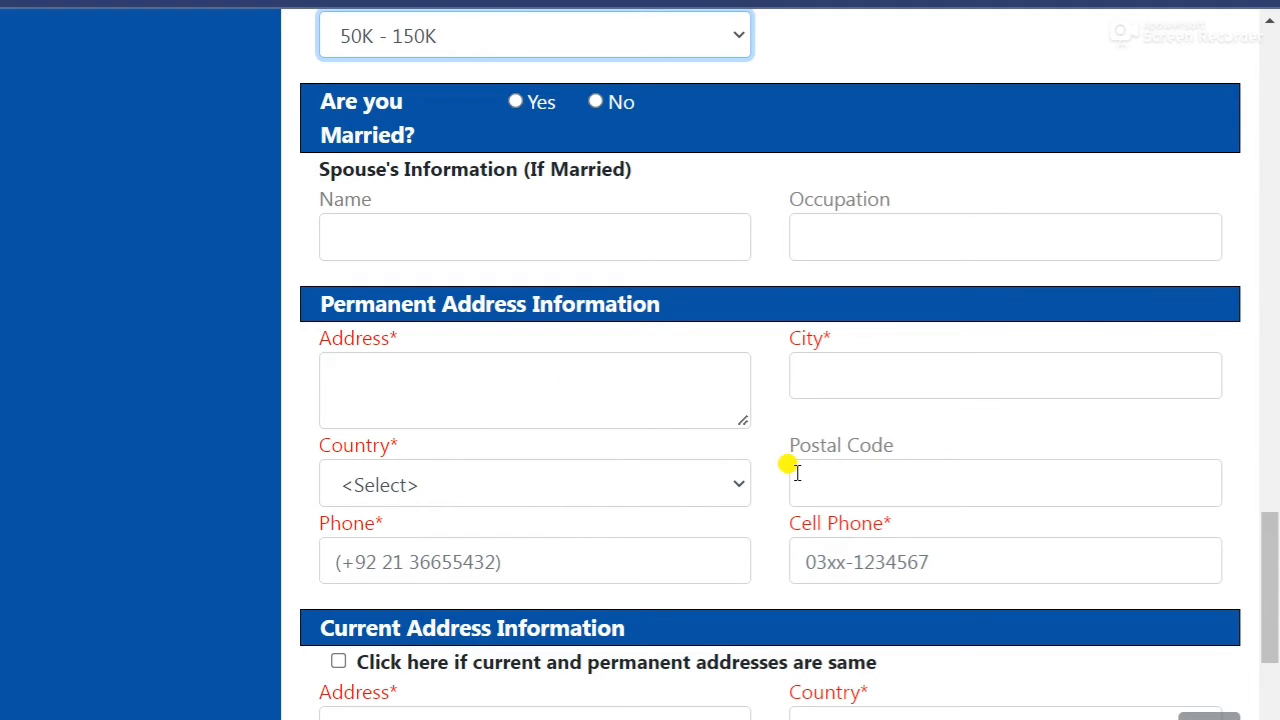
scroll(560, 440, "down", 1)
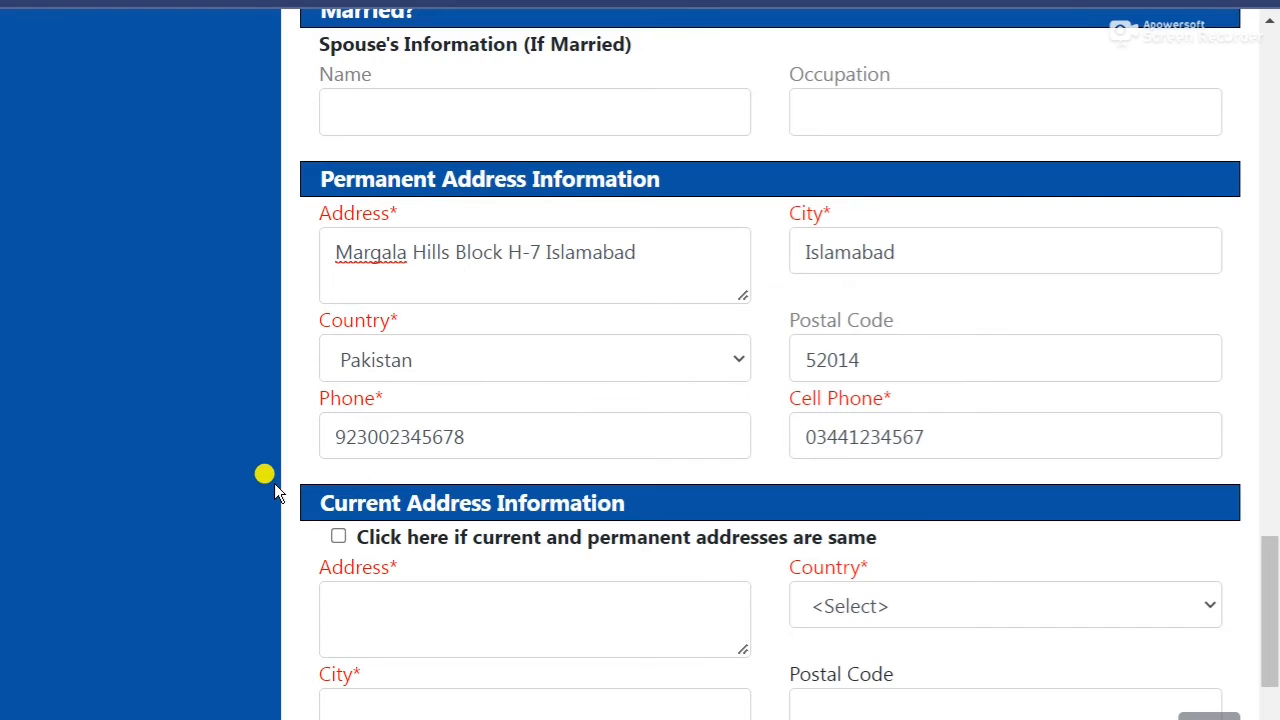
scroll(274, 483, "down", 2)
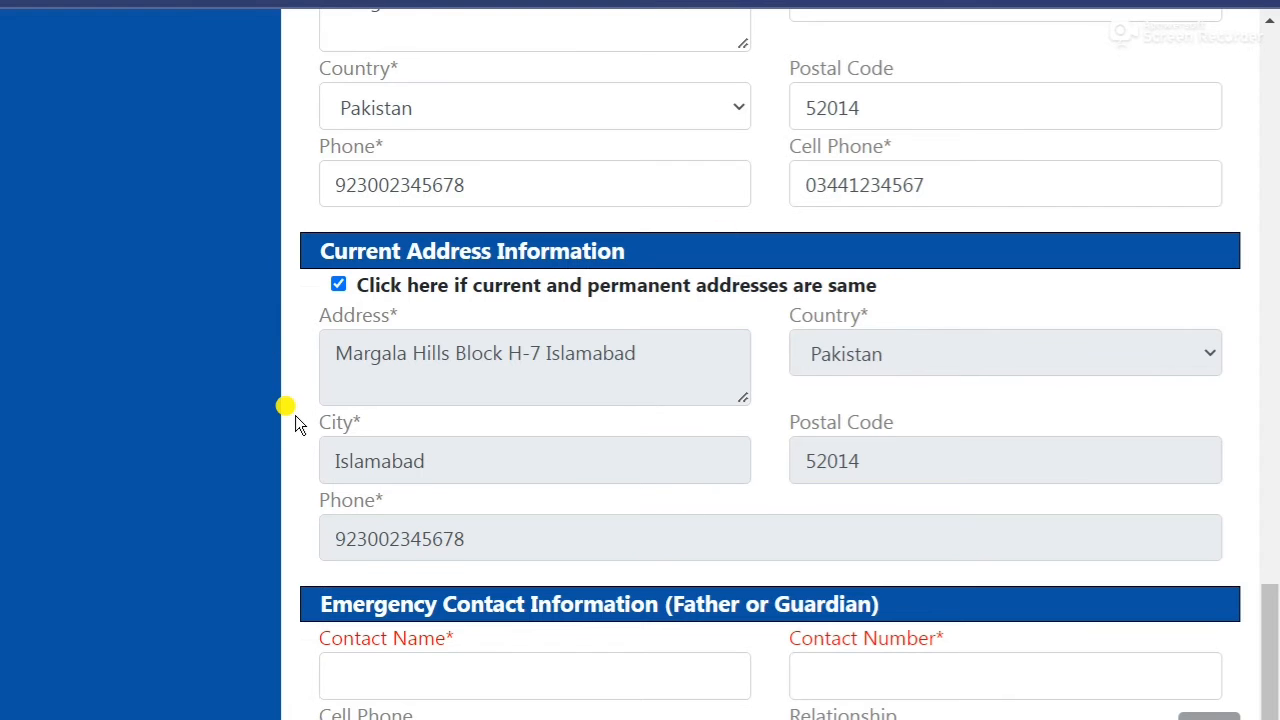
scroll(295, 420, "down", 2)
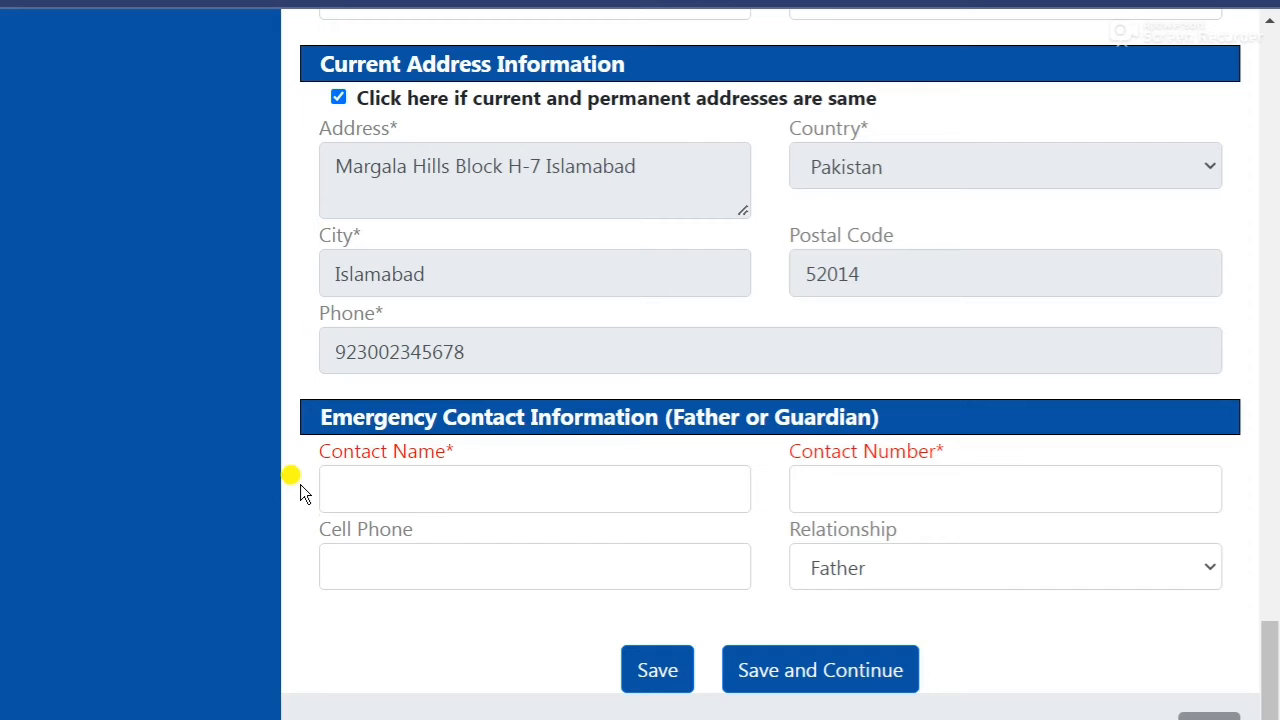
Enter the father's name and mobile number as emergency contact, with relationship Father.
left_click(390, 489)
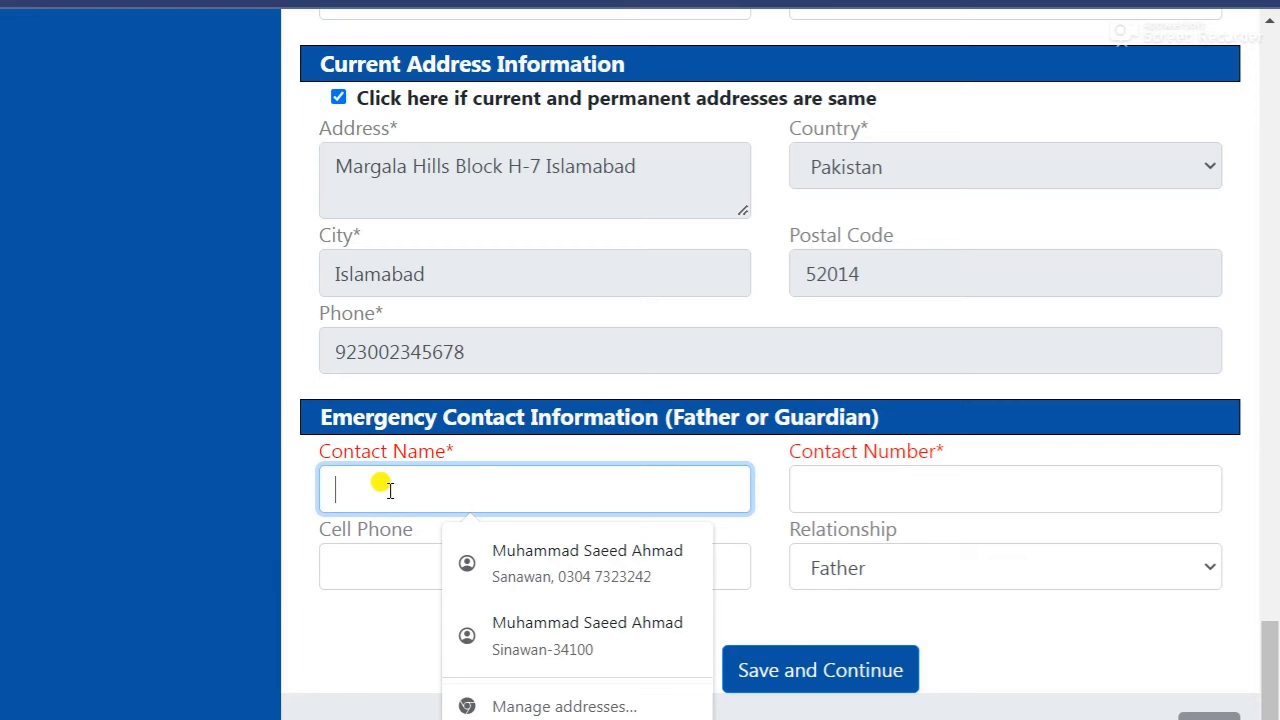
type("Ak")
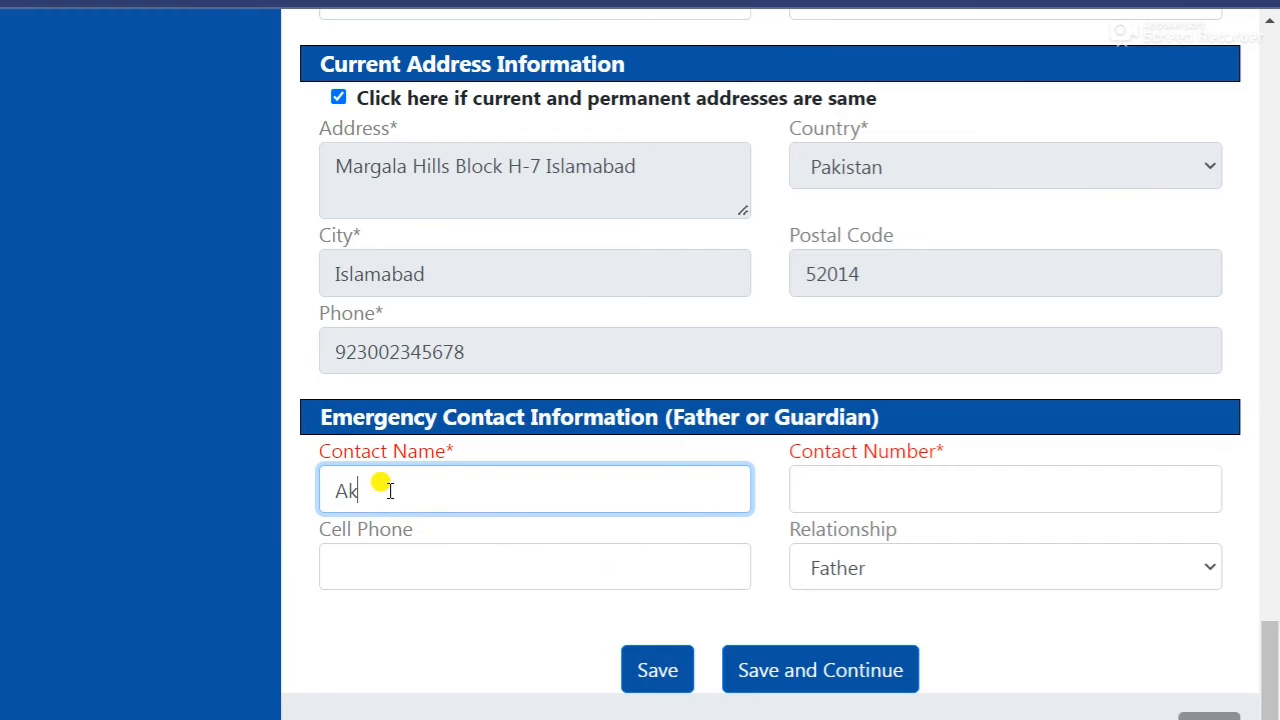
type("htar")
left_click(920, 490)
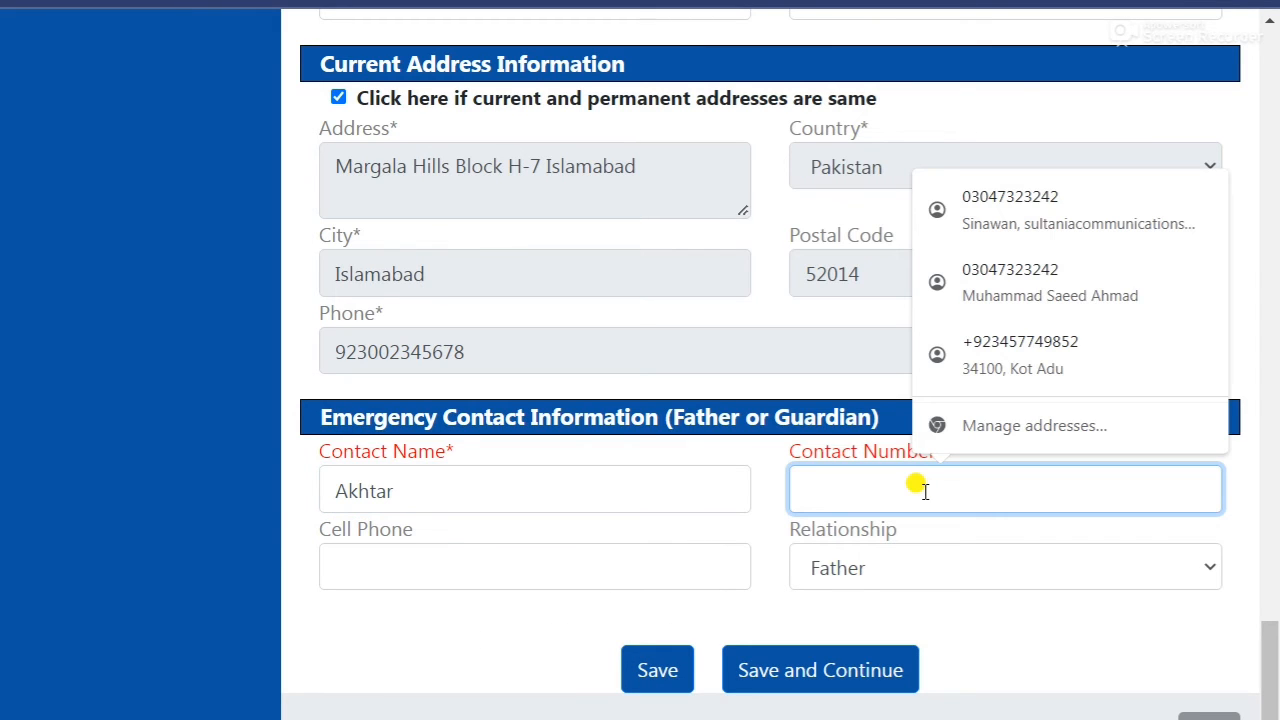
type("03451234567")
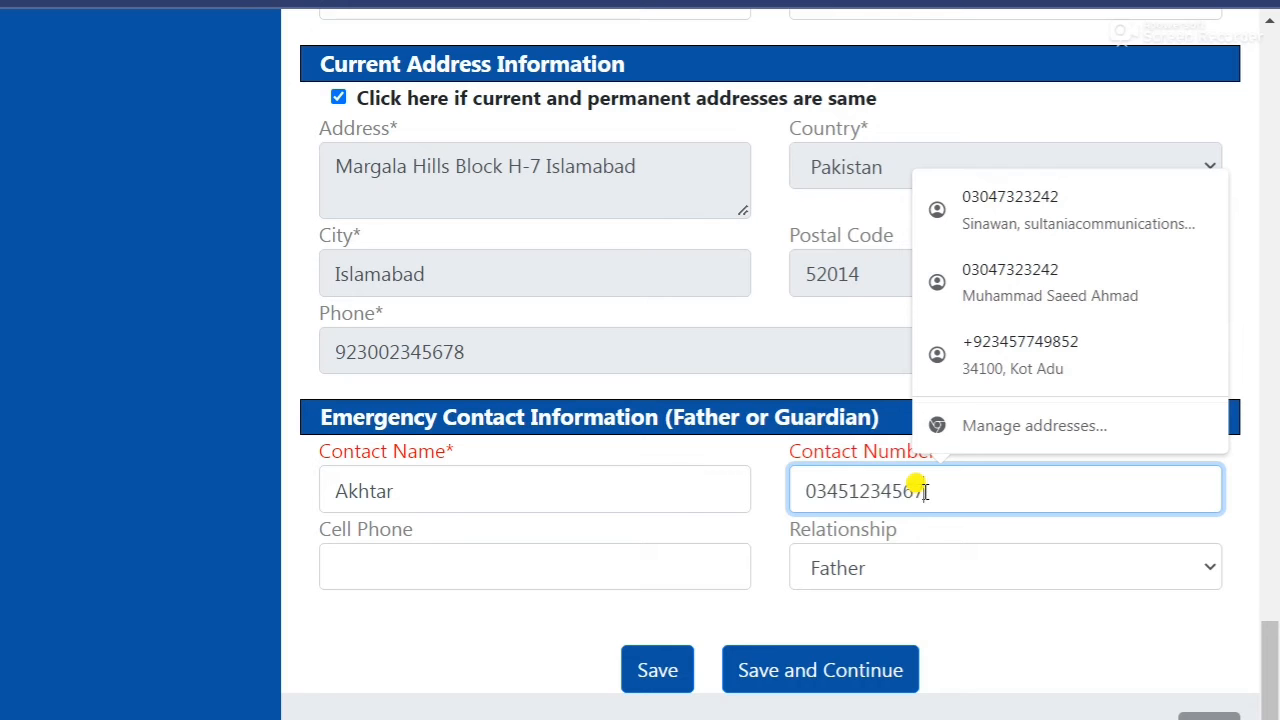
left_click(933, 560)
left_click(508, 492)
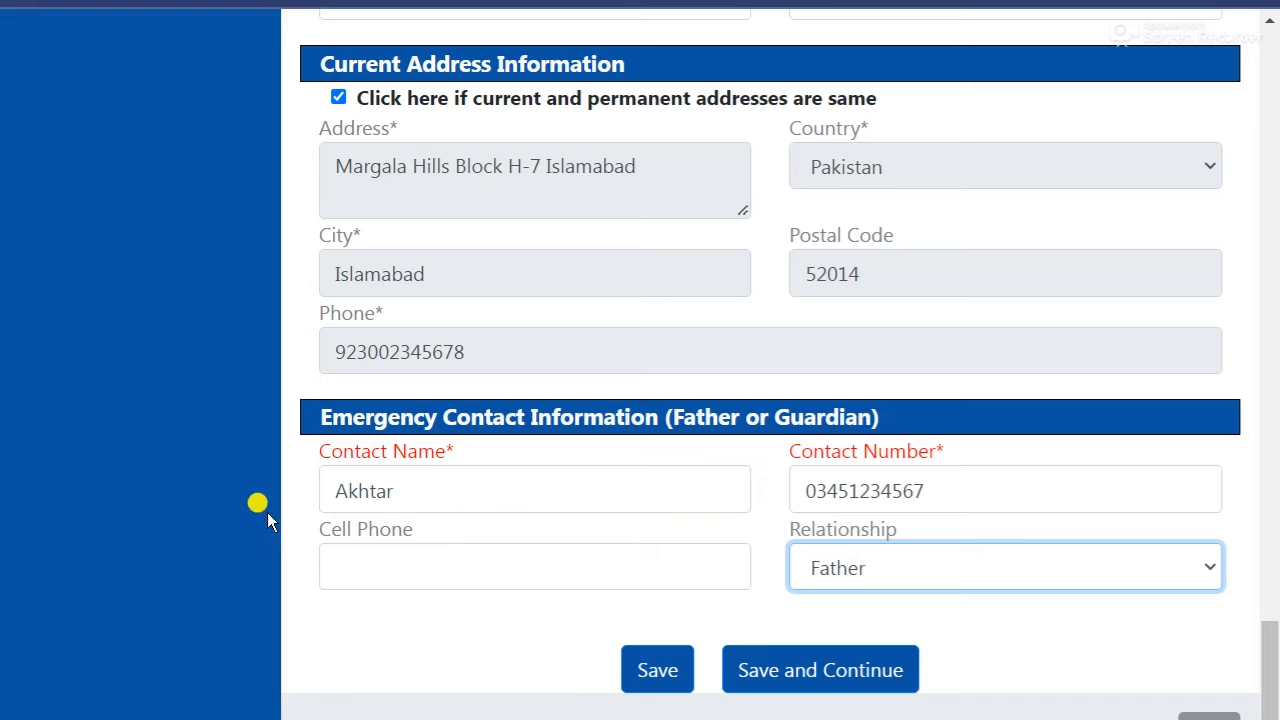
left_click(920, 566)
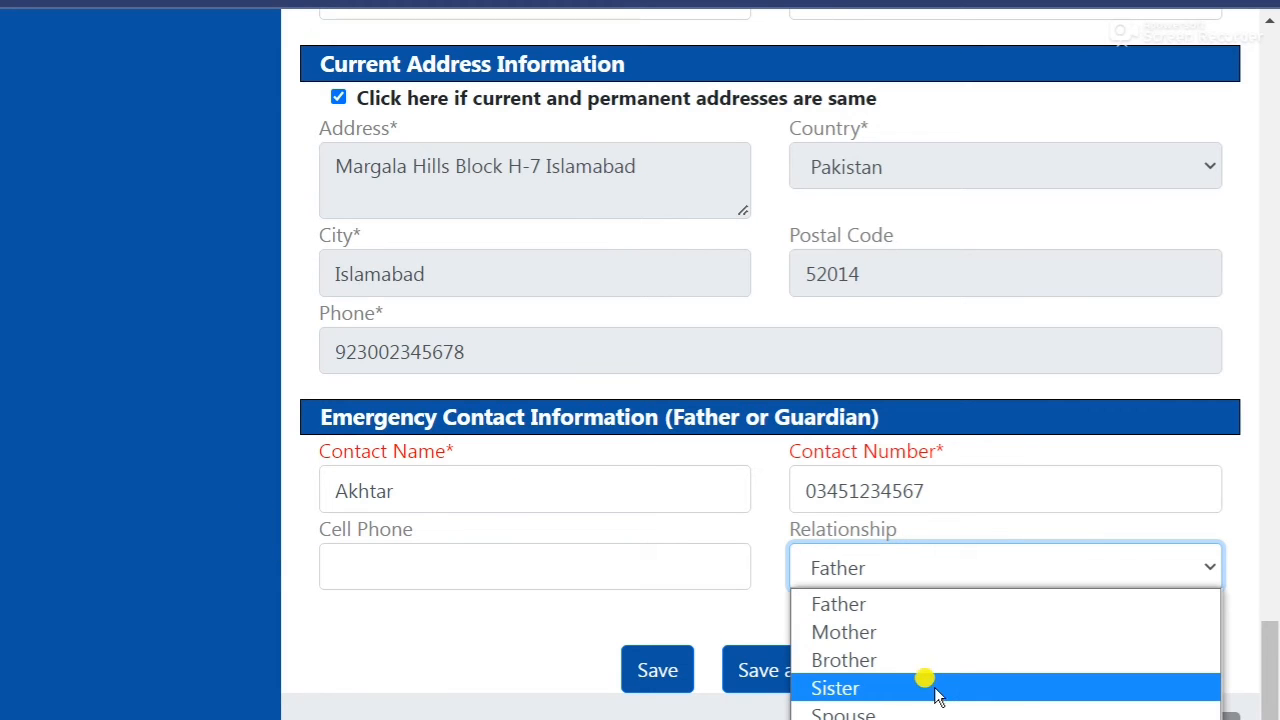
left_click(432, 618)
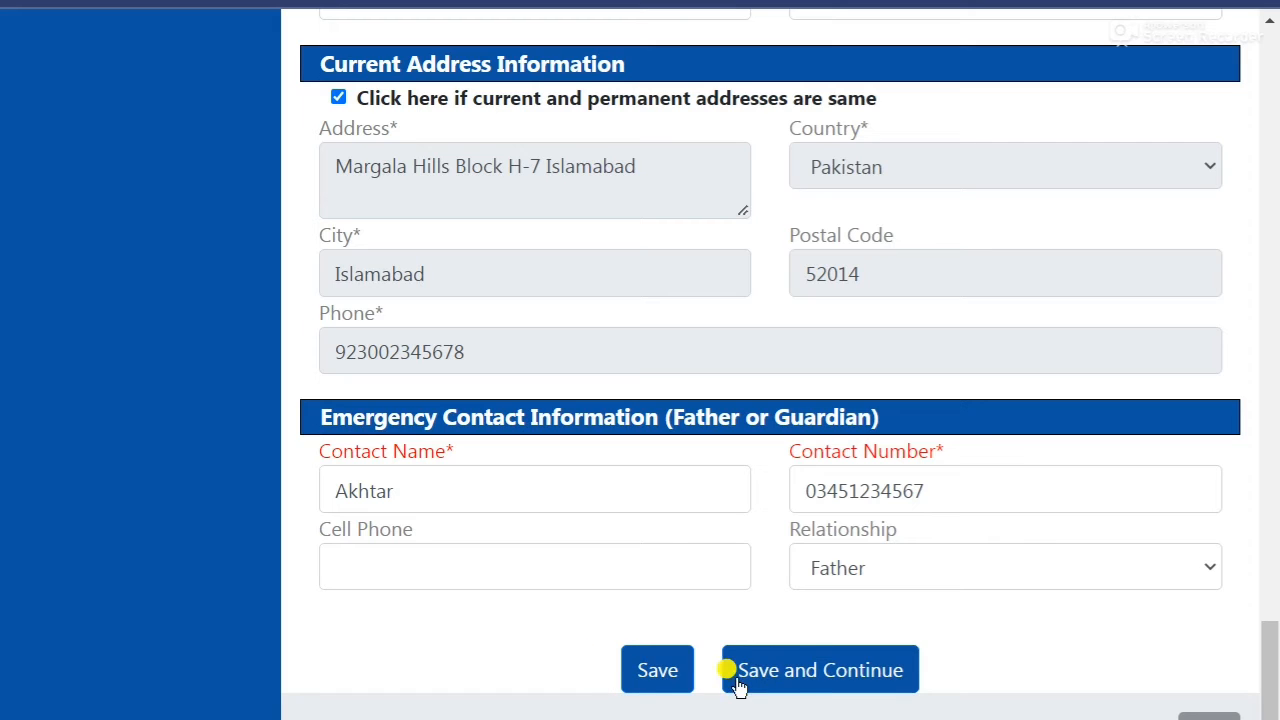
Save the Basic Info entries and go to the Education section.
left_click(811, 680)
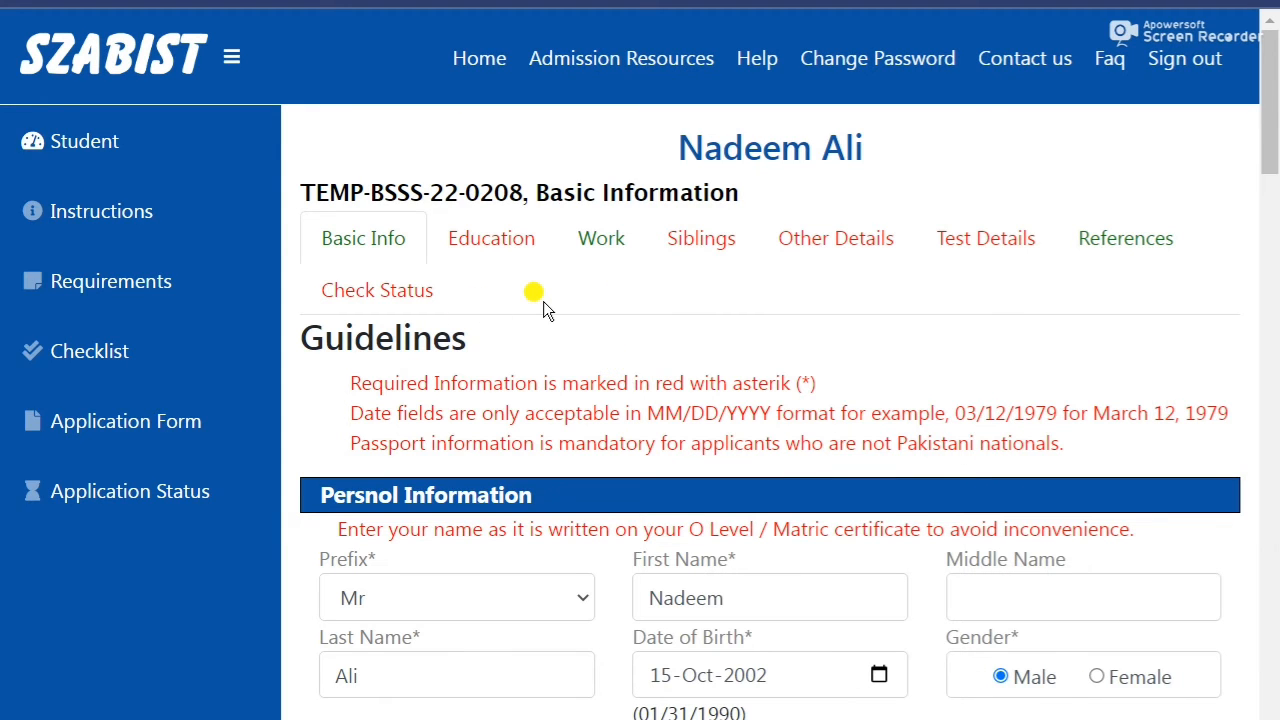
scroll(543, 301, "down", 3)
scroll(500, 280, "up", 3)
left_click(495, 244)
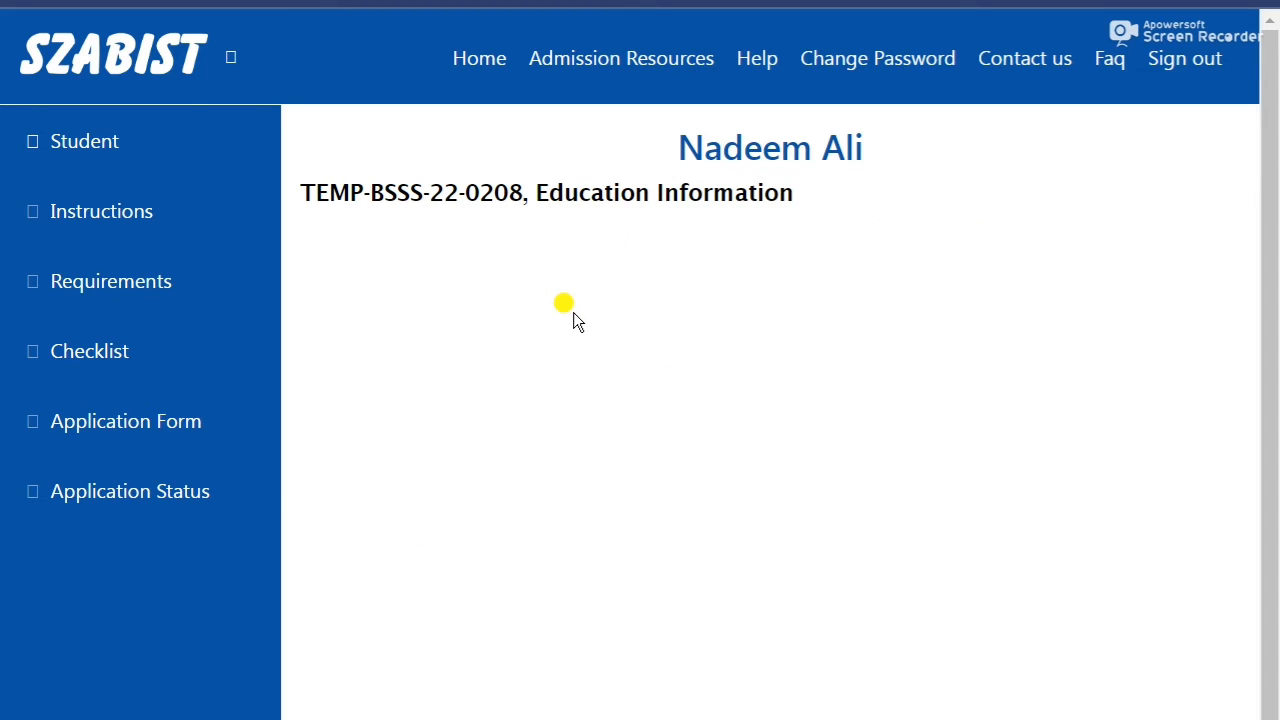
Set the education level to Intermediate with degree title FSc Pre Medical.
scroll(573, 318, "down", 2)
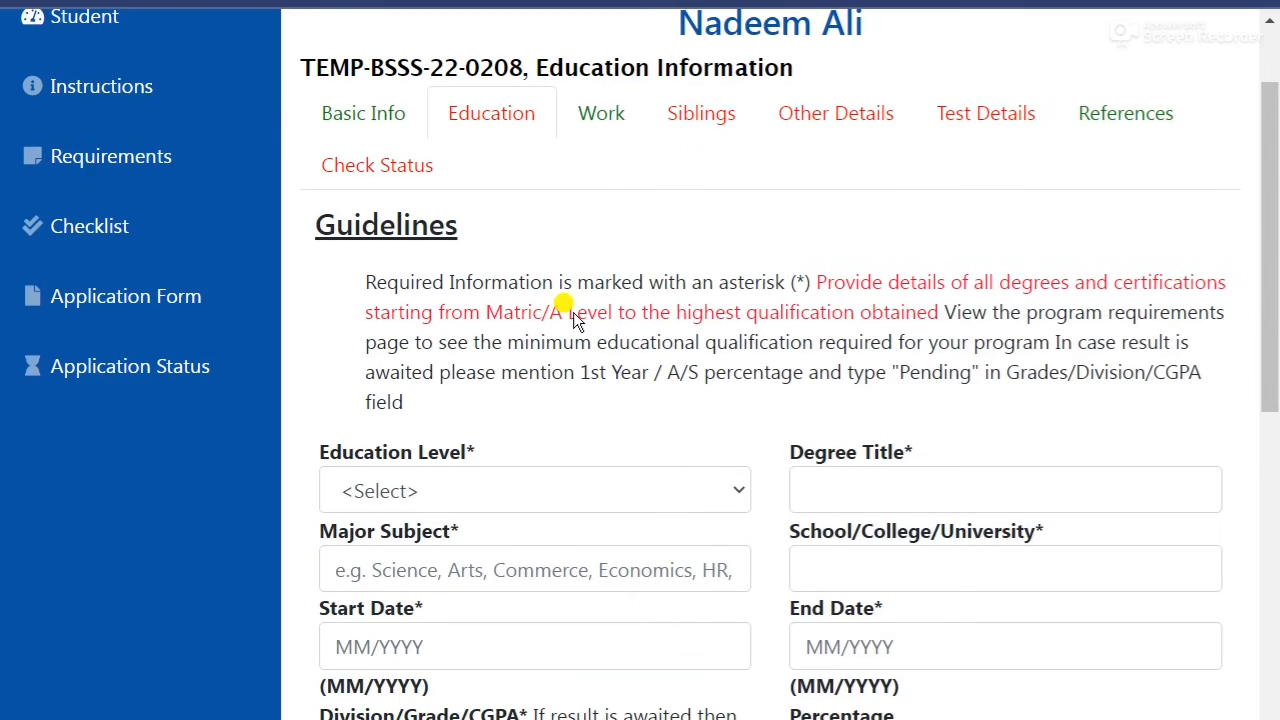
left_click(585, 362)
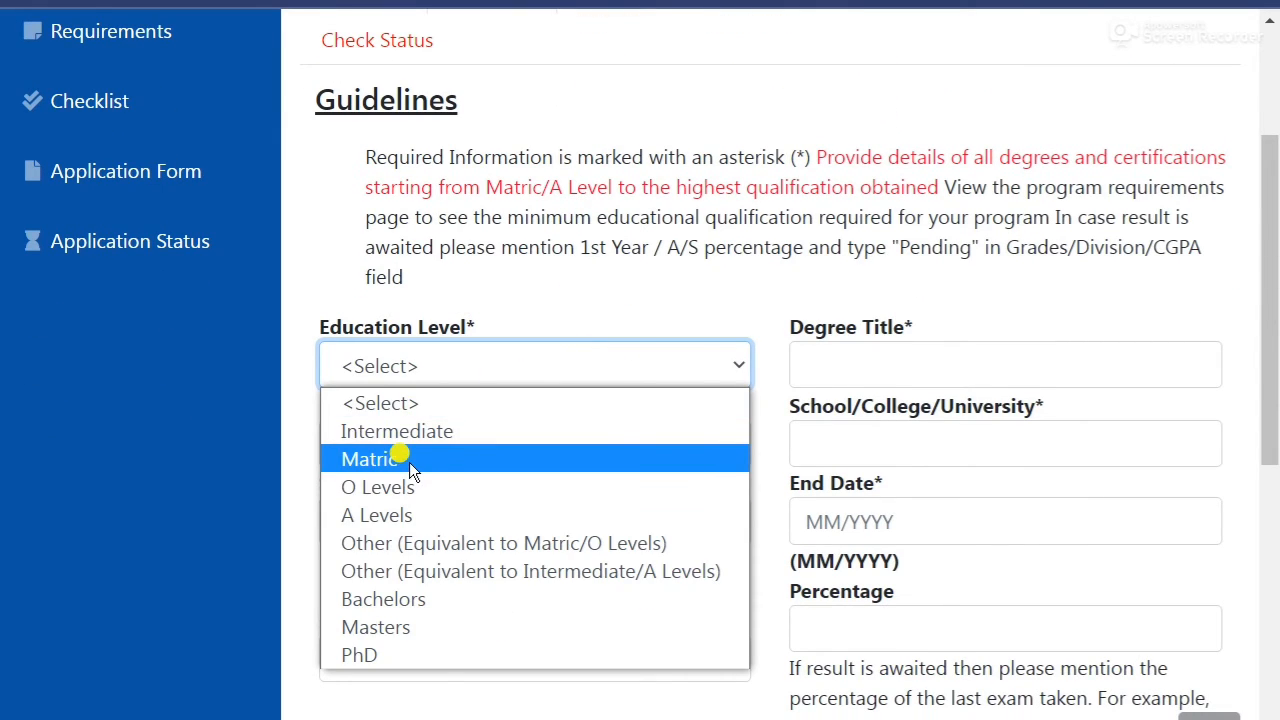
left_click(410, 432)
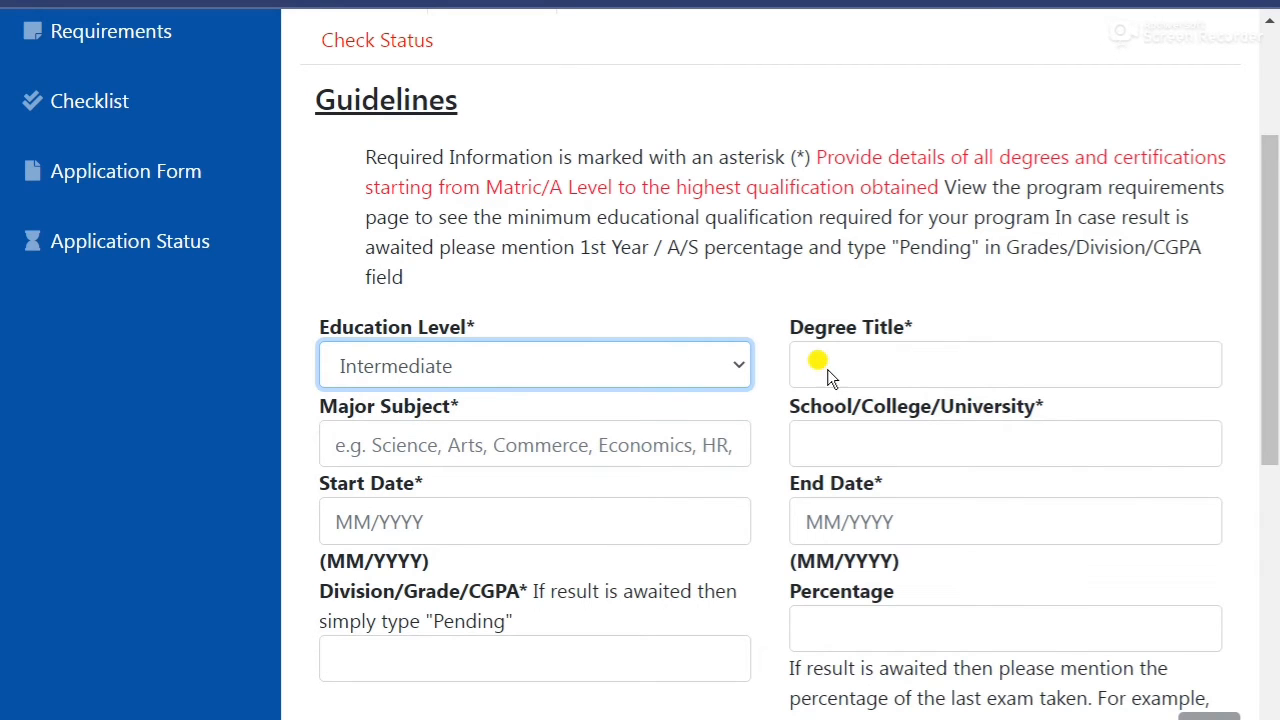
left_click(853, 366)
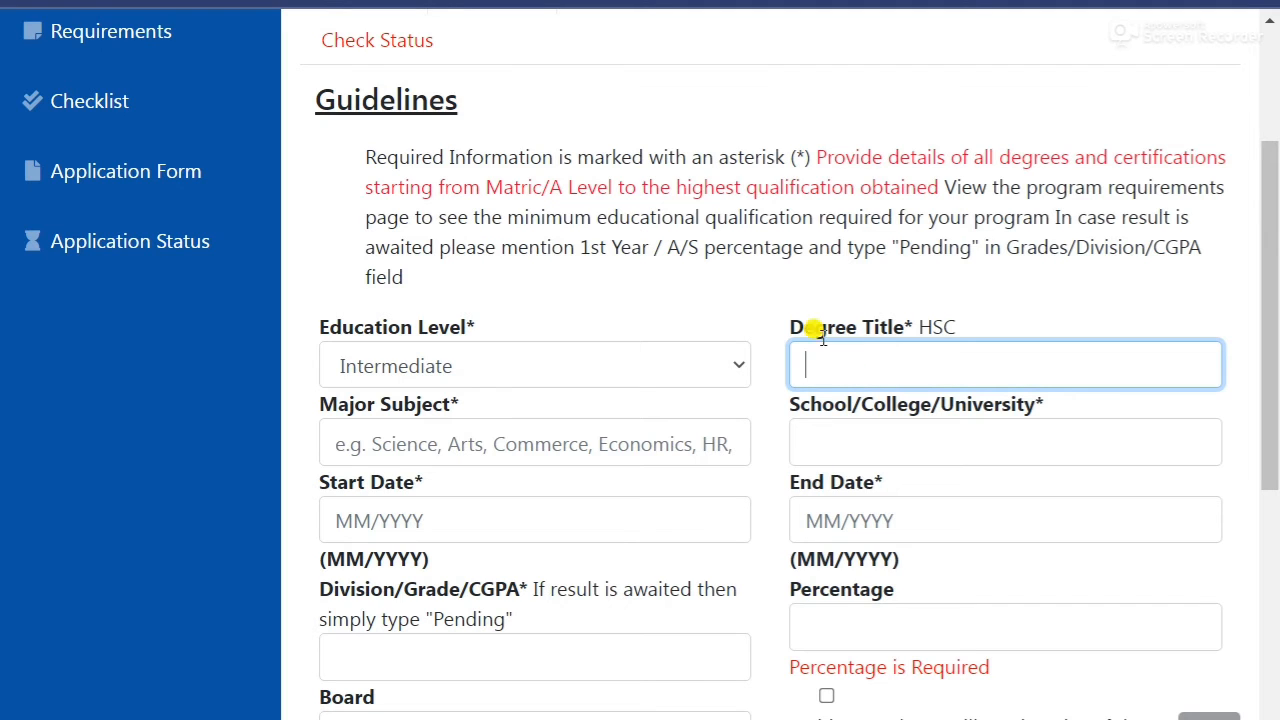
left_click_drag(916, 327, 978, 319)
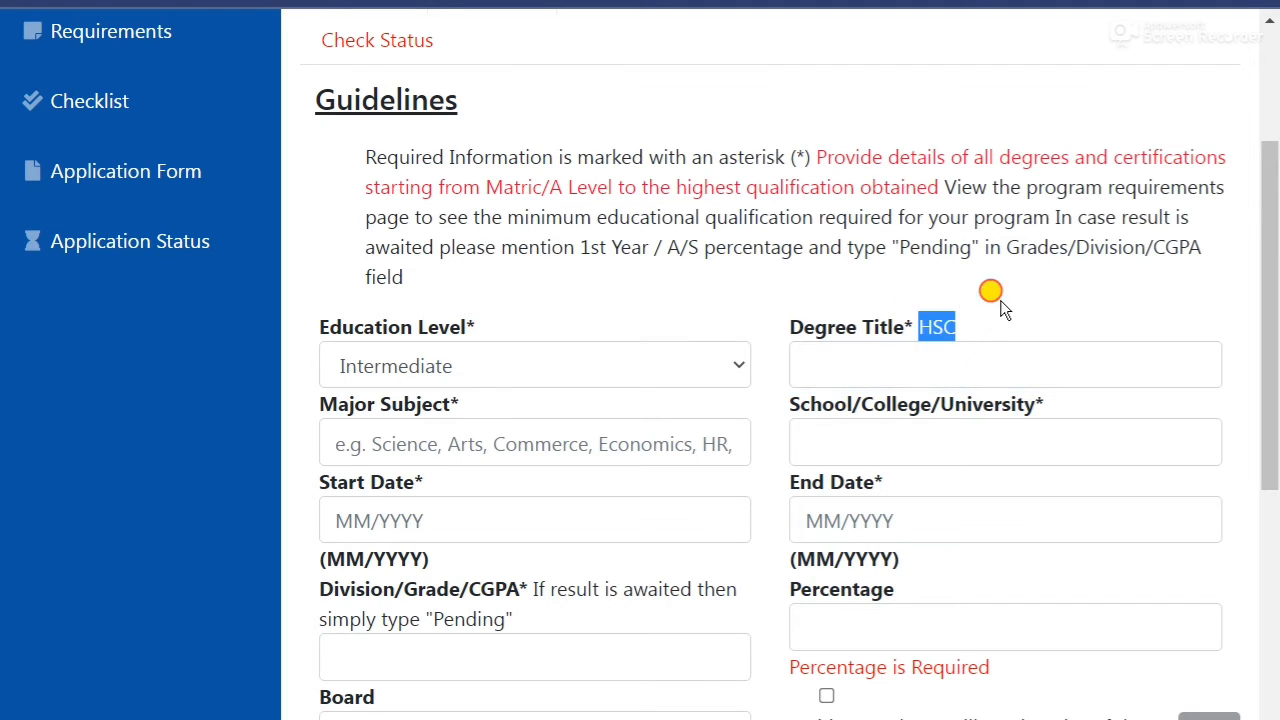
left_click(889, 366)
type("F")
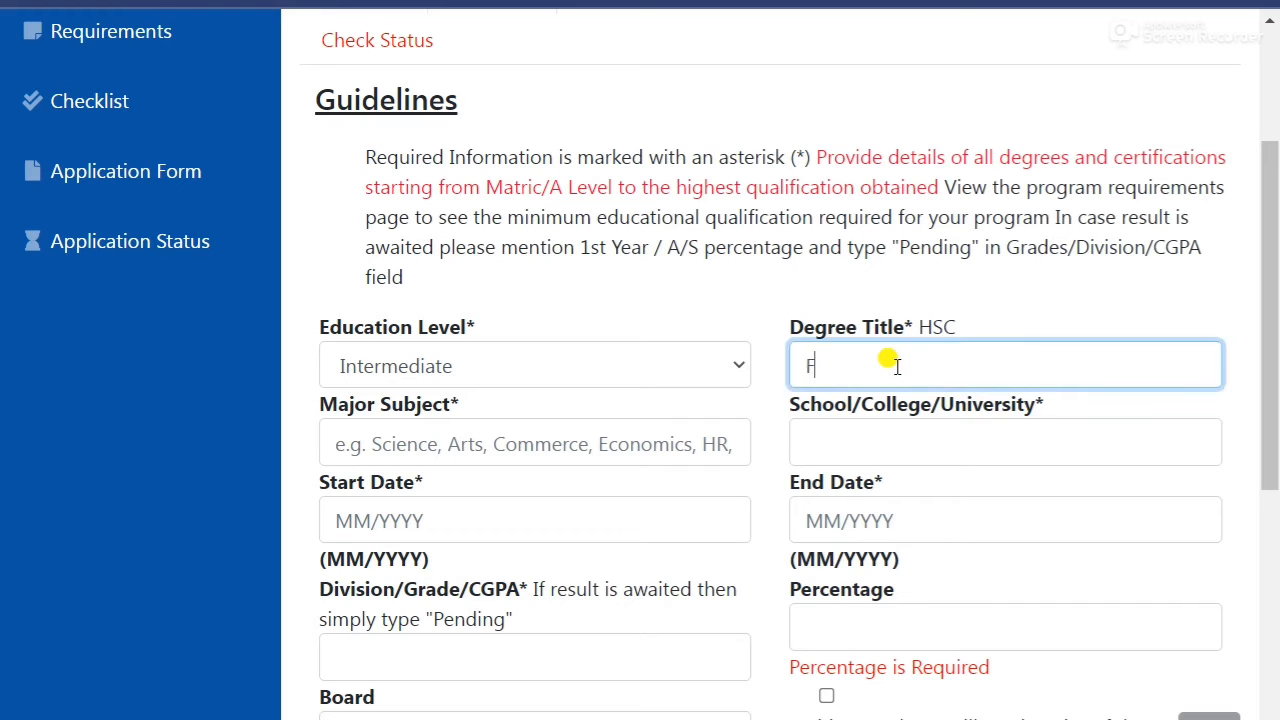
type("Sc Pre Medical")
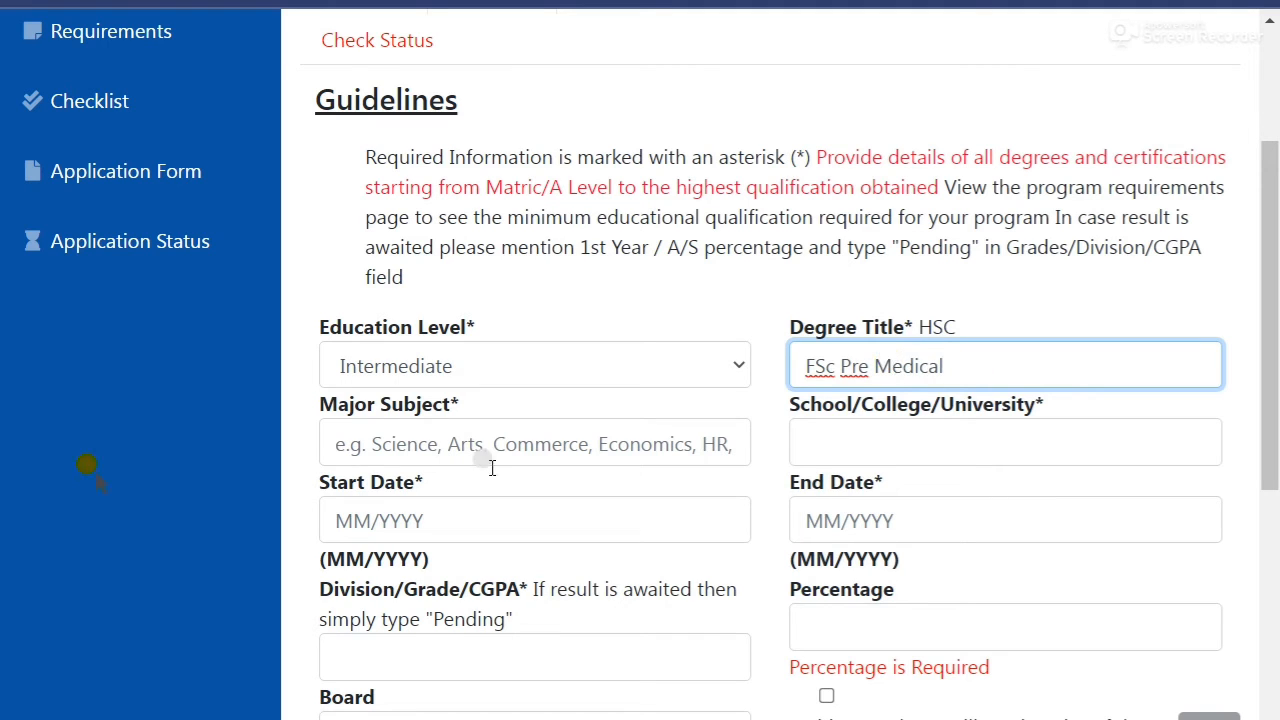
Enter major subject Pre Medical and institution Islamia College Islamabad.
left_click(420, 448)
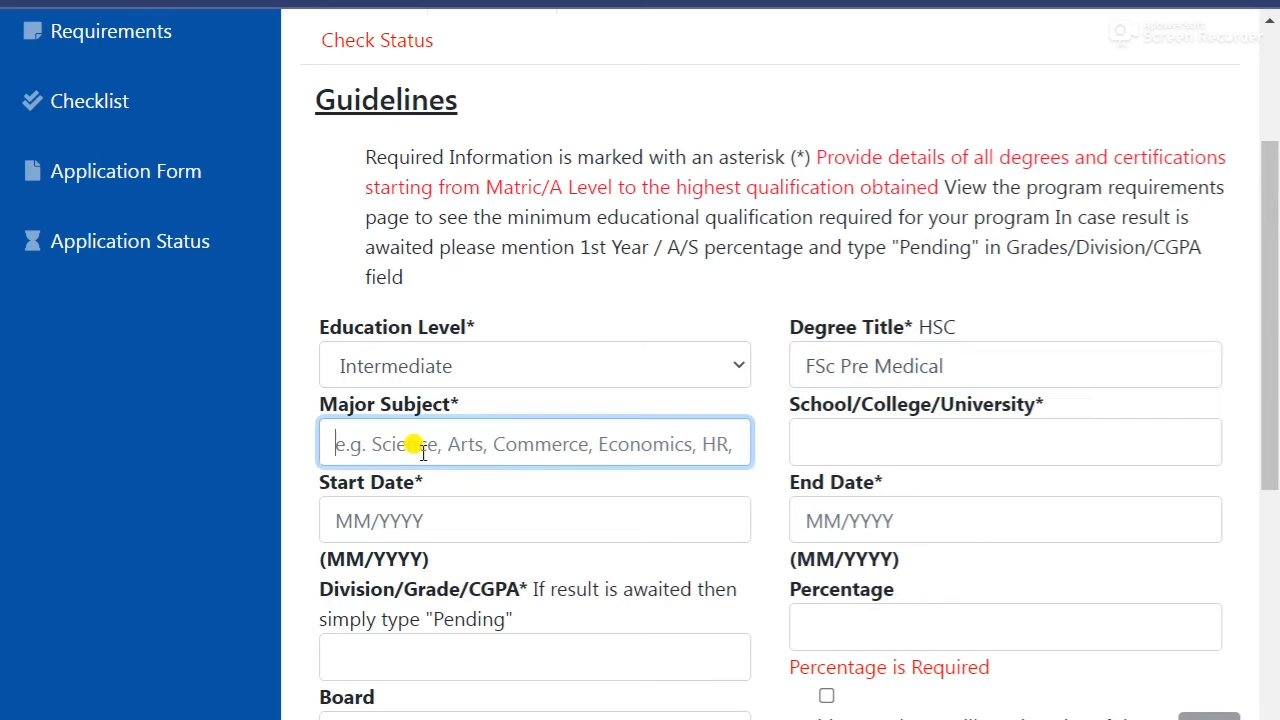
type("Pre Me")
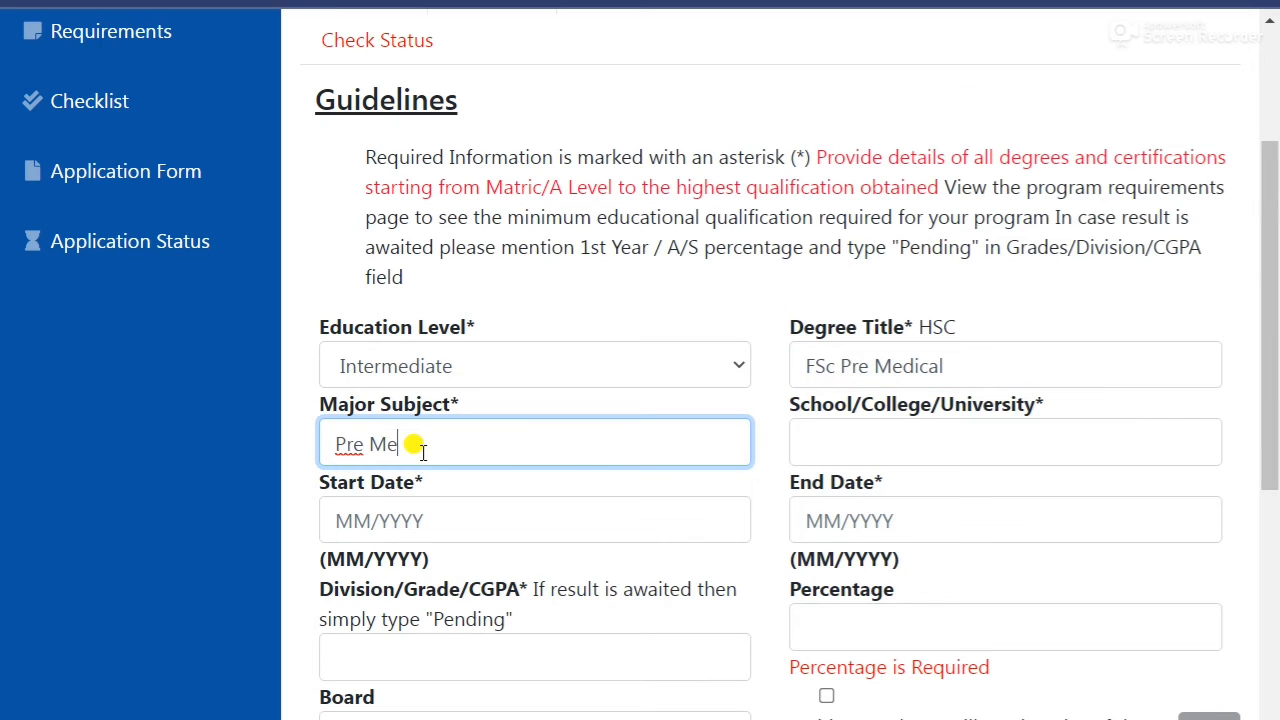
type("dical")
left_click(874, 432)
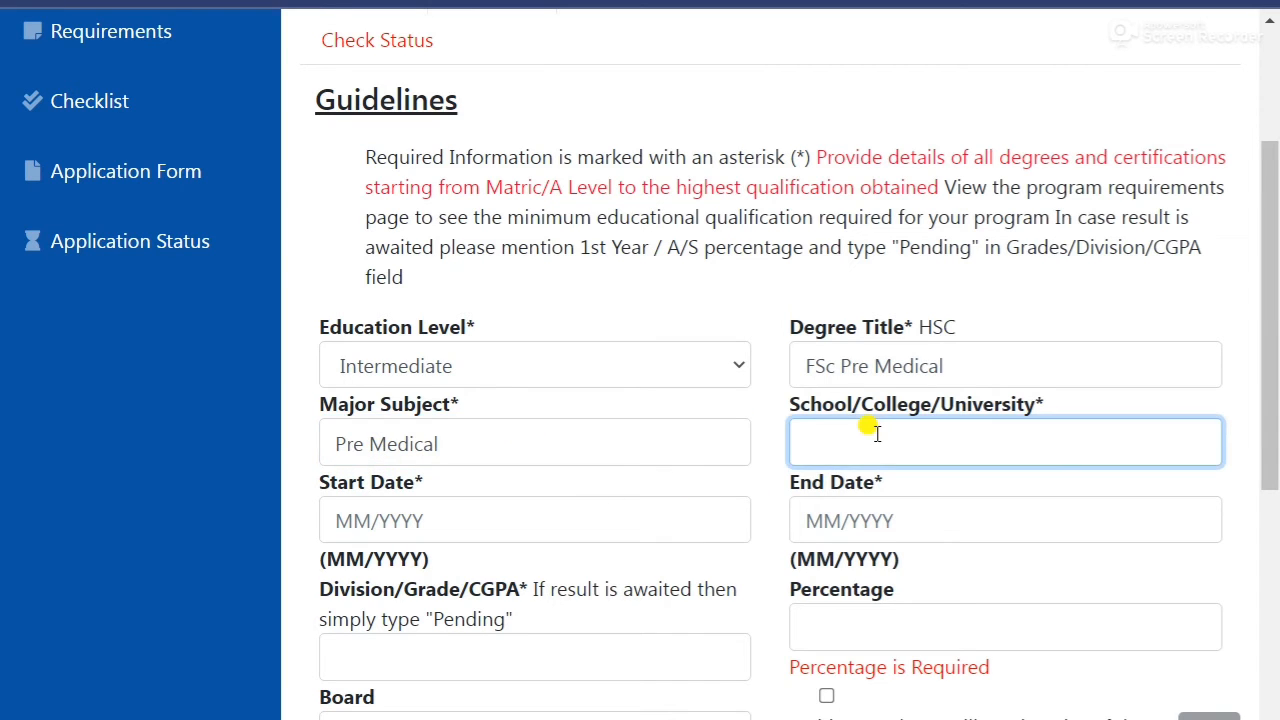
scroll(876, 432, "down", 1)
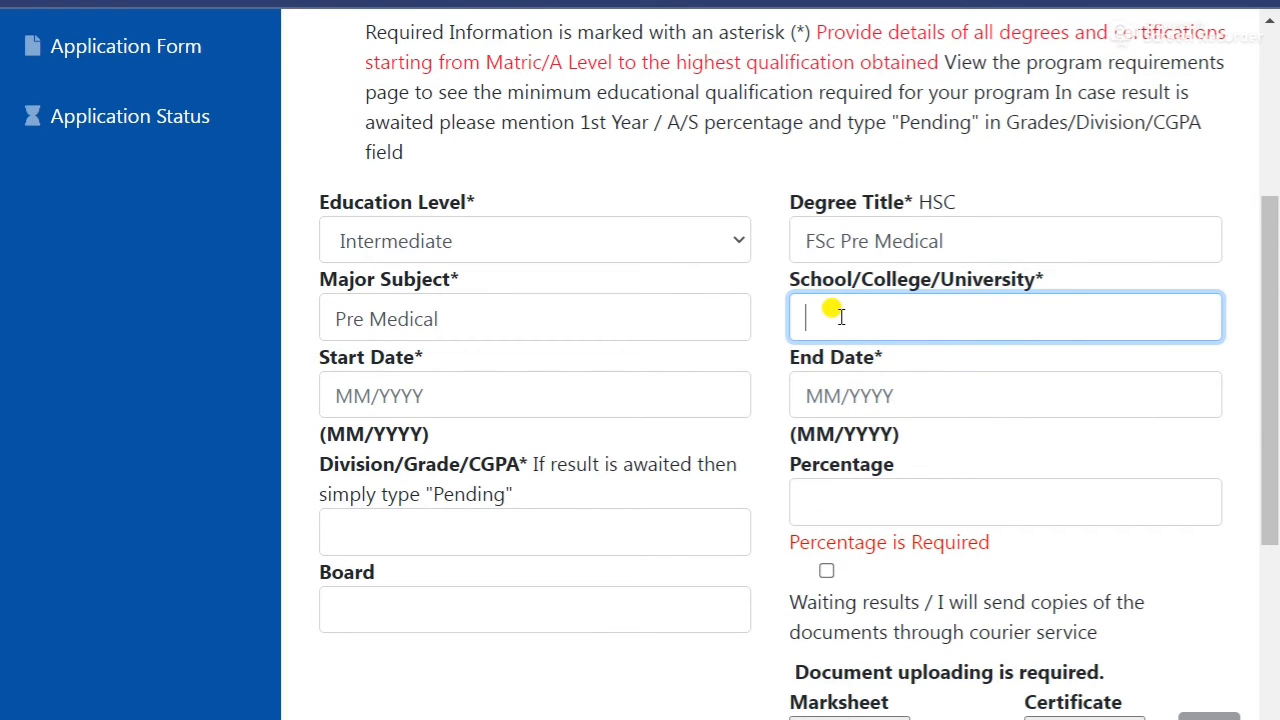
type("Islamia College Isla")
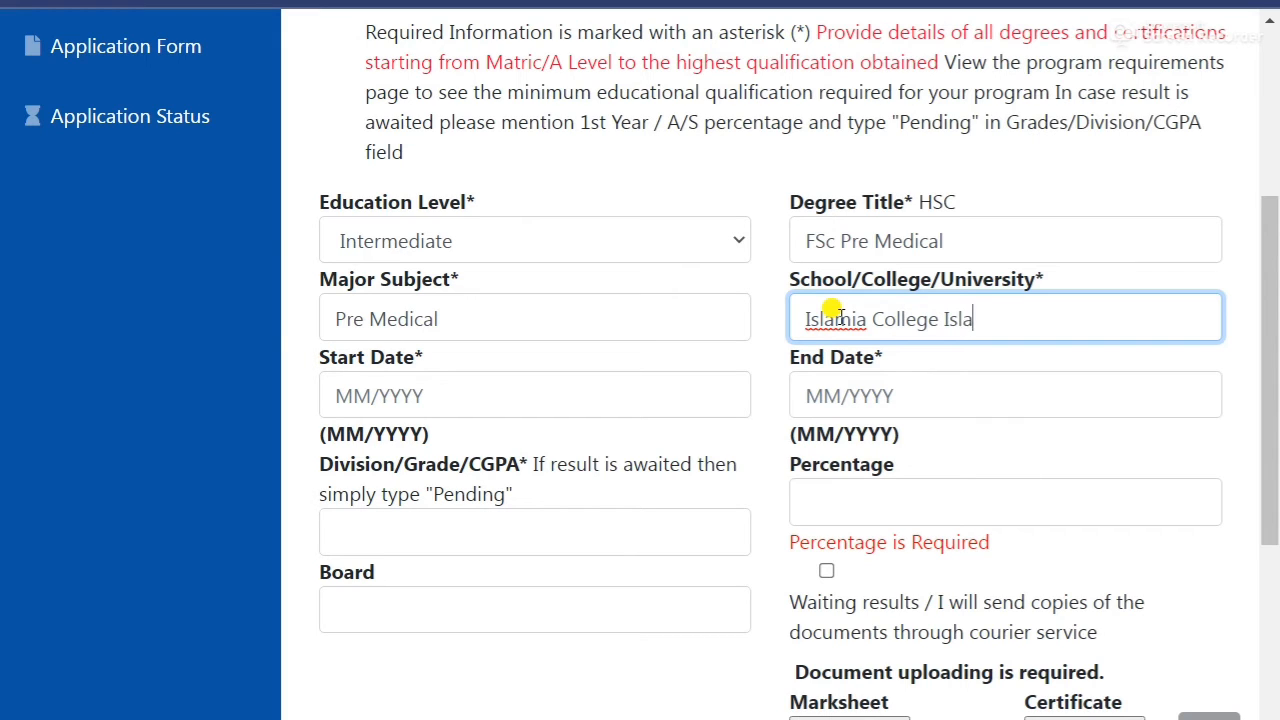
type("mabad")
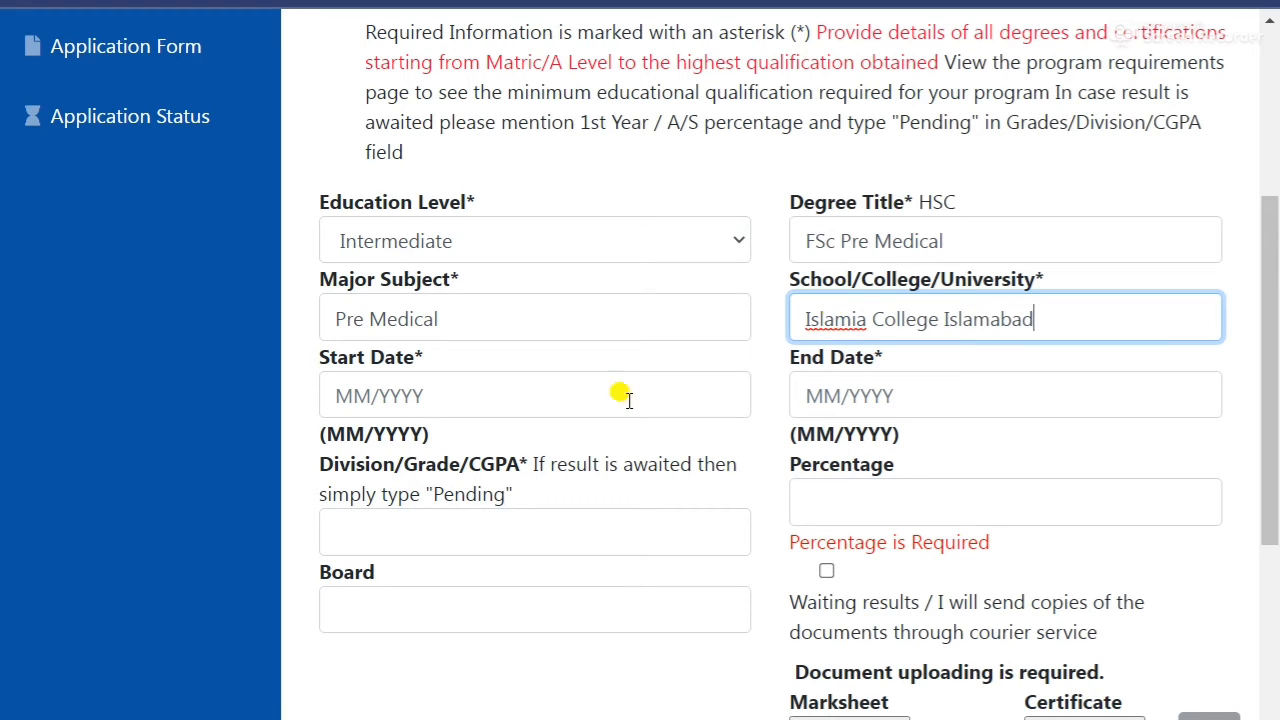
left_click(350, 398)
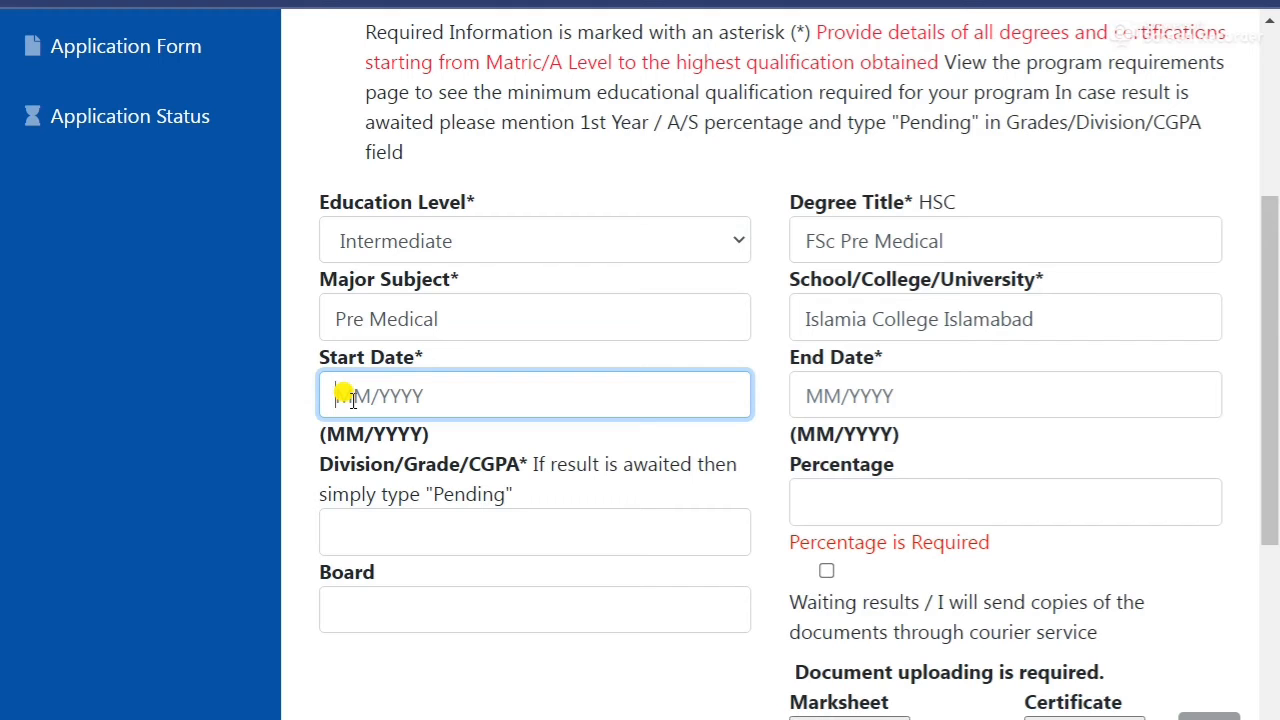
Enter start date 05/2019 and end date 07/2021 for the Intermediate record.
left_click(804, 397)
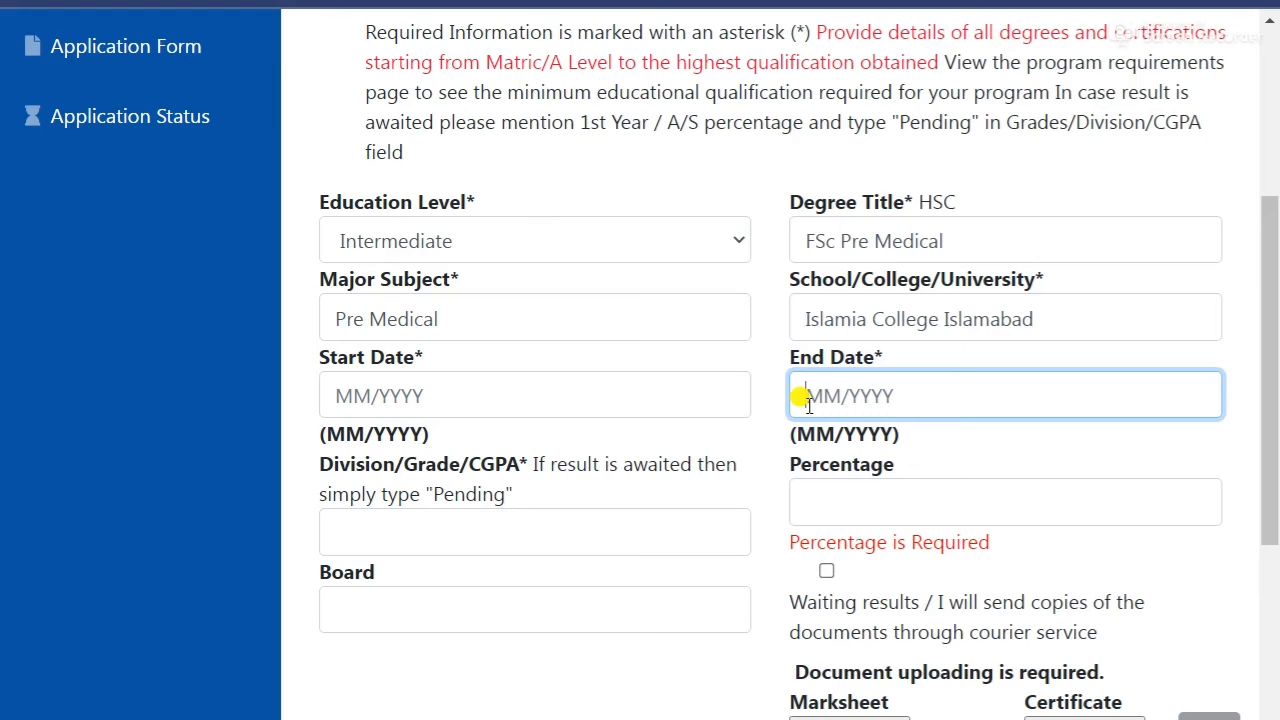
left_click(334, 401)
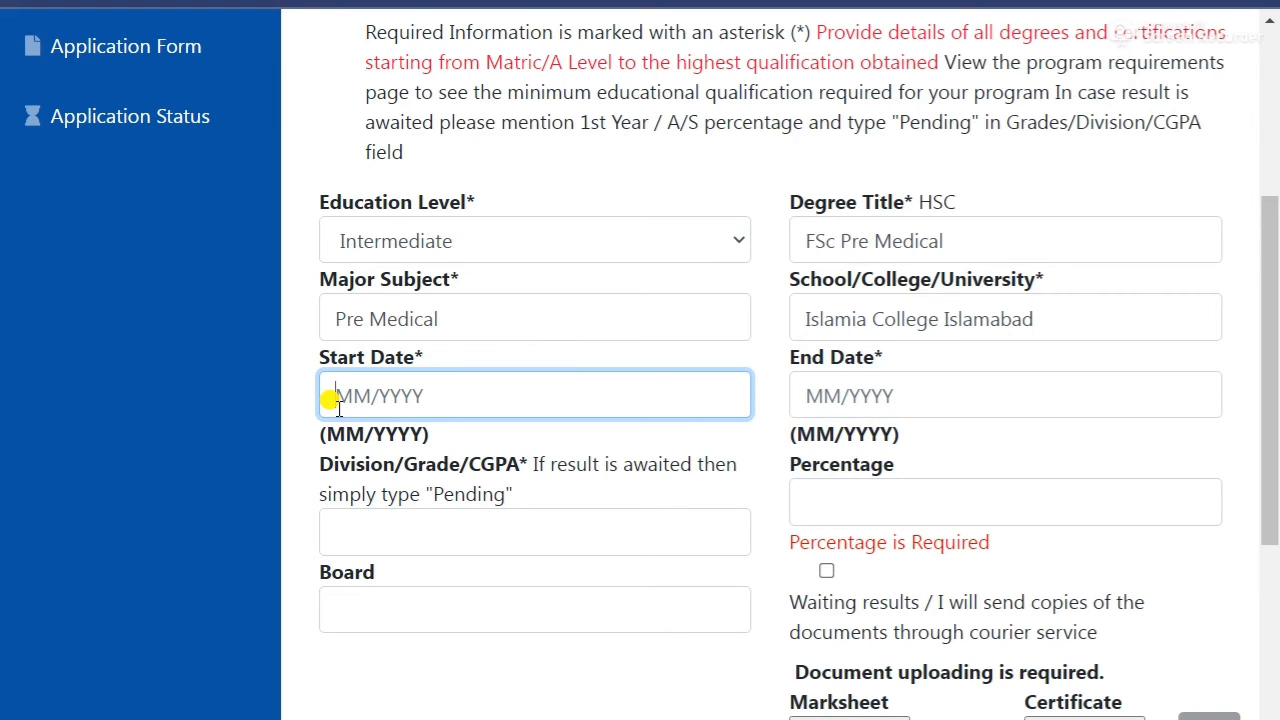
type("05/2020")
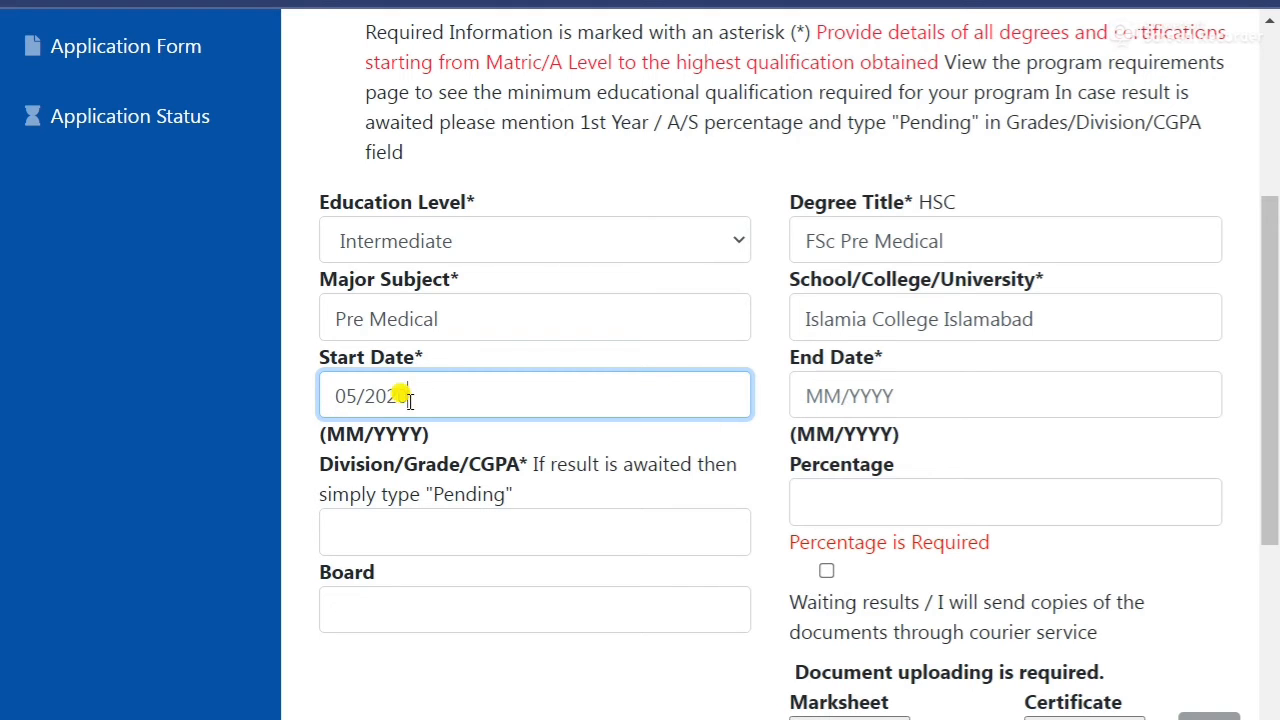
key("BackSpace")
type("19")
left_click(805, 398)
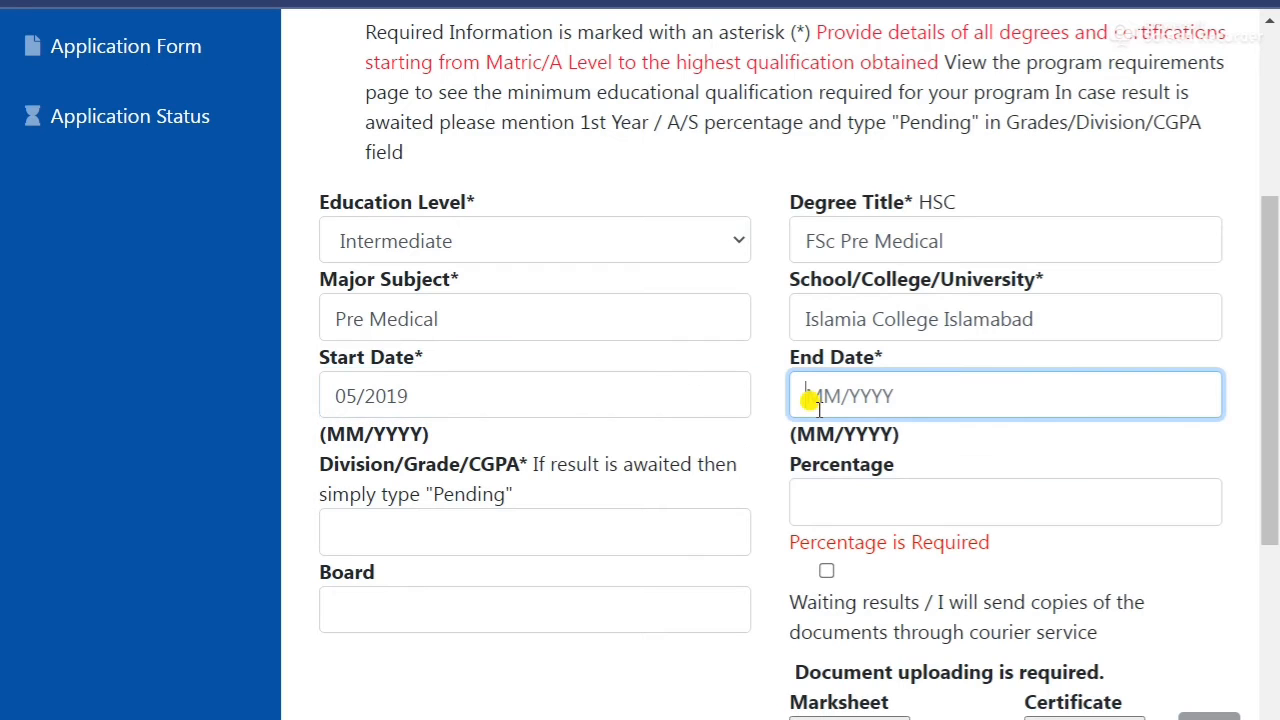
type("07/")
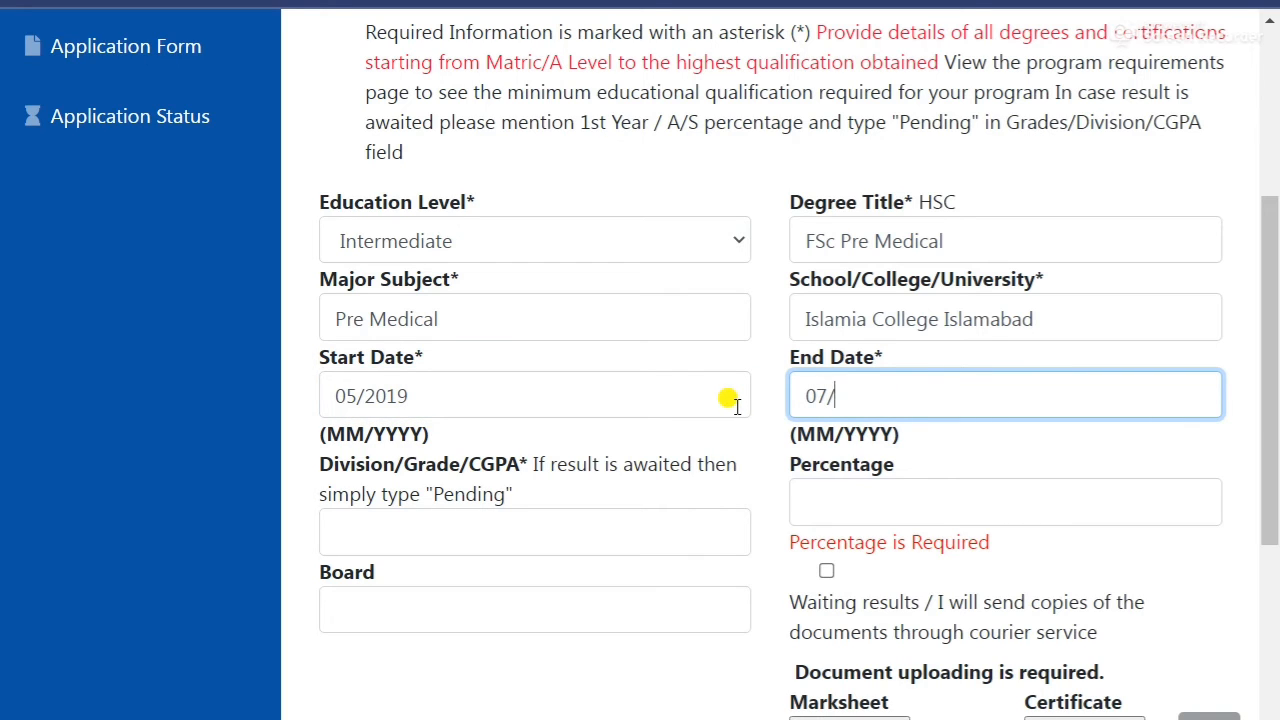
type("2021")
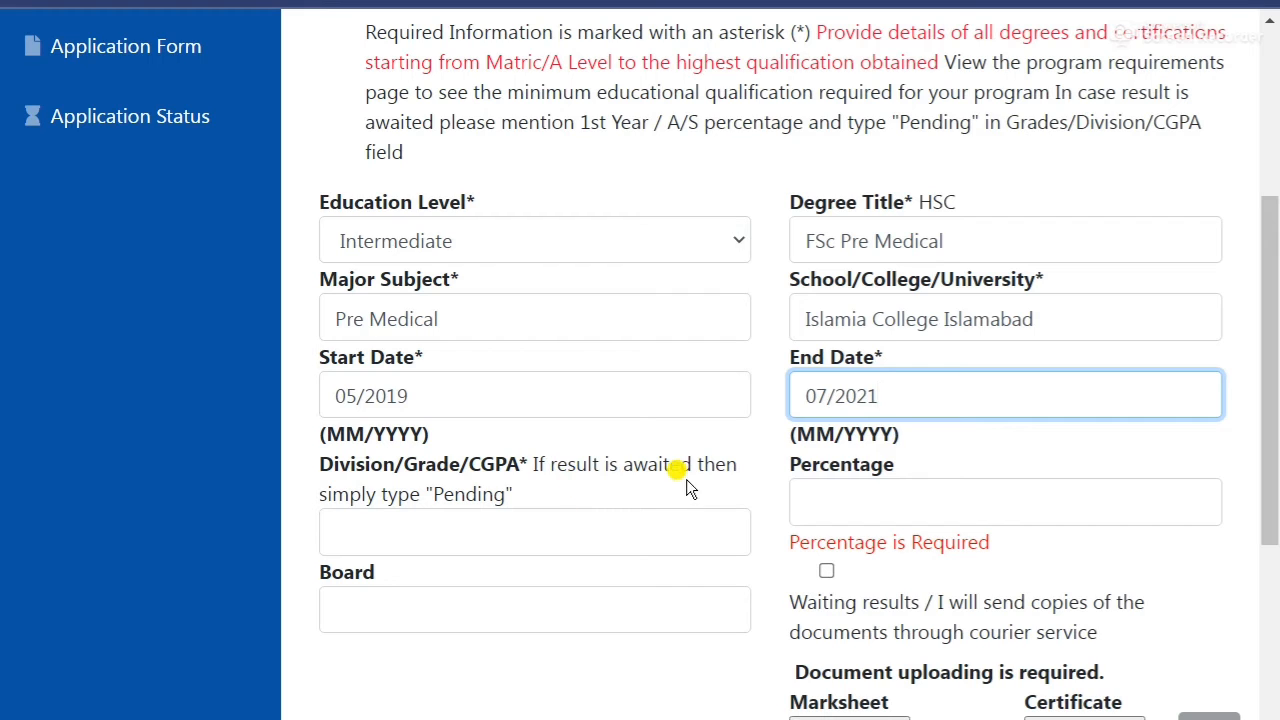
Enter grade Pending, percentage 78 and board BISE Islamabad.
left_click(461, 530)
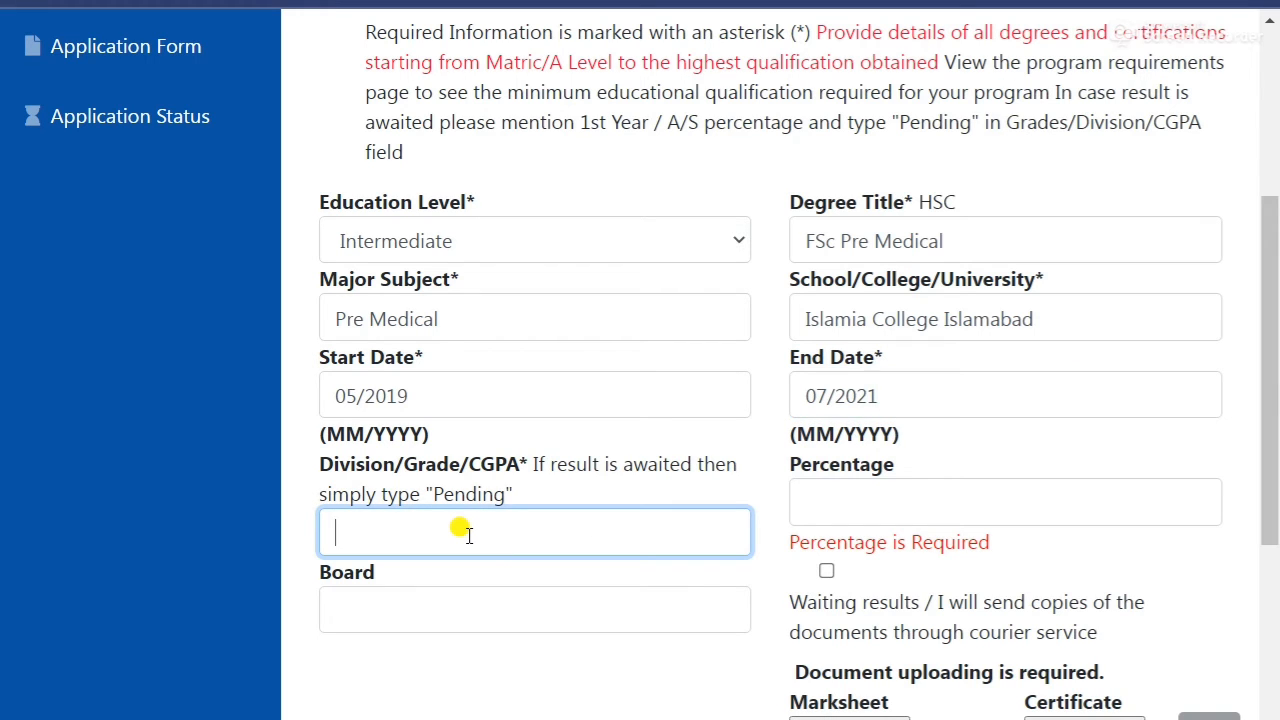
type("Pending")
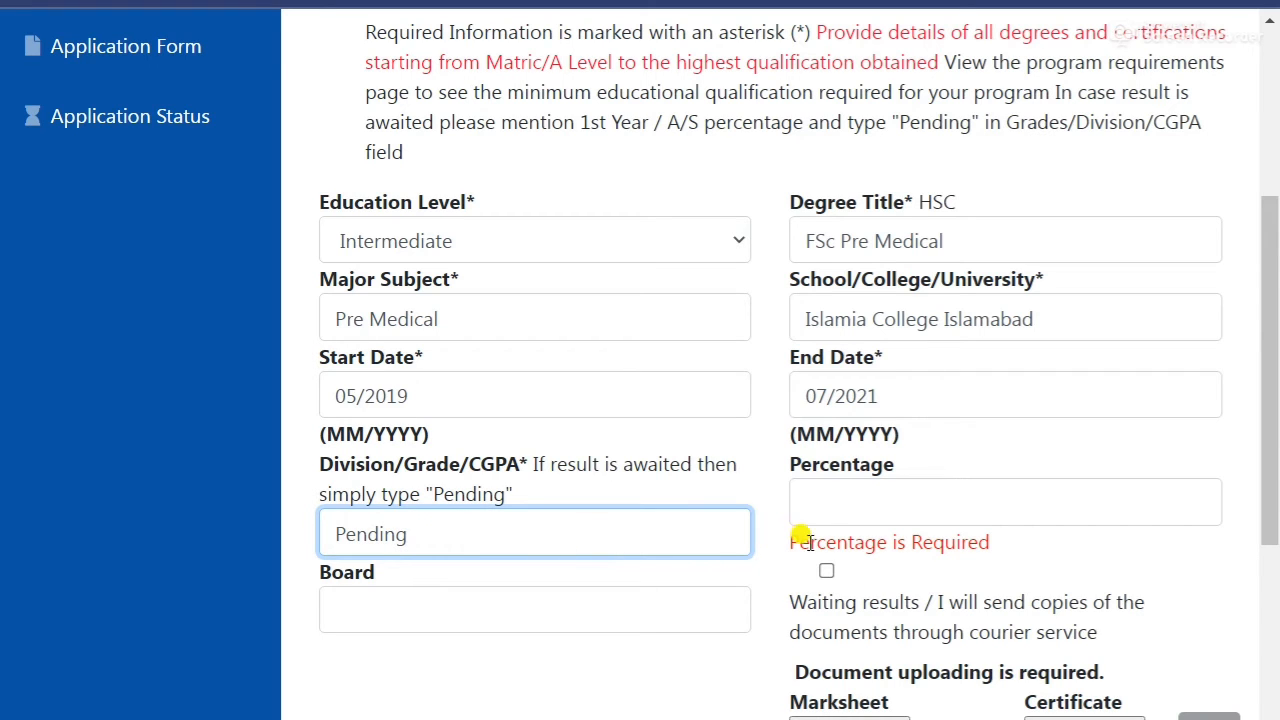
left_click(818, 503)
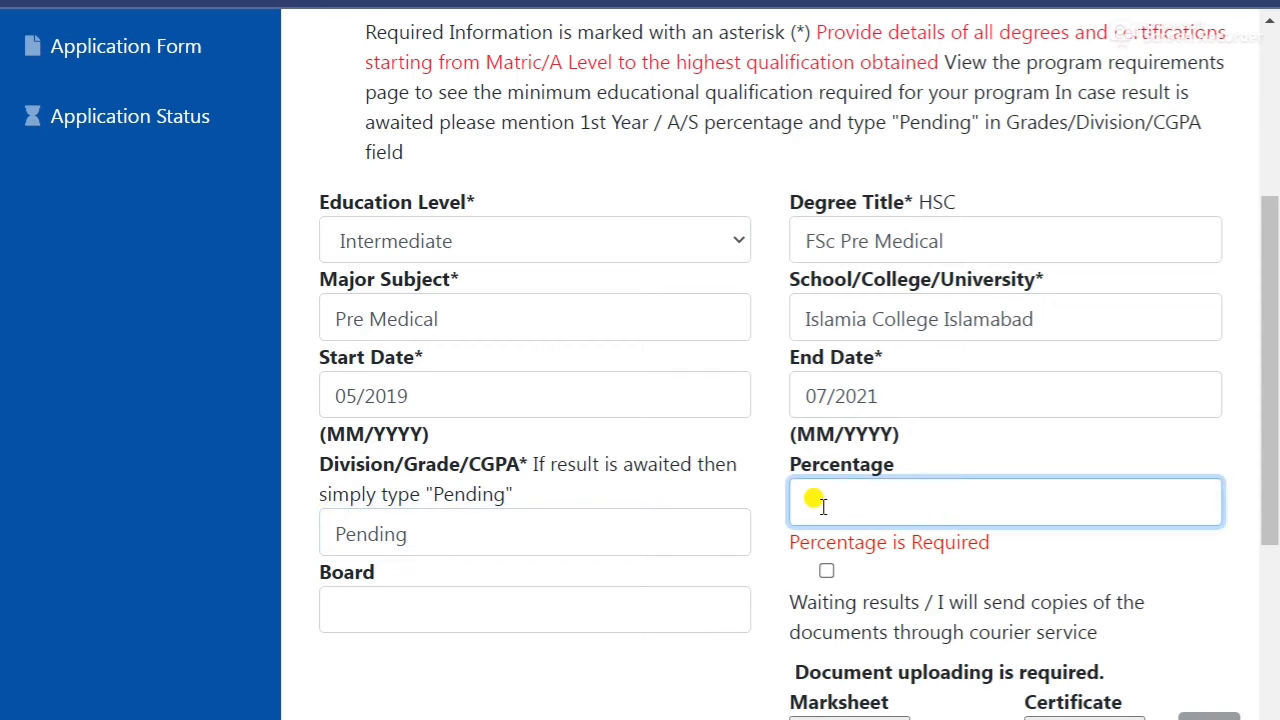
type("78")
scroll(815, 500, "down", 1)
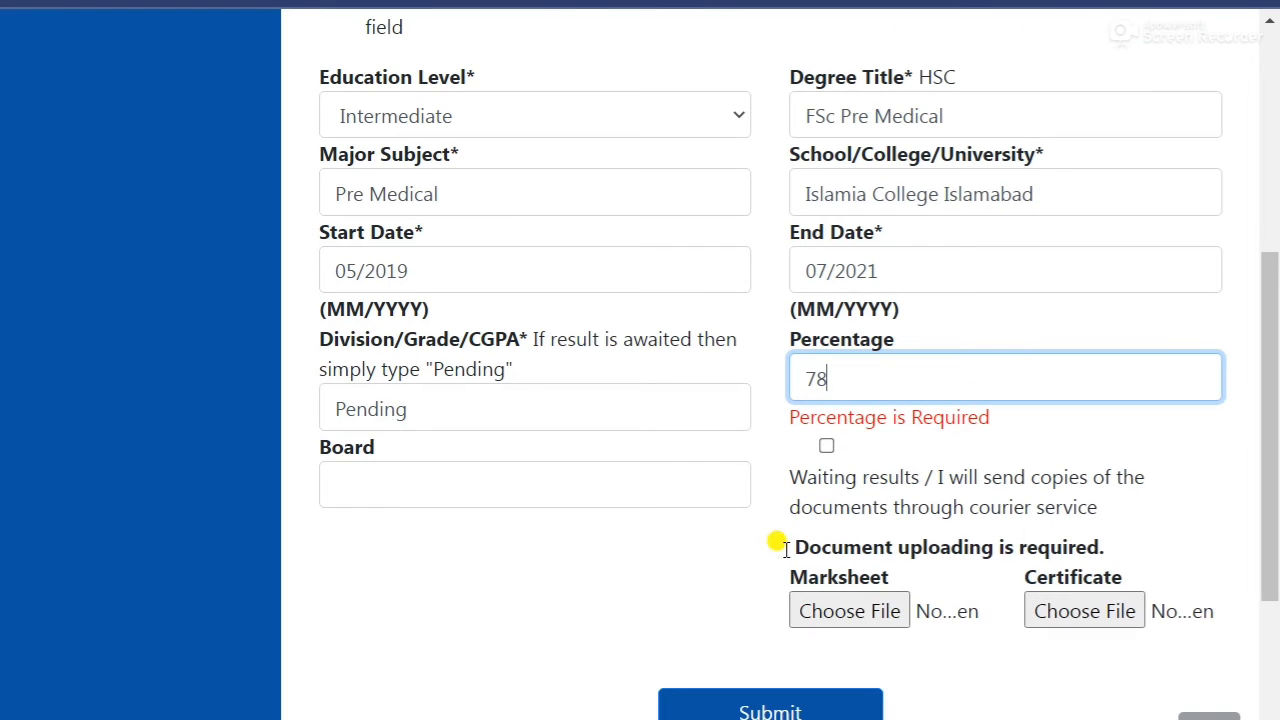
left_click(362, 486)
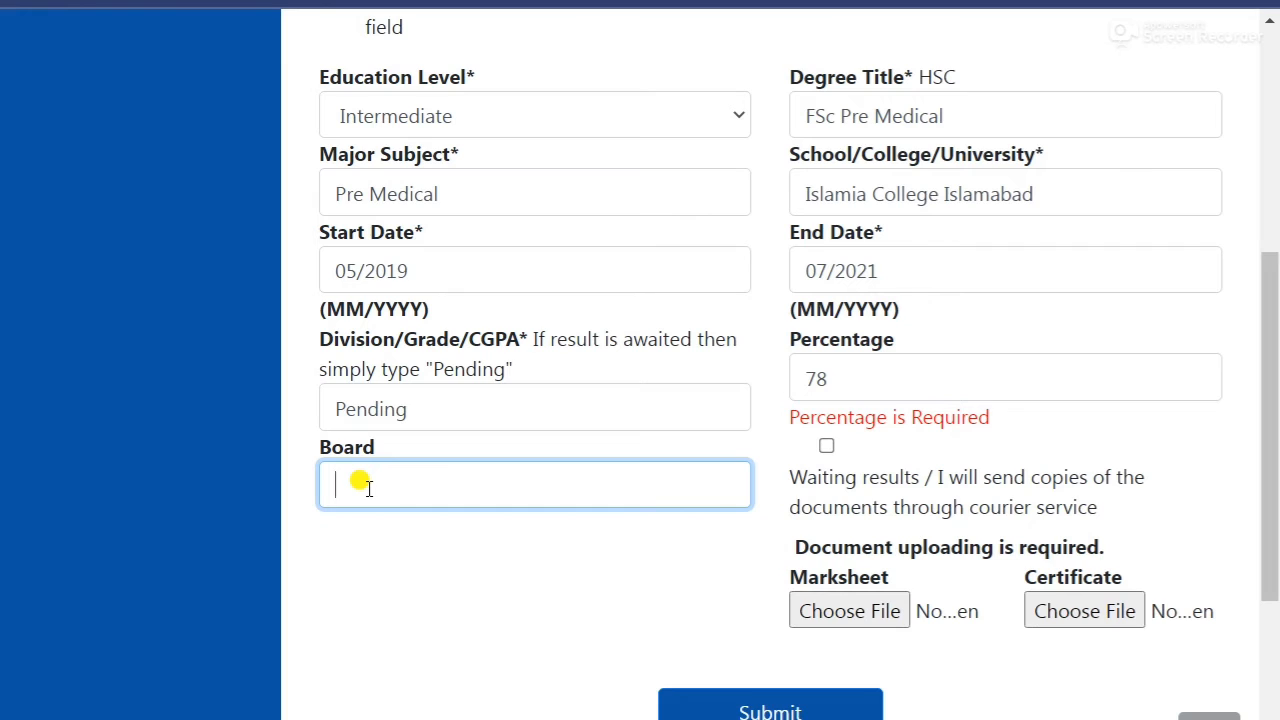
type("BISE Islamabad")
left_click(637, 622)
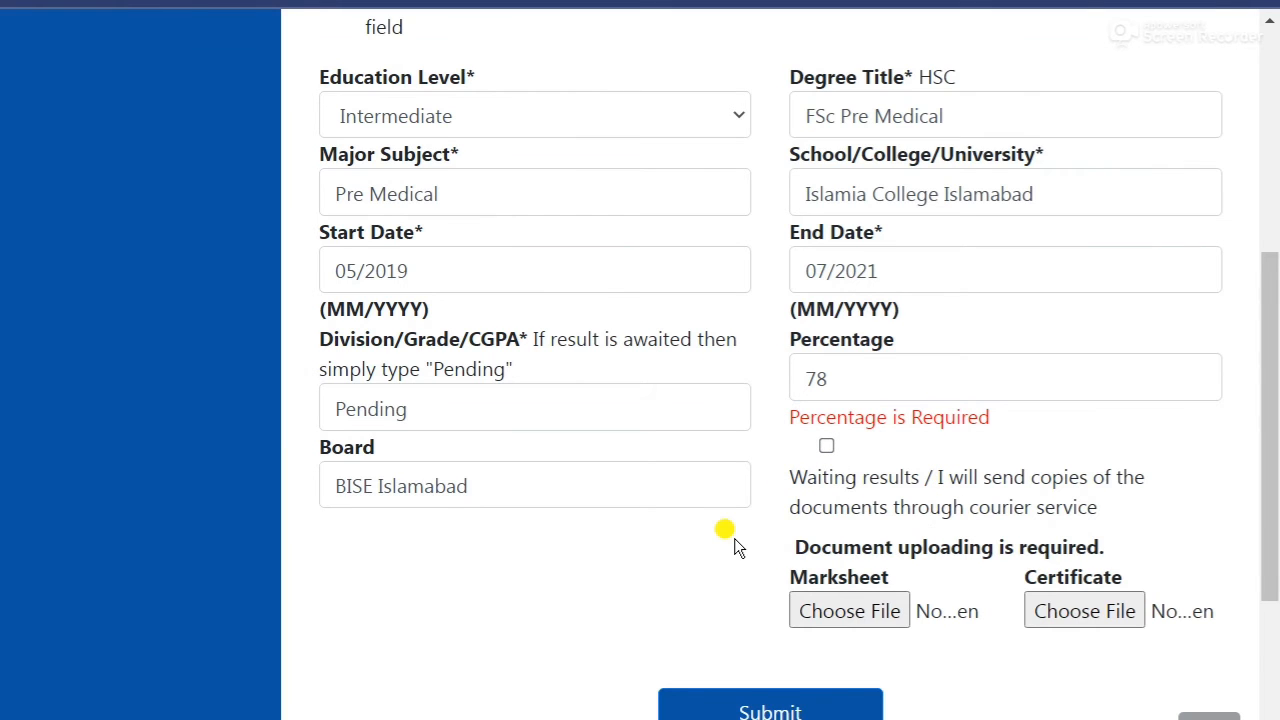
scroll(734, 538, "down", 2)
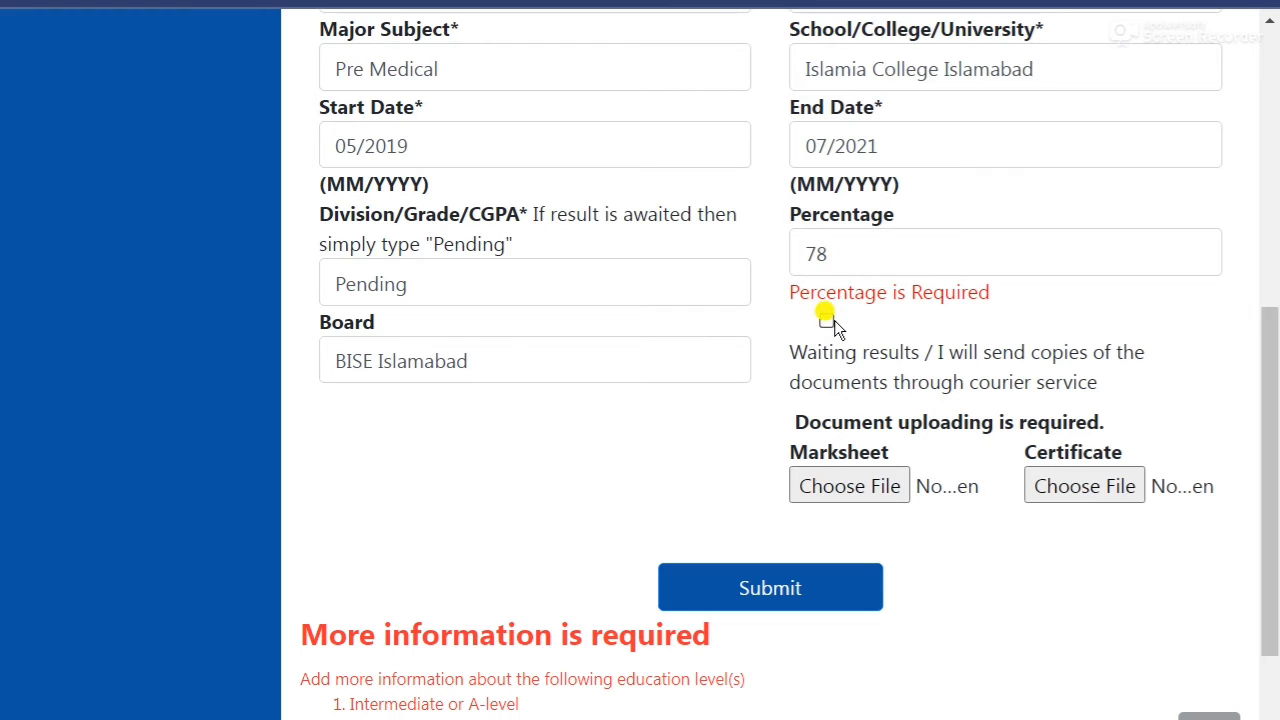
Choose a marksheet image file to attach to the Intermediate record.
scroll(555, 511, "down", 1)
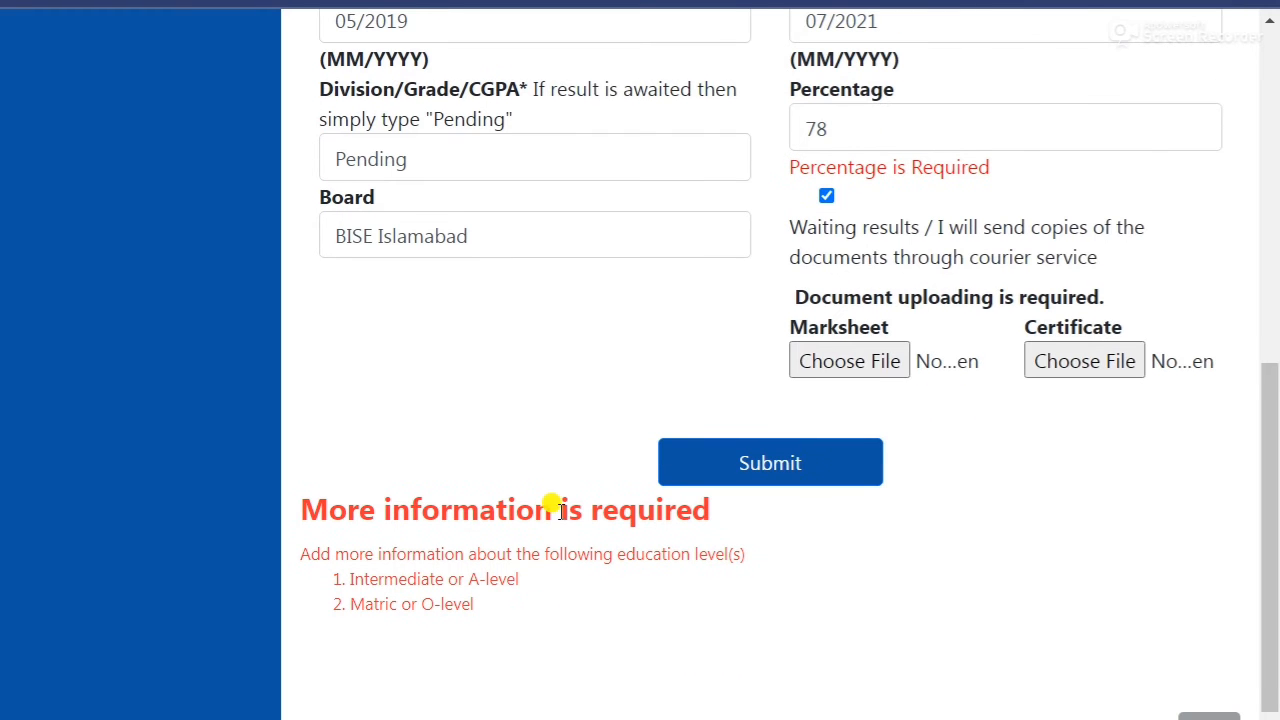
left_click(821, 362)
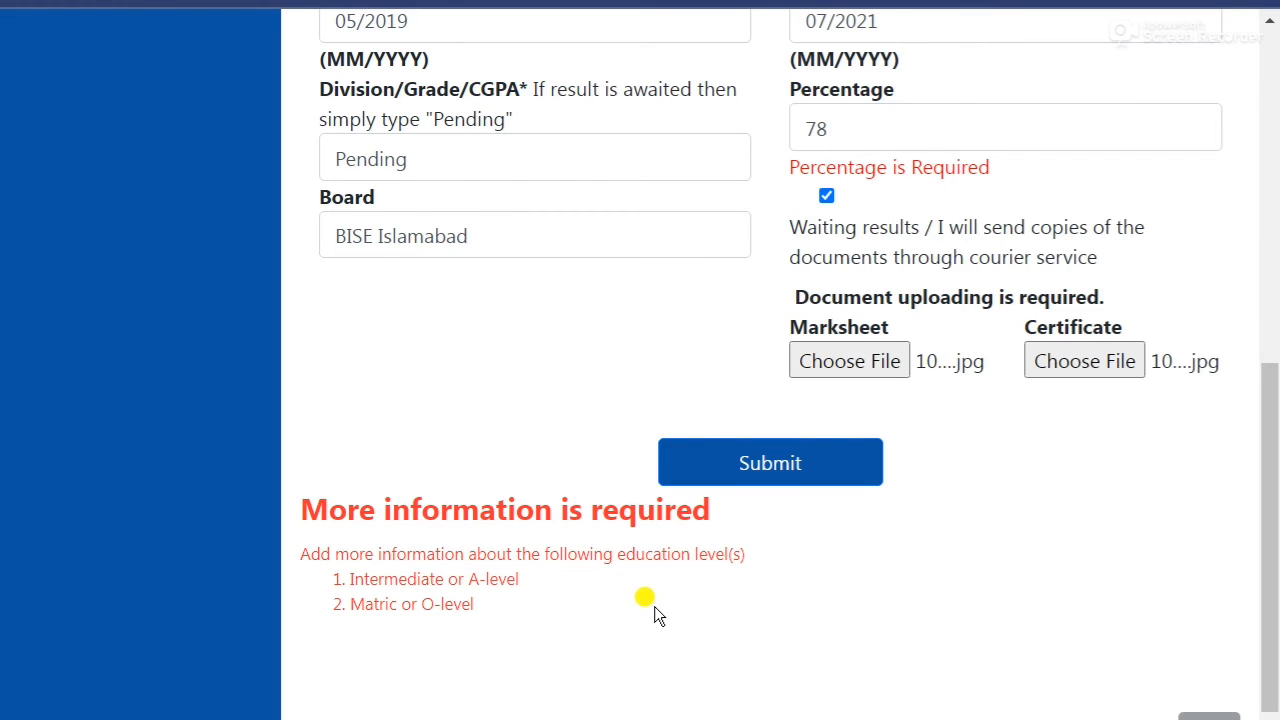
scroll(654, 606, "up", 5)
scroll(652, 606, "up", 1)
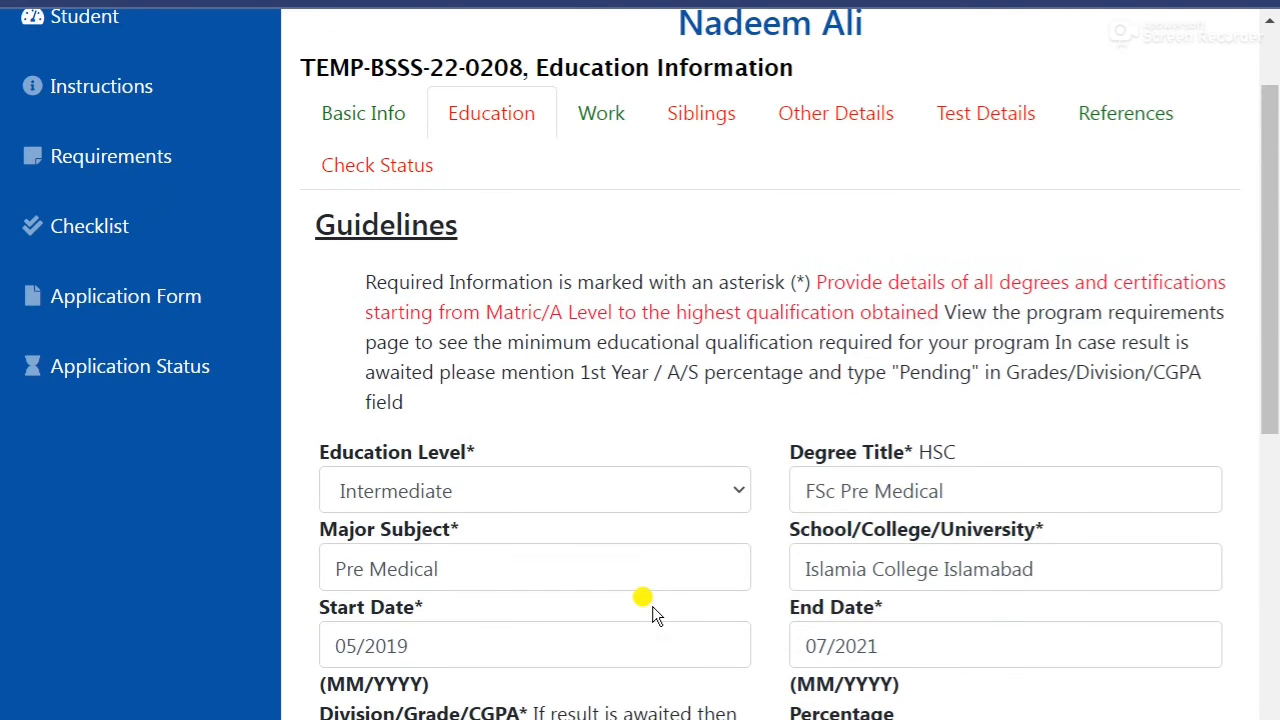
scroll(652, 606, "down", 7)
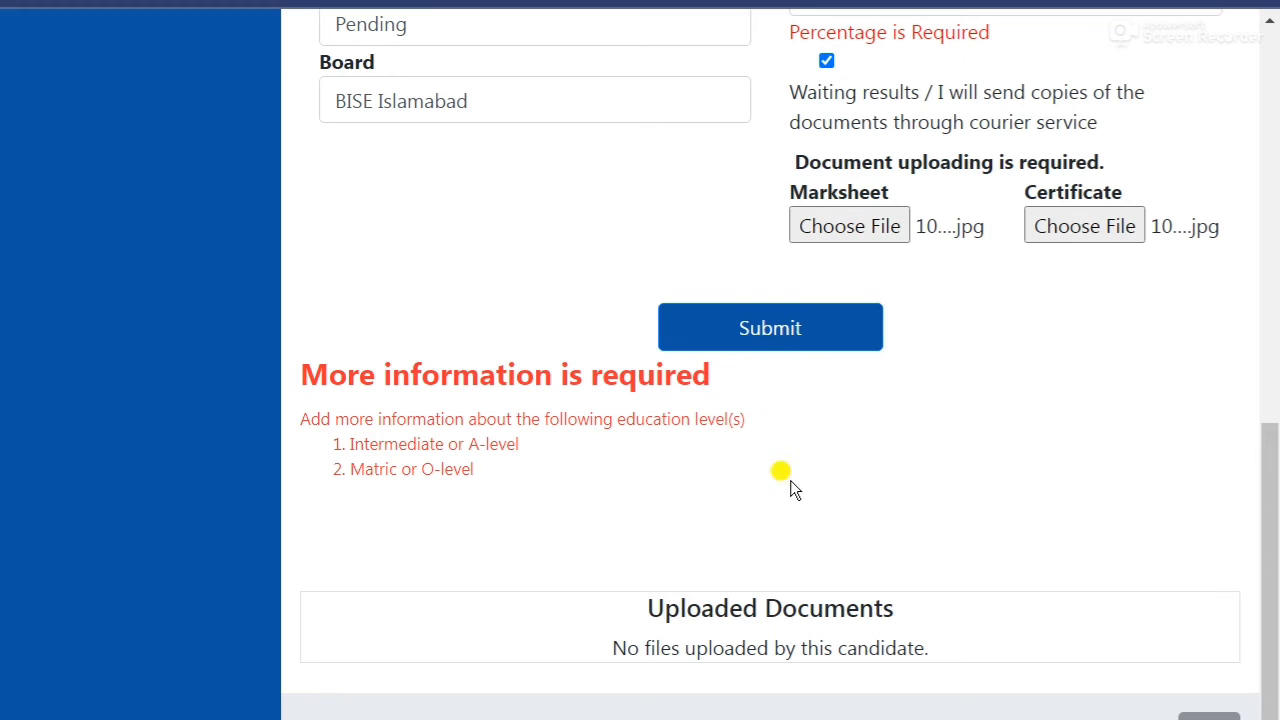
Submit the Intermediate record and check that it is listed with Degree.jpg and MarkSheet.jpg uploaded.
left_click(784, 333)
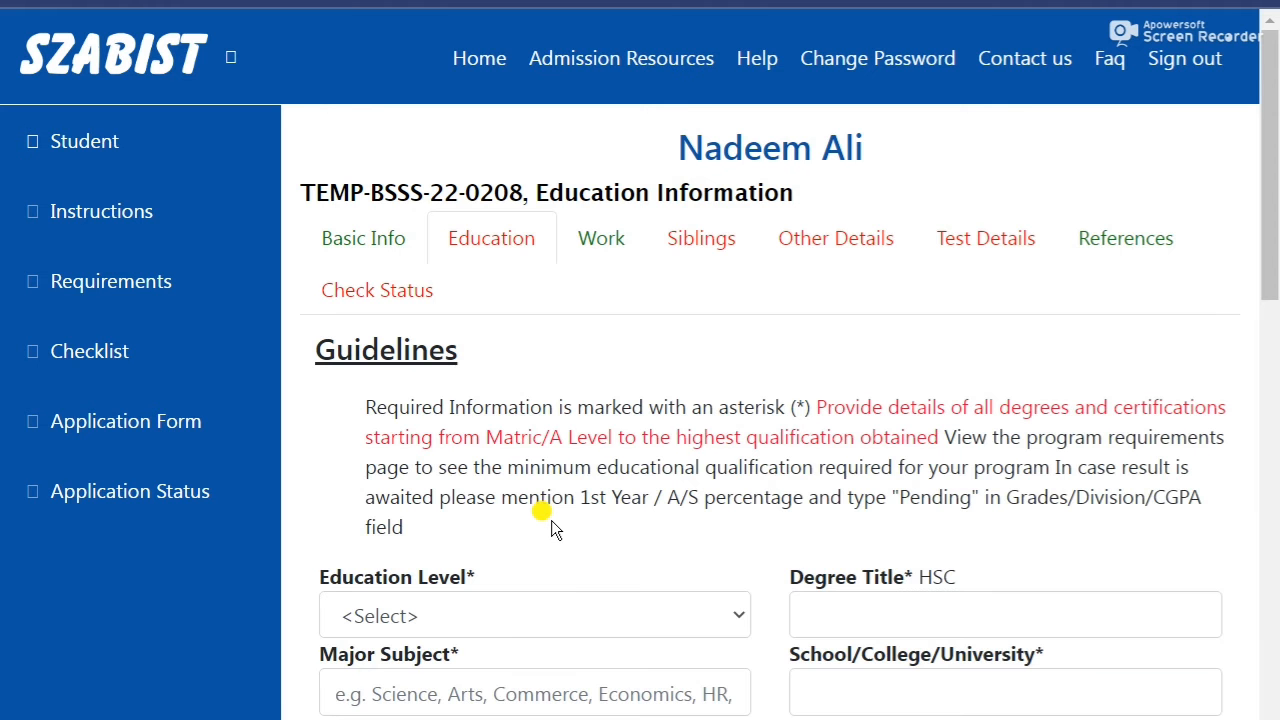
scroll(522, 424, "down", 1)
scroll(487, 488, "down", 10)
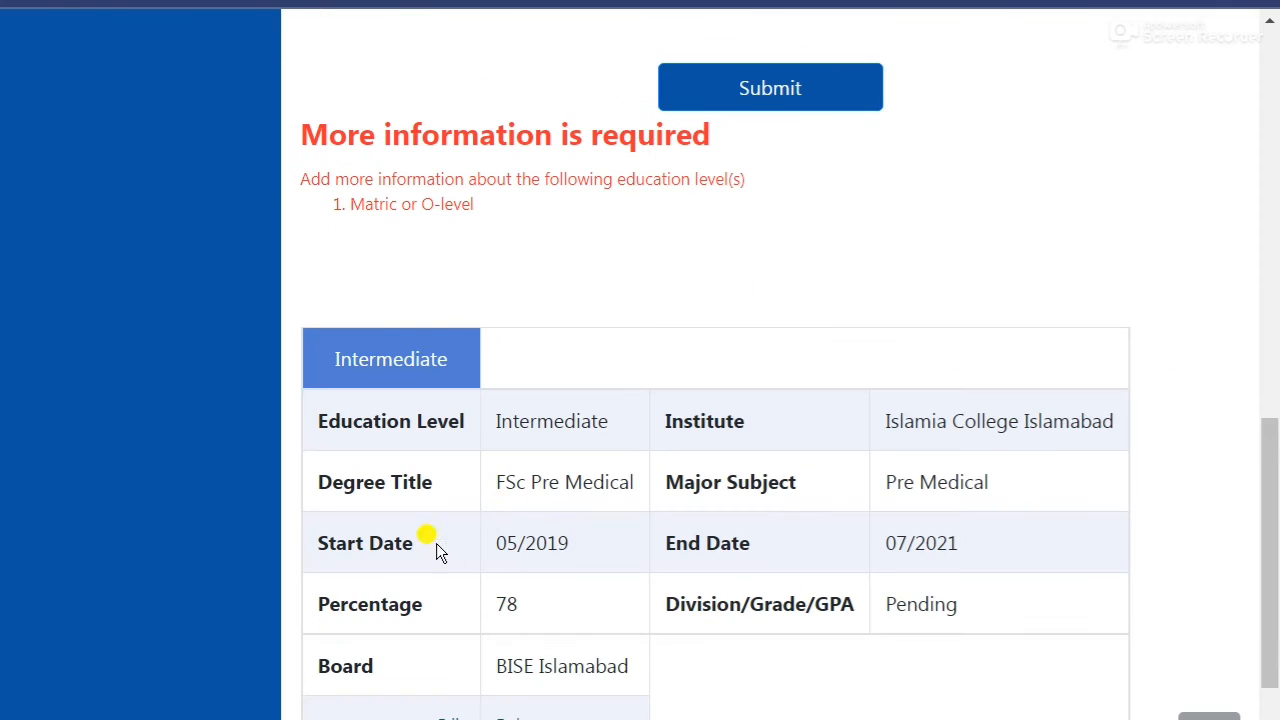
scroll(426, 600, "down", 2)
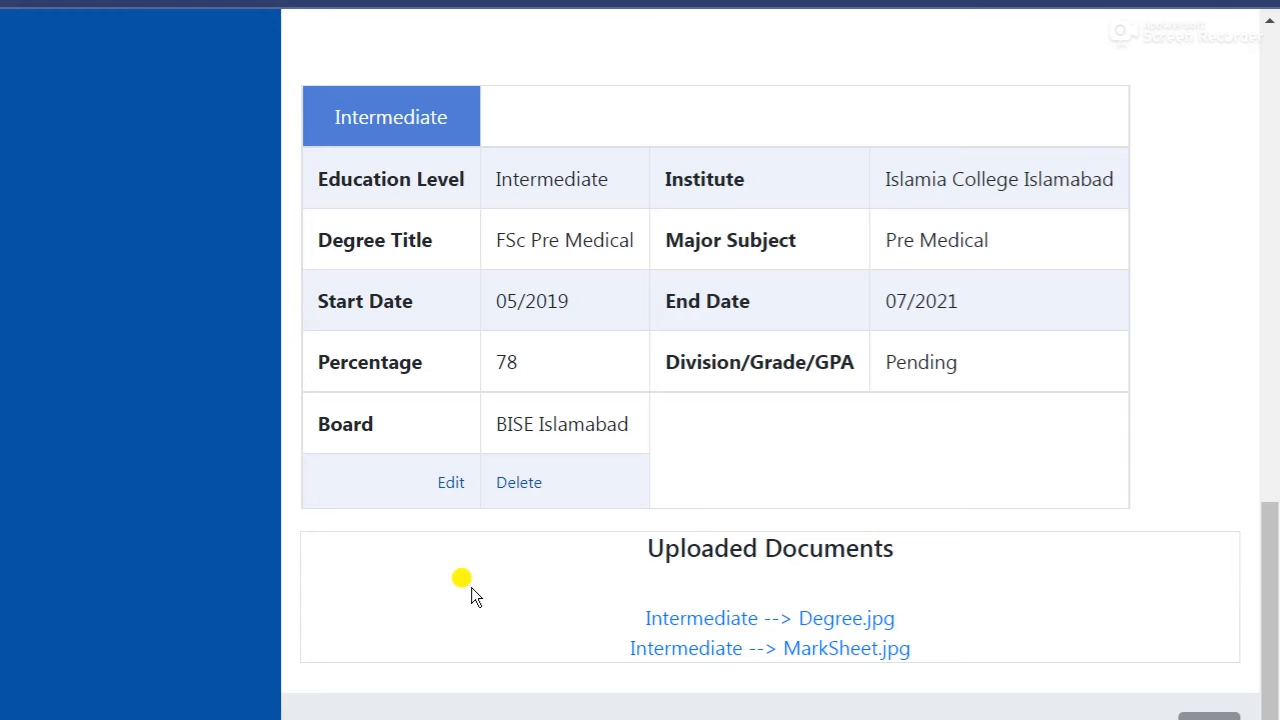
scroll(474, 594, "up", 5)
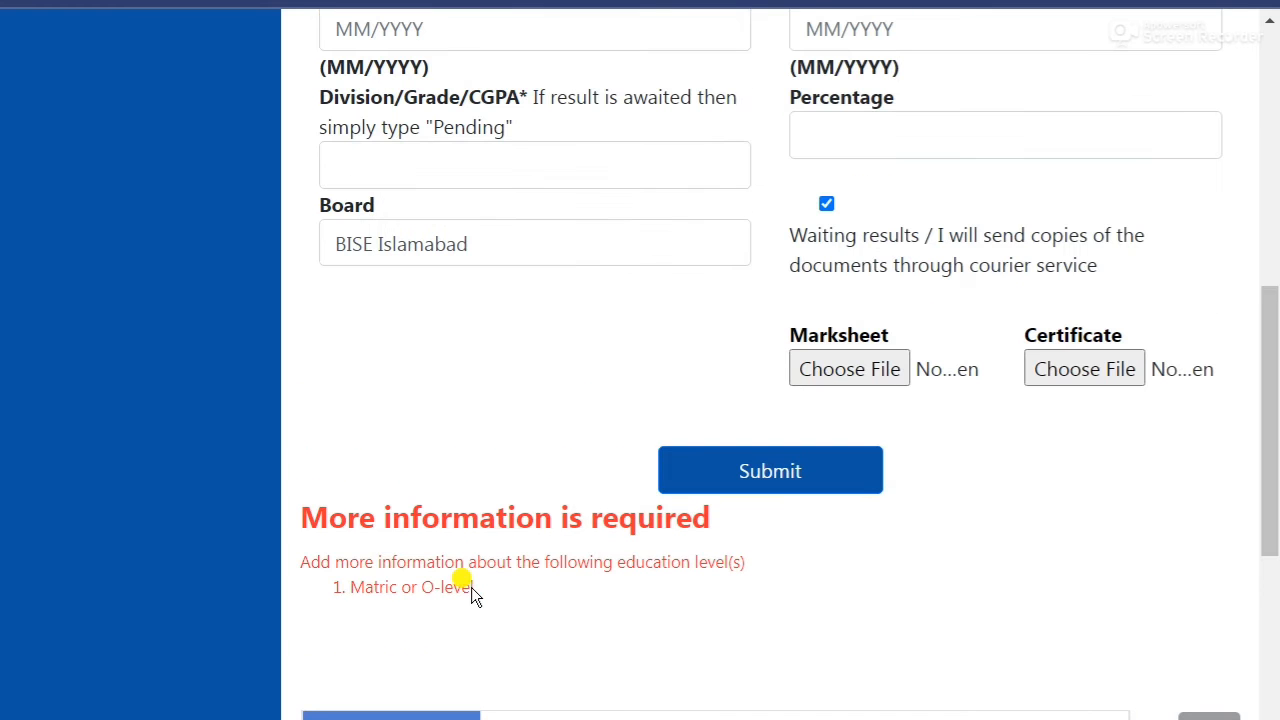
left_click_drag(352, 588, 464, 590)
scroll(440, 590, "up", 3)
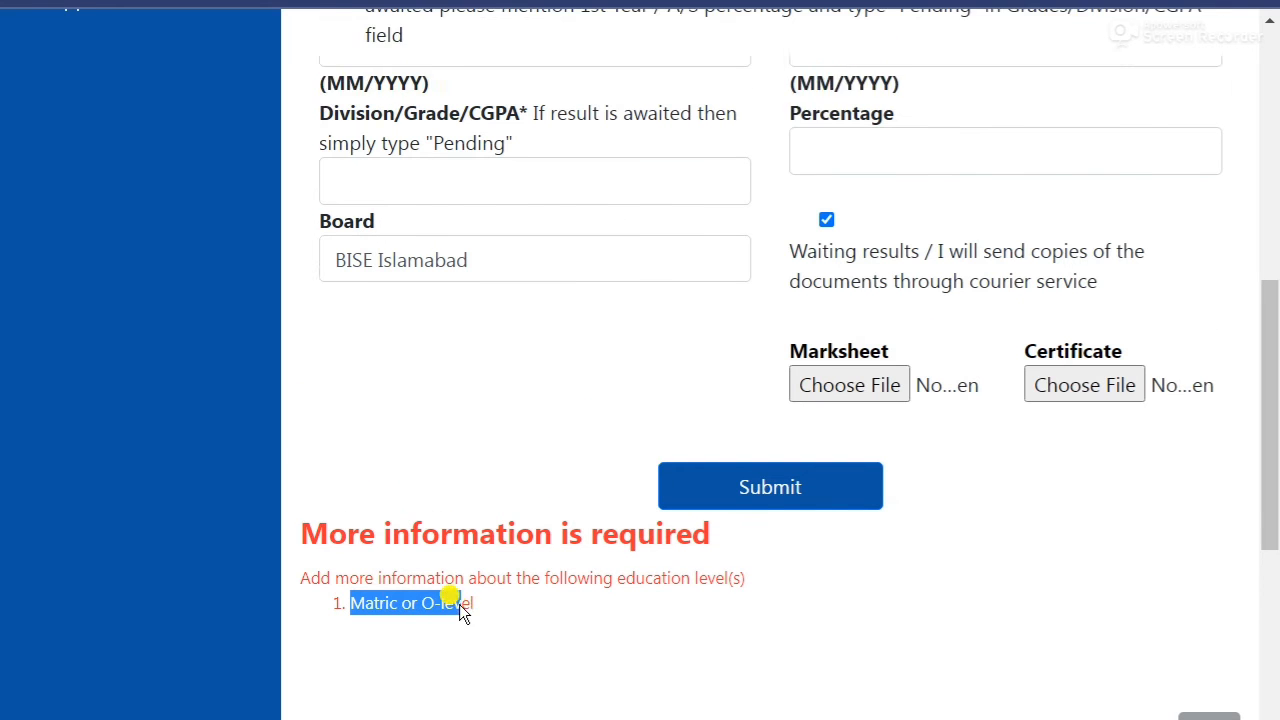
scroll(426, 585, "up", 4)
left_click(443, 501)
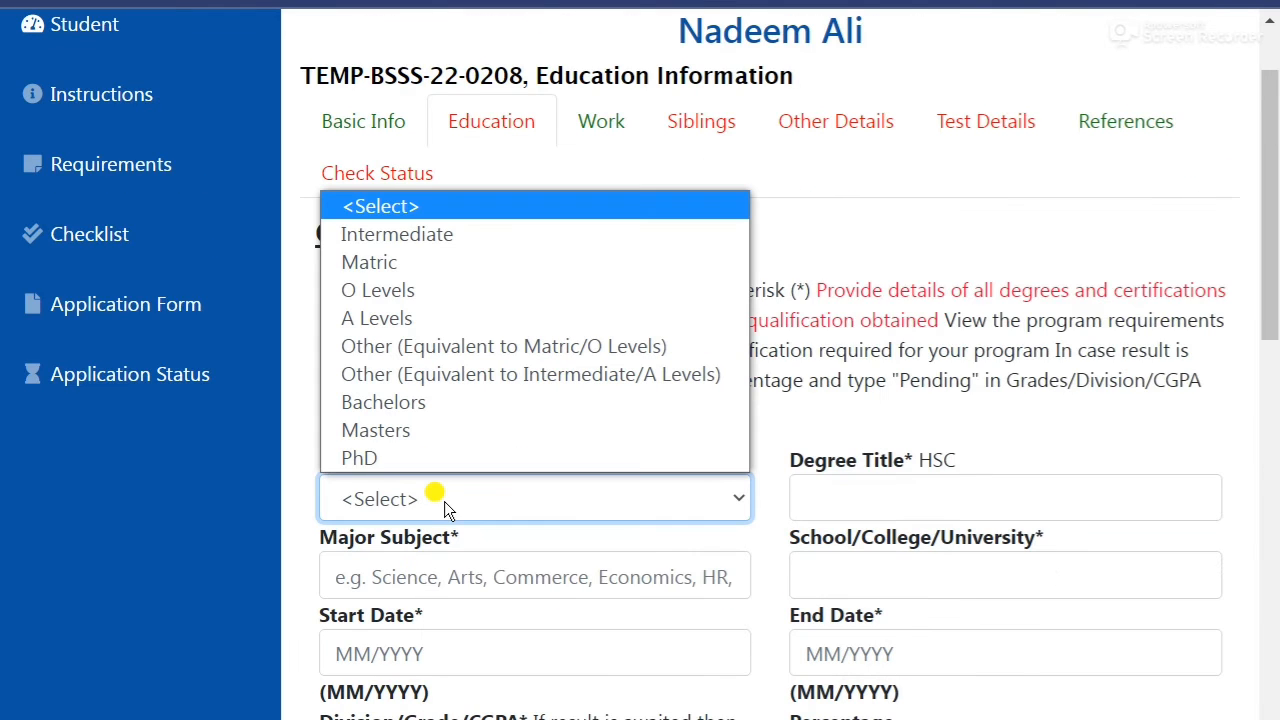
left_click(418, 263)
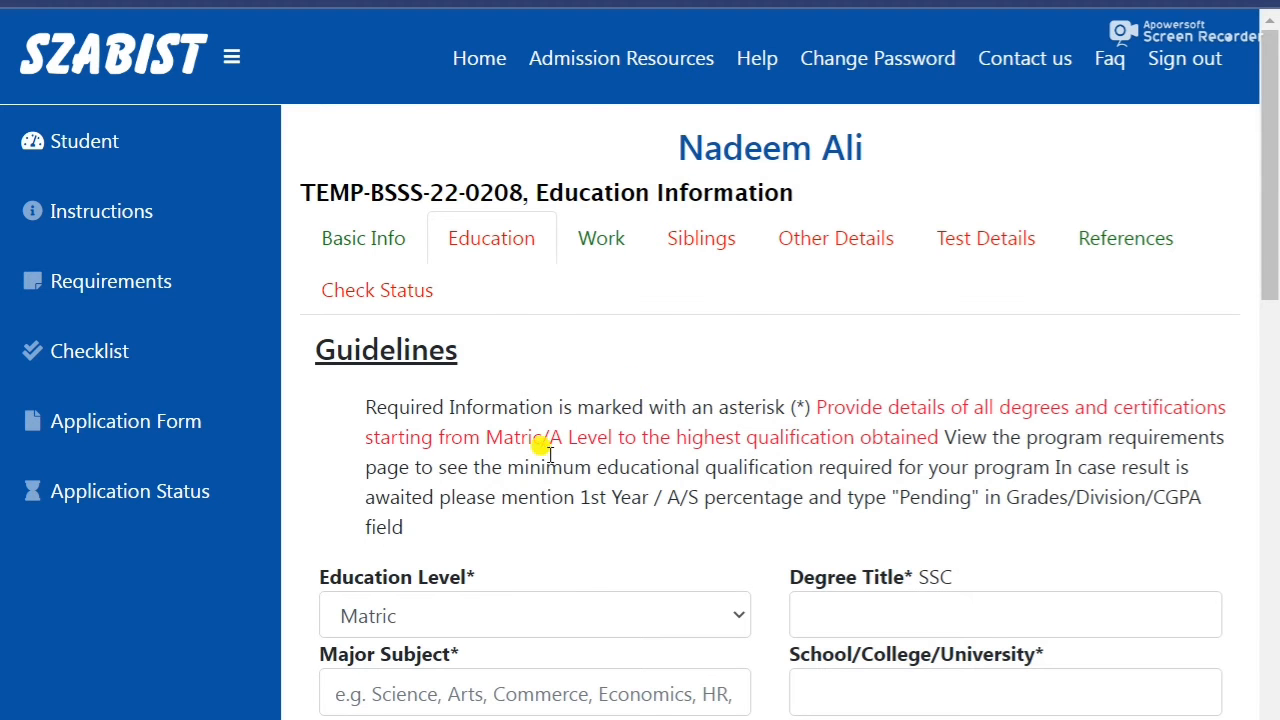
scroll(450, 685, "down", 1)
scroll(921, 468, "down", 5)
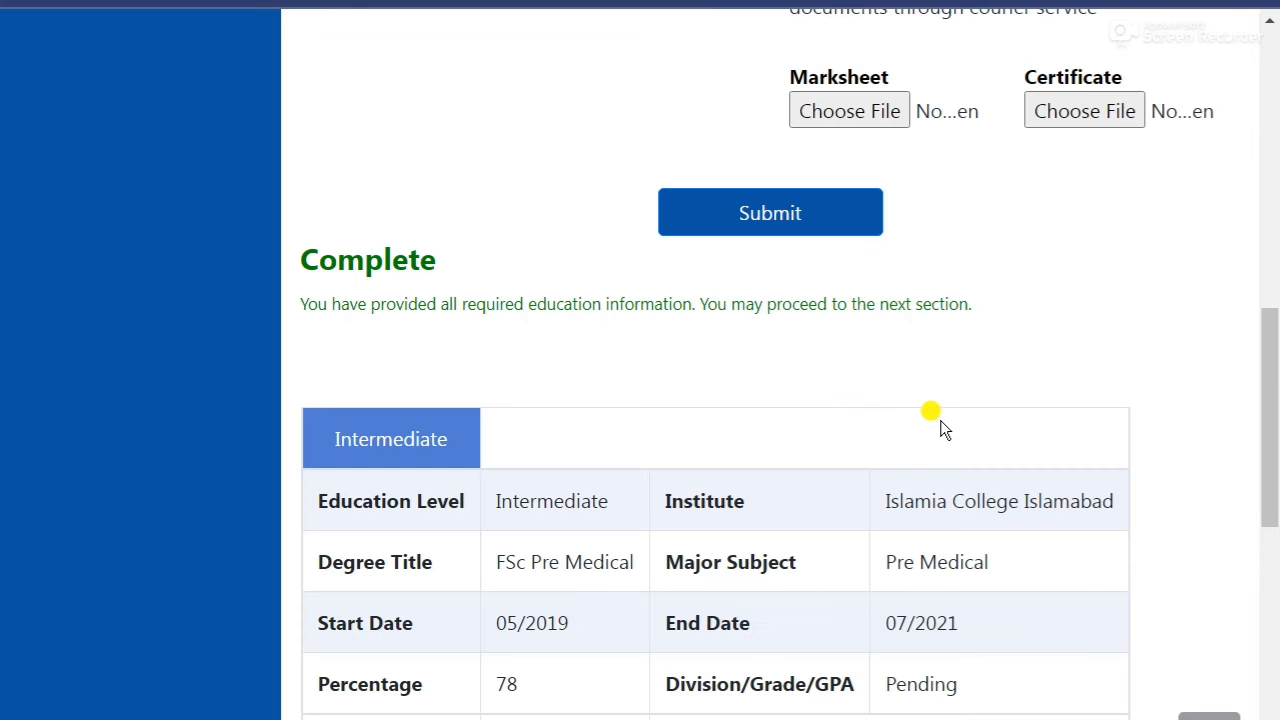
scroll(1140, 365, "down", 4)
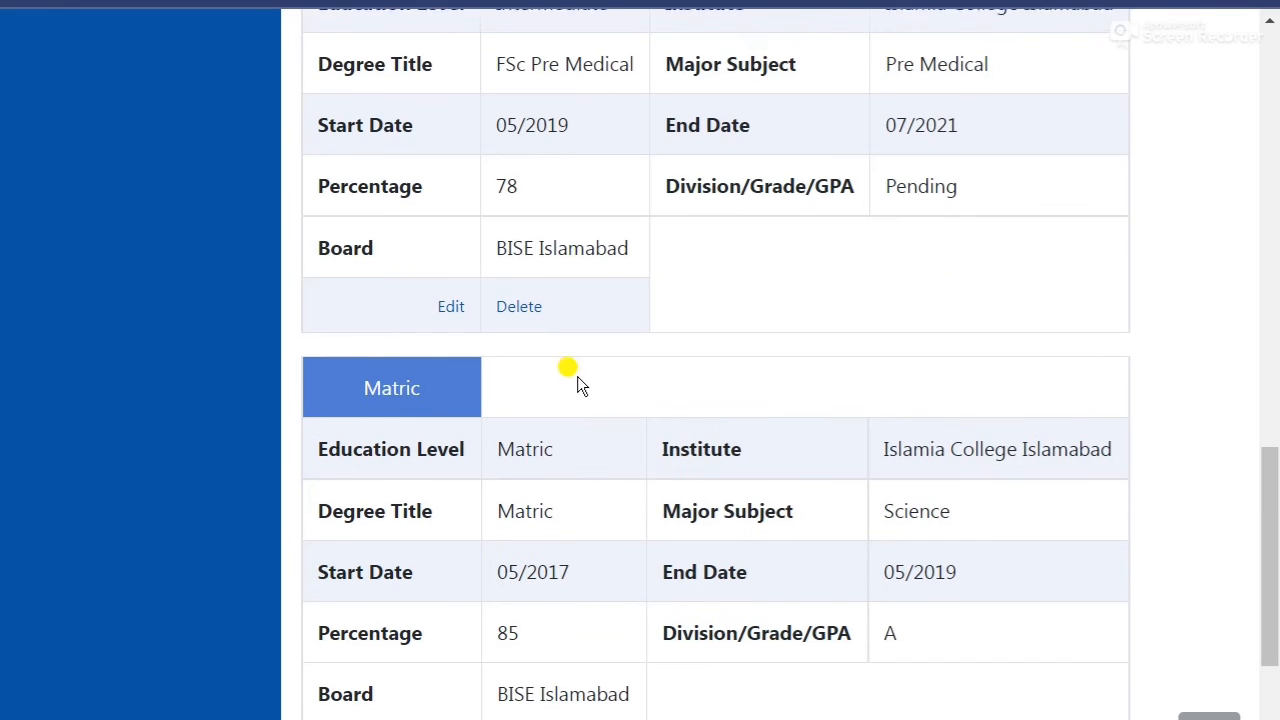
scroll(577, 378, "up", 3)
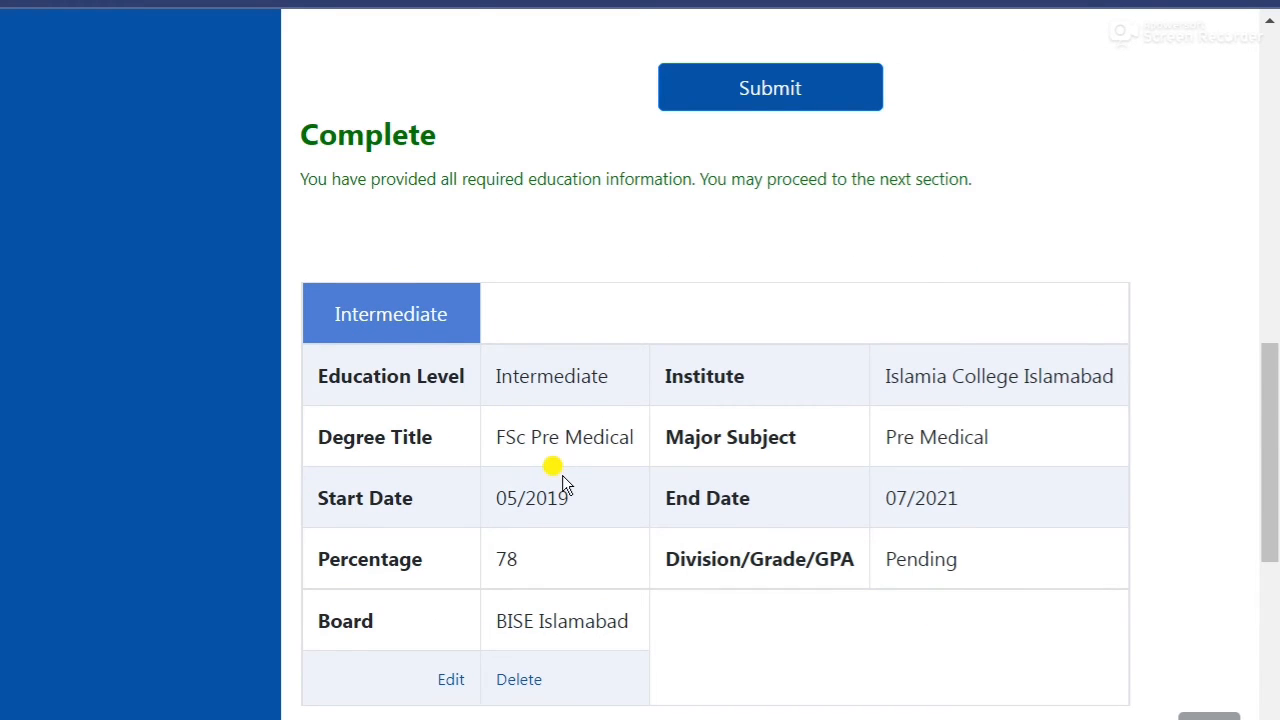
scroll(562, 480, "down", 4)
scroll(674, 651, "down", 2)
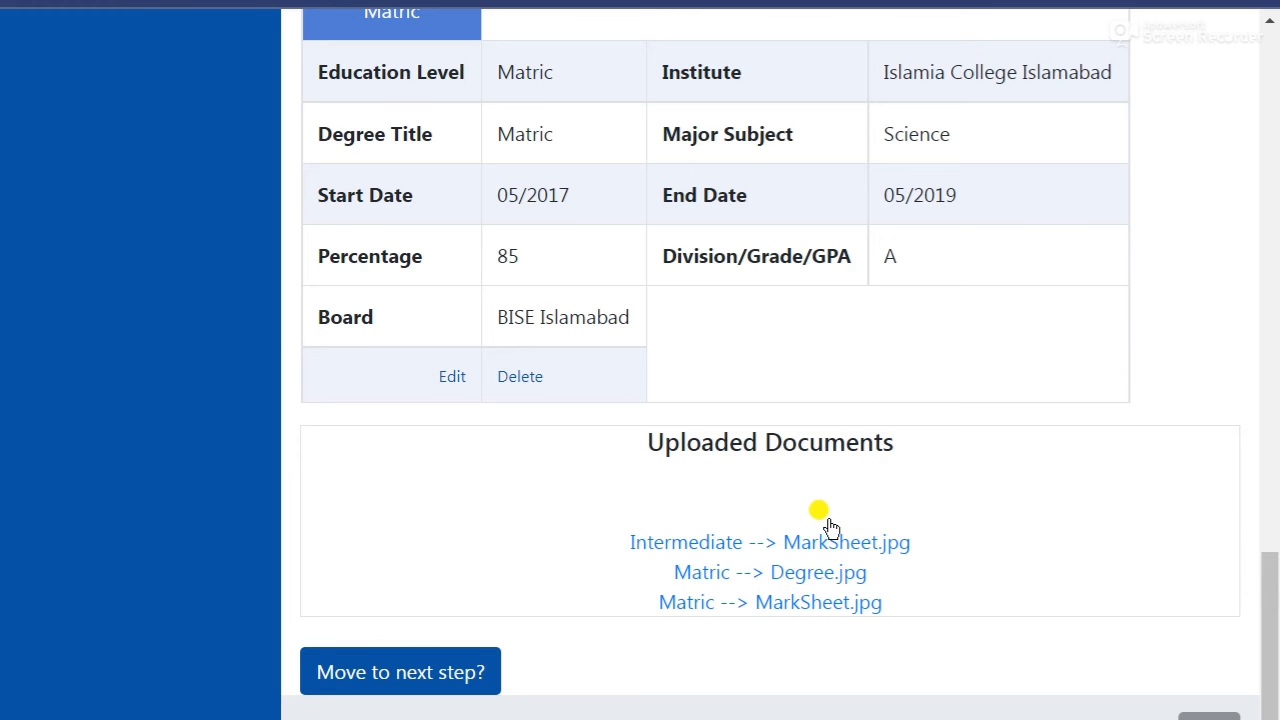
scroll(544, 503, "up", 12)
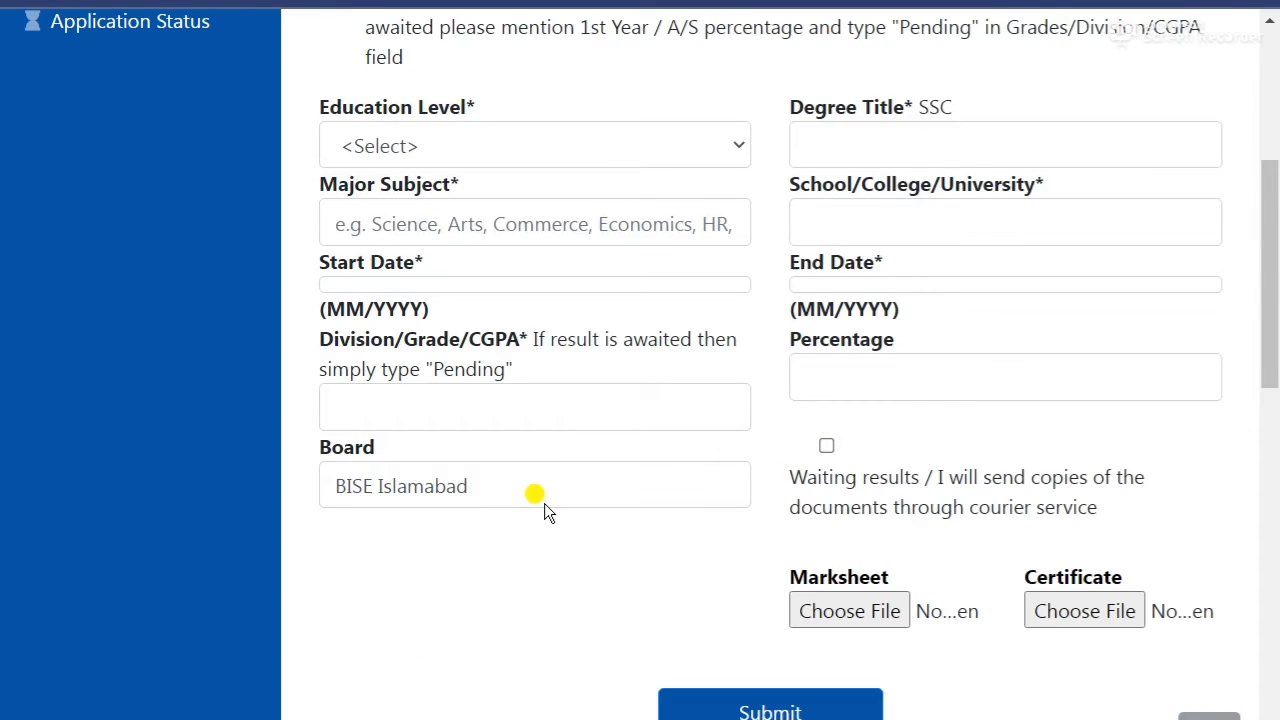
scroll(544, 503, "up", 5)
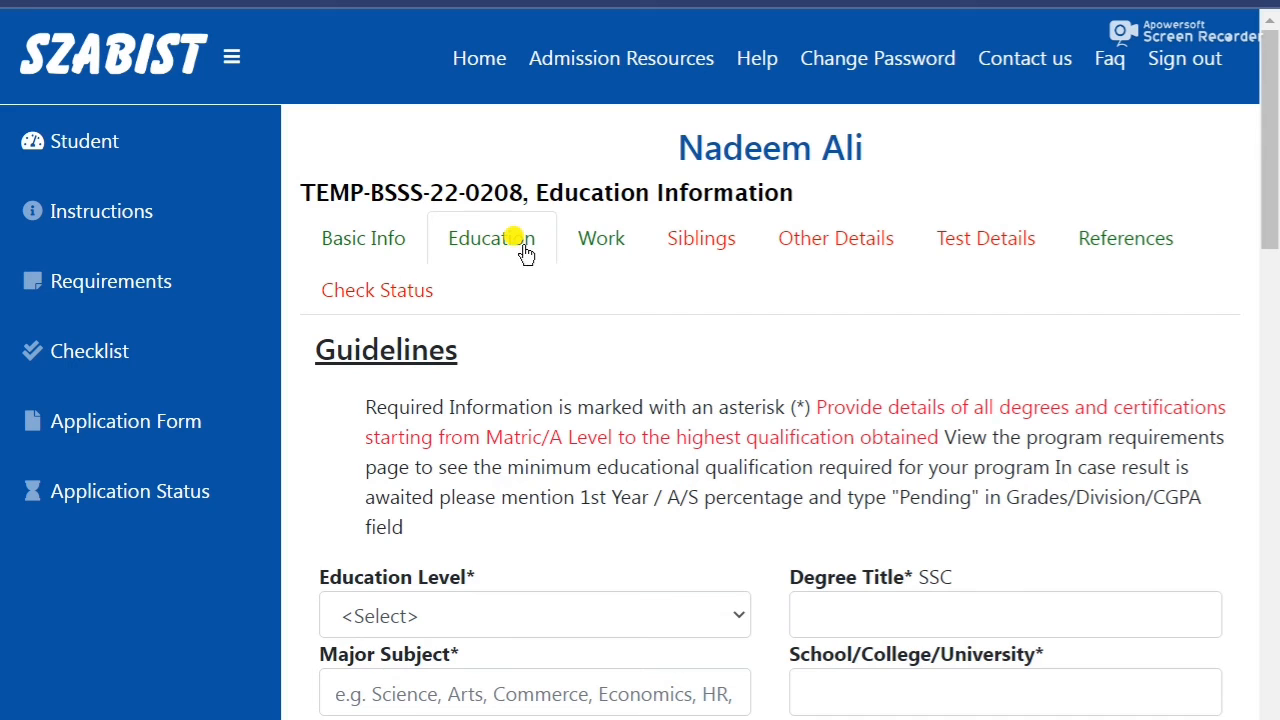
Show Siblings Information and check that No is selected for siblings studying at SZABIST.
left_click(679, 244)
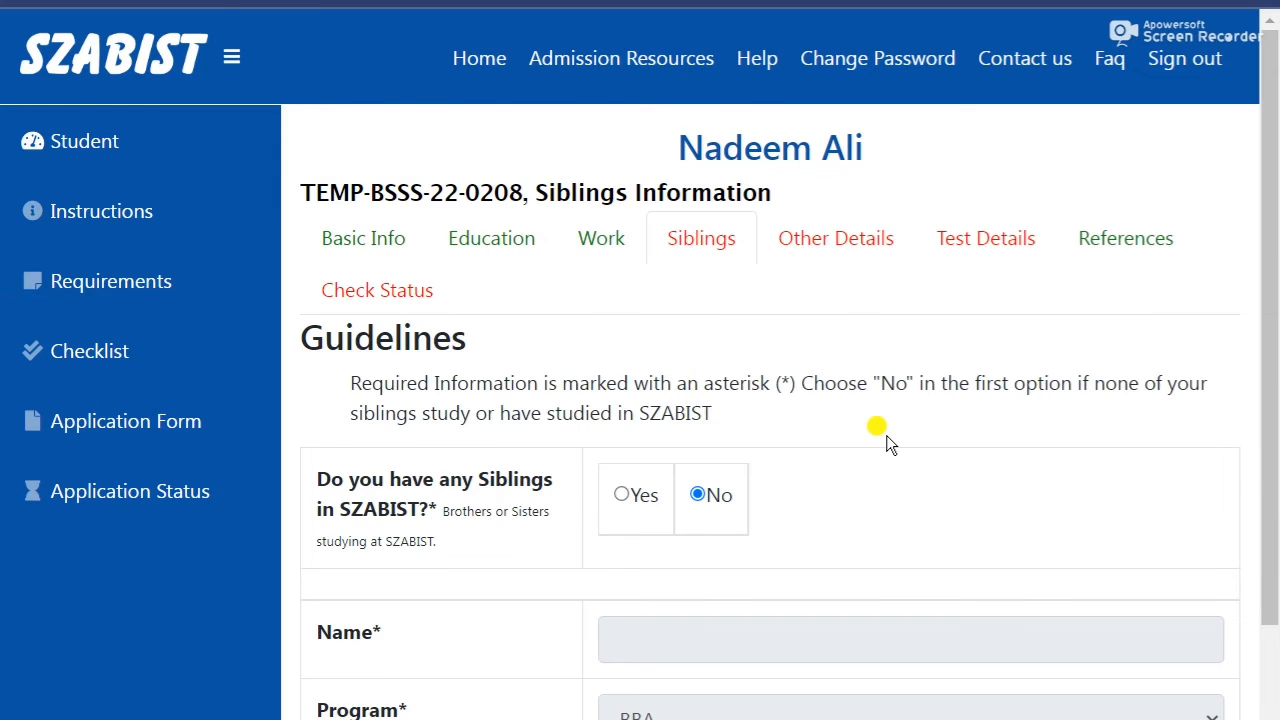
scroll(886, 435, "down", 1)
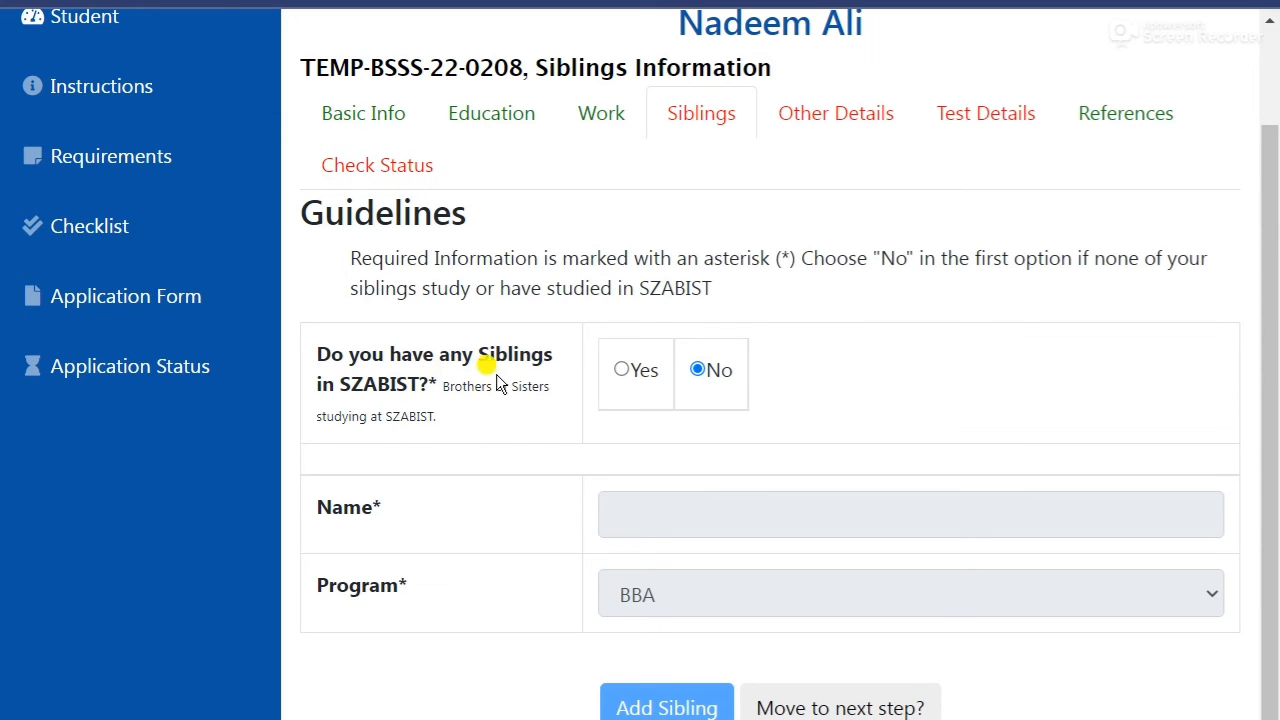
scroll(870, 410, "down", 1)
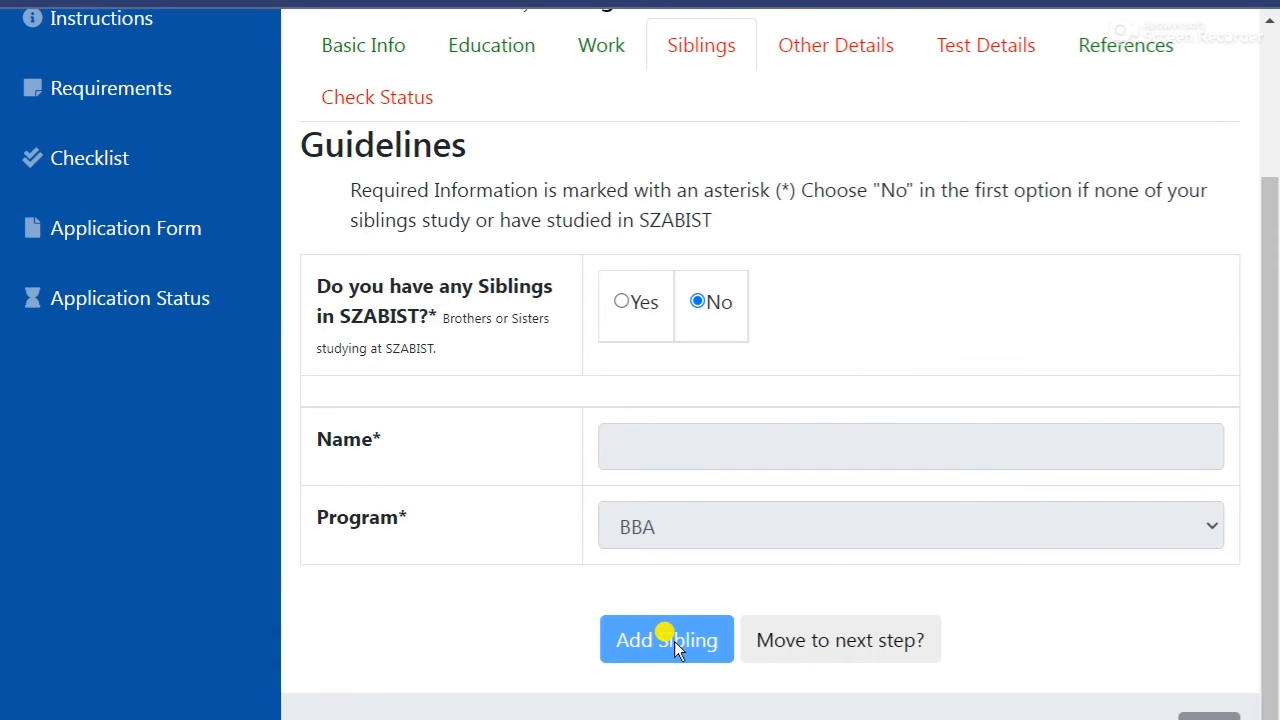
scroll(838, 605, "up", 2)
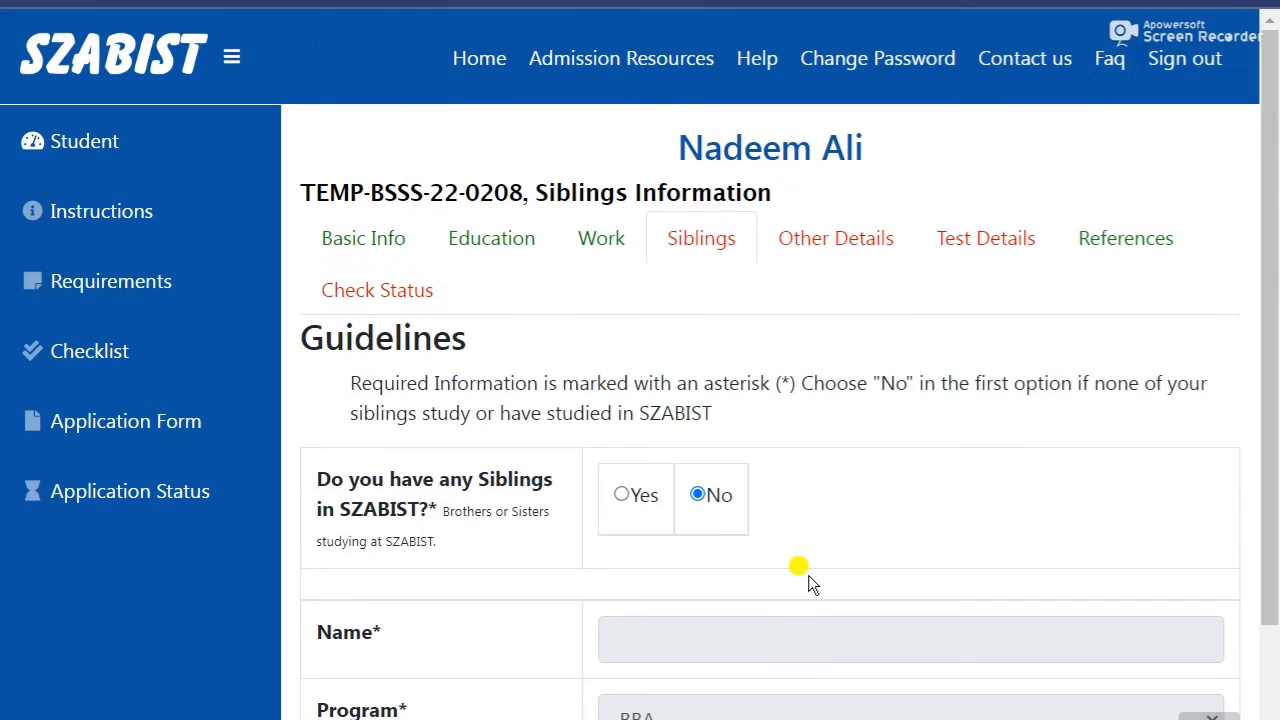
Enter 'I am interested in this program.' as the Why Choose this Program? answer in Other Details.
left_click(826, 238)
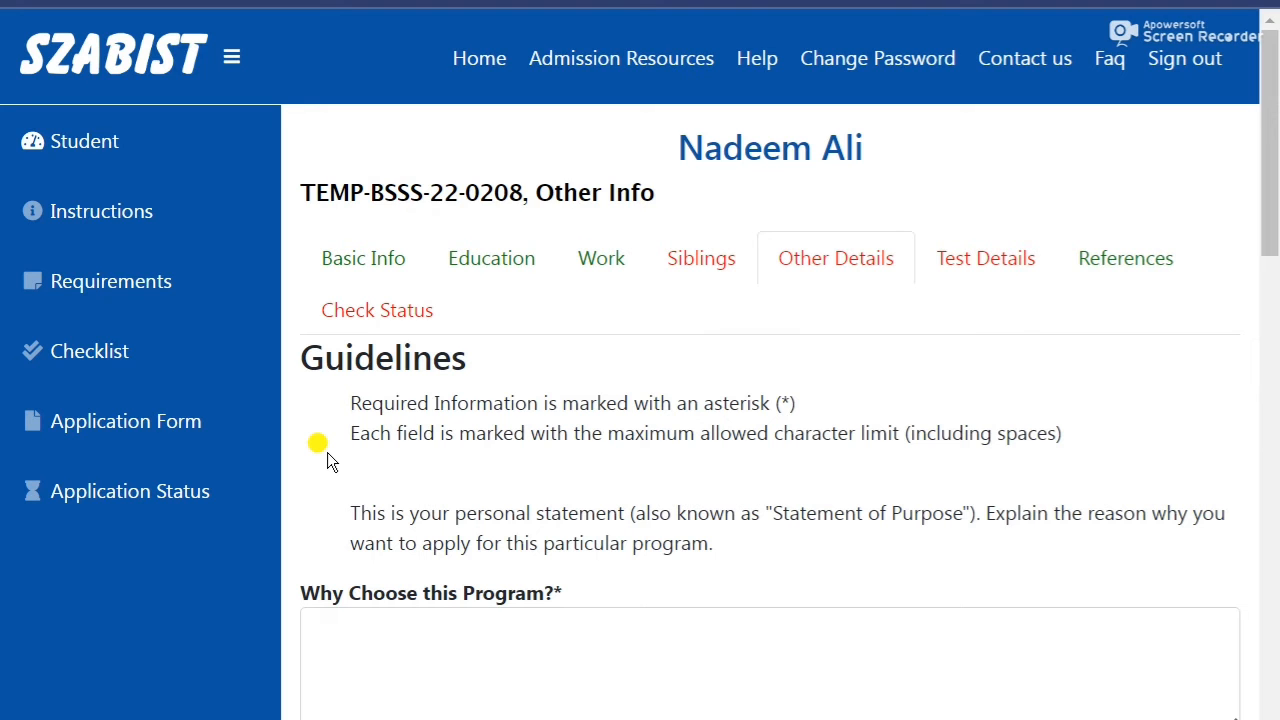
scroll(327, 452, "down", 5)
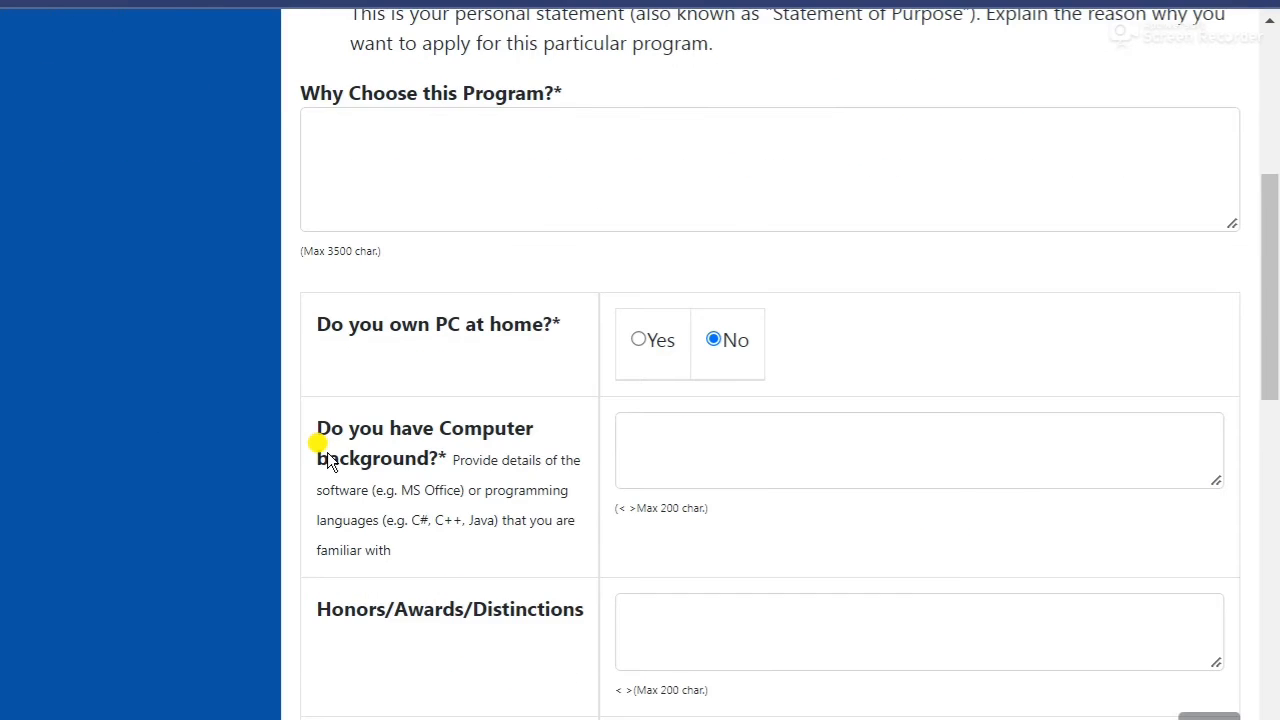
scroll(327, 452, "up", 3)
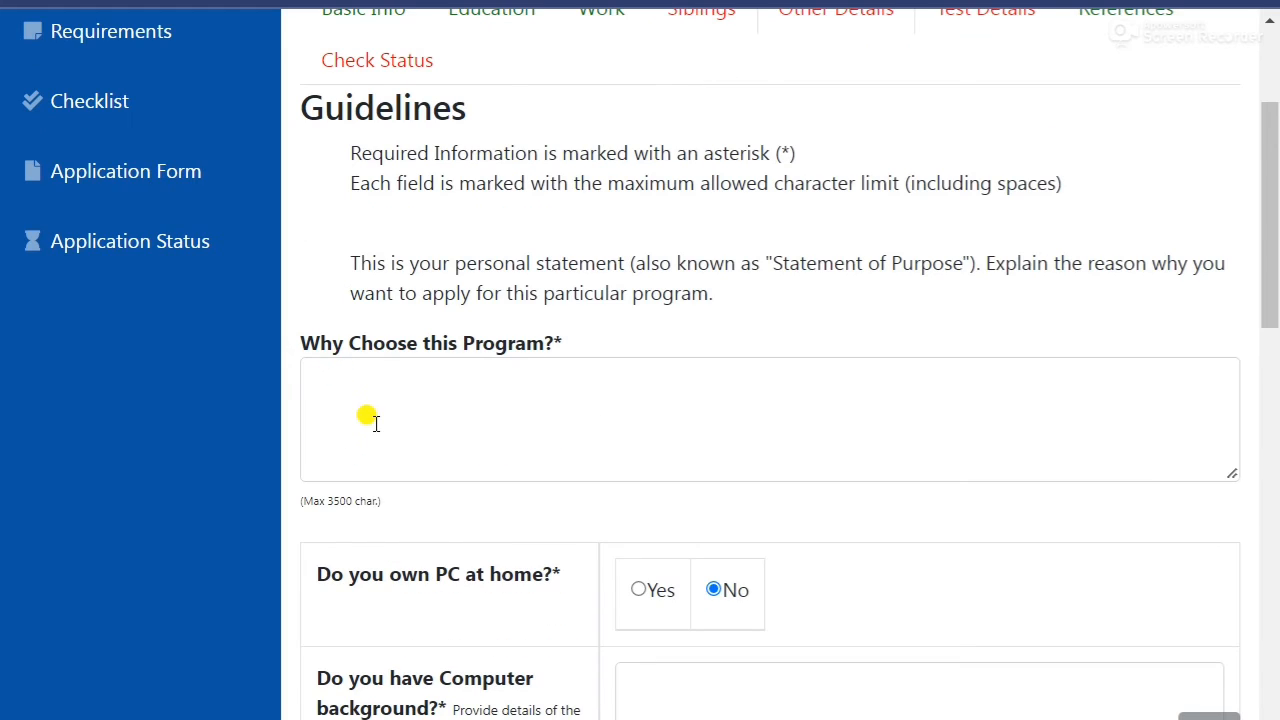
left_click(374, 422)
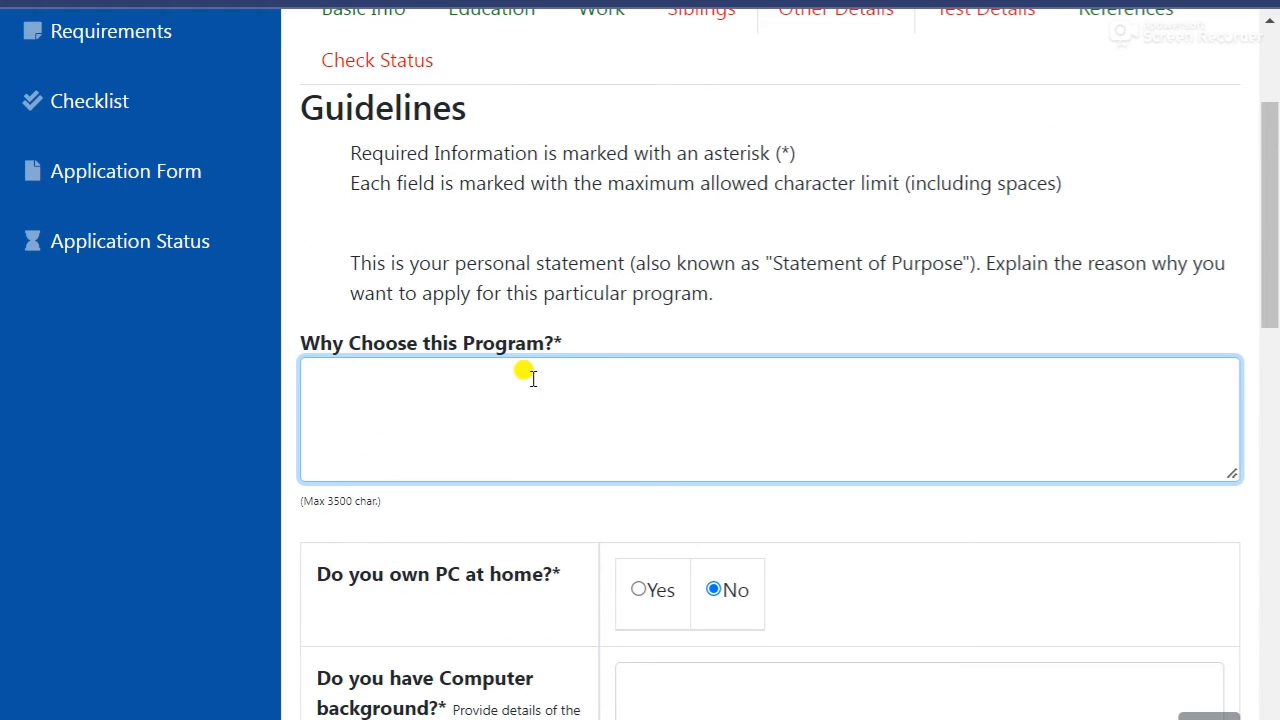
double_click(556, 340)
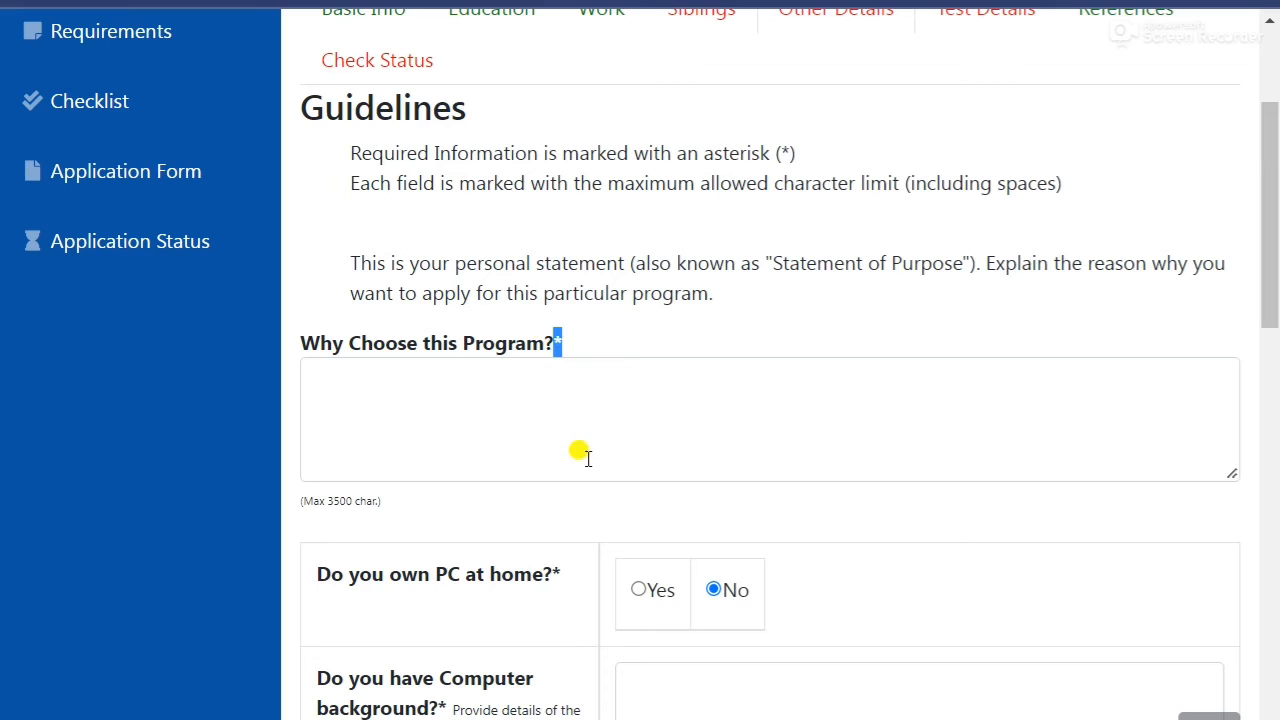
left_click(570, 430)
type("I")
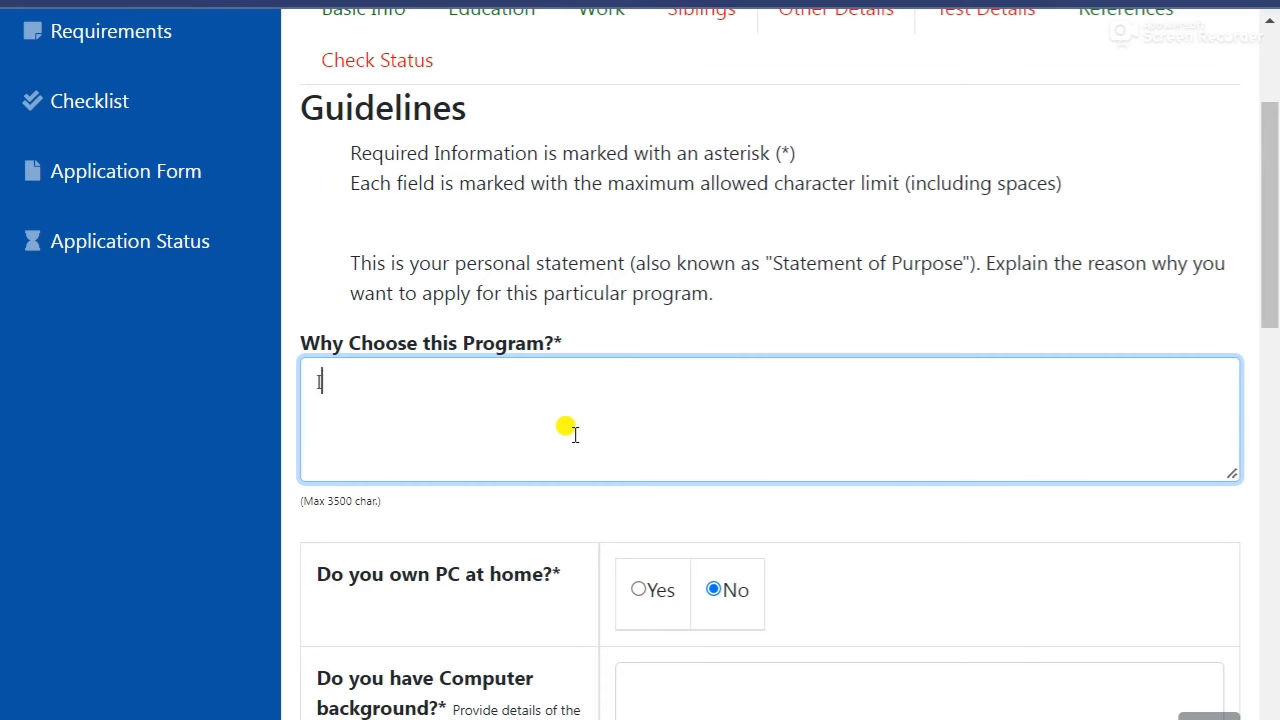
type(" am interested ")
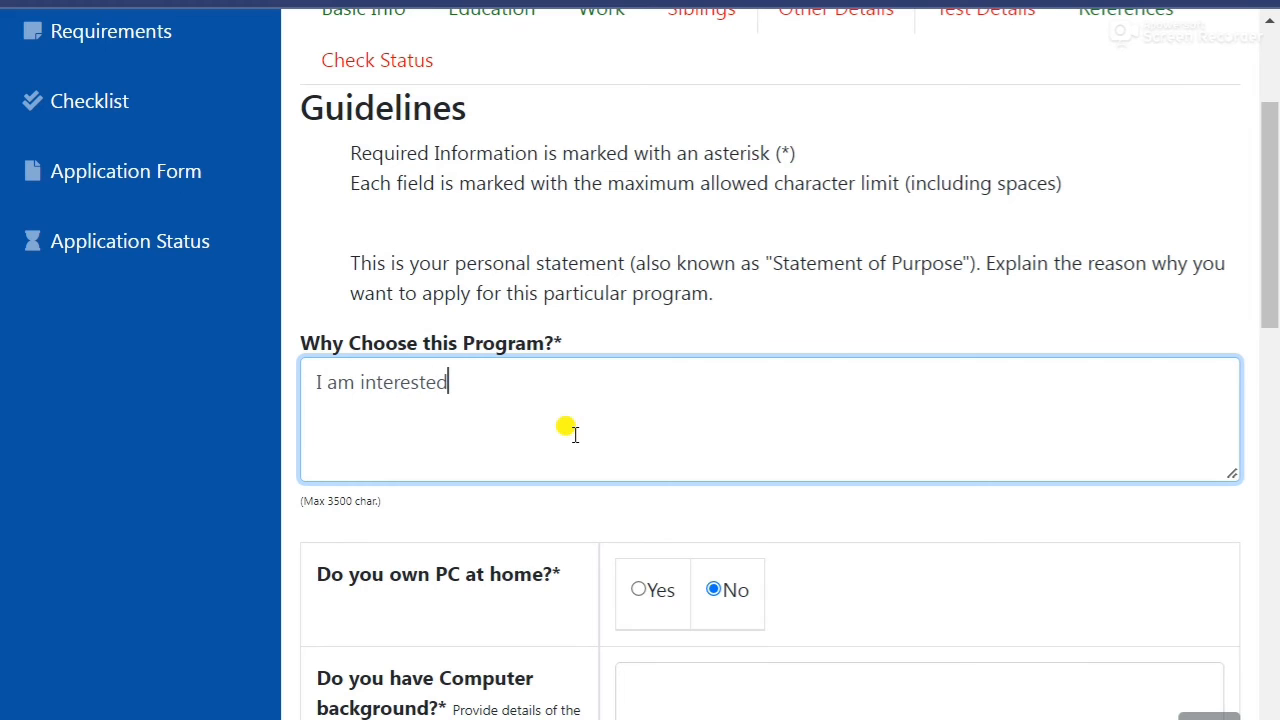
type("in this prog")
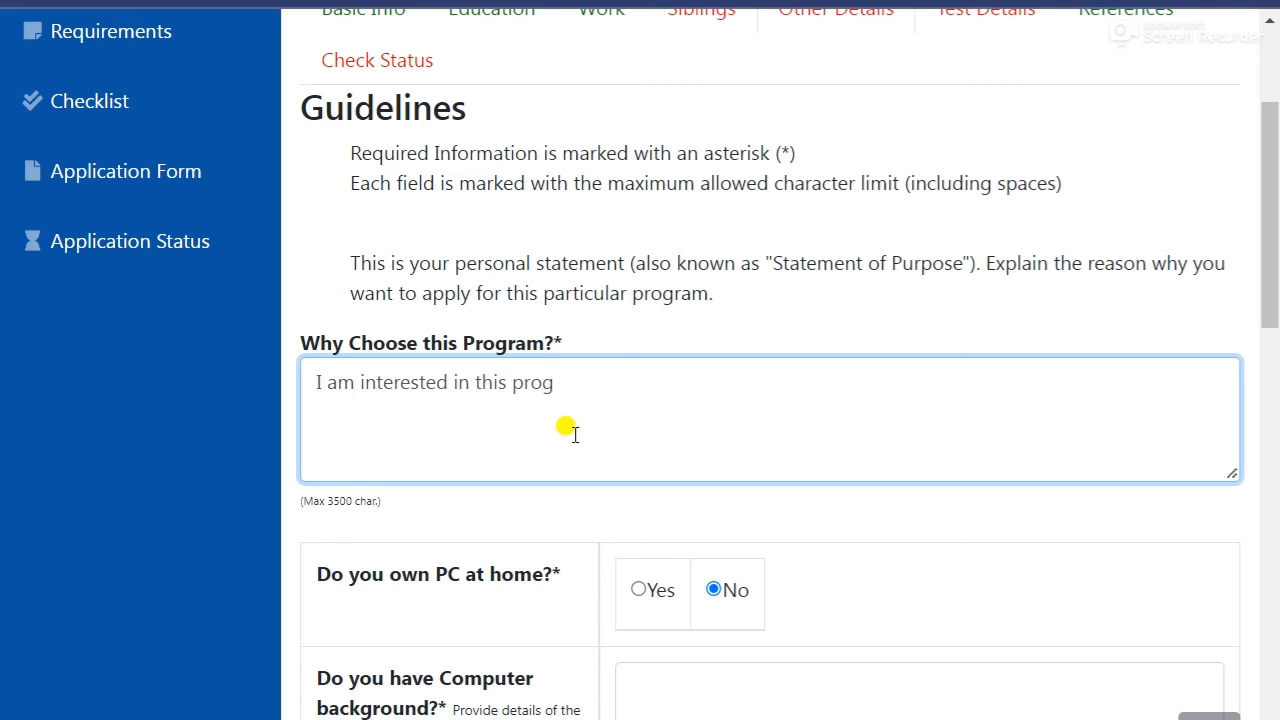
type("ram.")
scroll(480, 386, "down", 3)
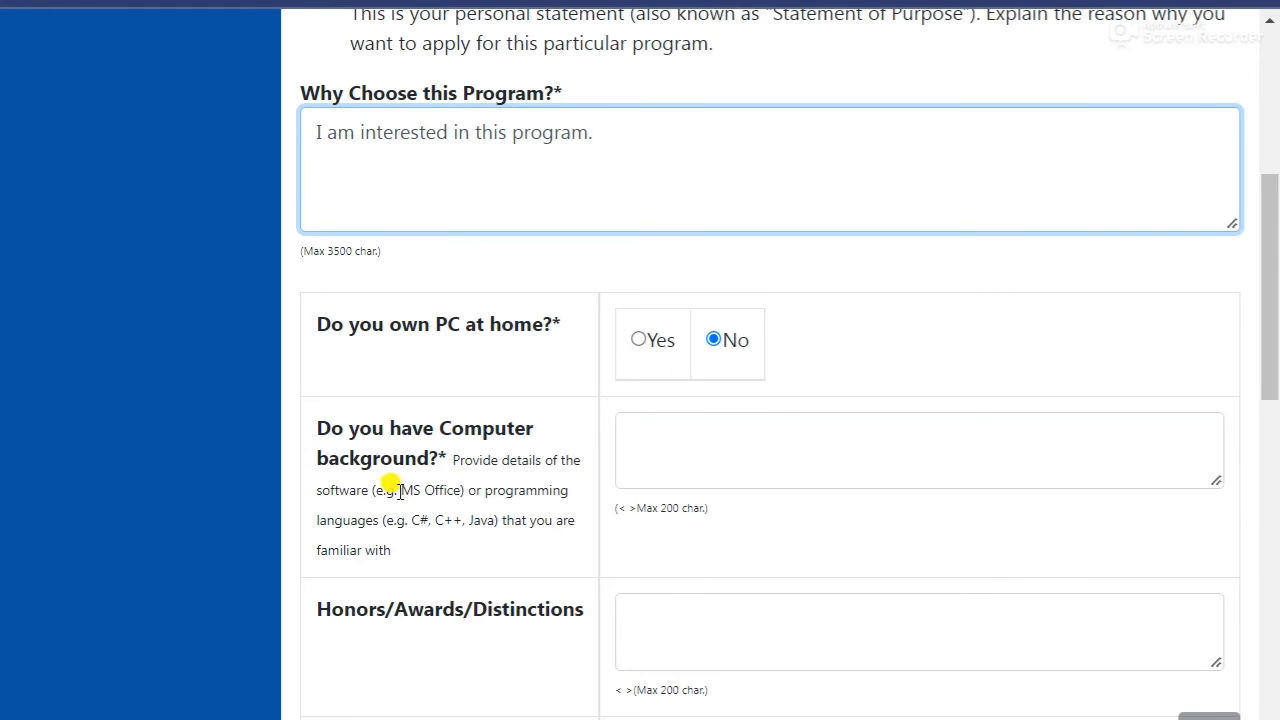
Mark Yes for PC at home and enter 'Basic Application' as the computer background.
left_click(850, 455)
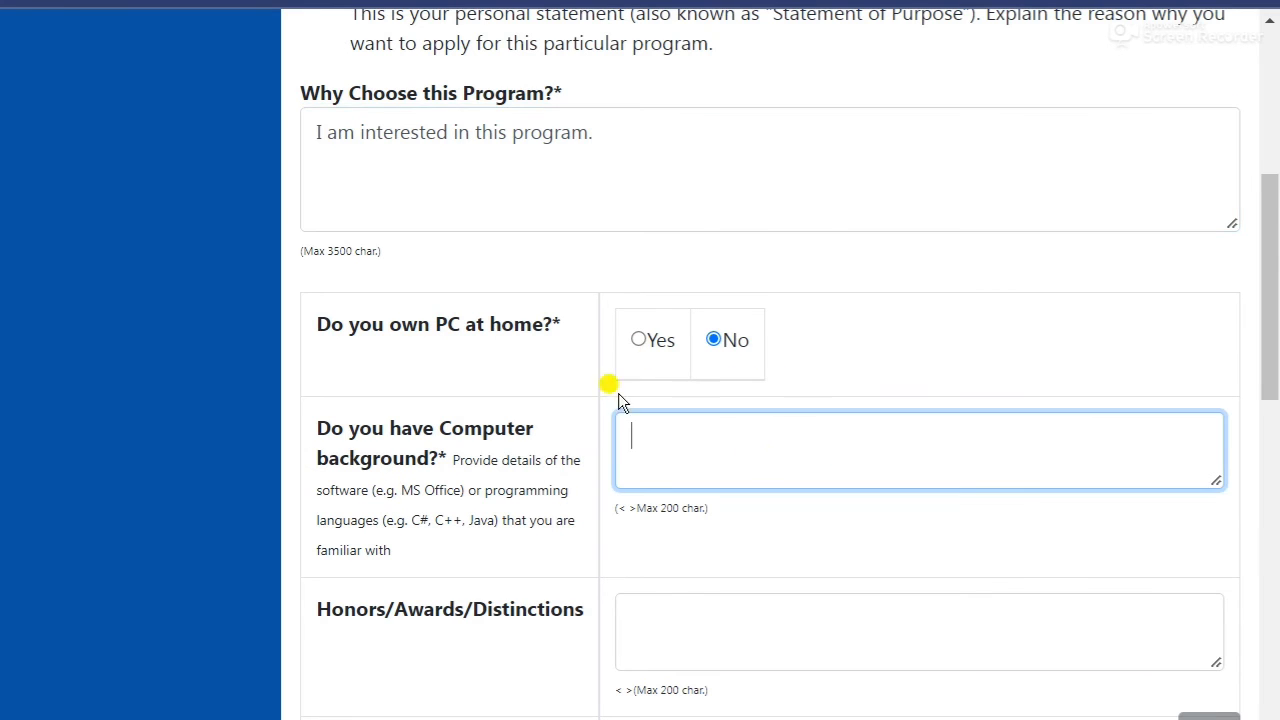
left_click(640, 345)
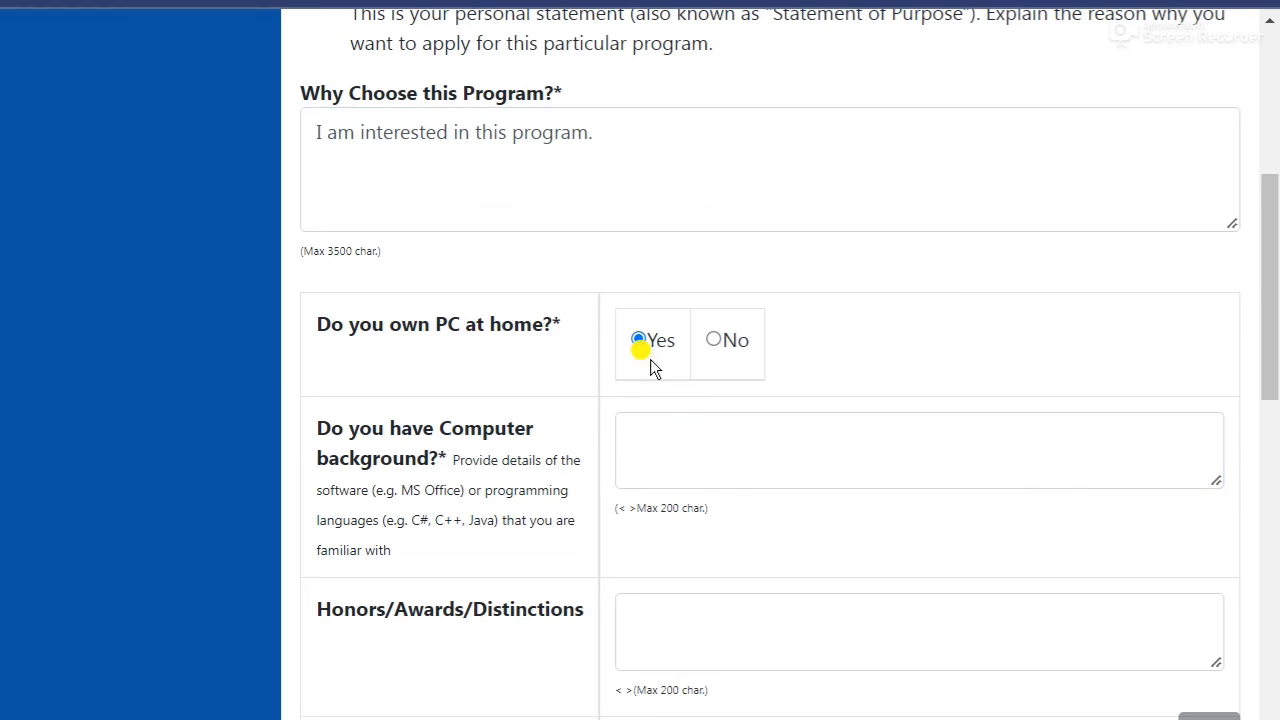
left_click(742, 469)
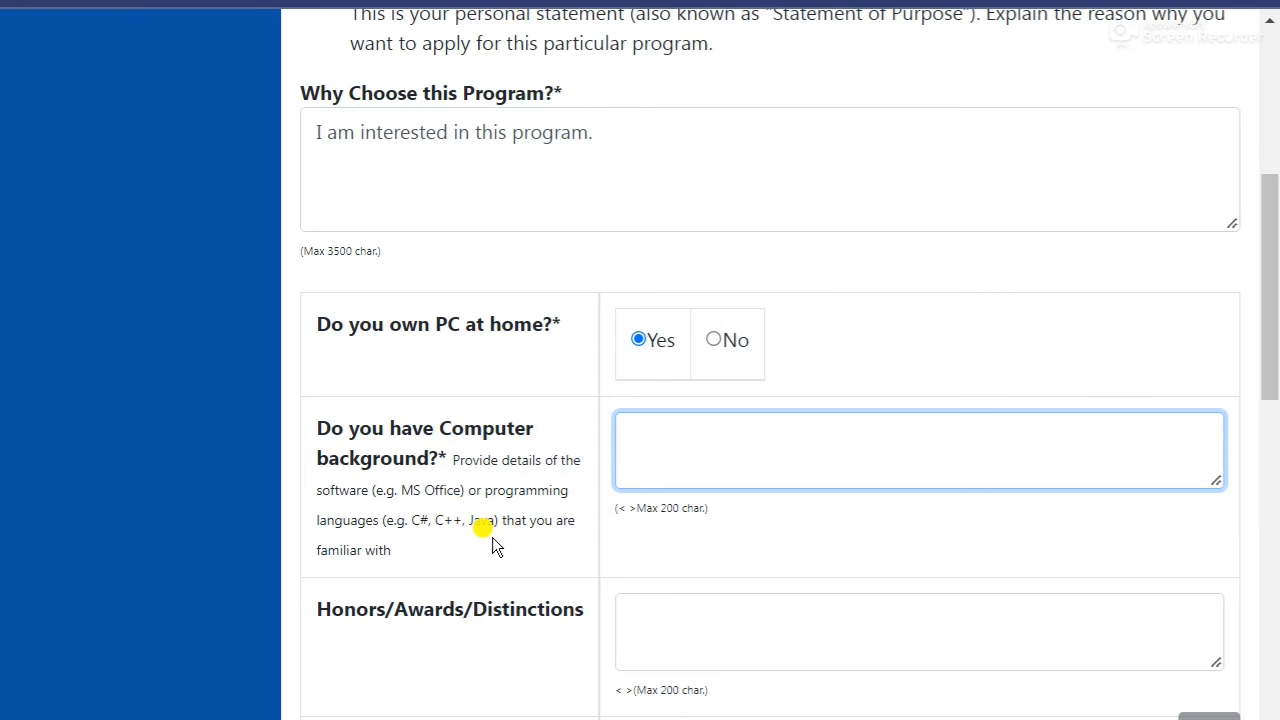
type("Basic Application")
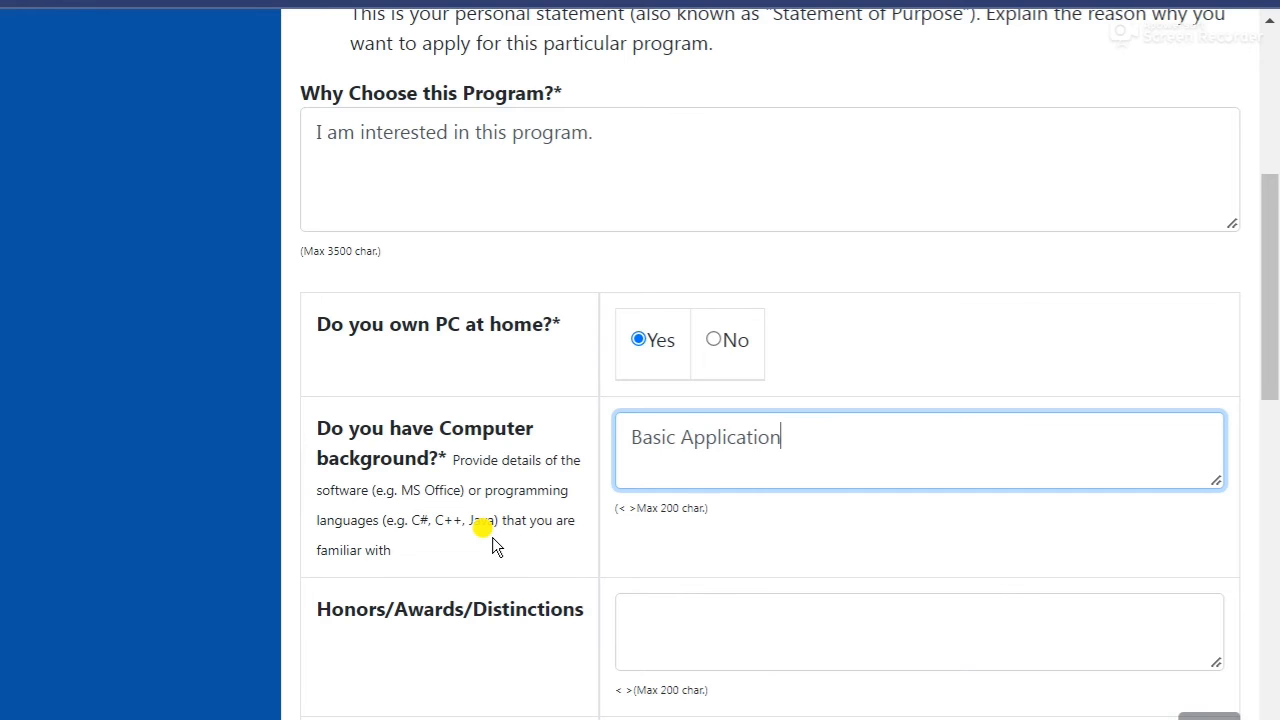
scroll(492, 537, "down", 3)
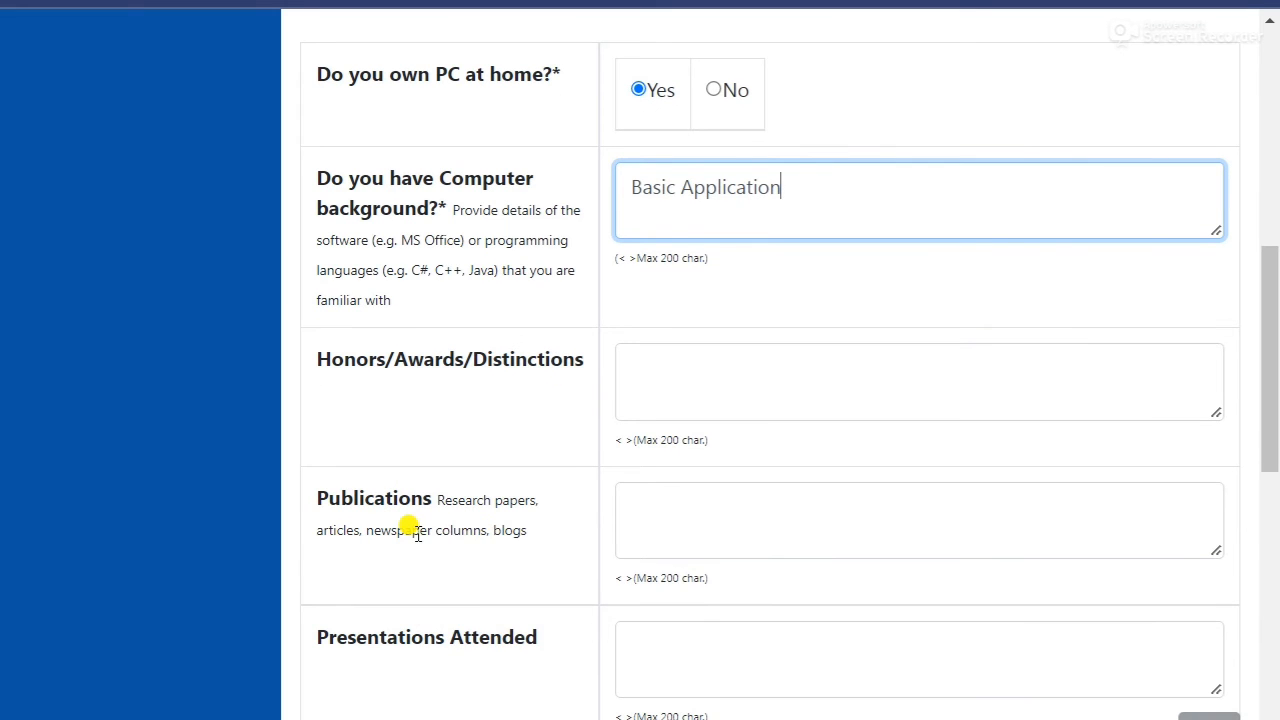
scroll(420, 530, "down", 2)
scroll(529, 543, "down", 1)
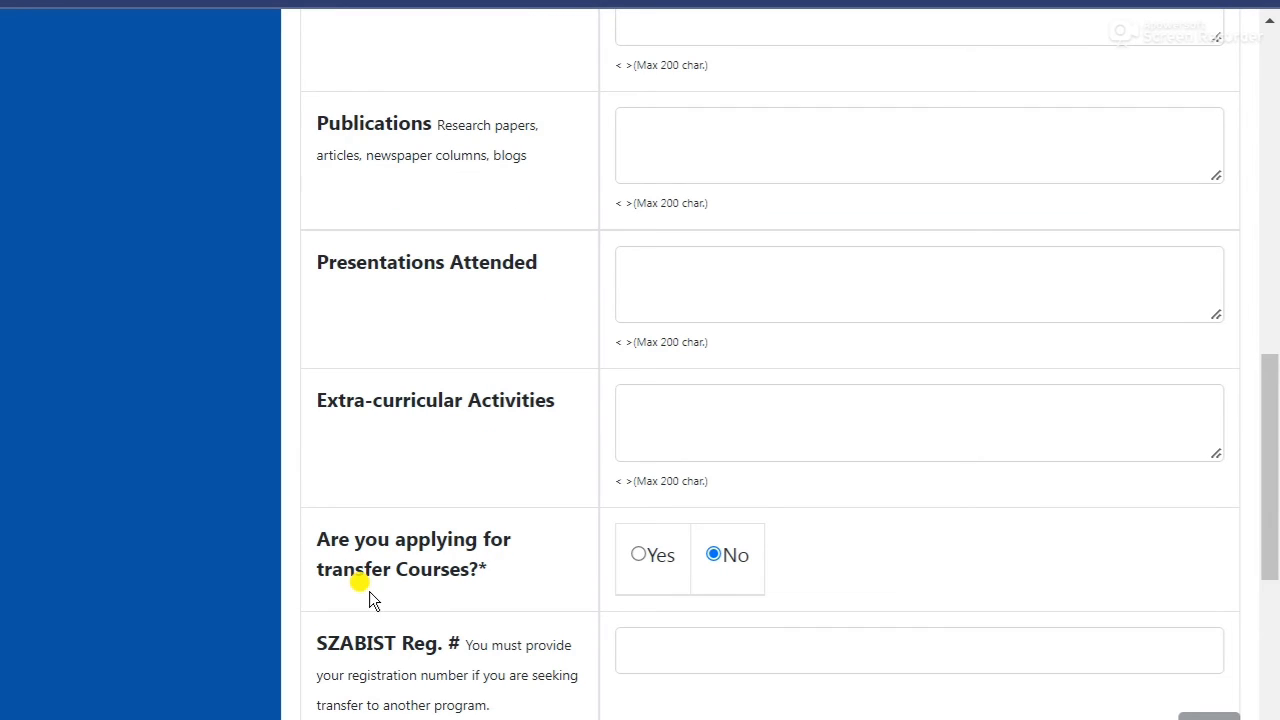
scroll(480, 560, "down", 1)
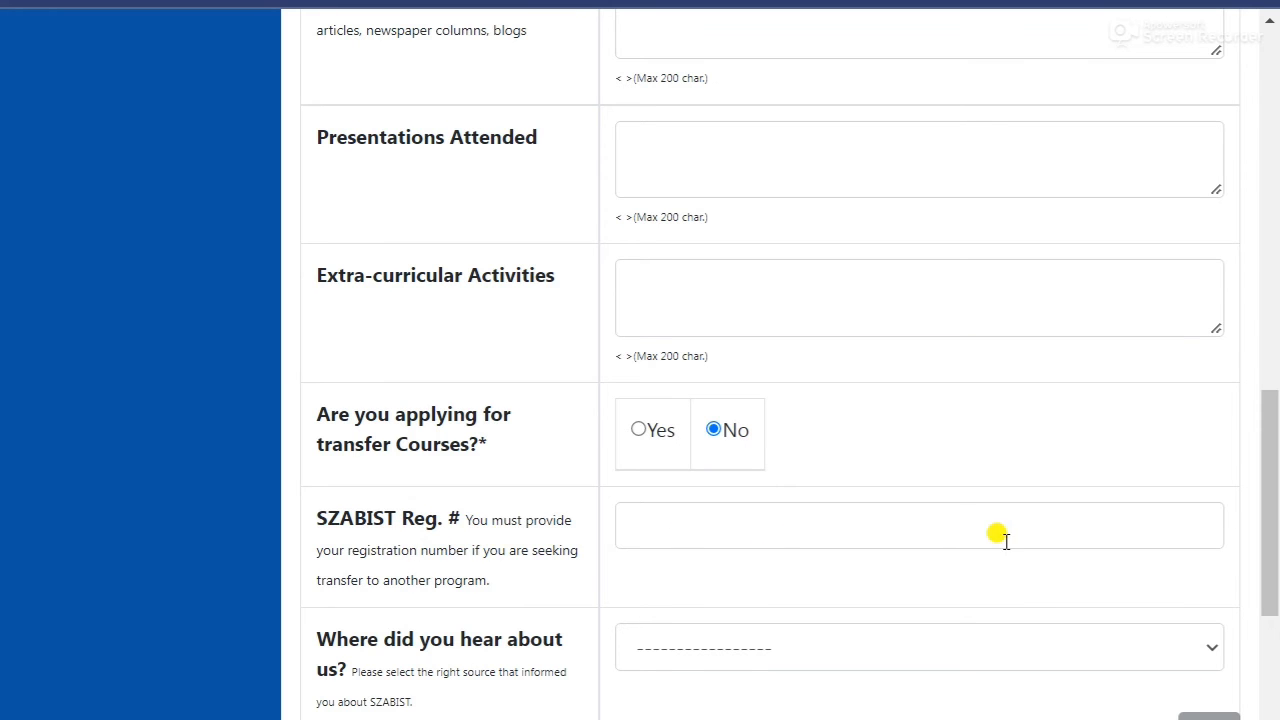
scroll(345, 550, "down", 1)
scroll(525, 585, "down", 3)
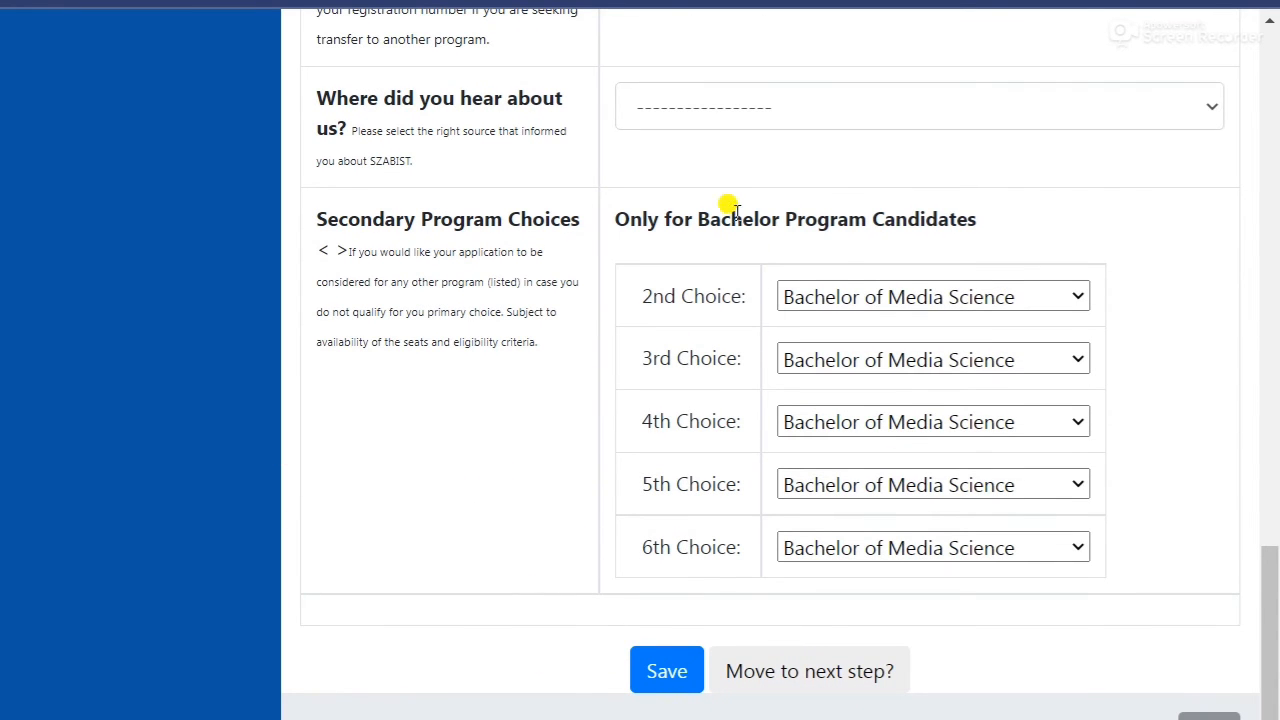
Set 2nd–6th choices to Bachelor of Media Science, Bachelors of law, Professional MBA, MS Gender Studies, MS Computing for Professionals, then save.
left_click(920, 297)
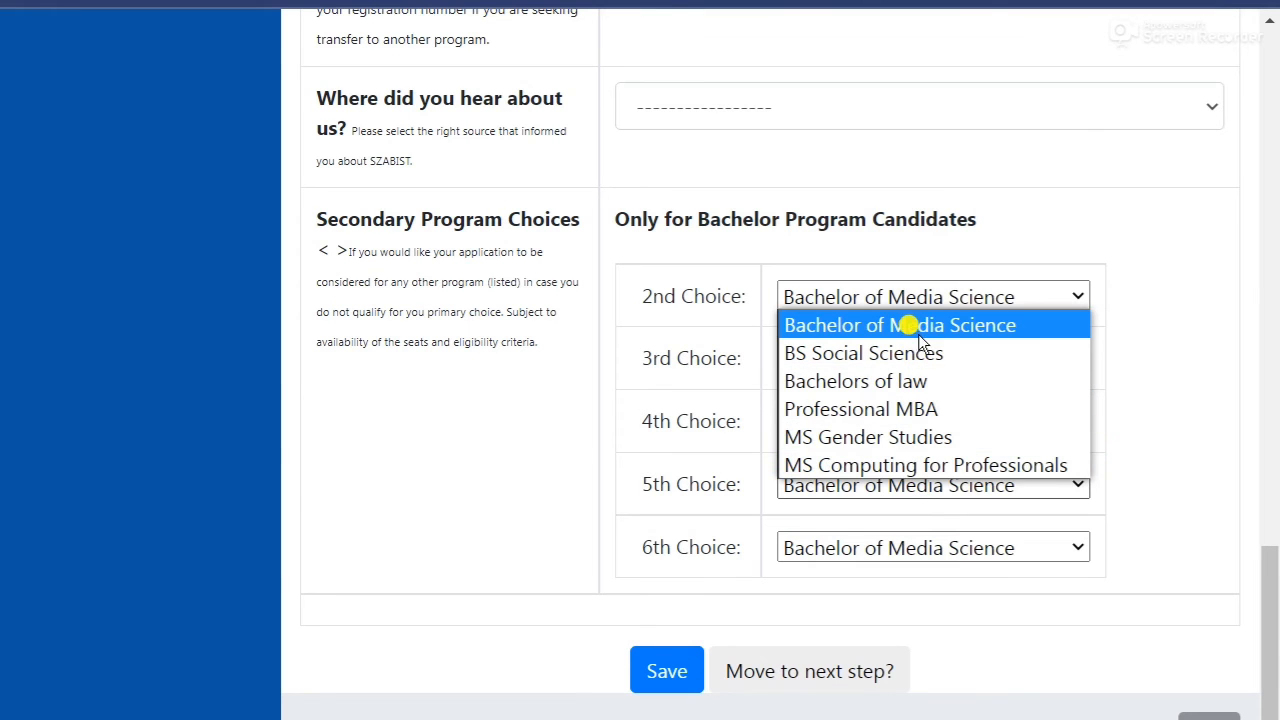
left_click(946, 324)
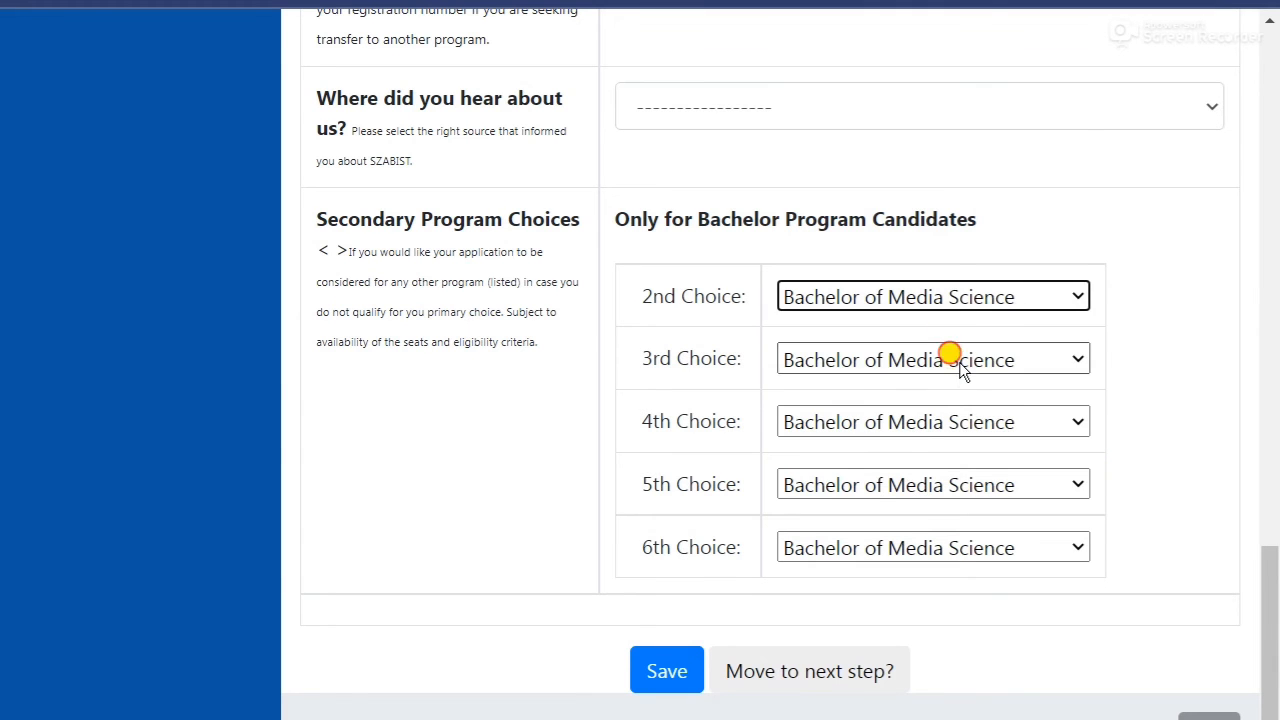
left_click(959, 362)
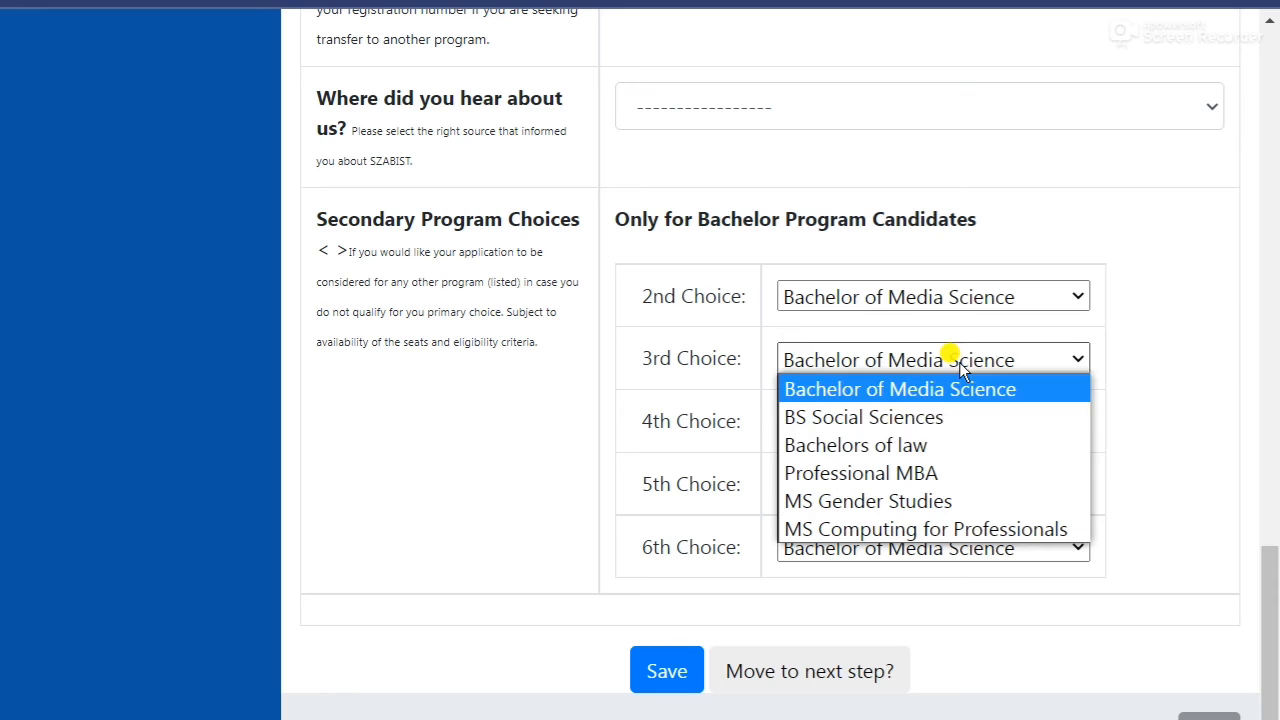
left_click(940, 448)
left_click(923, 428)
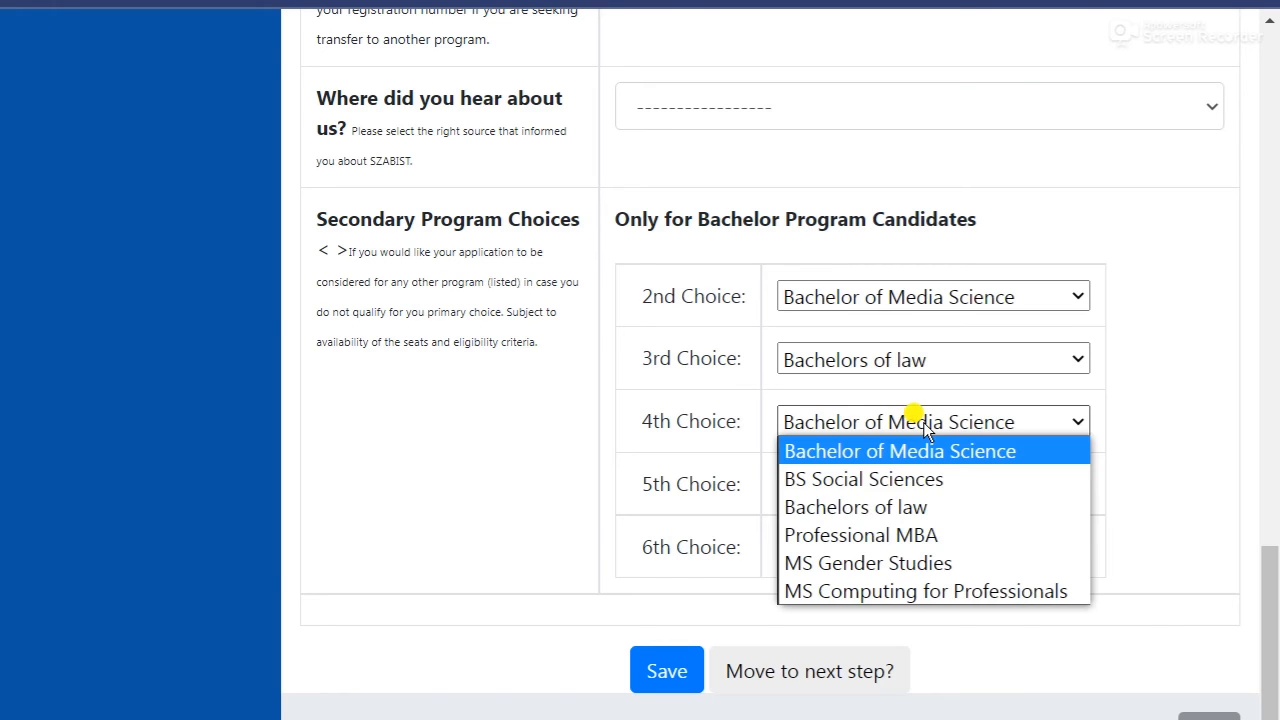
left_click(946, 540)
left_click(948, 494)
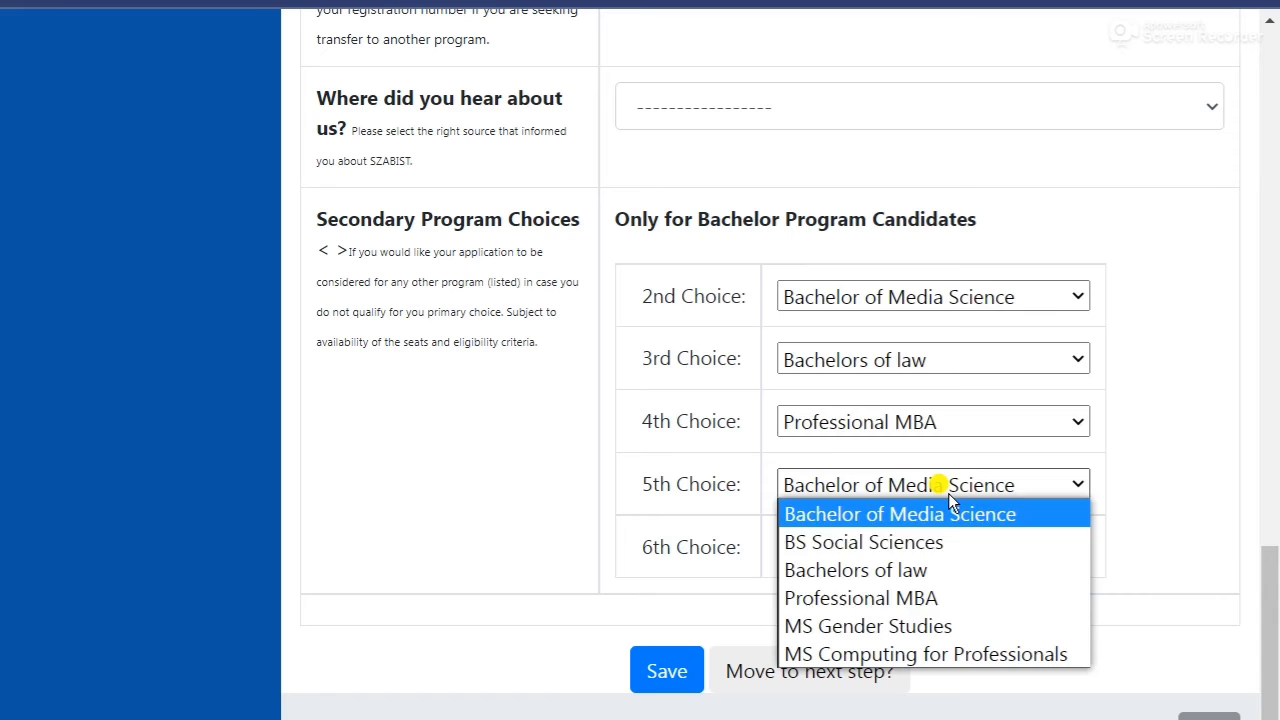
left_click(946, 628)
left_click(968, 545)
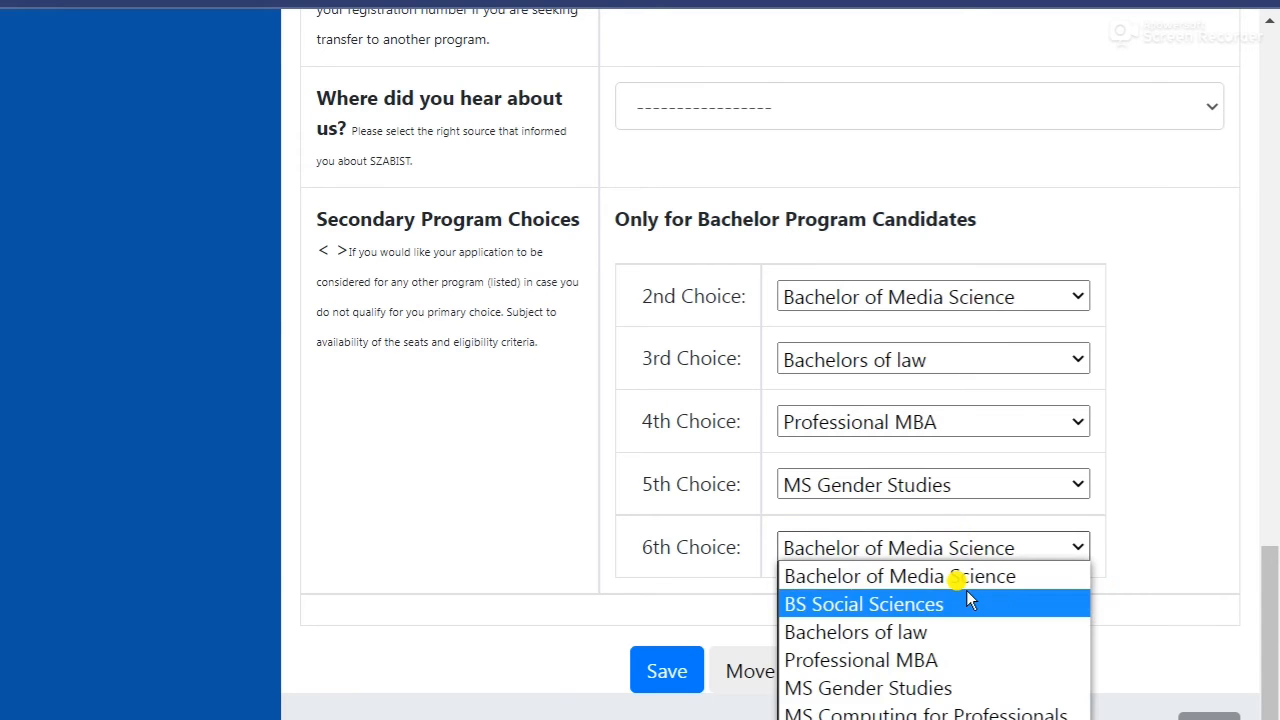
left_click(988, 710)
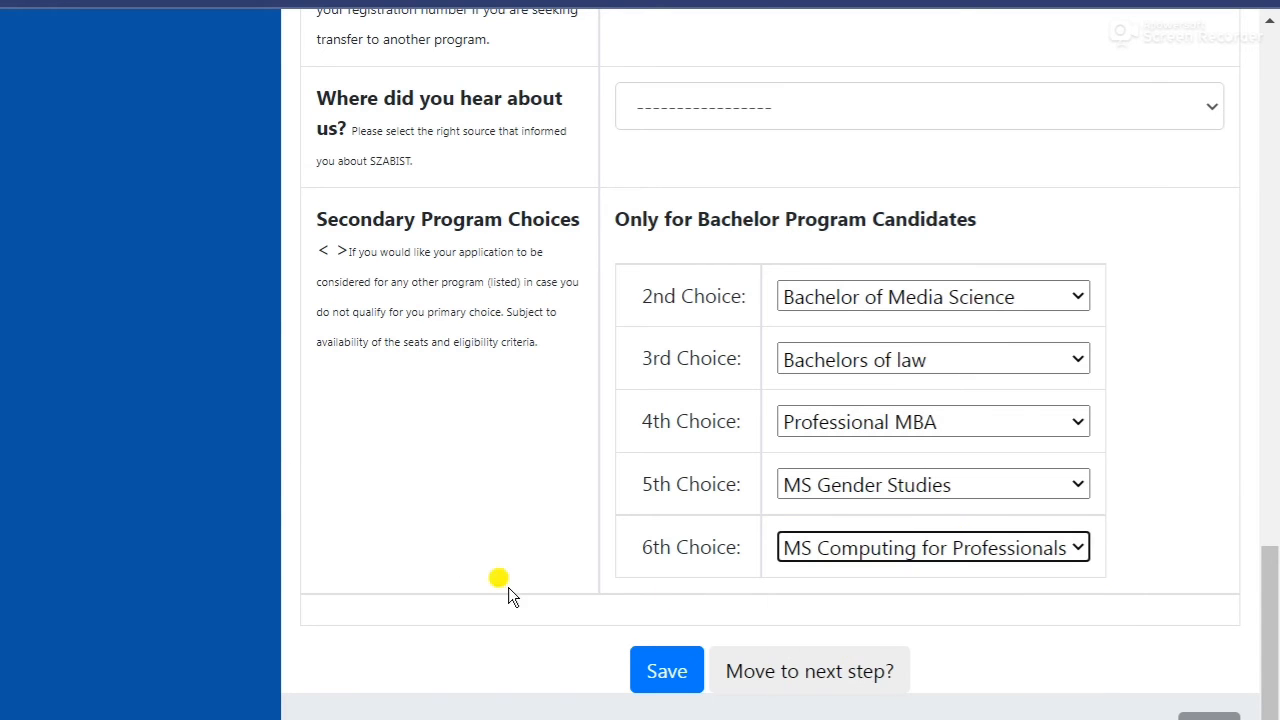
left_click(663, 673)
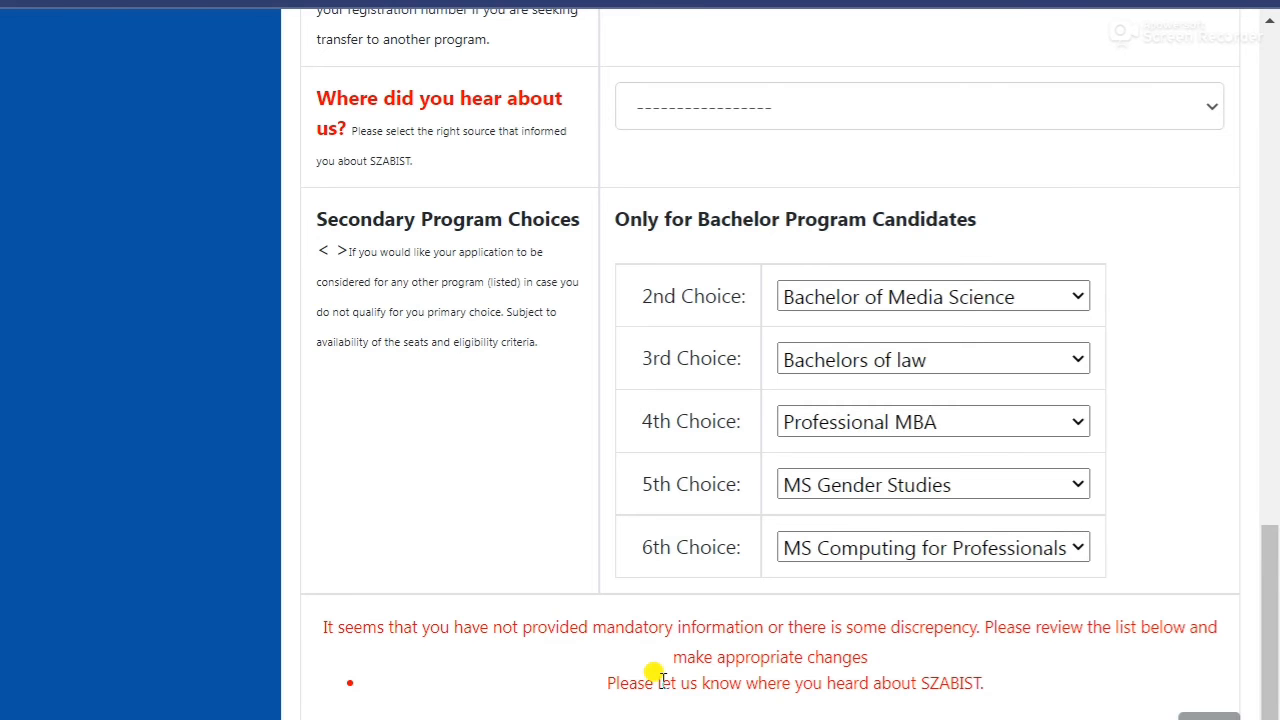
Choose Facebook Page for 'Where did you hear about us?'.
scroll(431, 462, "down", 2)
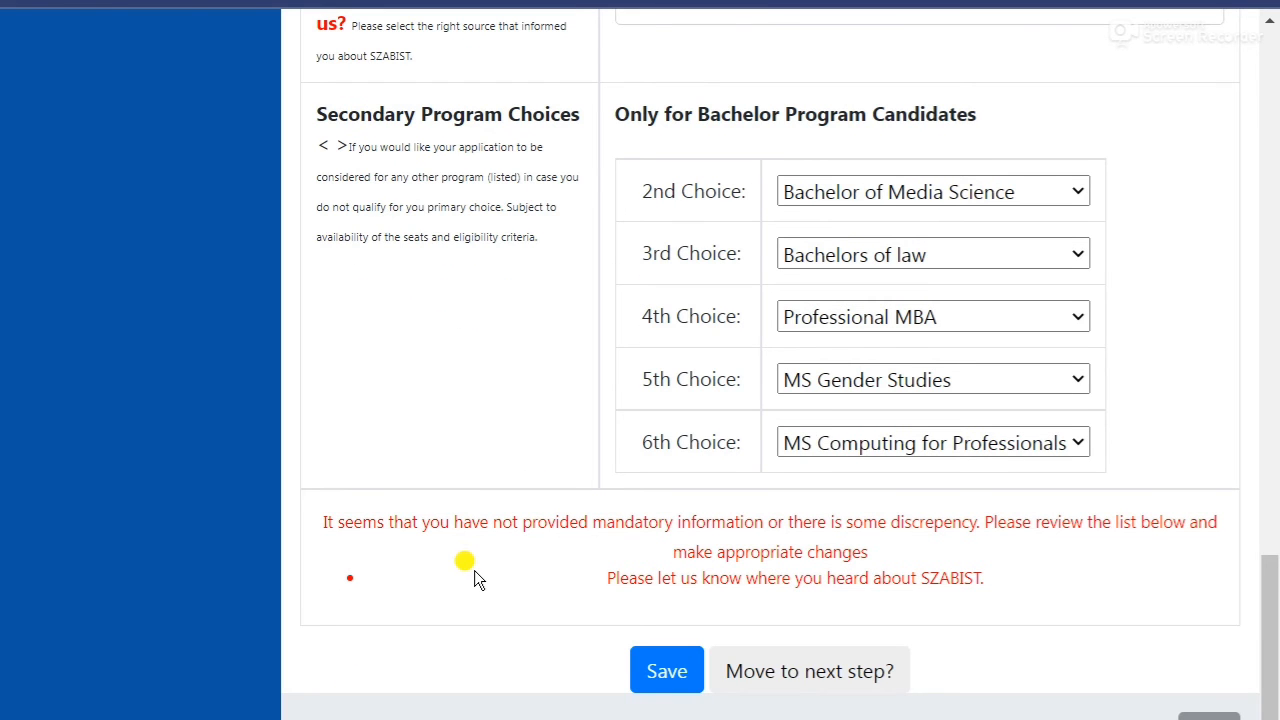
scroll(457, 694, "up", 5)
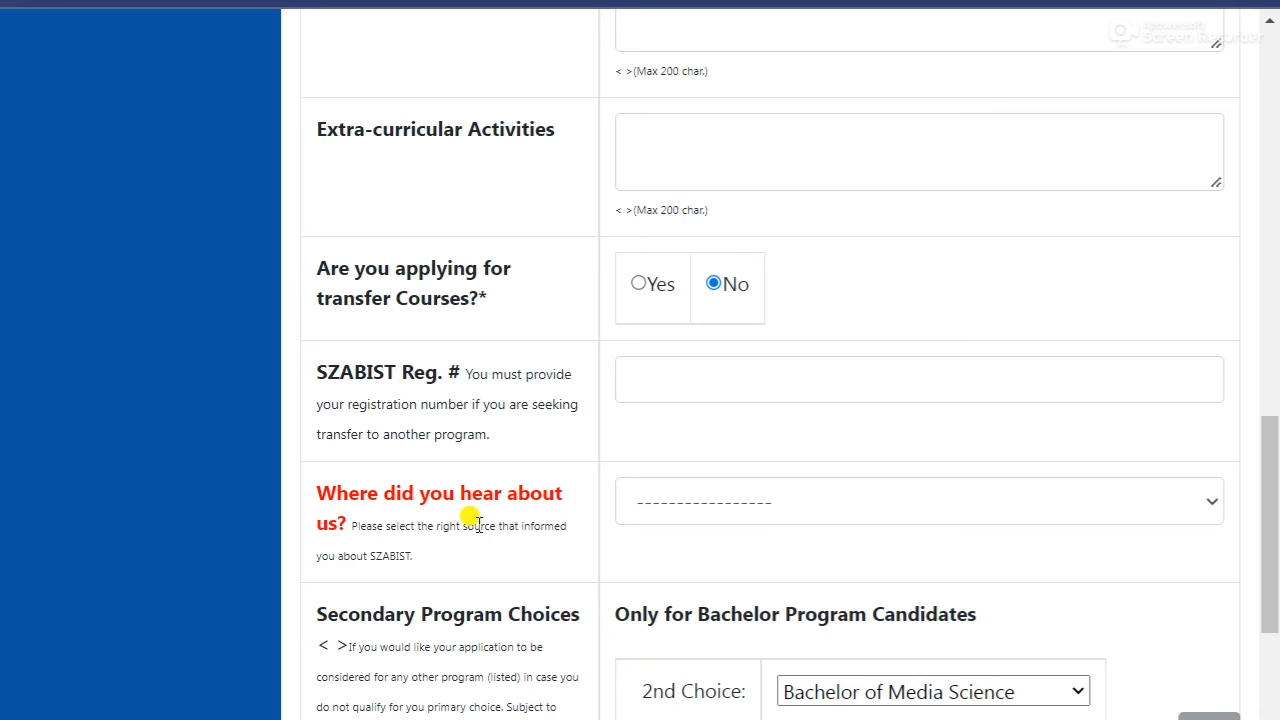
scroll(505, 337, "up", 8)
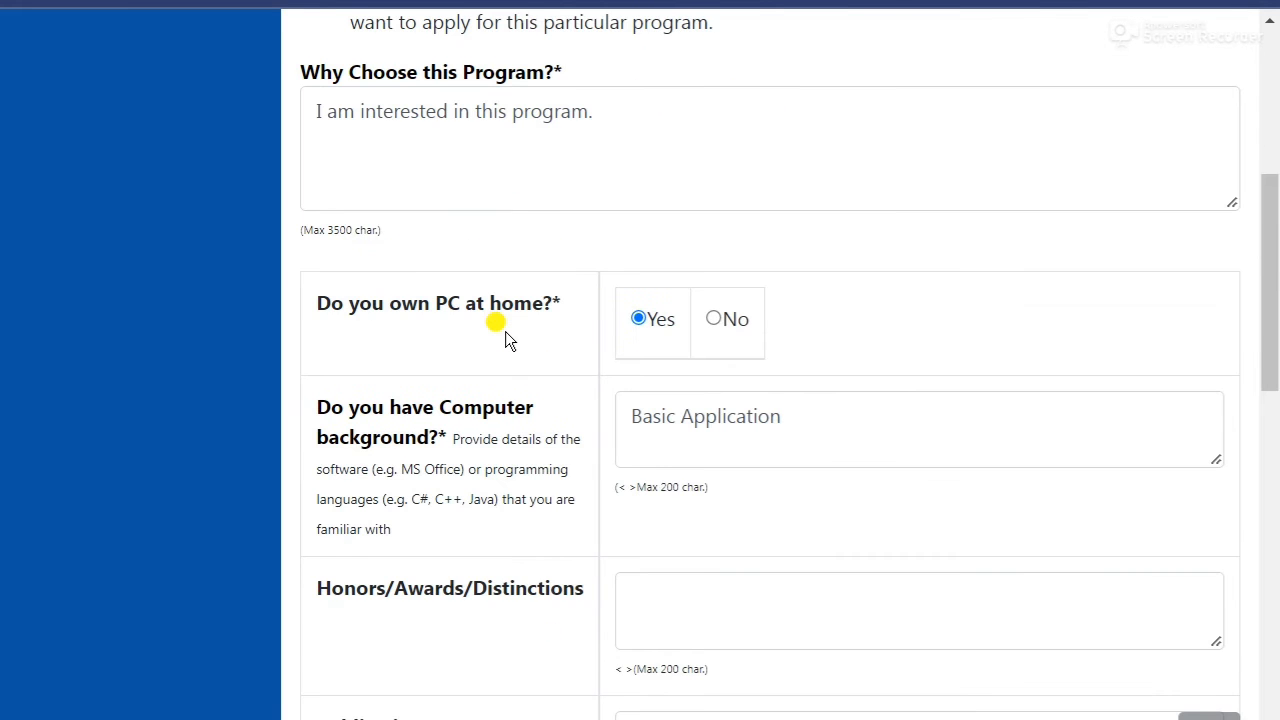
scroll(505, 331, "up", 6)
scroll(505, 331, "down", 15)
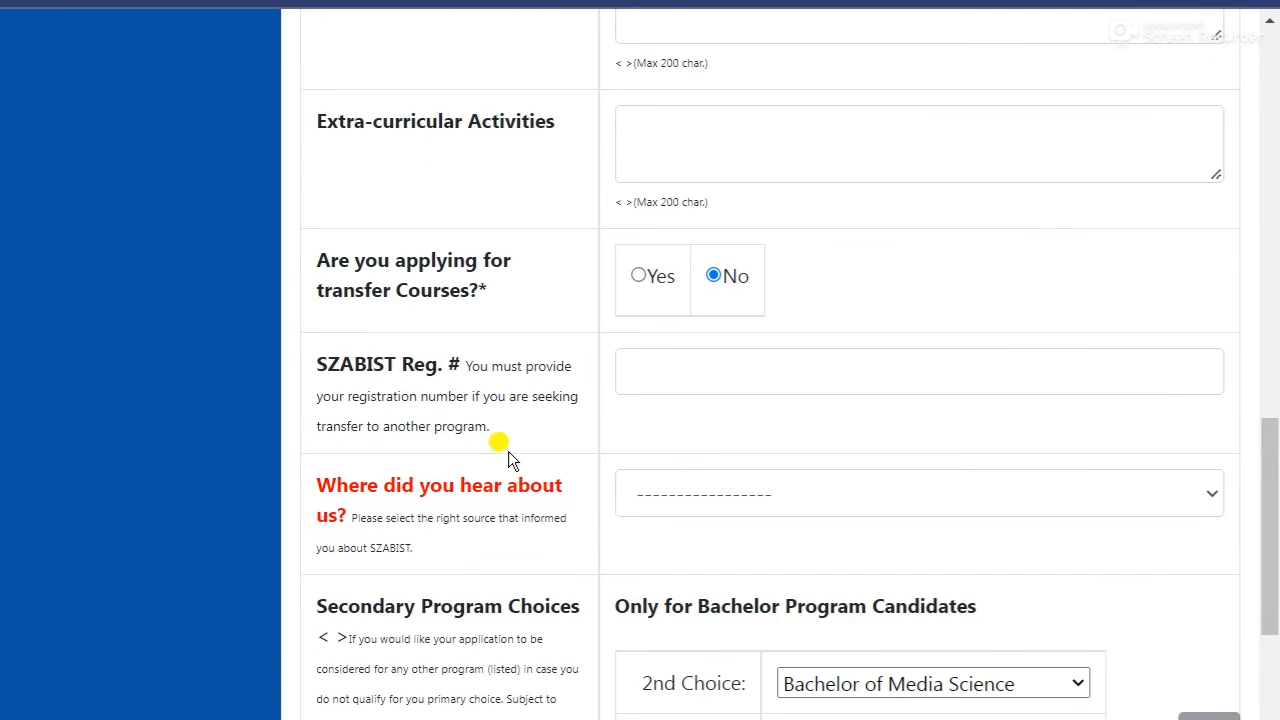
scroll(508, 458, "down", 1)
left_click(909, 404)
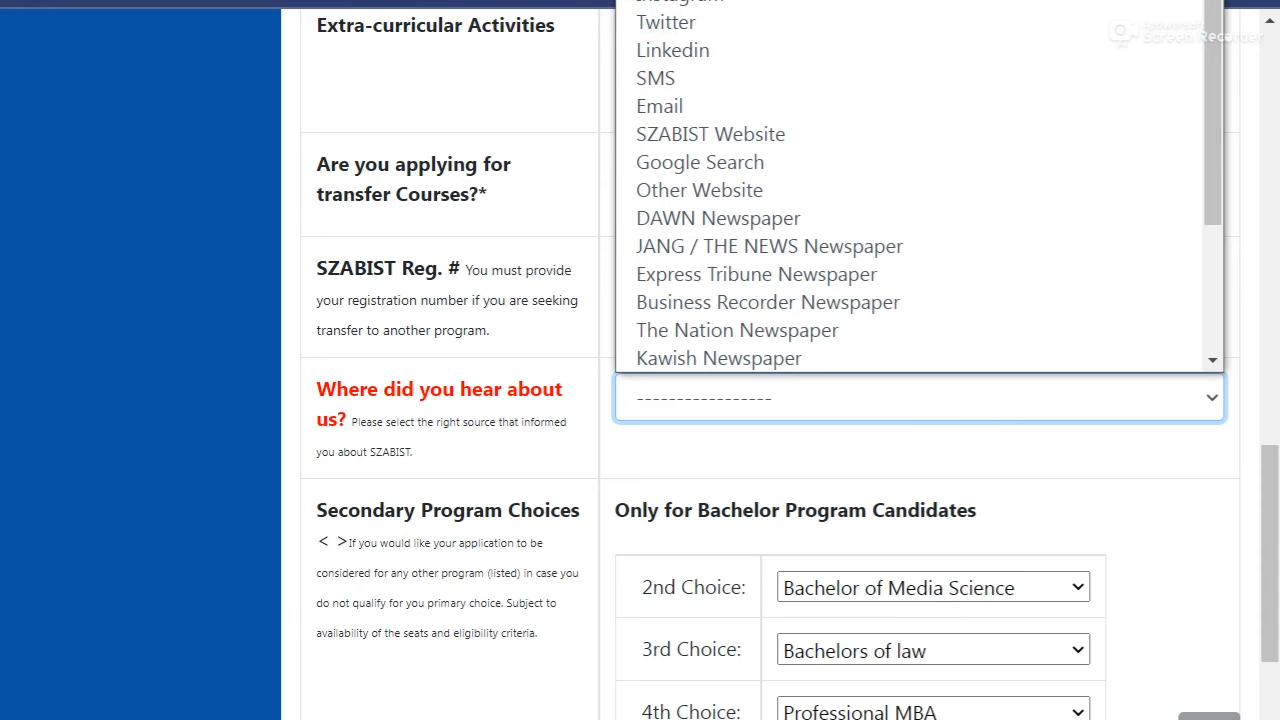
left_click(690, 2)
left_click(486, 522)
Save the Other Details until 'Changes Saved...' is confirmed.
scroll(480, 549, "down", 4)
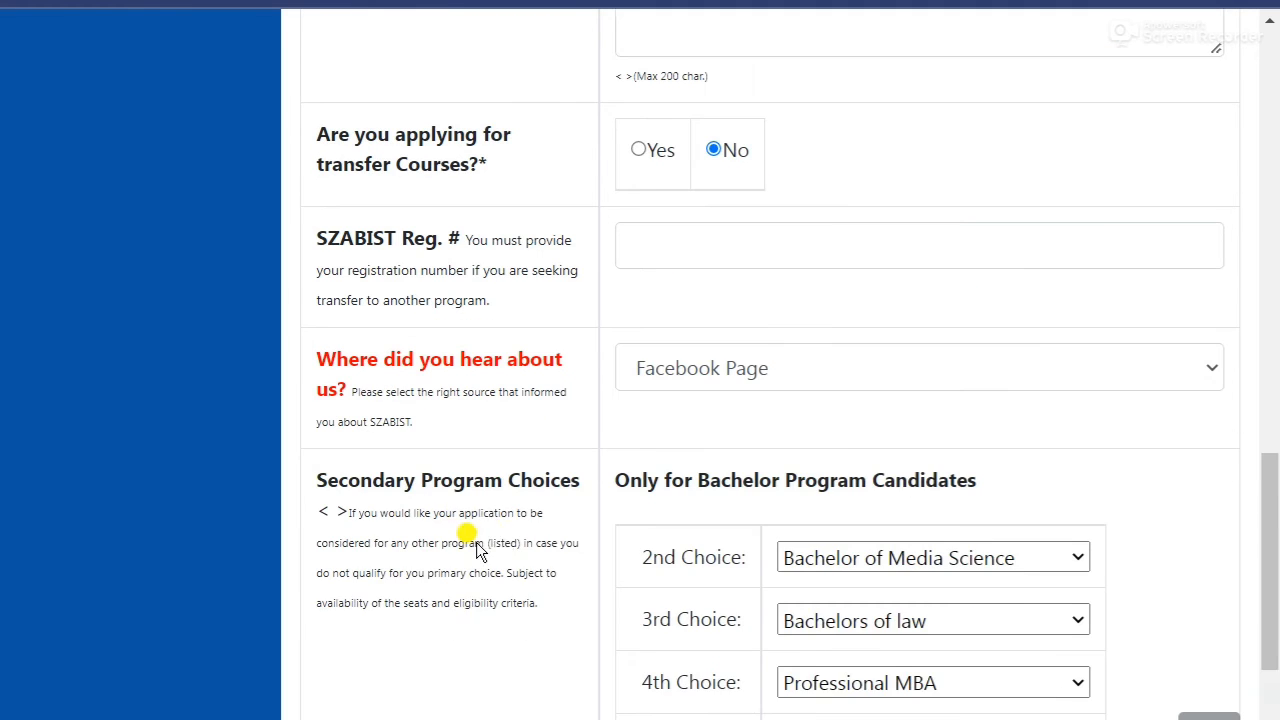
left_click(655, 672)
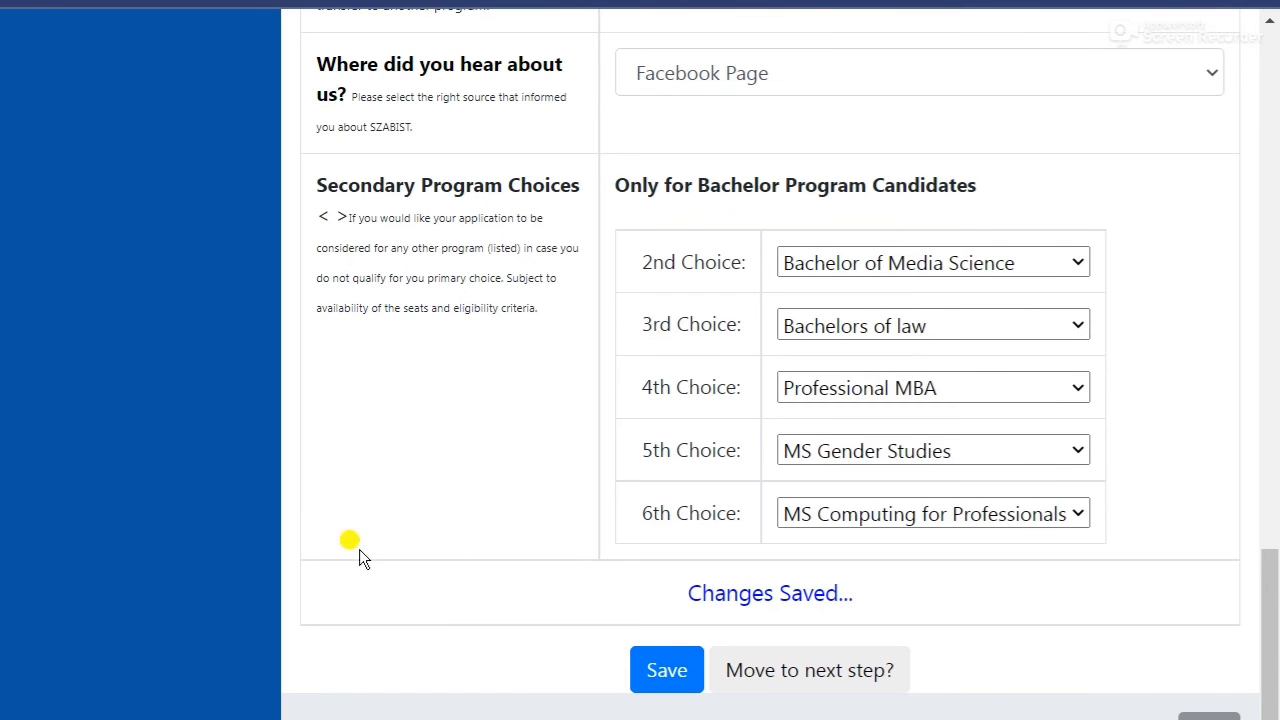
left_click(662, 665)
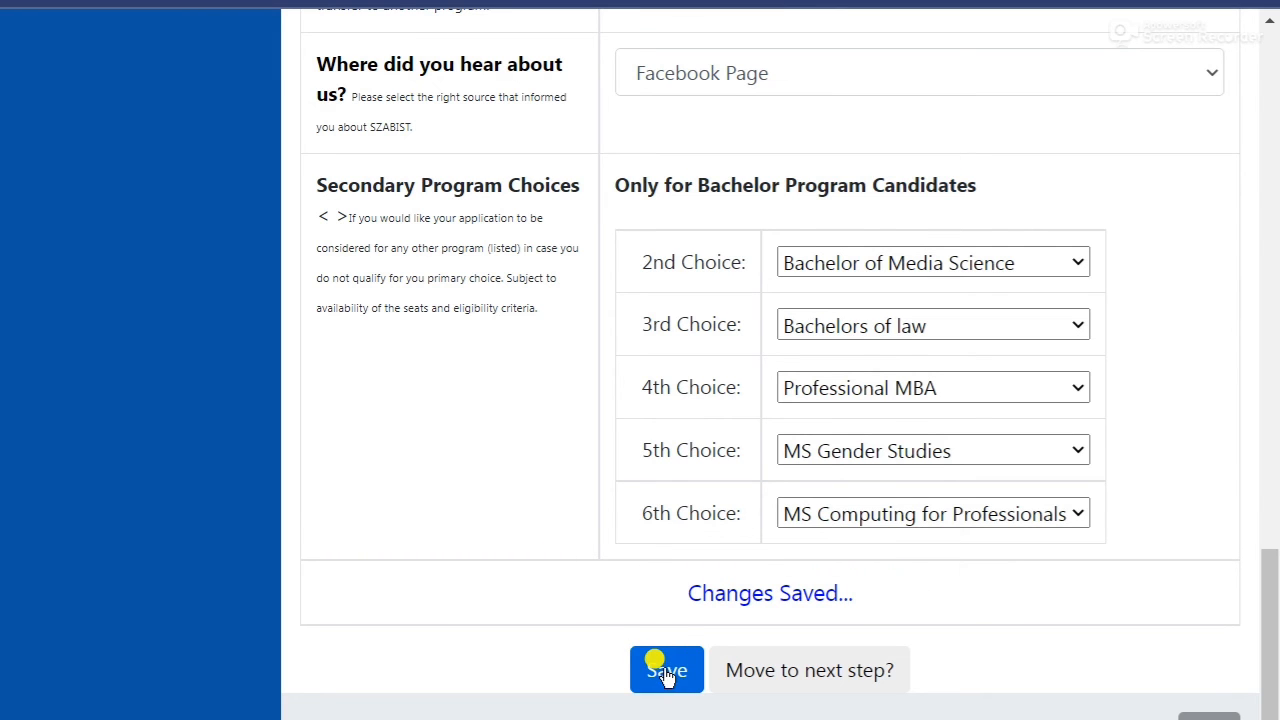
scroll(436, 540, "up", 12)
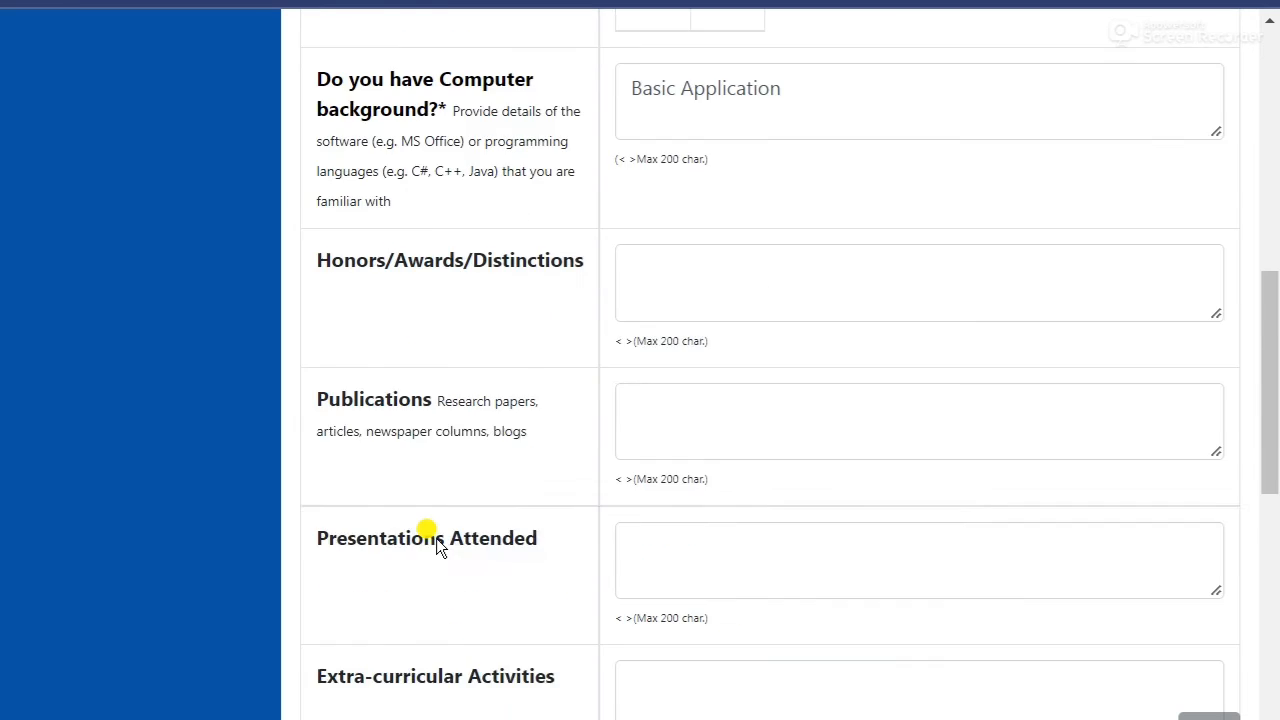
scroll(436, 538, "up", 8)
scroll(612, 440, "down", 6)
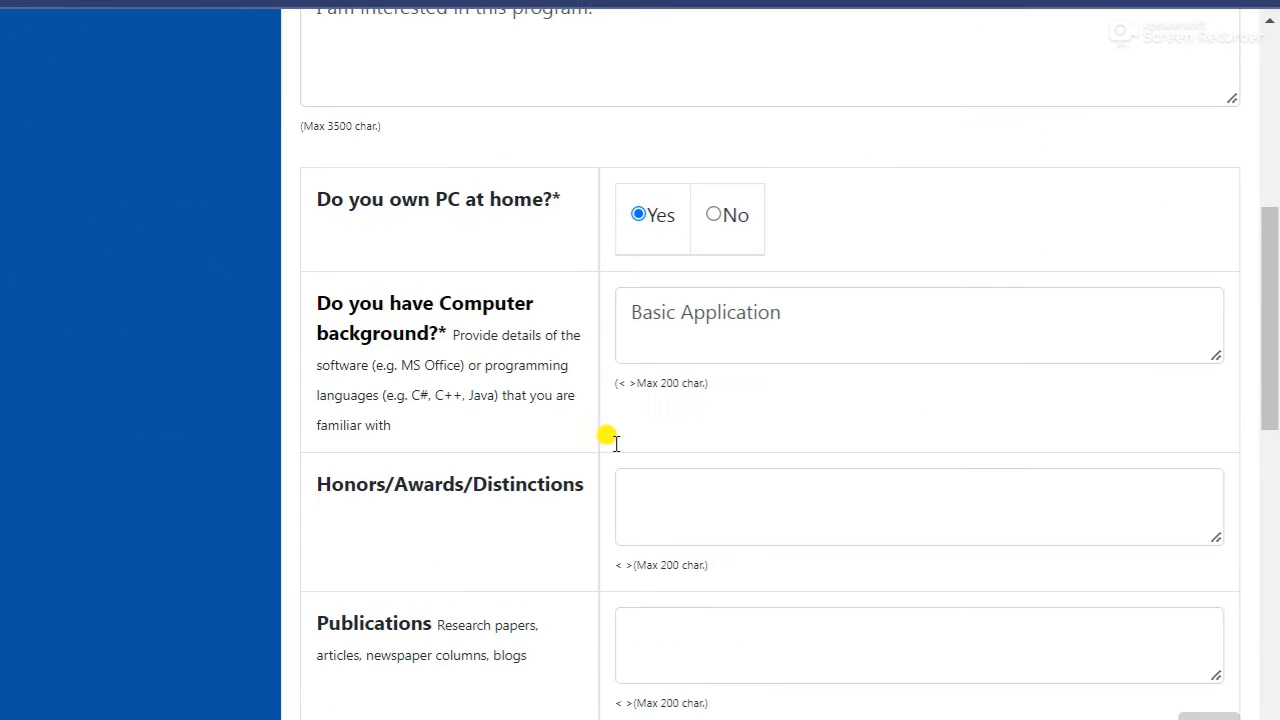
scroll(614, 443, "down", 12)
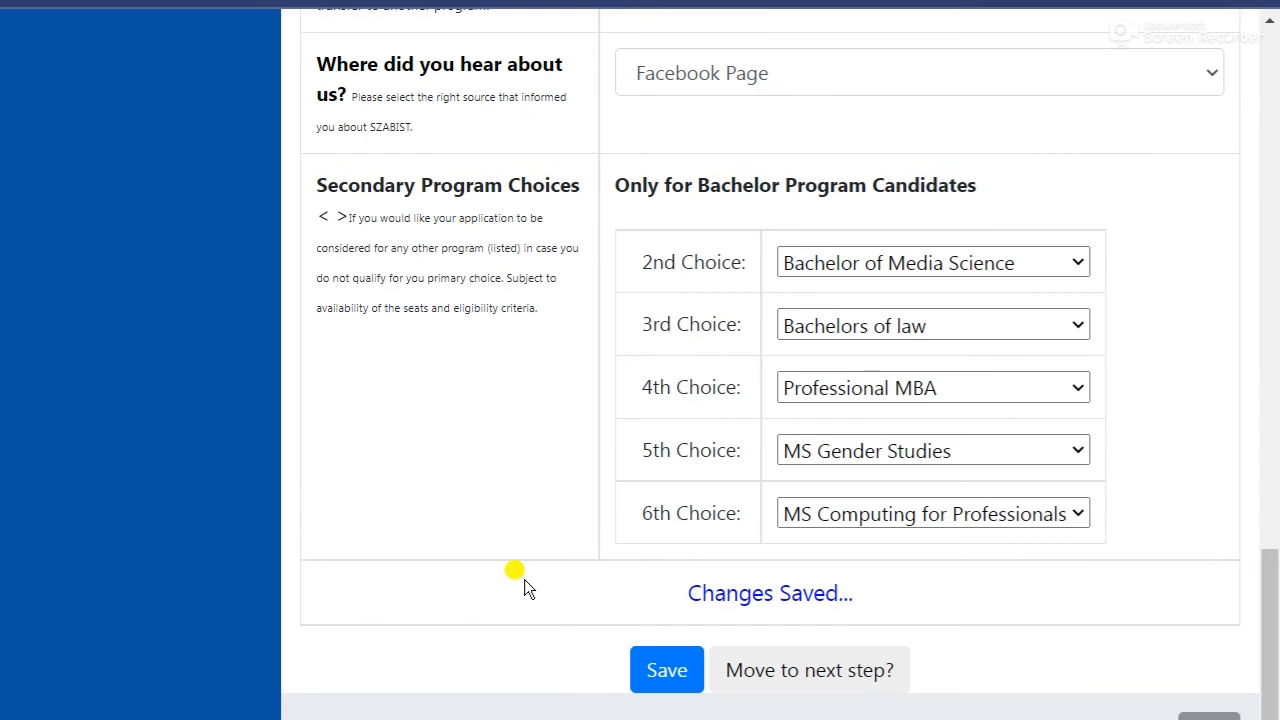
Advance to Test Details and choose Yes for applying through the SZABIST Admission Test.
left_click(771, 671)
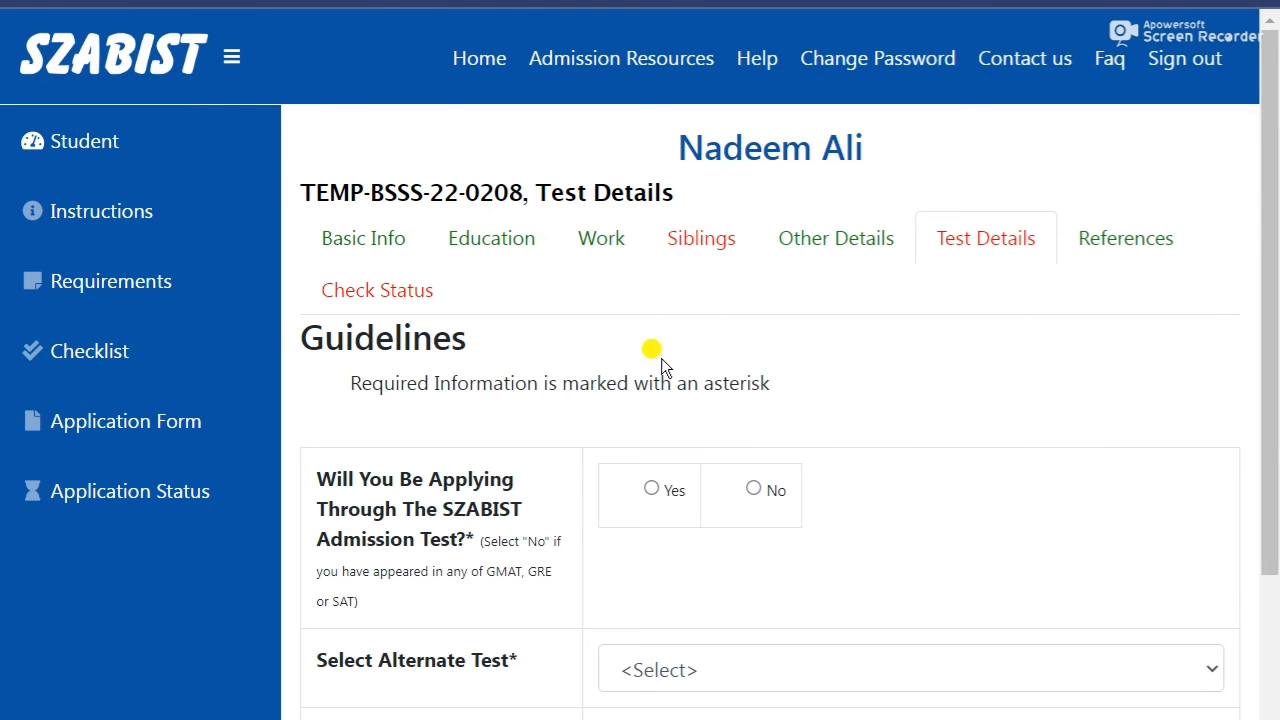
scroll(661, 360, "down", 2)
scroll(794, 308, "up", 2)
scroll(441, 478, "down", 1)
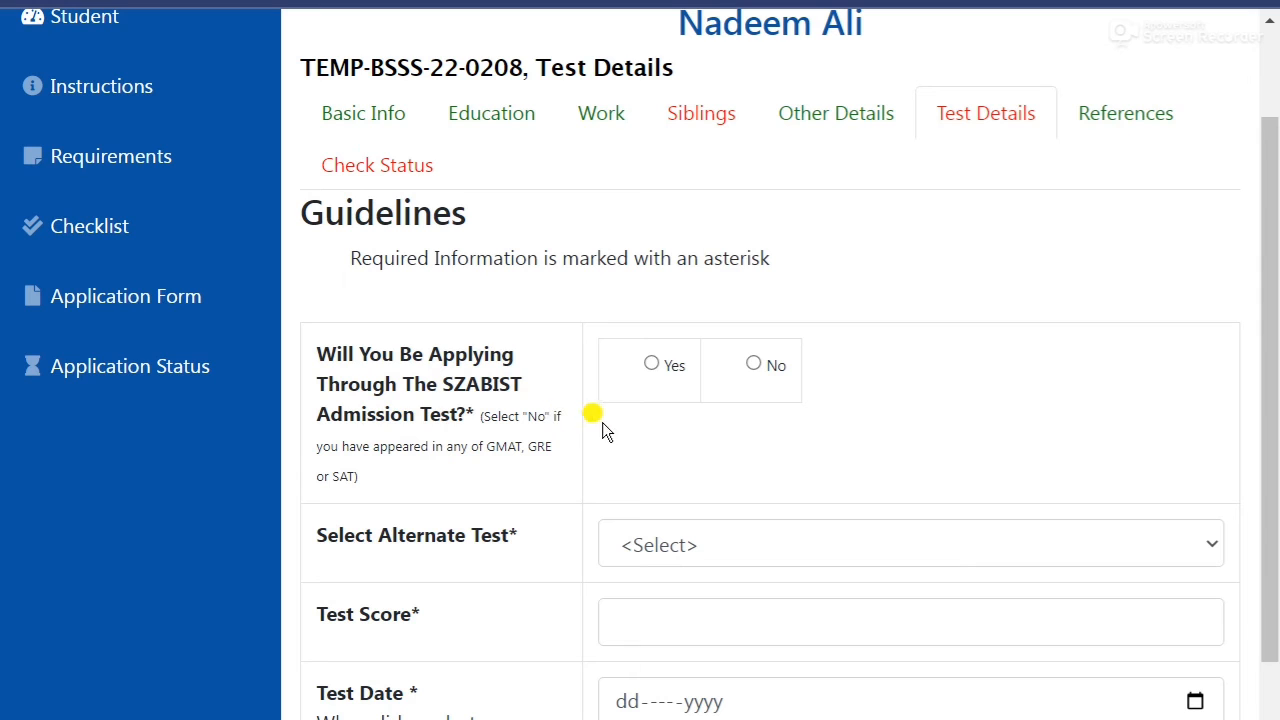
left_click(652, 364)
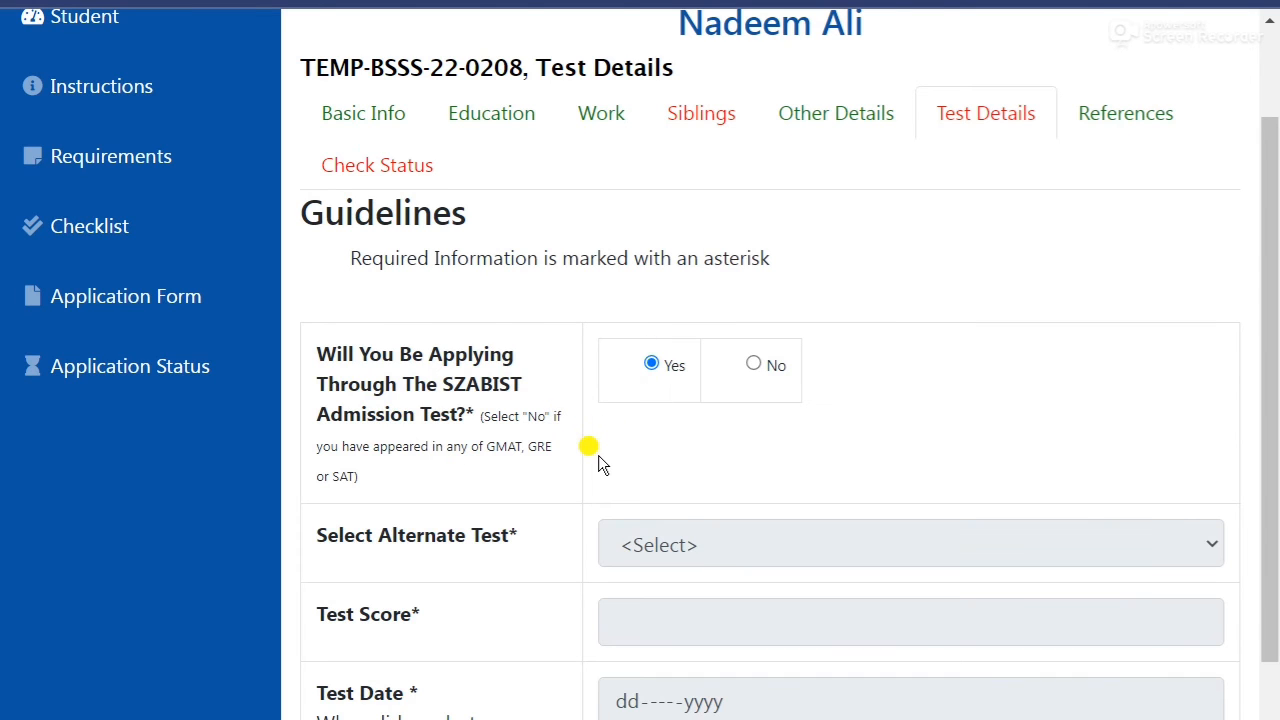
scroll(600, 455, "down", 1)
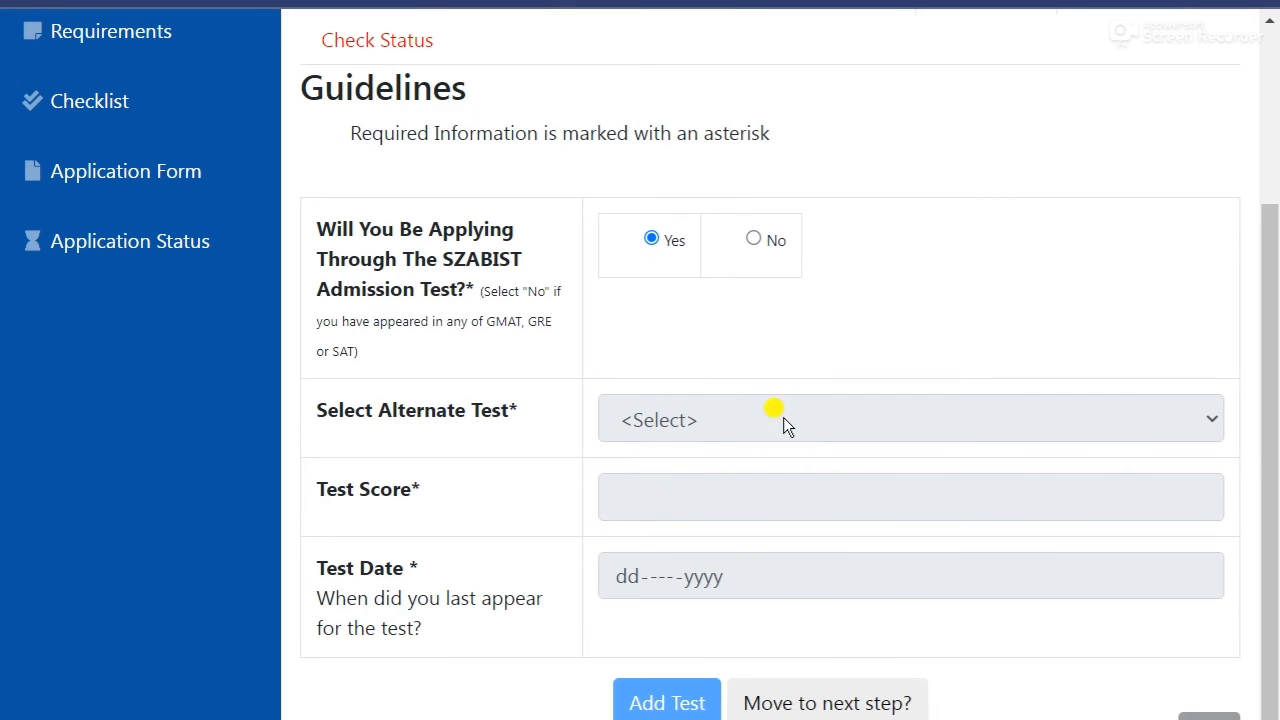
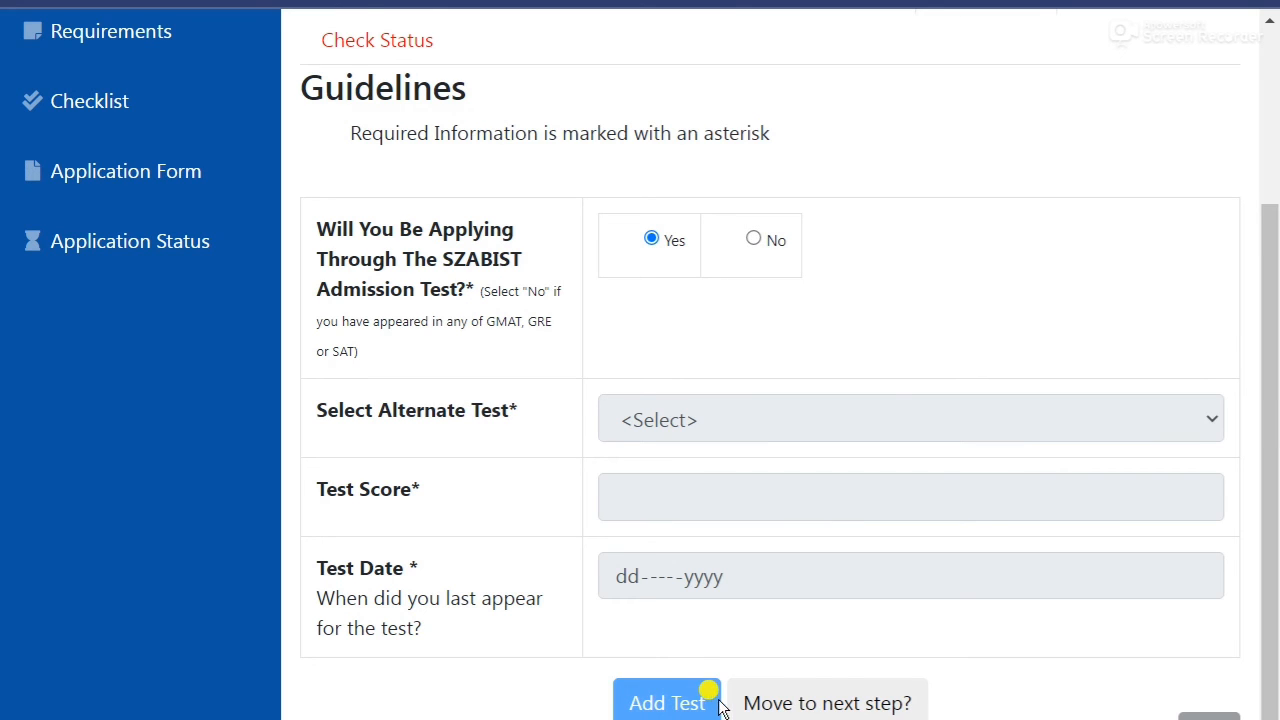
Leave Test Details and advance to the References step, which needs no references.
scroll(697, 655, "down", 1)
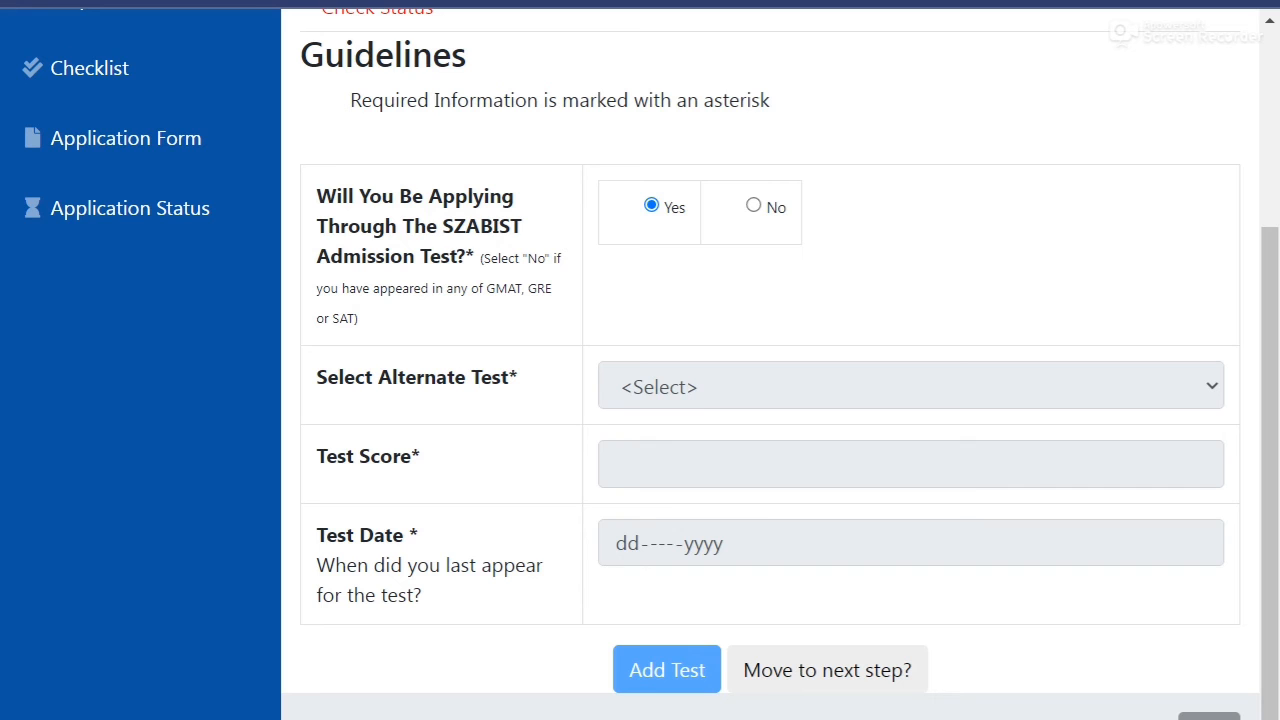
left_click(884, 679)
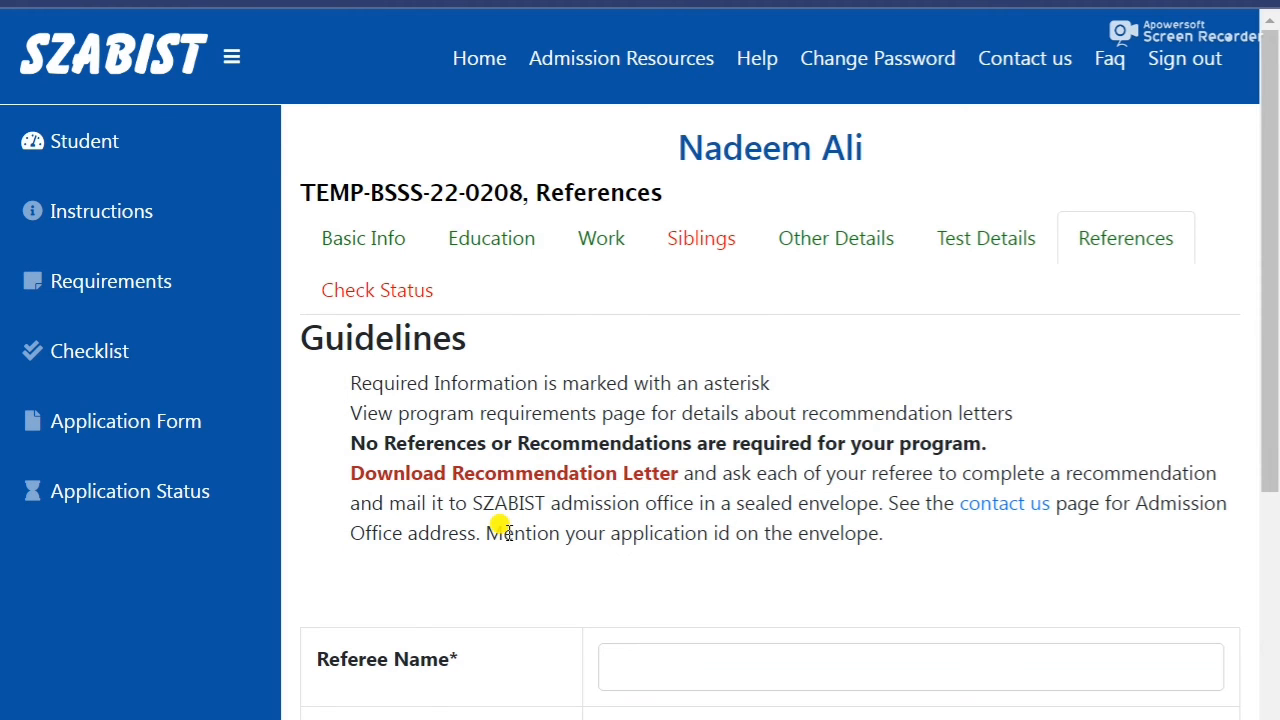
Download the RecLetter_ISB.pdf recommendation letter form from the References page through IDM.
scroll(505, 532, "down", 3)
scroll(507, 532, "down", 3)
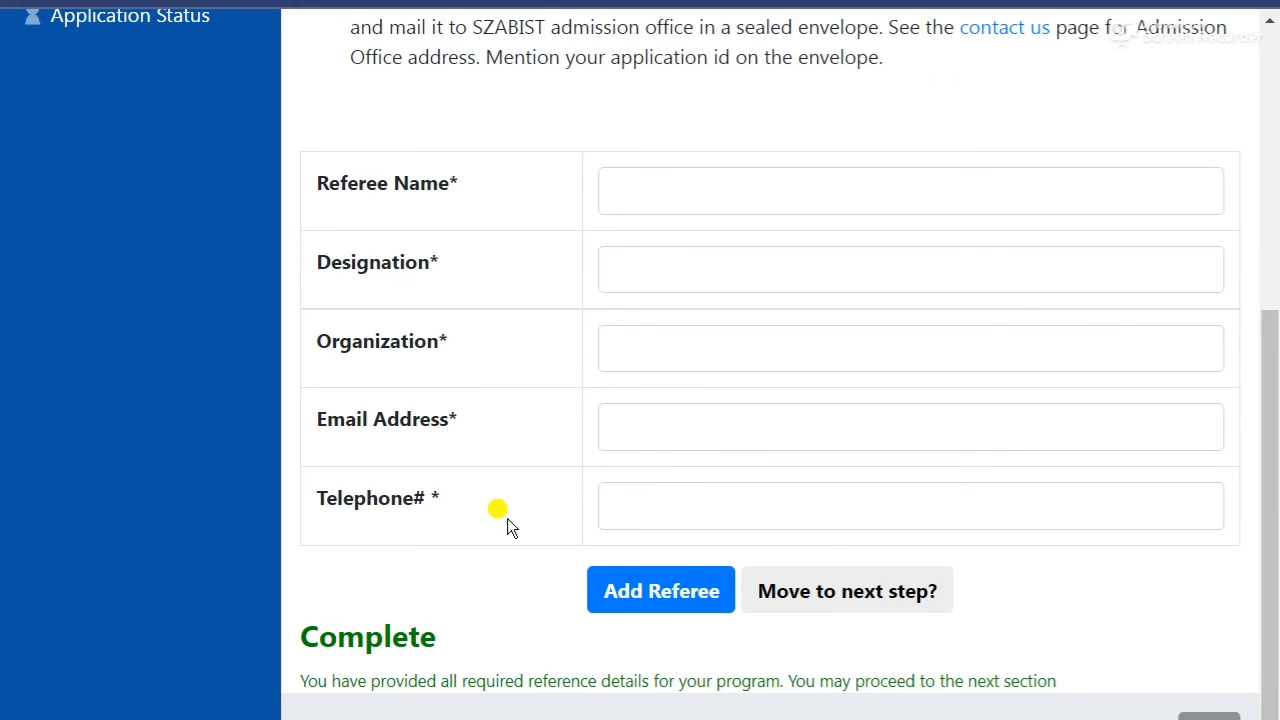
scroll(507, 527, "up", 3)
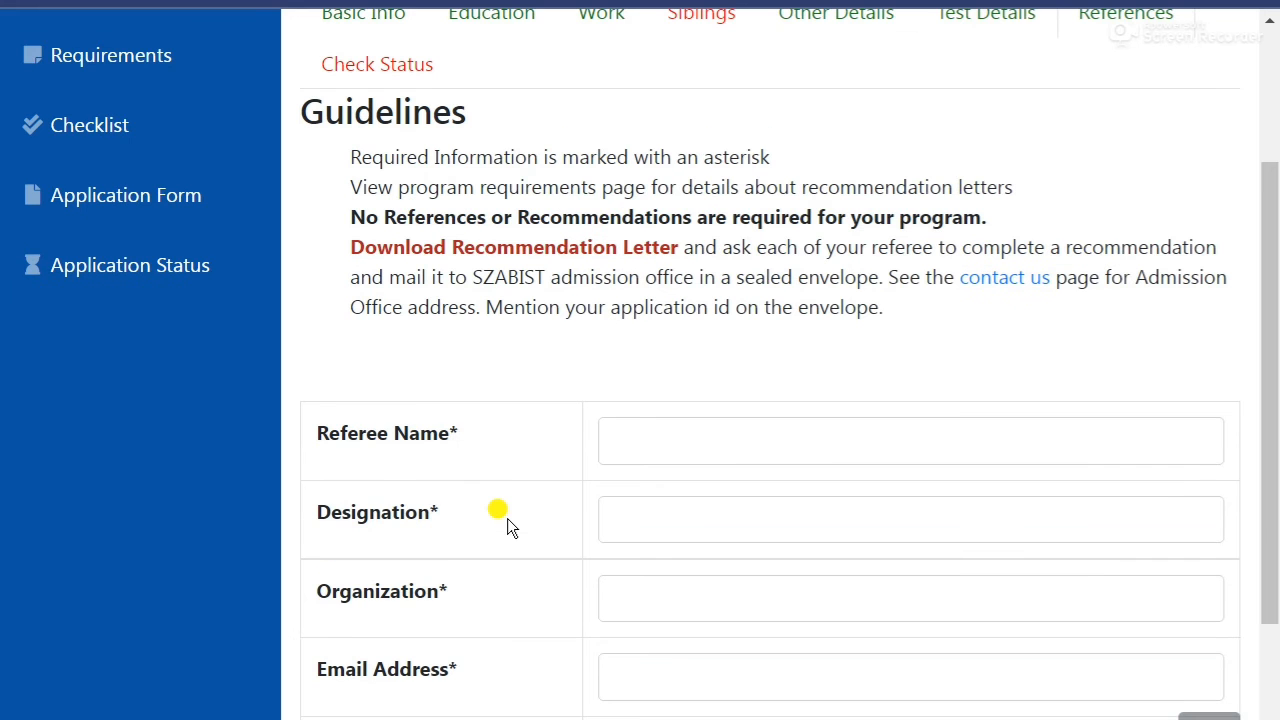
left_click(656, 428)
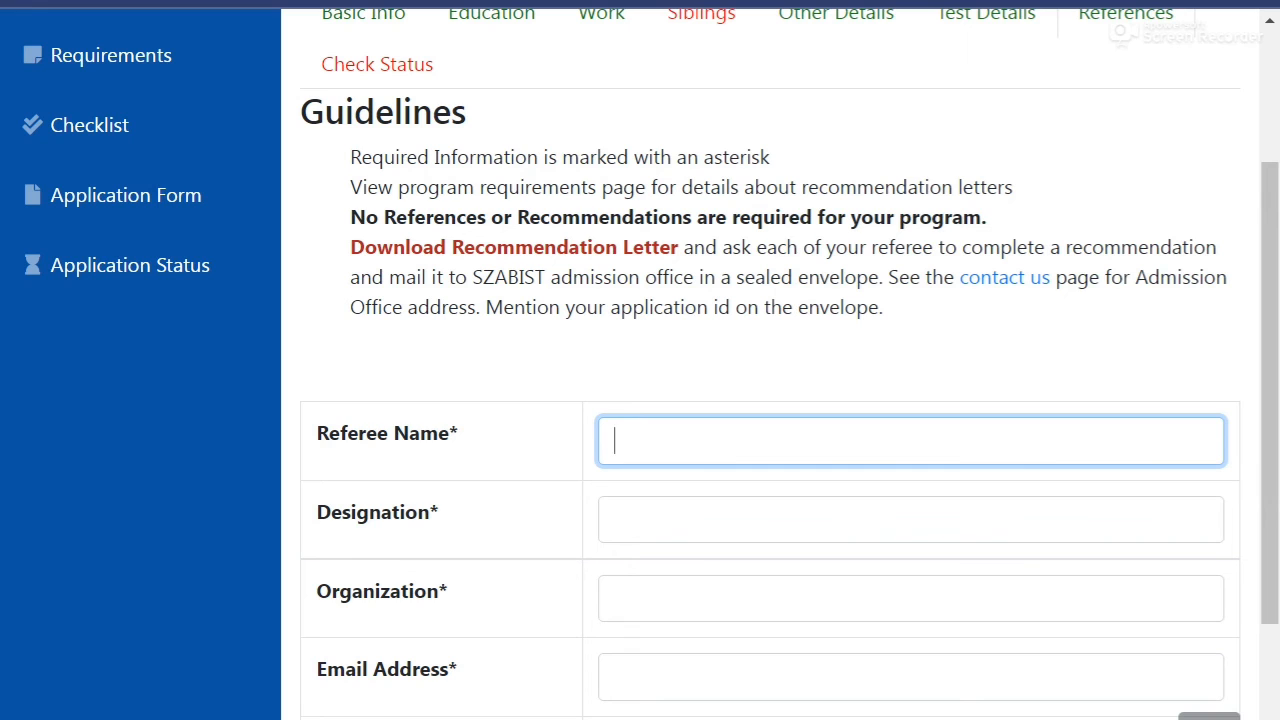
left_click_drag(340, 217, 1042, 232)
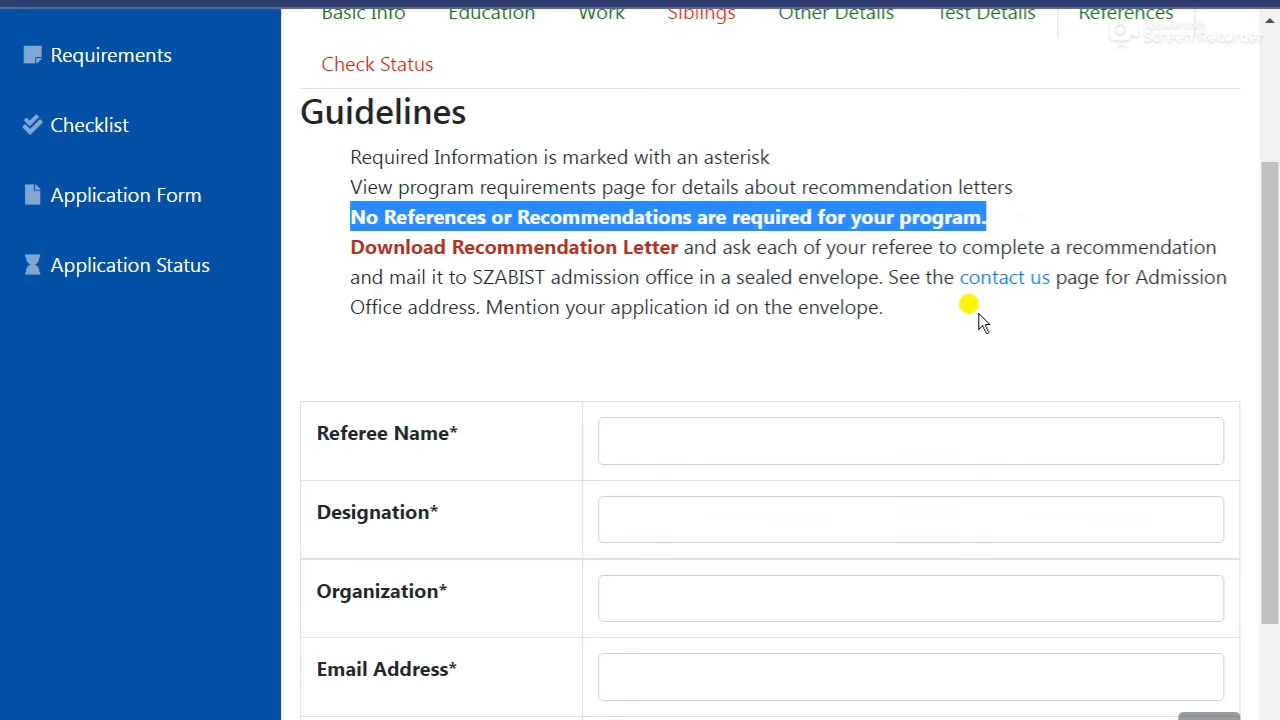
left_click(517, 255)
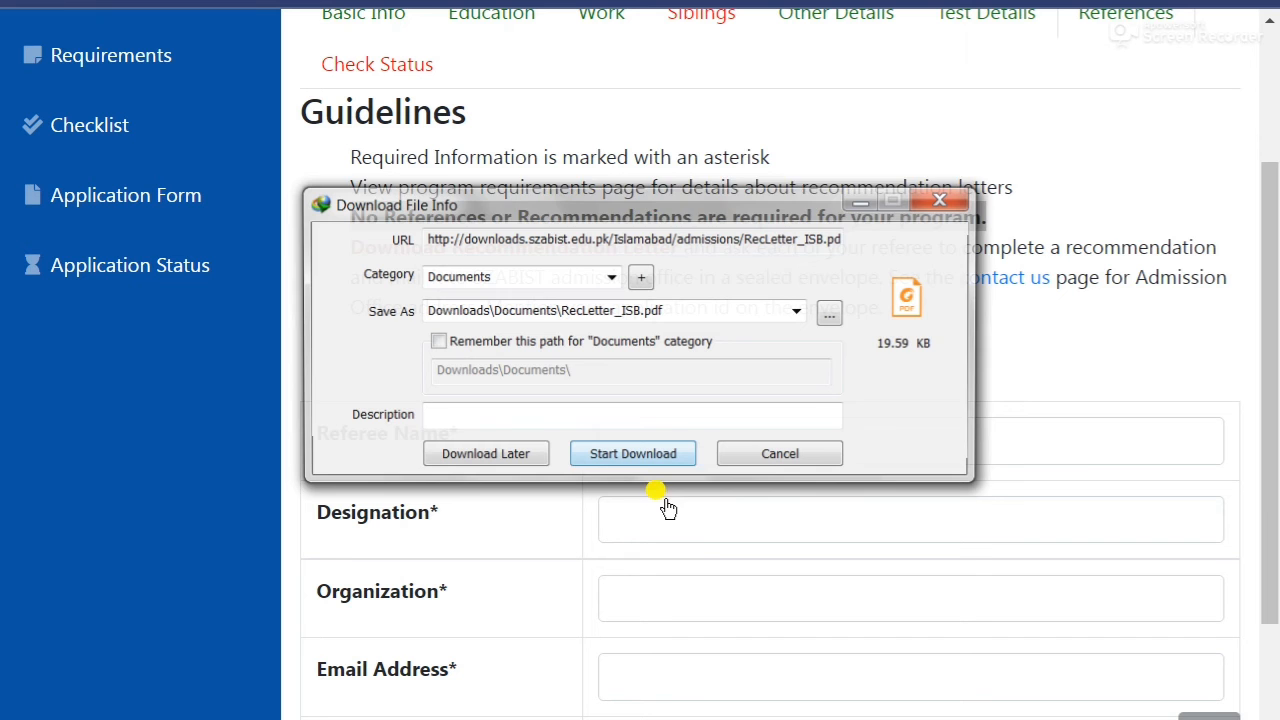
left_click(605, 458)
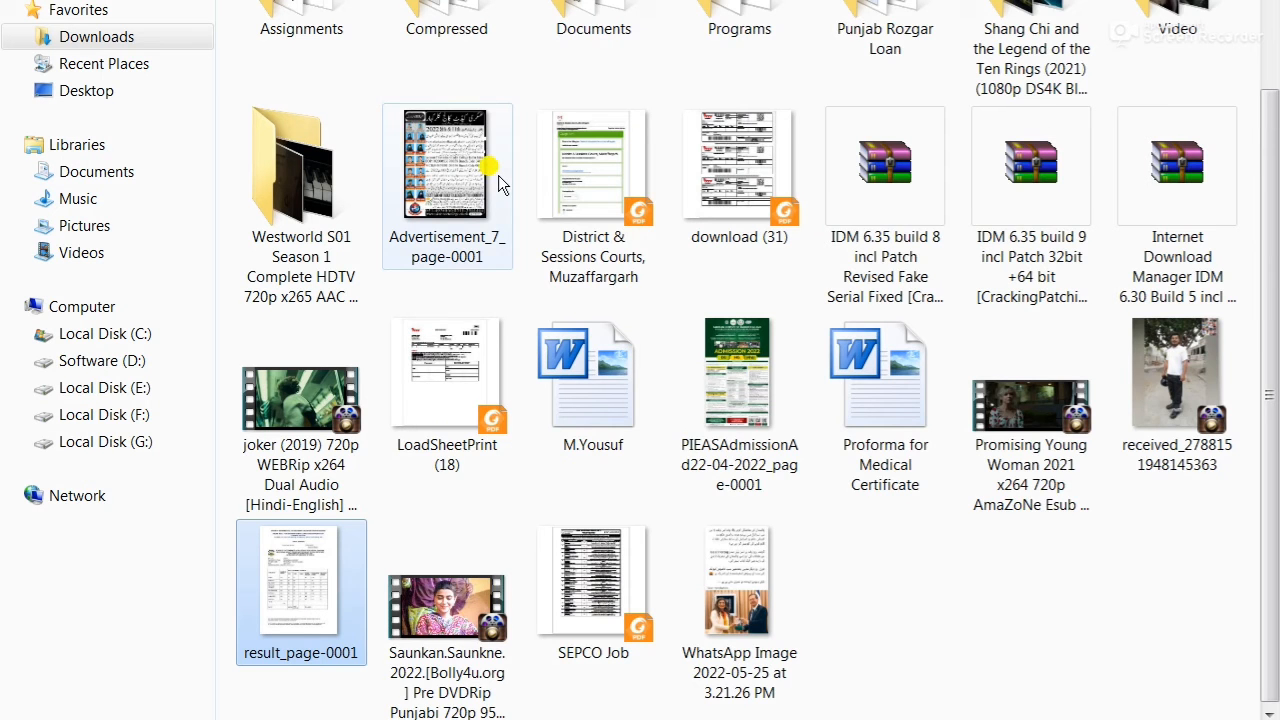
Open RecLetter_ISB from Downloads in Foxit Reader, read through the letter, then close it.
scroll(498, 175, "up", 2)
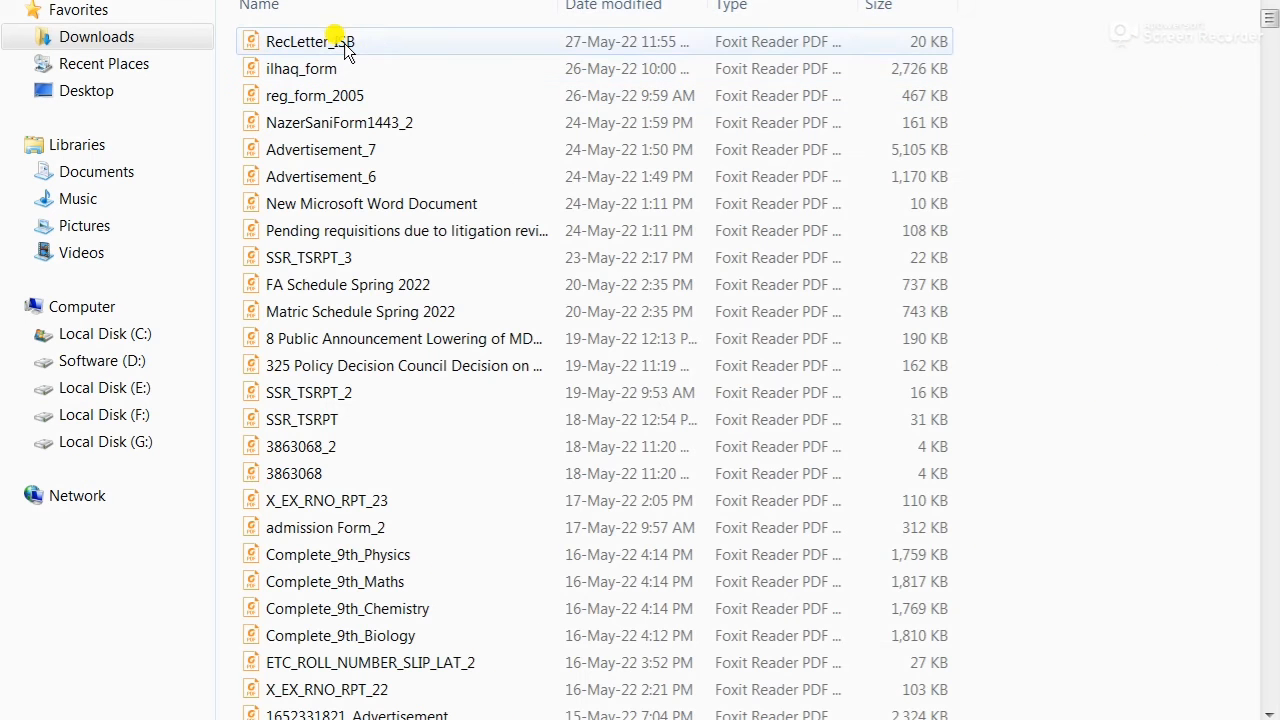
left_click(344, 43)
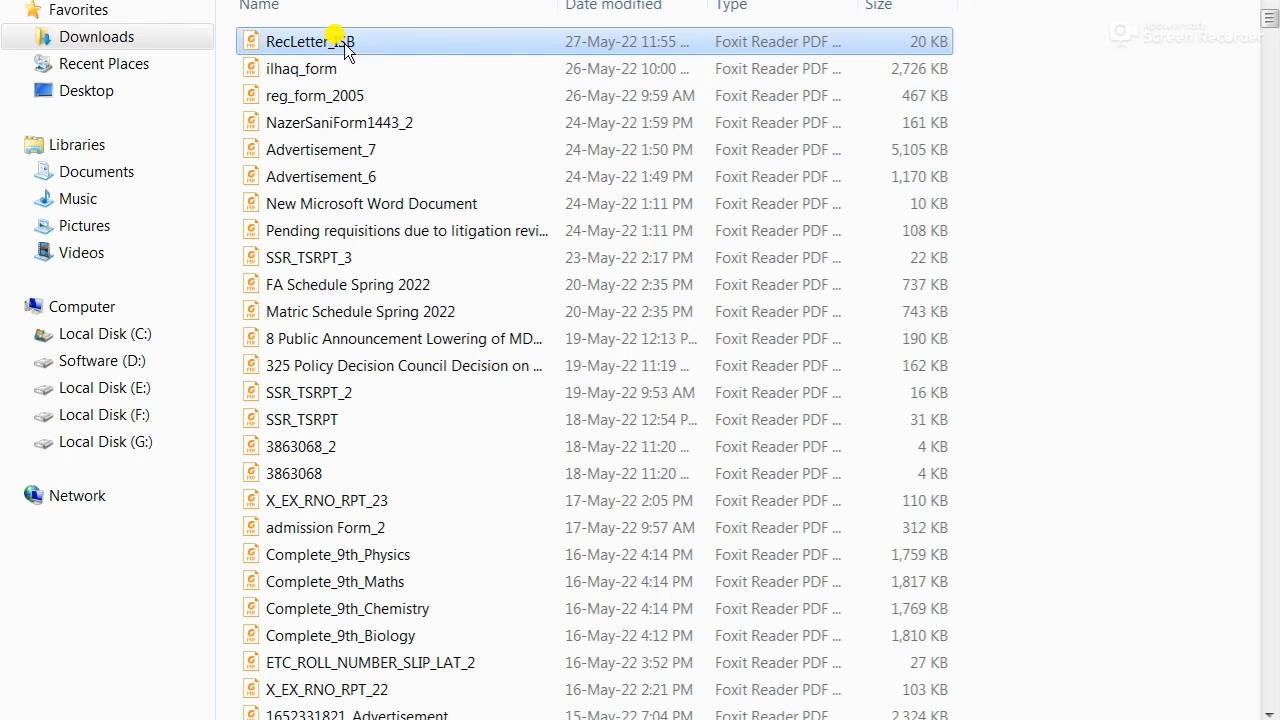
double_click(344, 46)
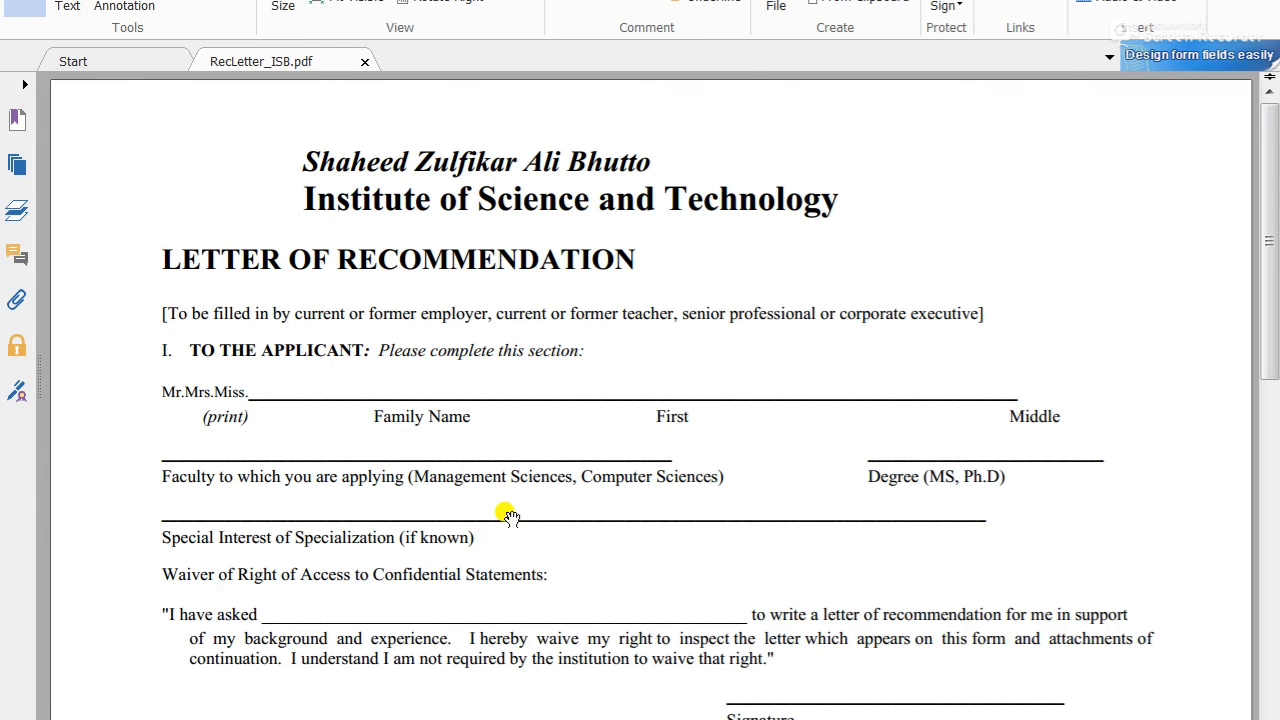
scroll(508, 510, "down", 4)
scroll(483, 512, "down", 5)
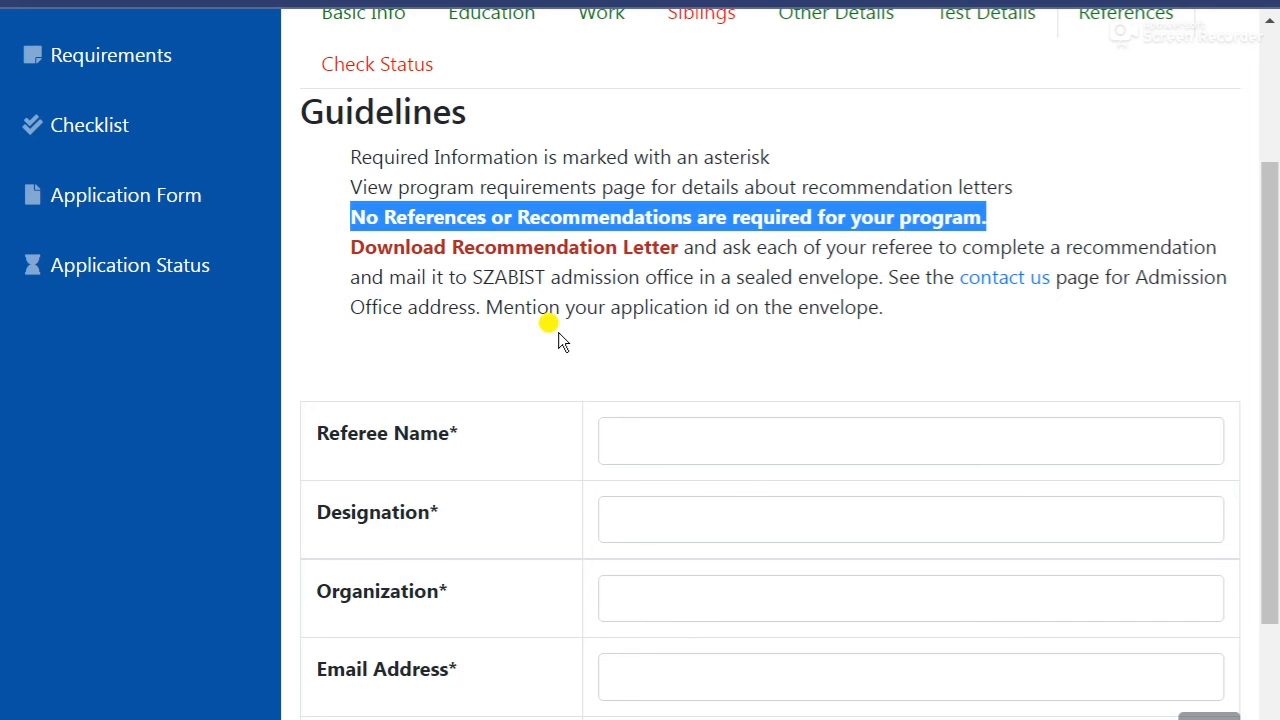
left_click(533, 343)
Advance past References to Check Status, where Siblings Information still shows Incomplete.
scroll(533, 343, "down", 3)
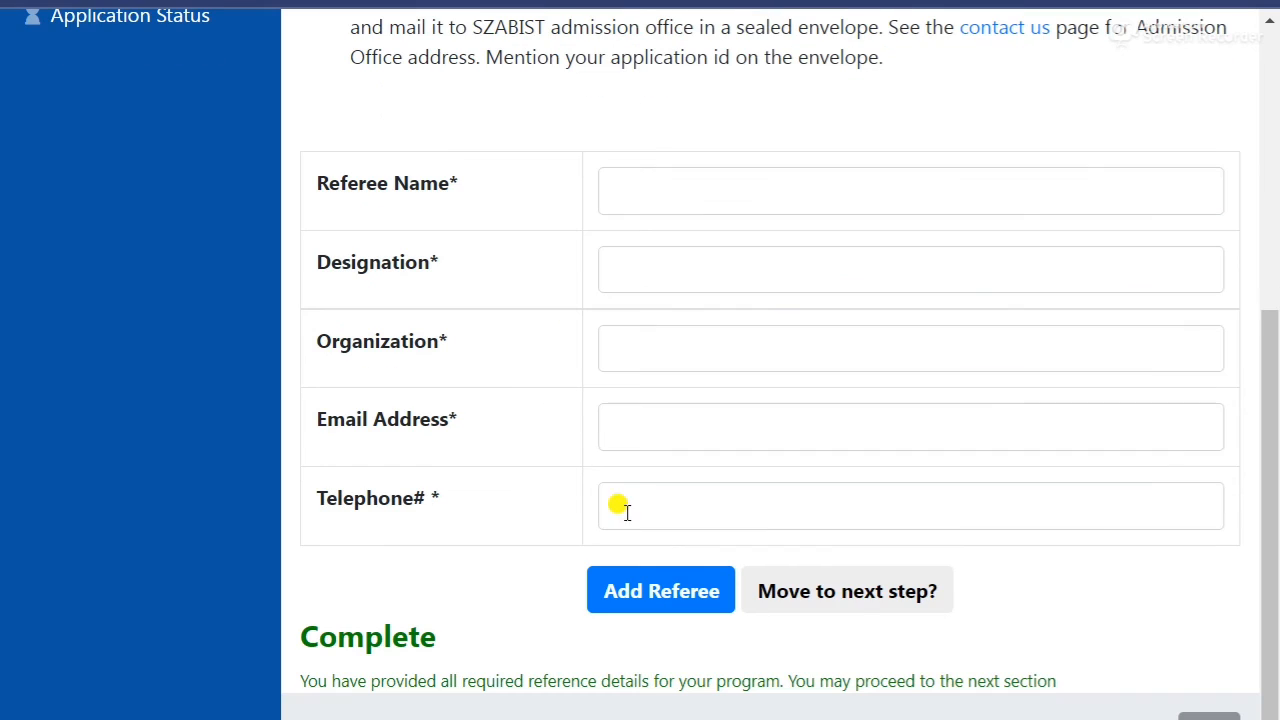
left_click(850, 602)
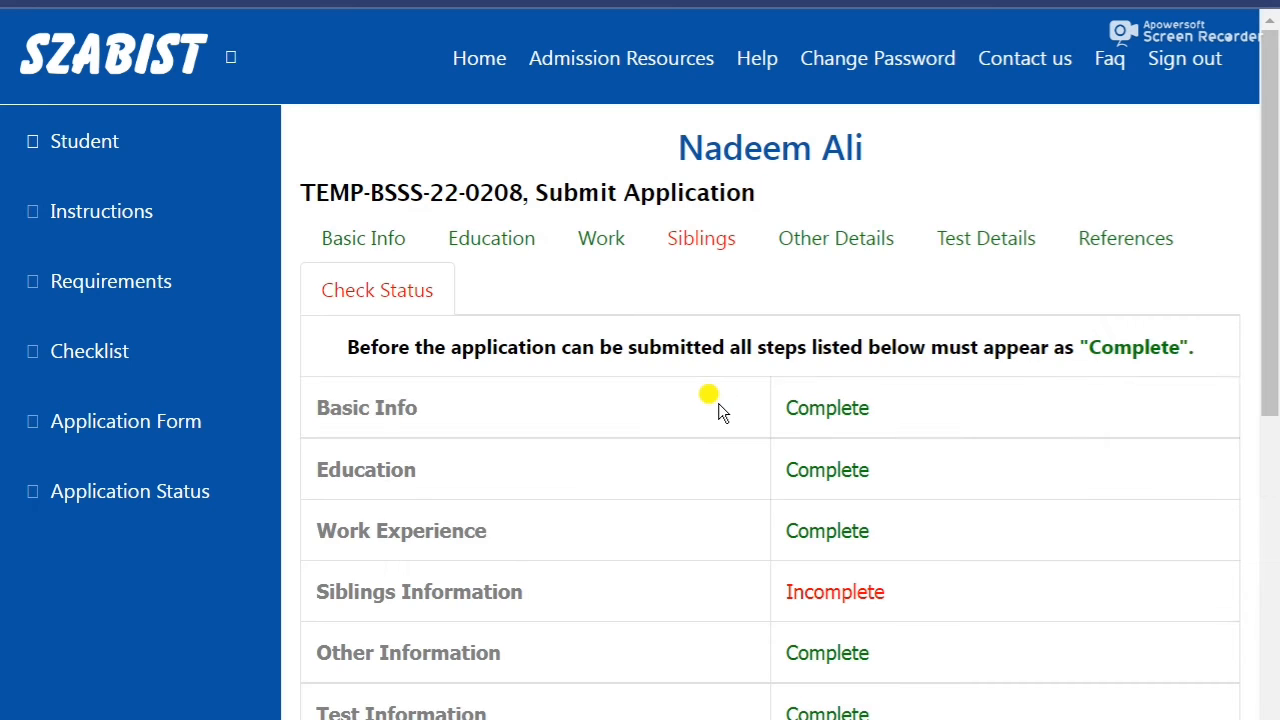
scroll(675, 395, "down", 1)
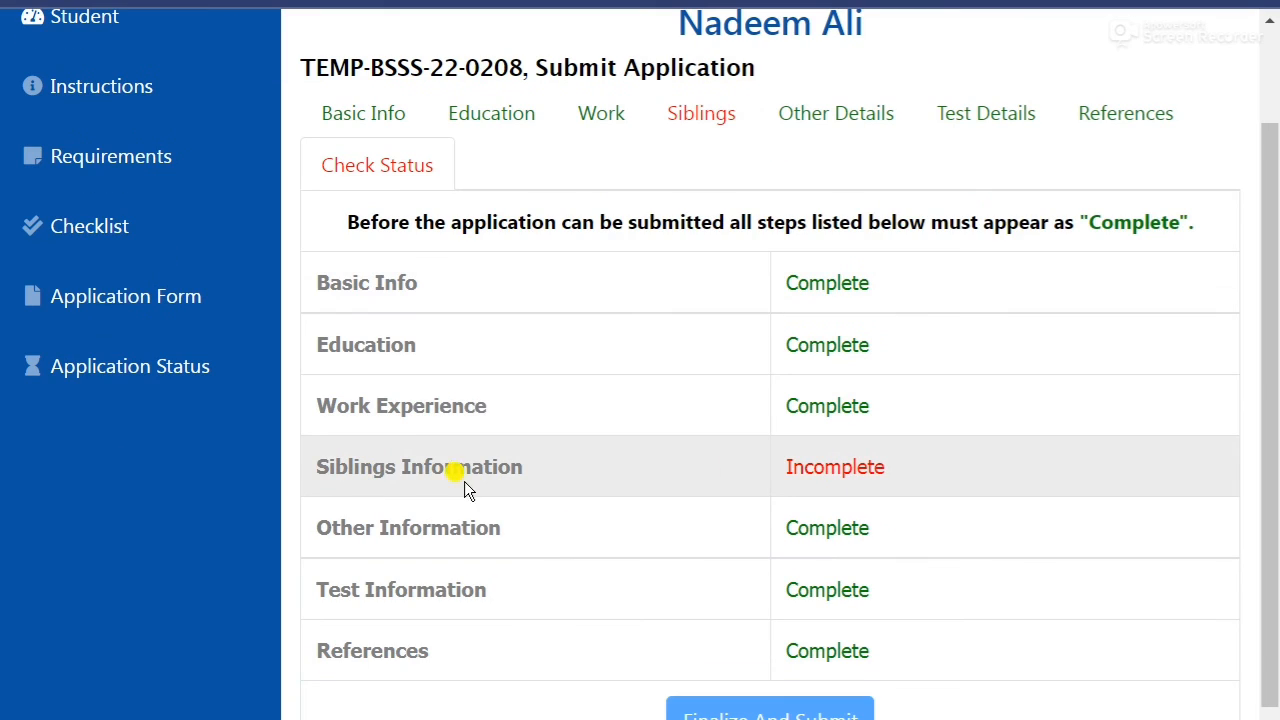
scroll(654, 474, "down", 1)
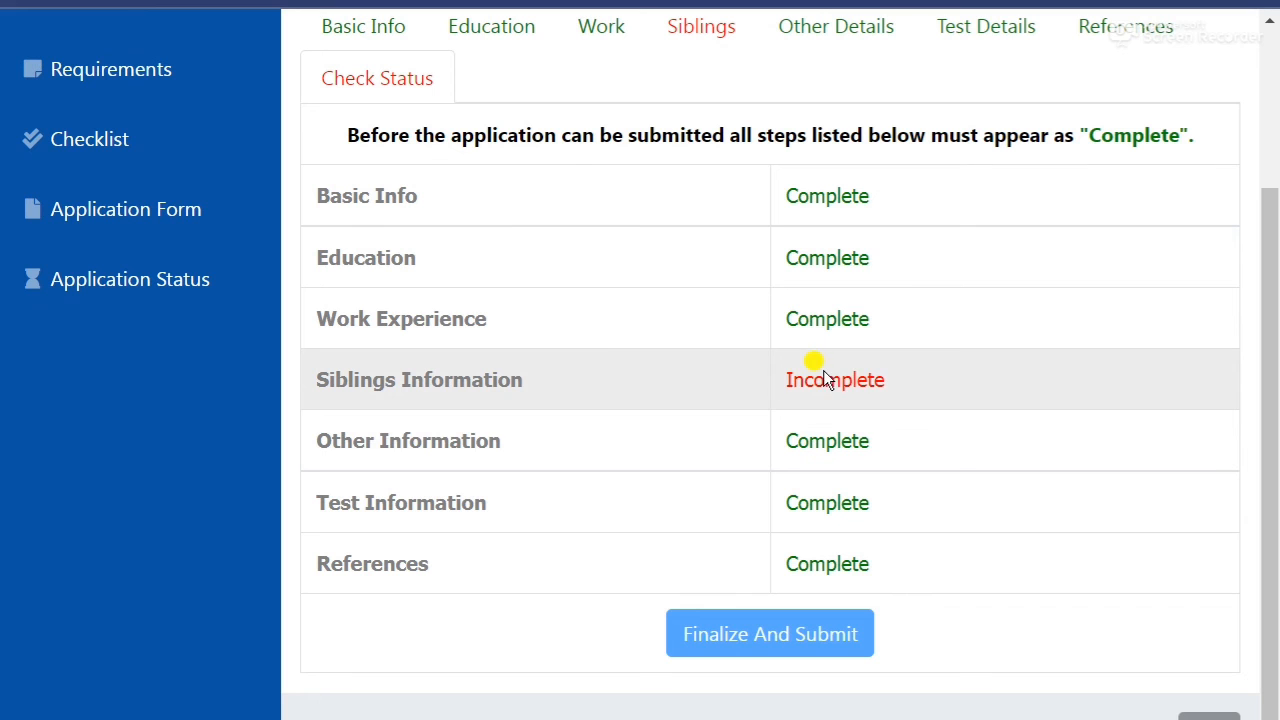
Resave Siblings Information with No siblings, landing on the pre-filled Other Info step.
left_click(822, 378)
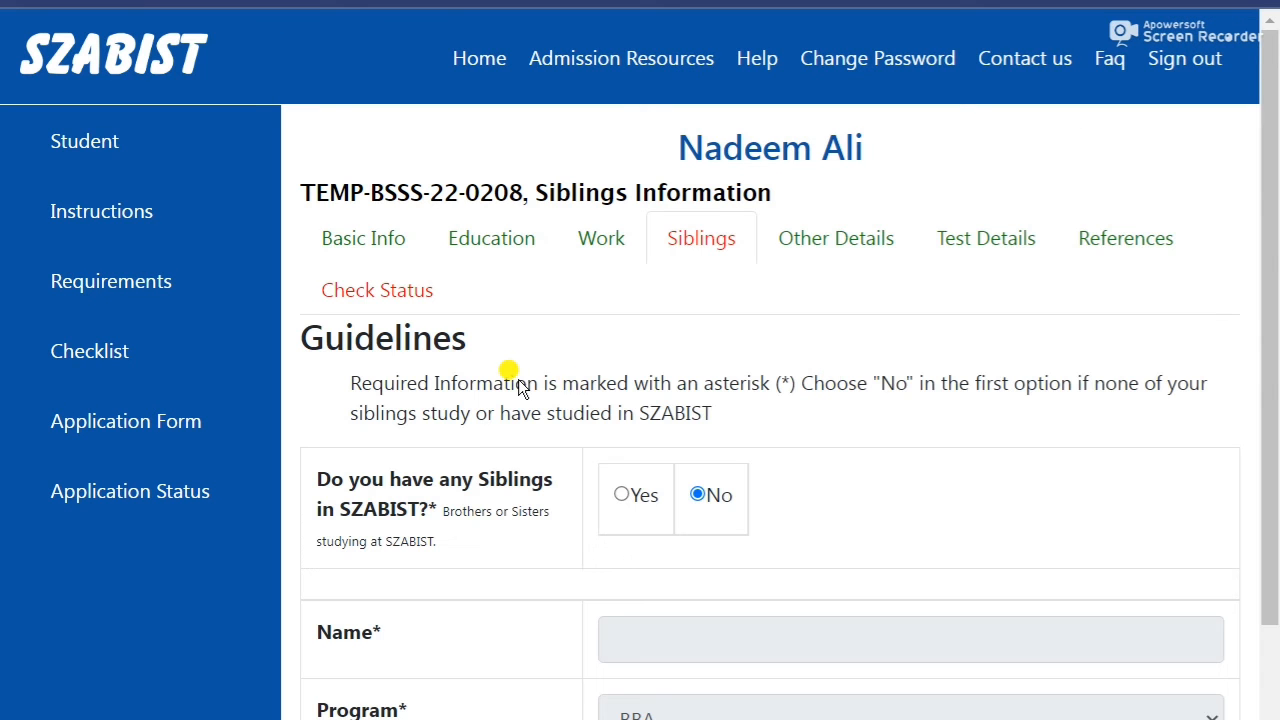
scroll(518, 388, "down", 2)
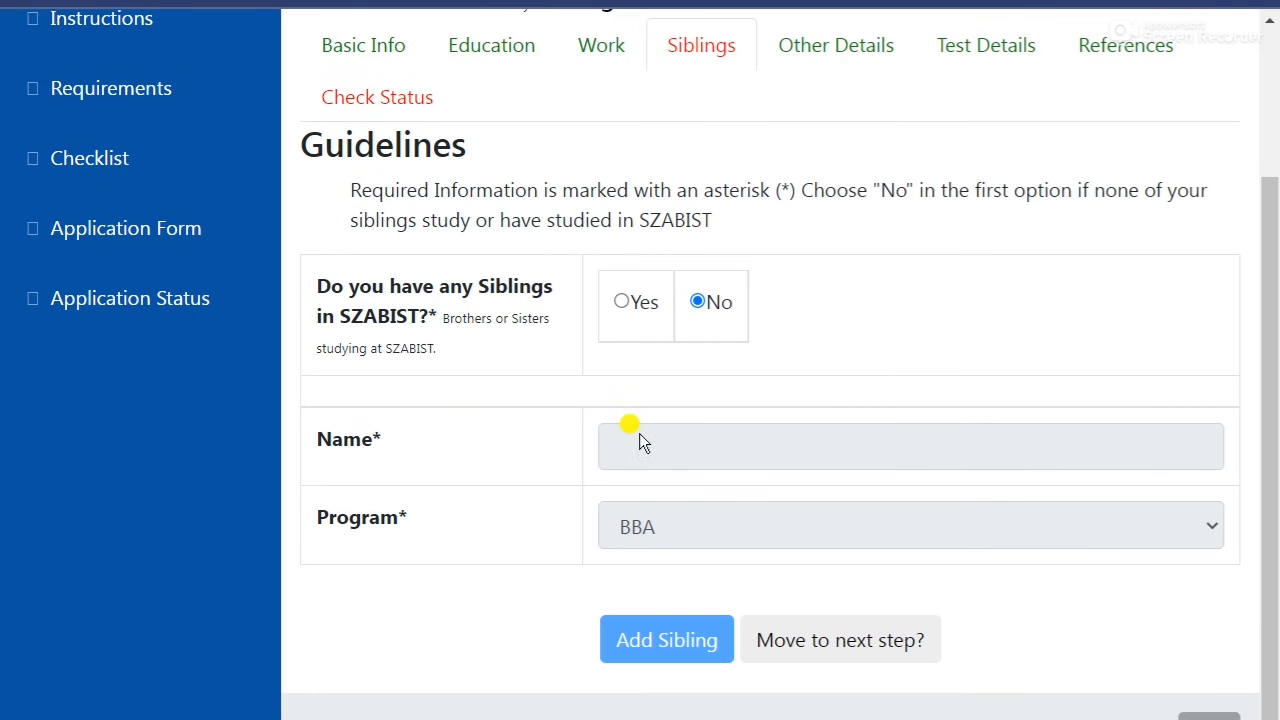
left_click(836, 650)
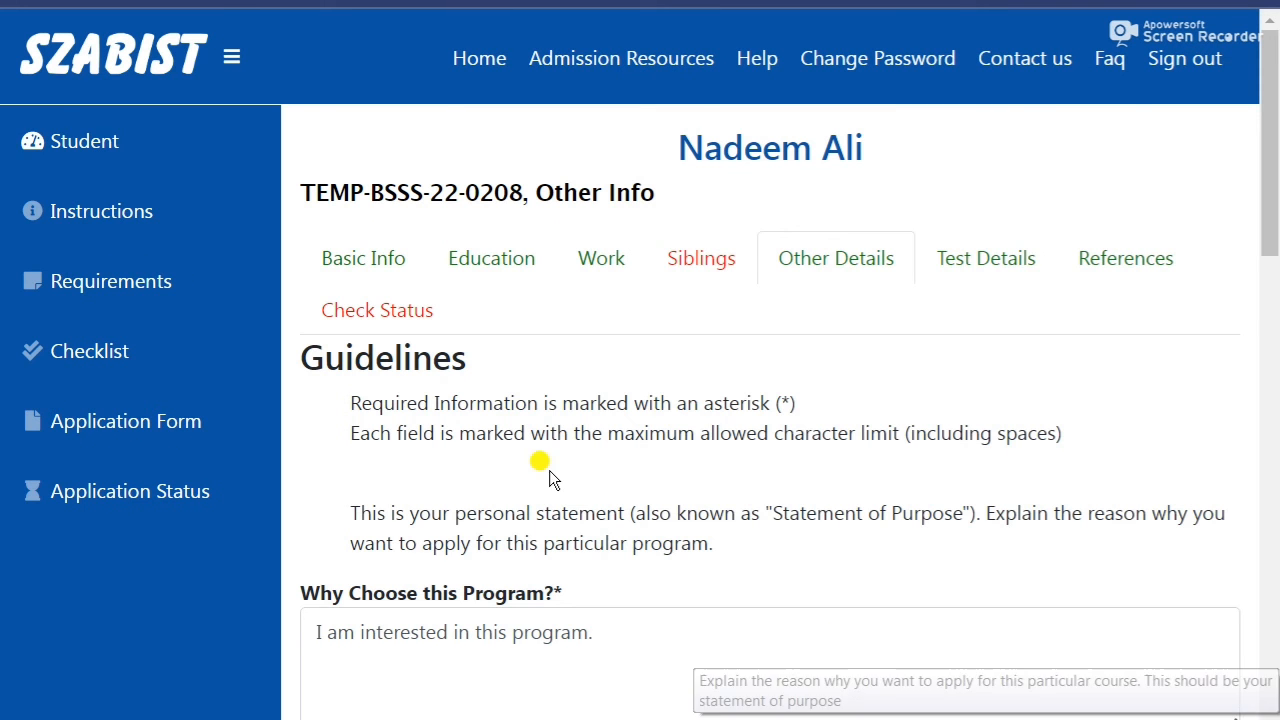
scroll(535, 462, "down", 3)
scroll(525, 457, "up", 3)
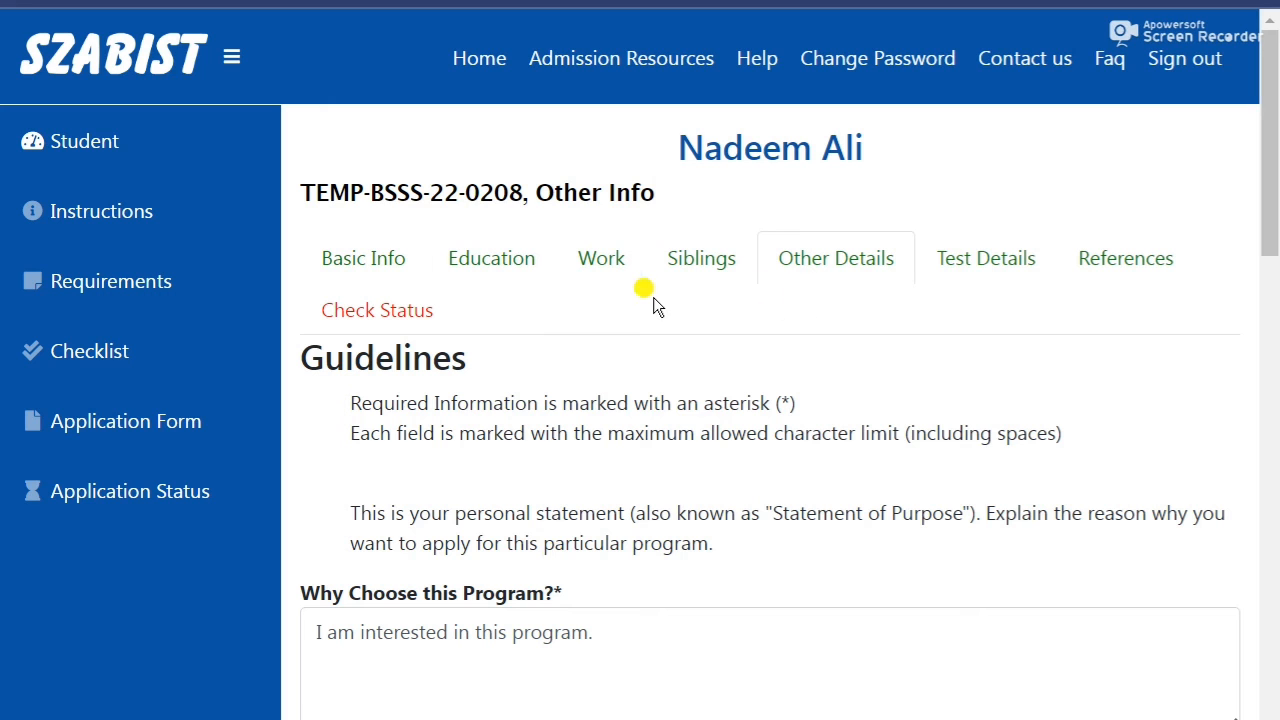
scroll(761, 422, "down", 6)
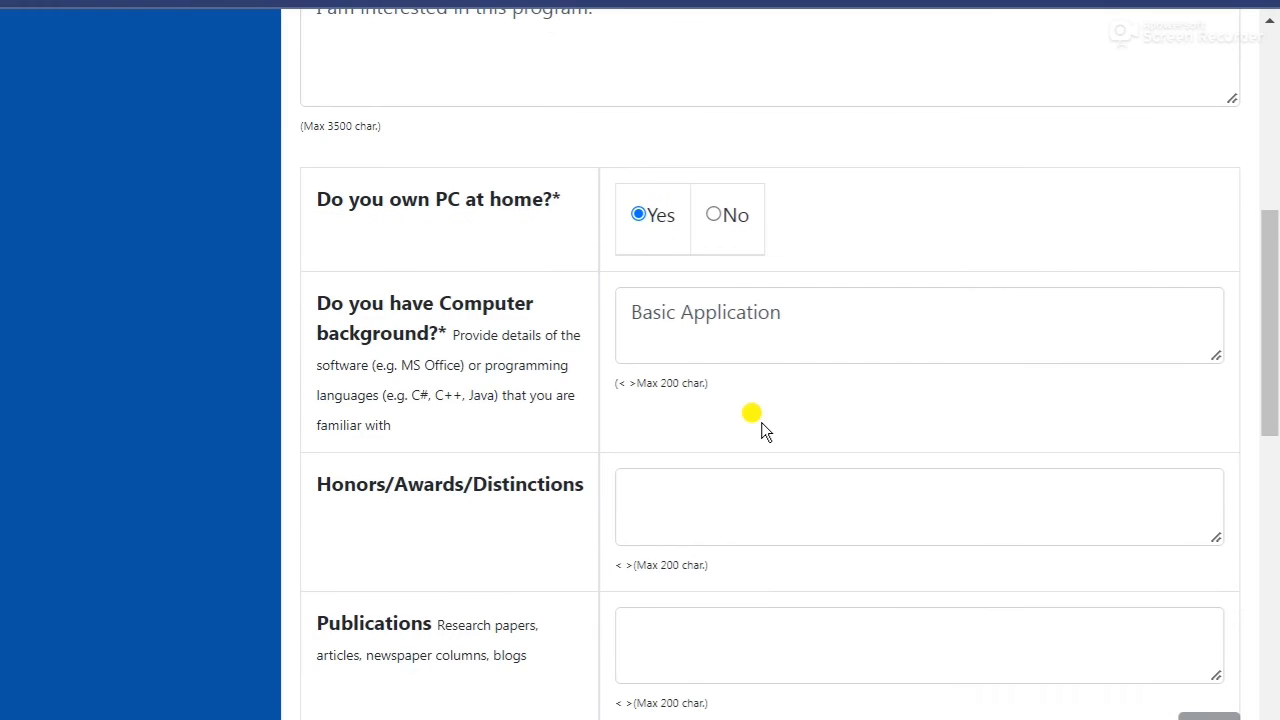
scroll(761, 422, "up", 6)
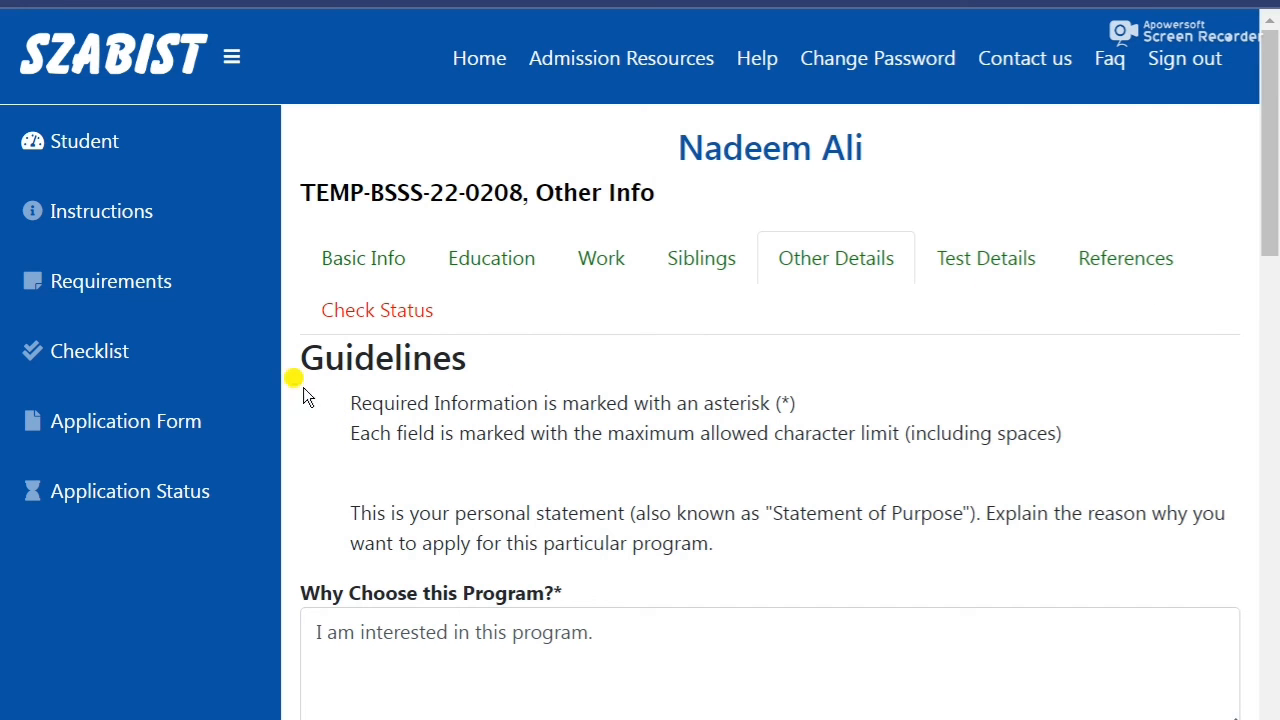
Open Check Status and review the required documents and all seven steps marked Complete.
left_click(373, 316)
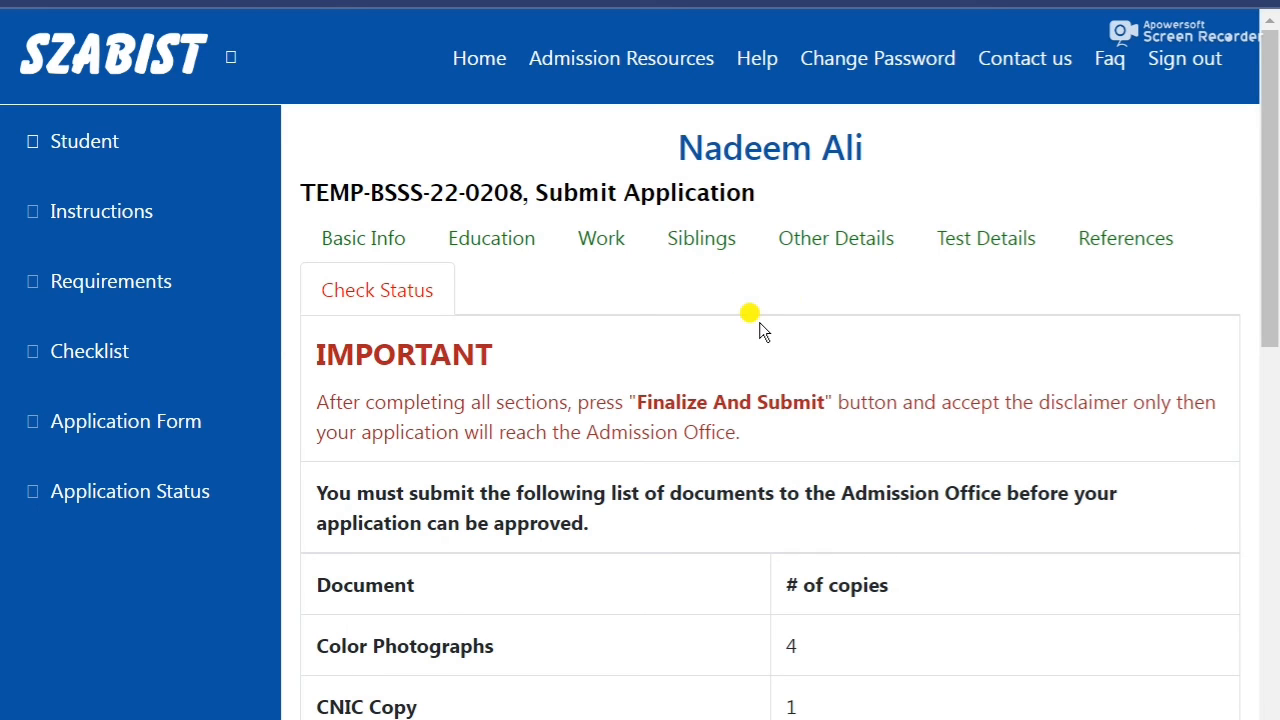
scroll(600, 440, "down", 3)
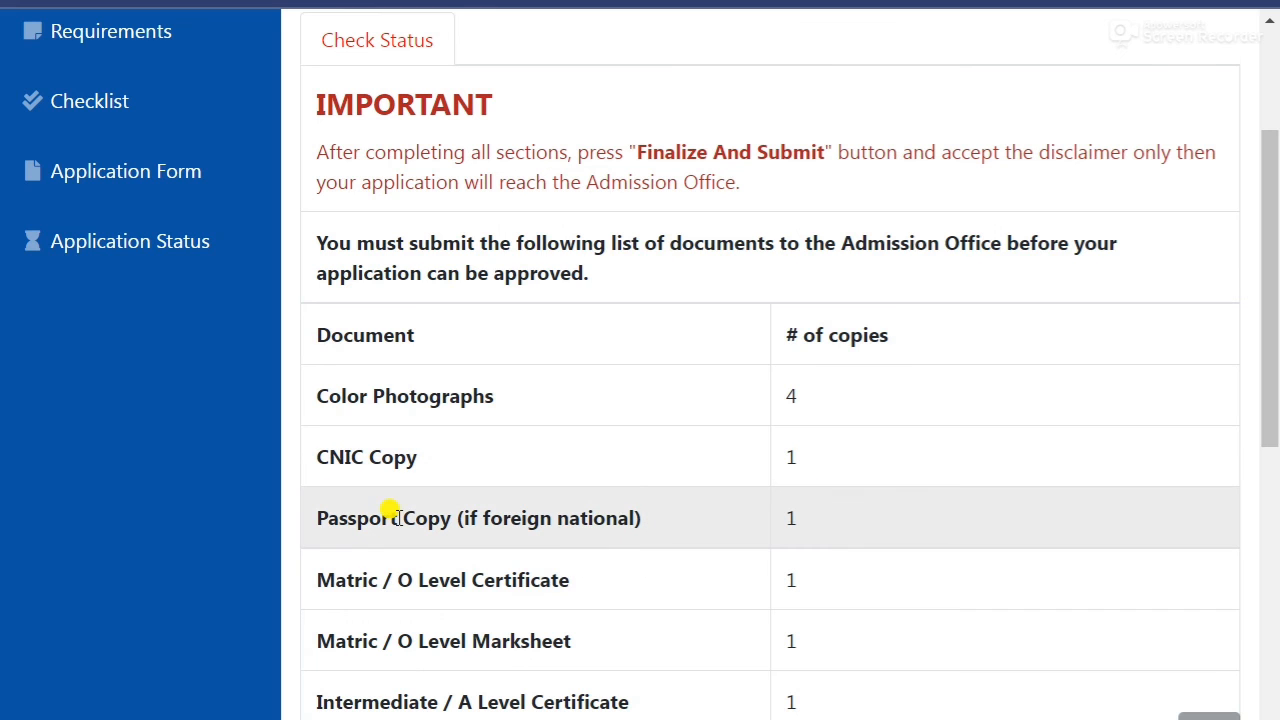
scroll(700, 520, "down", 1)
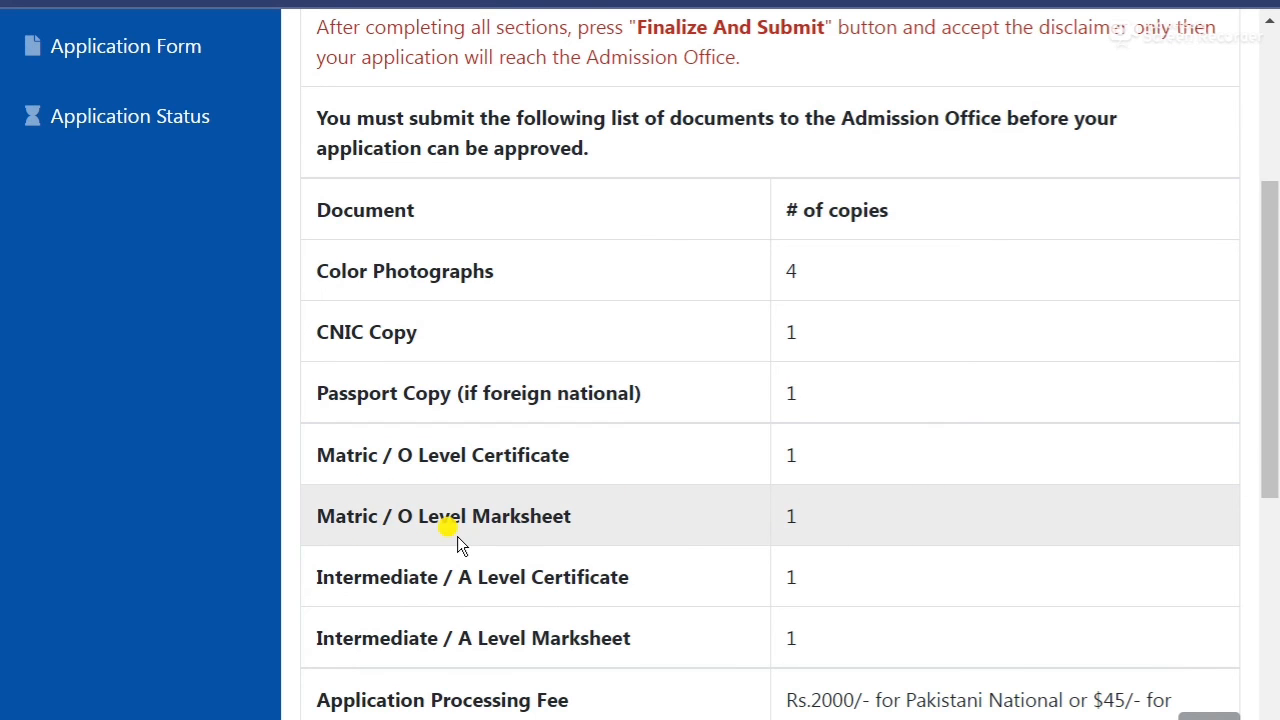
scroll(449, 526, "down", 1)
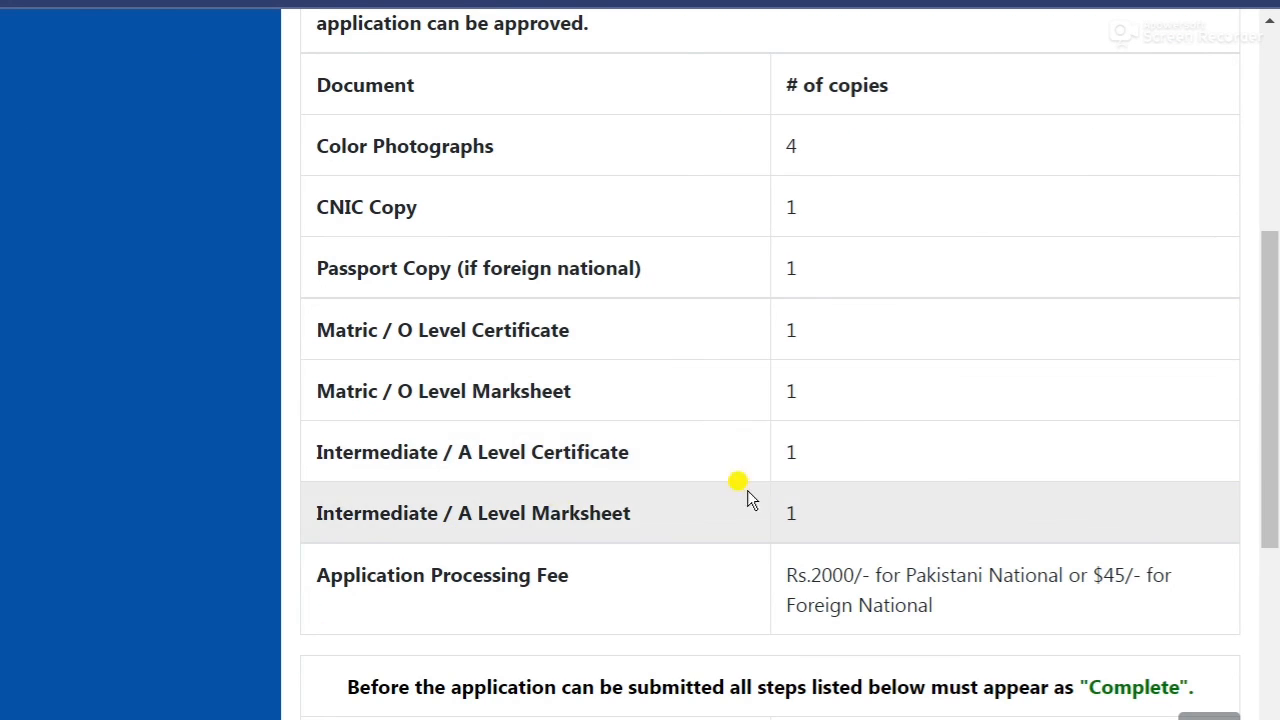
scroll(482, 595, "down", 1)
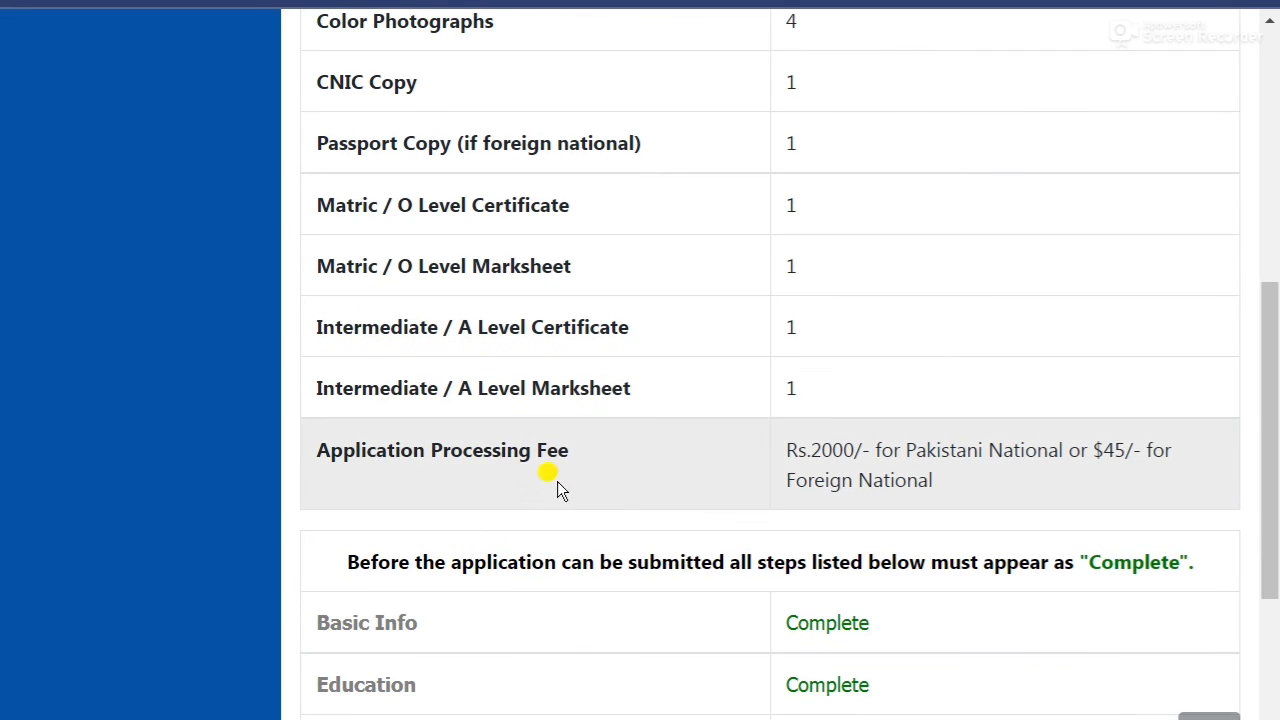
scroll(993, 478, "down", 1)
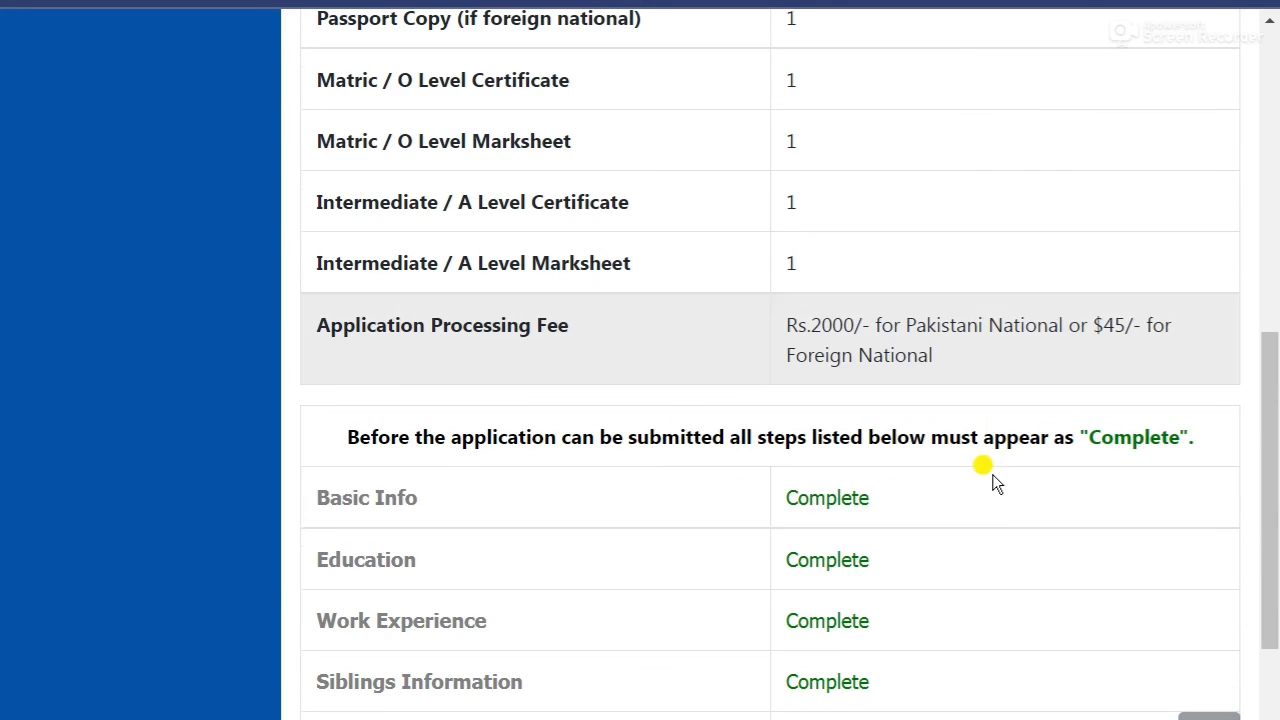
scroll(366, 437, "down", 1)
scroll(983, 546, "down", 1)
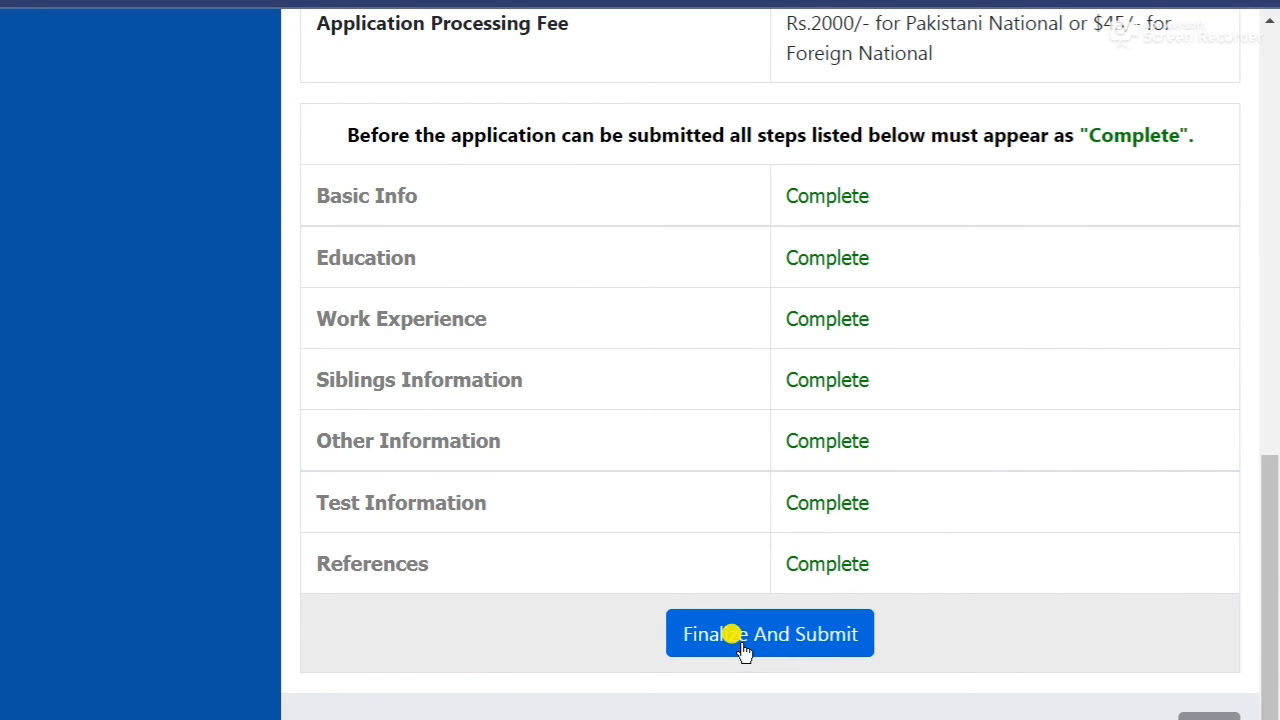
left_click(743, 648)
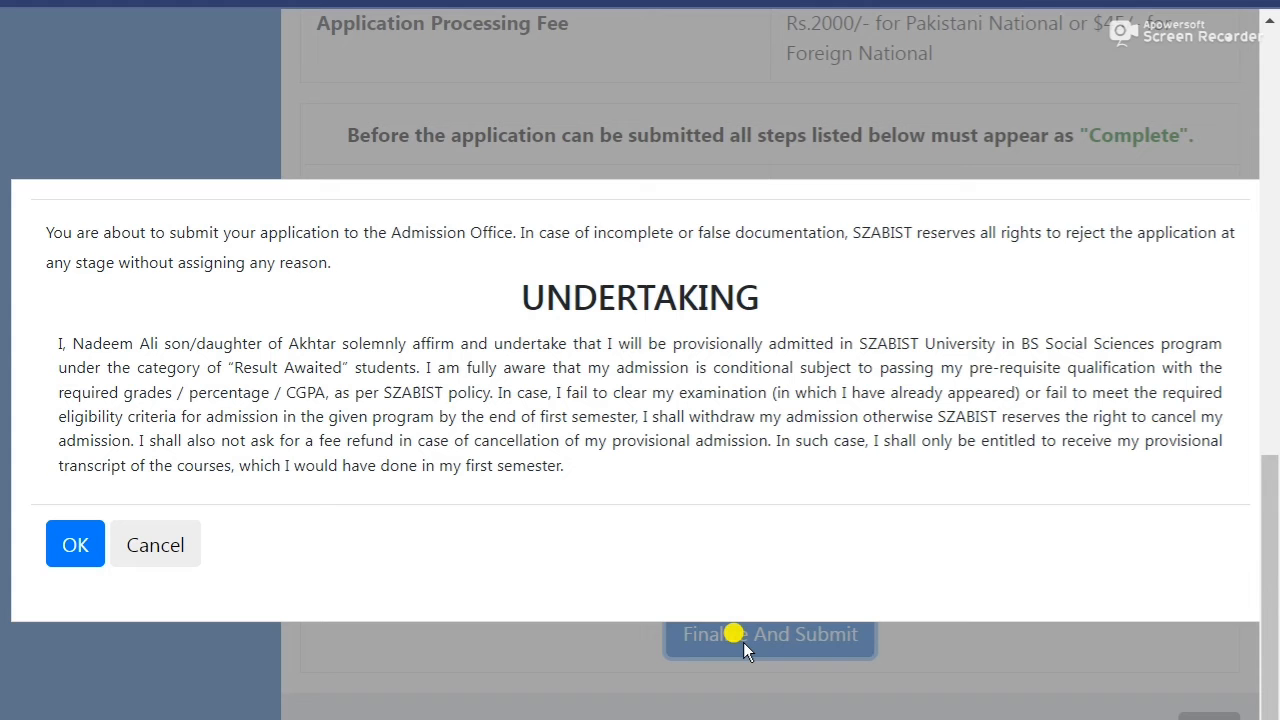
left_click(72, 548)
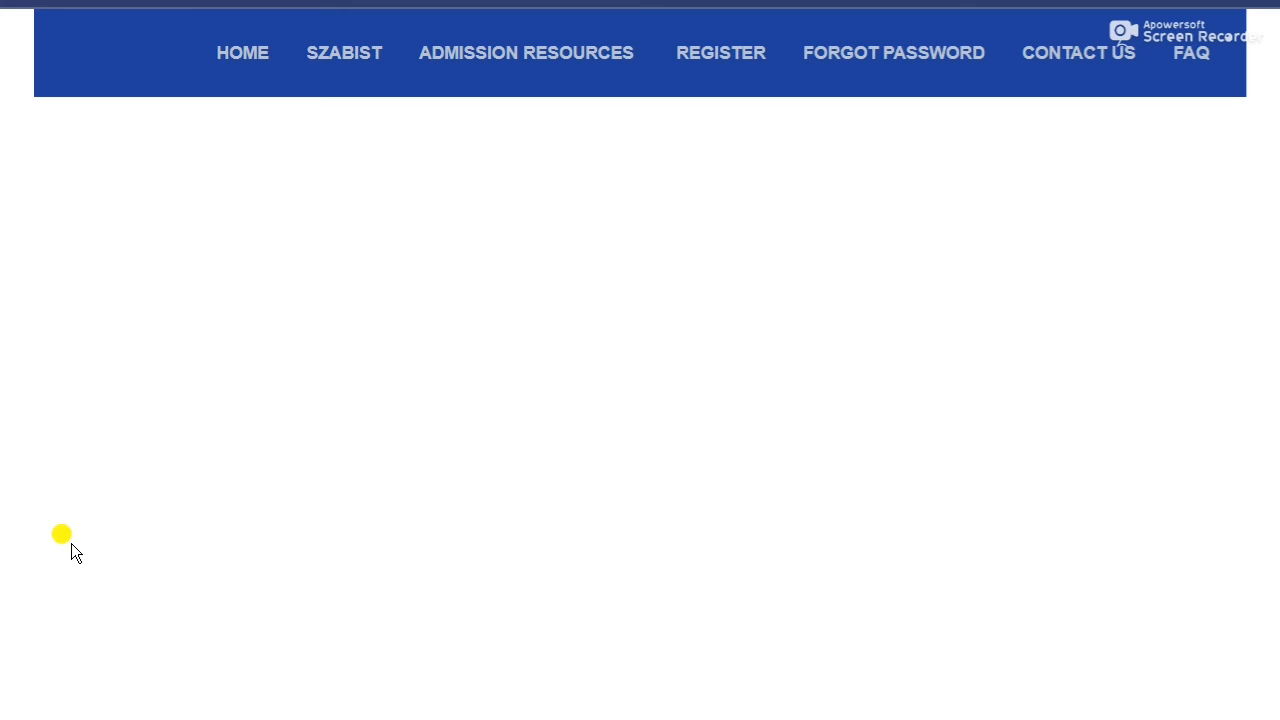
scroll(41, 496, "down", 12)
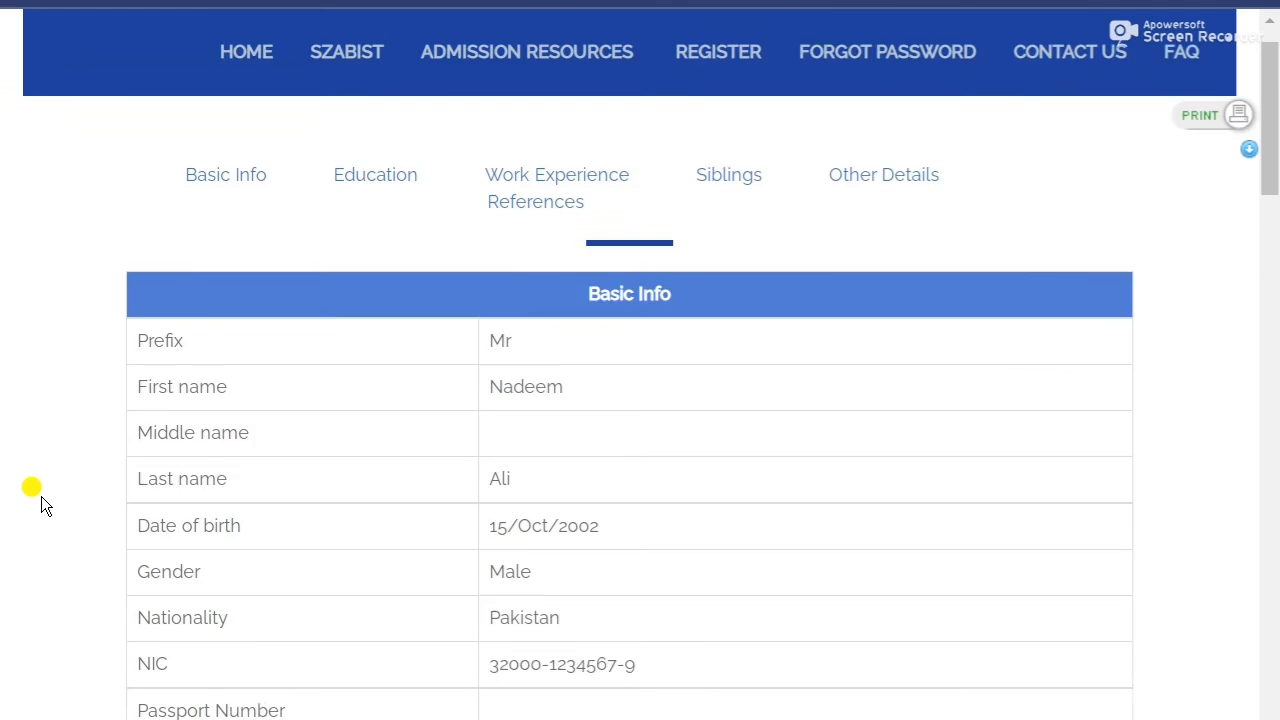
scroll(41, 496, "down", 15)
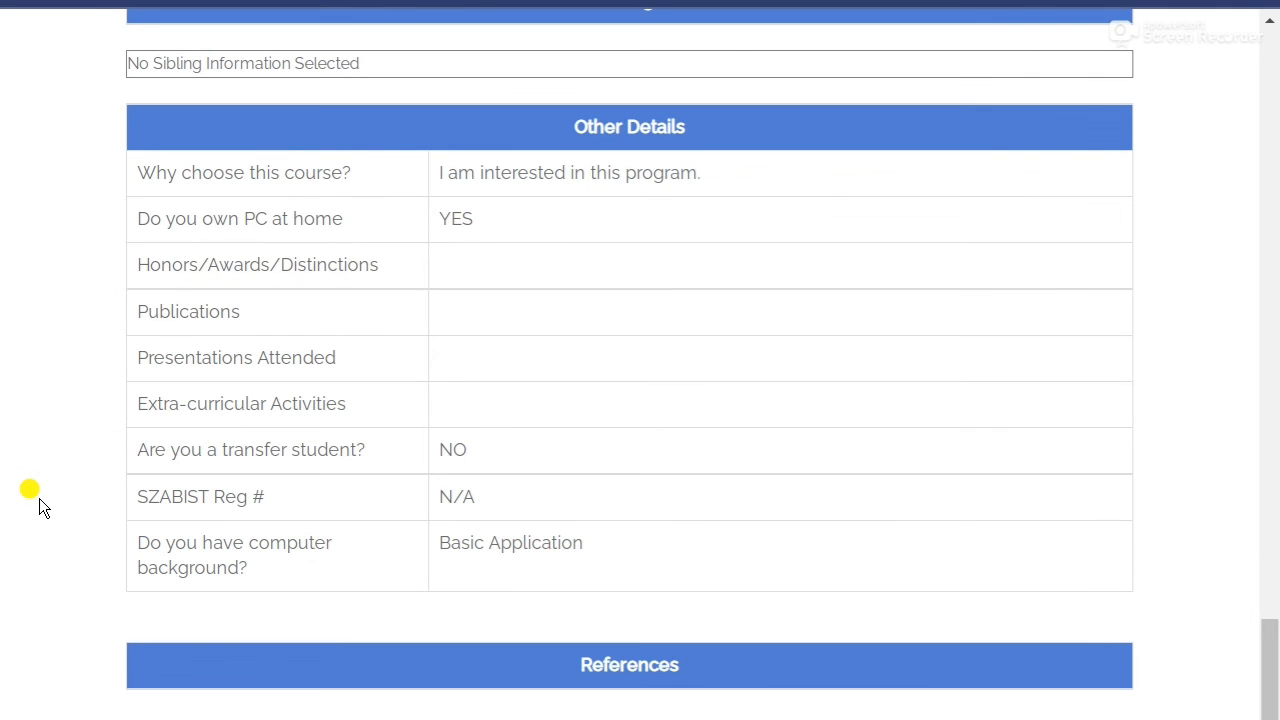
scroll(39, 498, "up", 4)
scroll(39, 498, "up", 20)
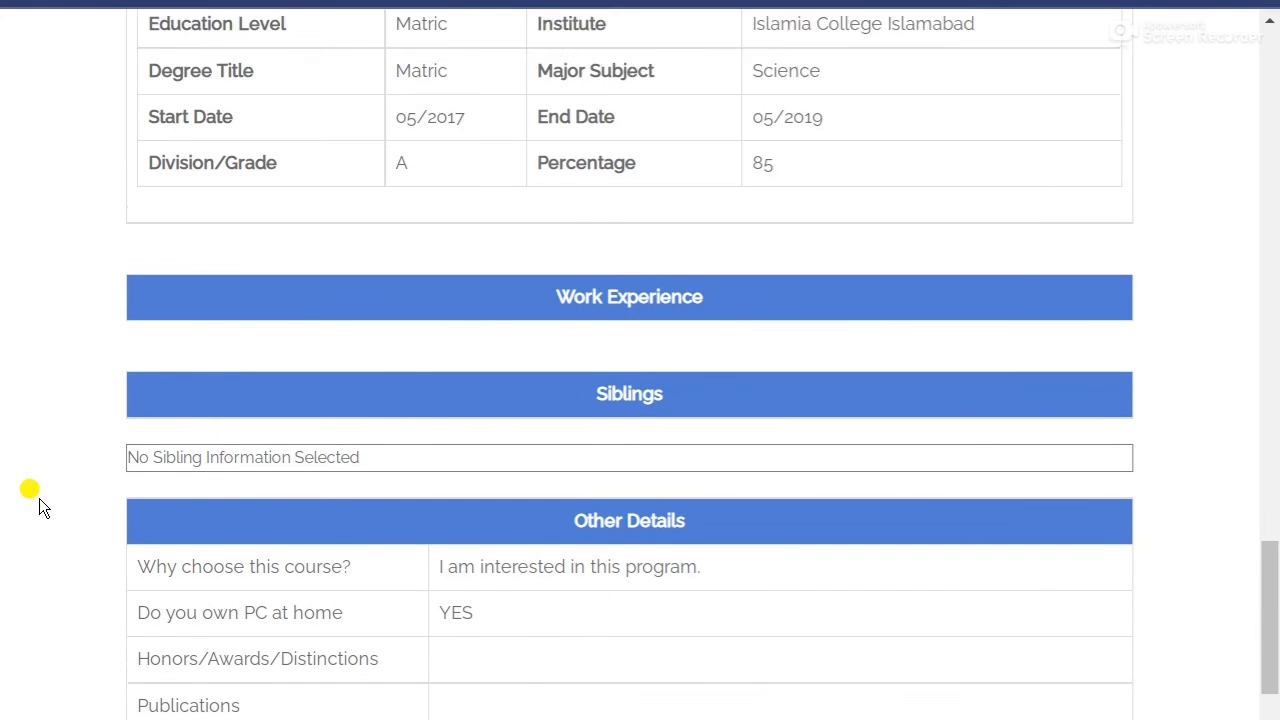
scroll(39, 498, "up", 1)
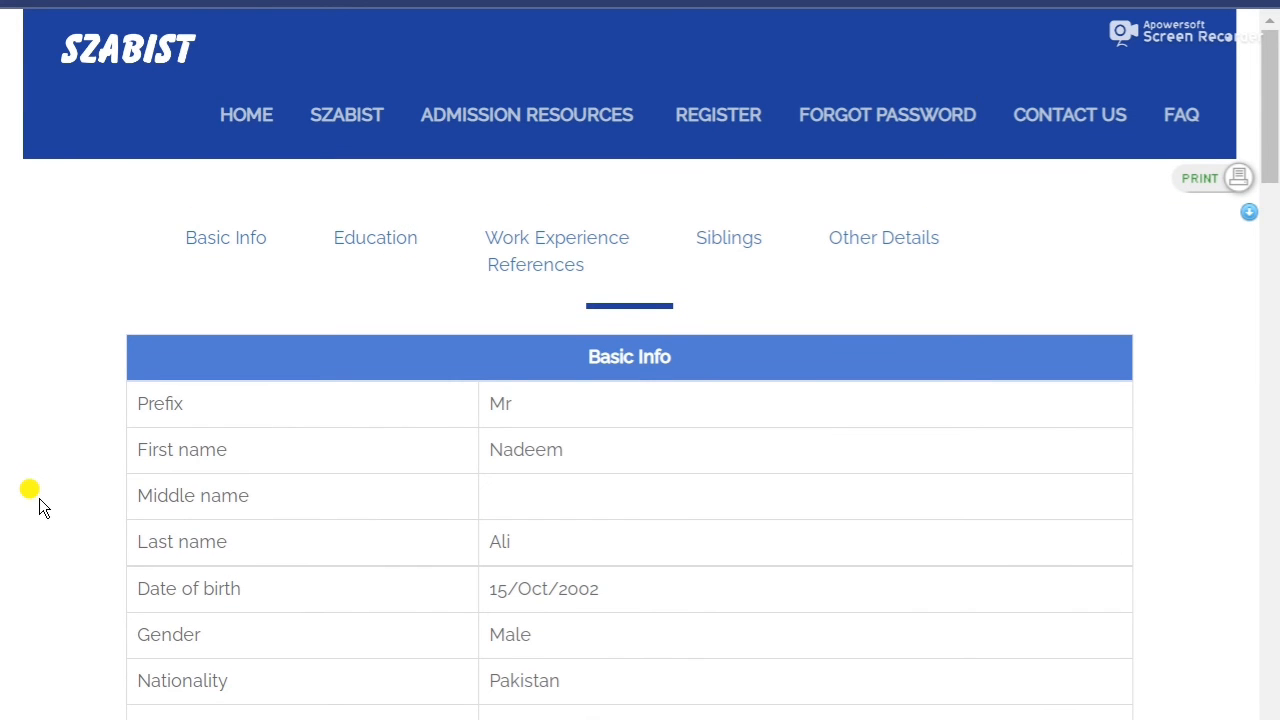
Save the Rs.2000 processing fee challan as a PDF, check its copies, and return to the summary.
left_click(1236, 180)
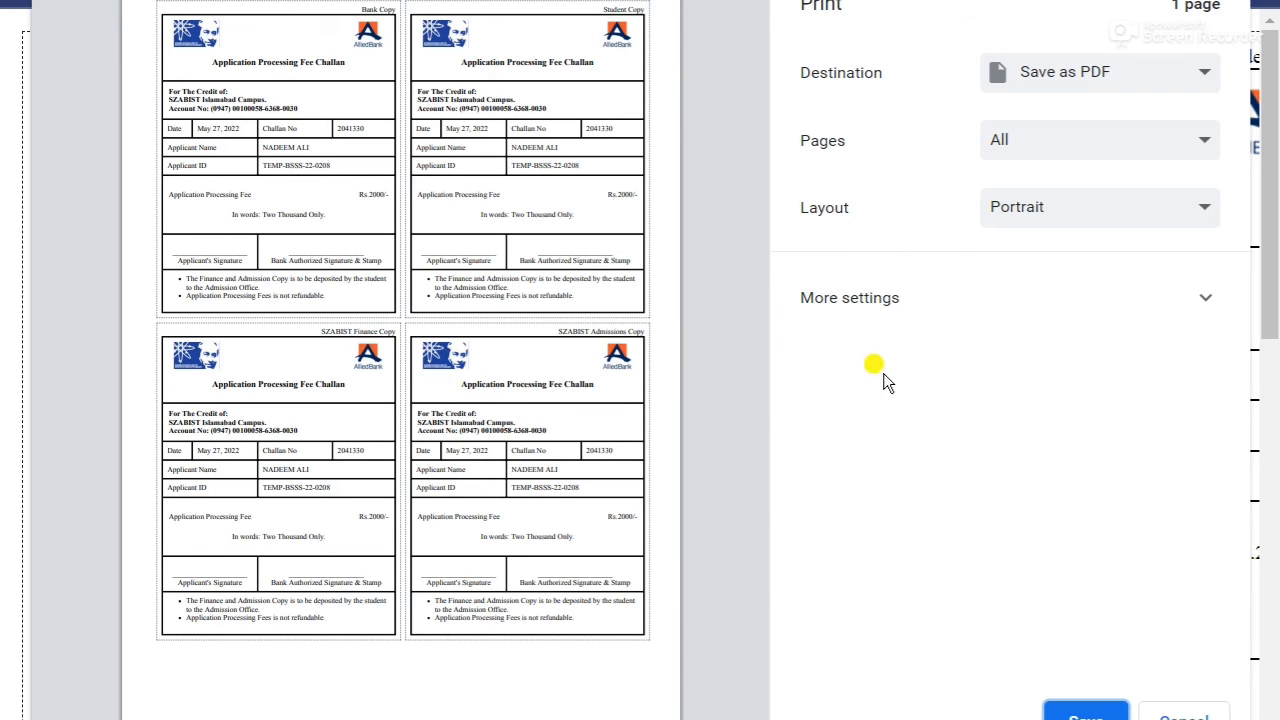
left_click(1062, 710)
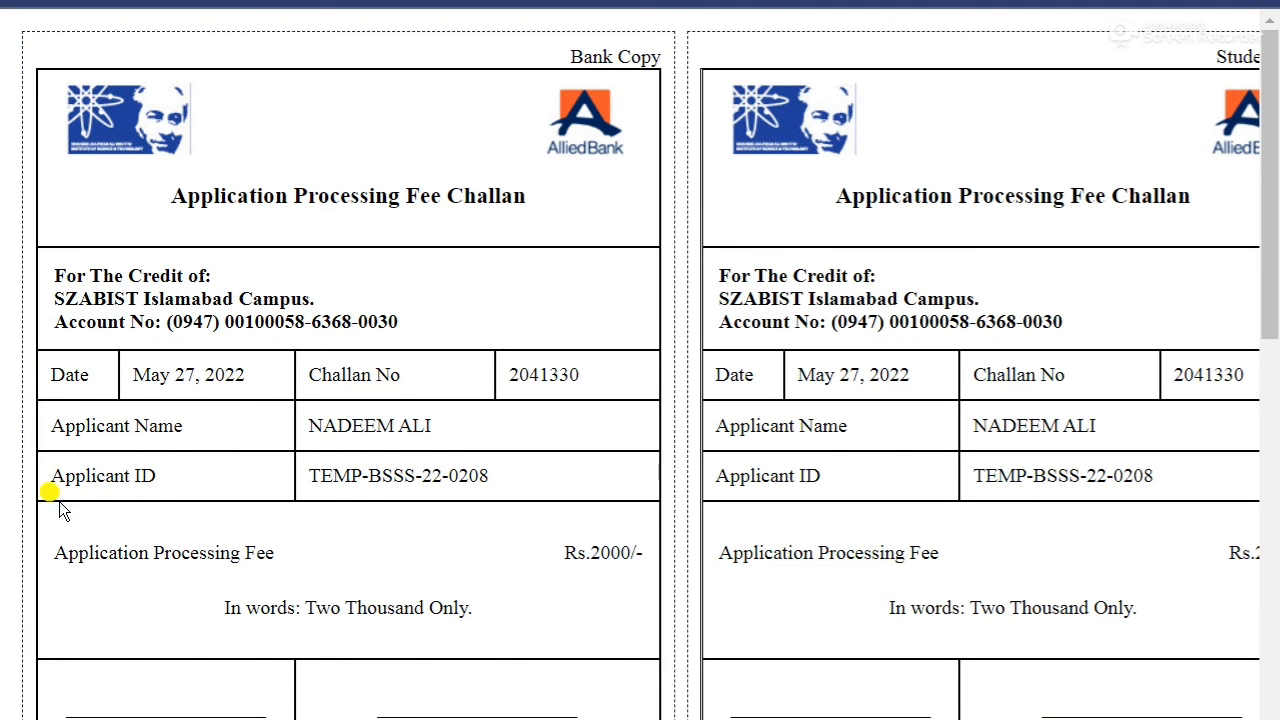
scroll(358, 523, "down", 2)
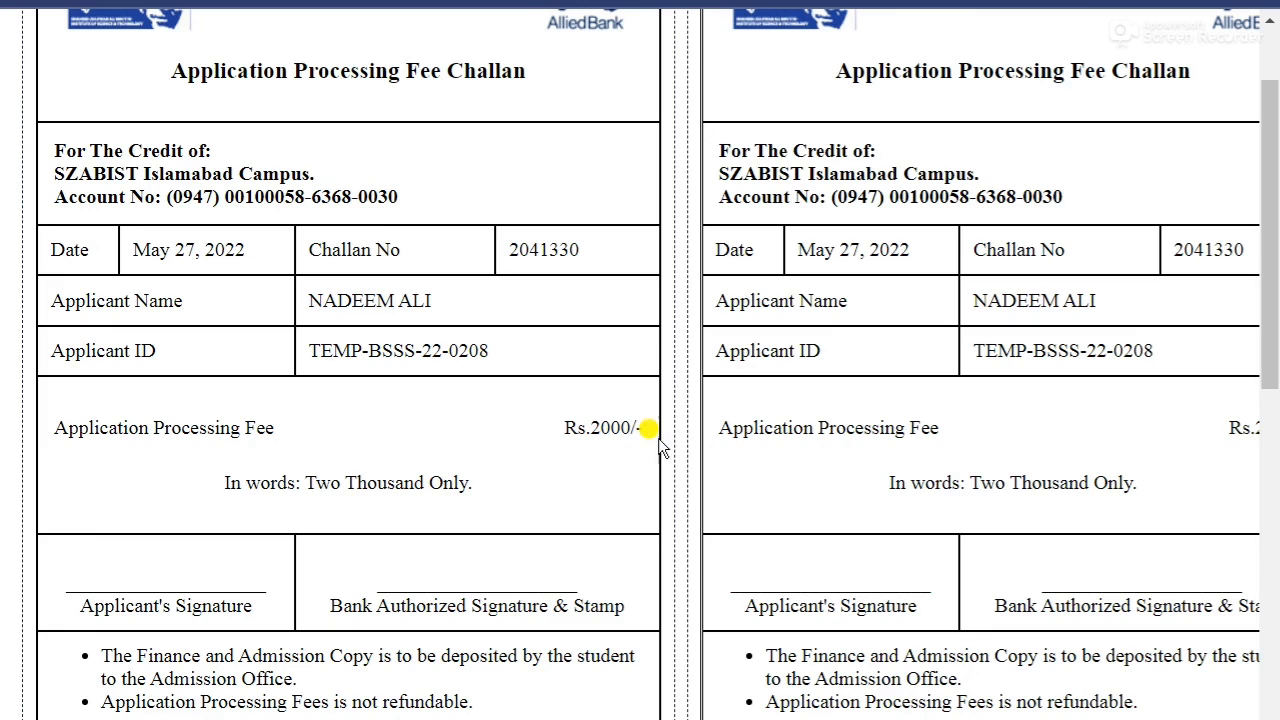
scroll(177, 523, "down", 3)
scroll(177, 530, "up", 5)
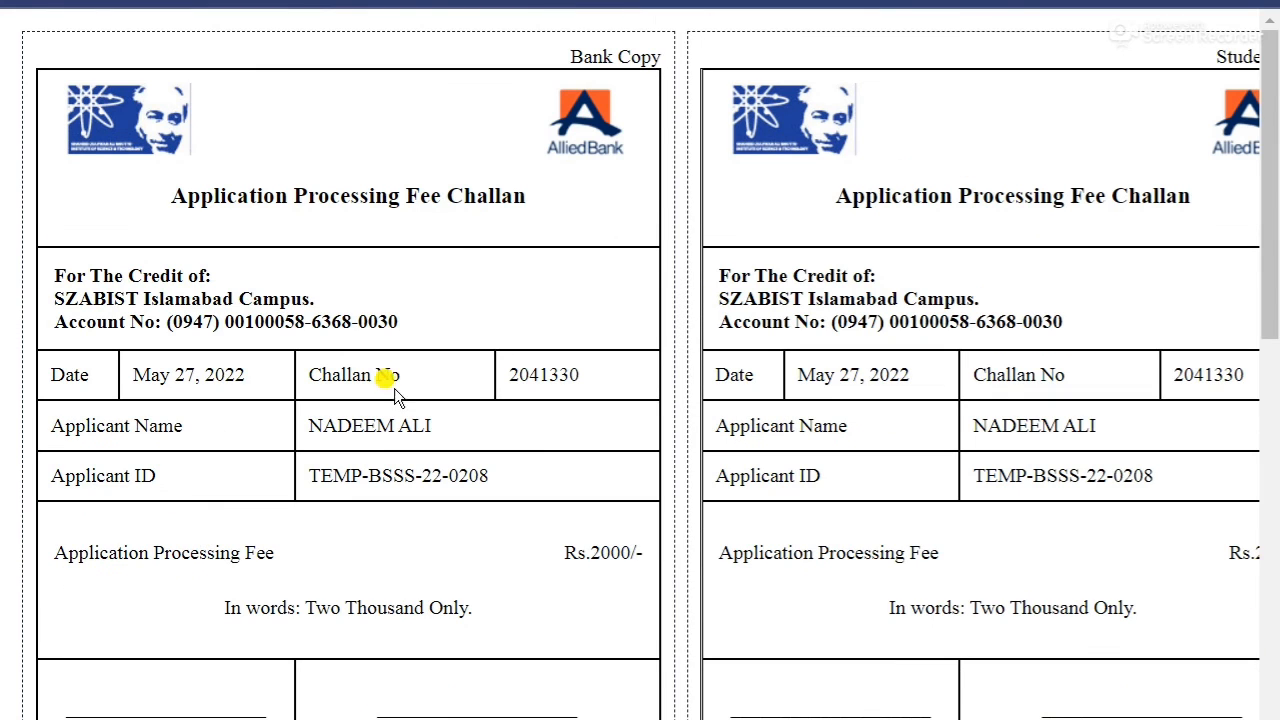
scroll(404, 539, "down", 9)
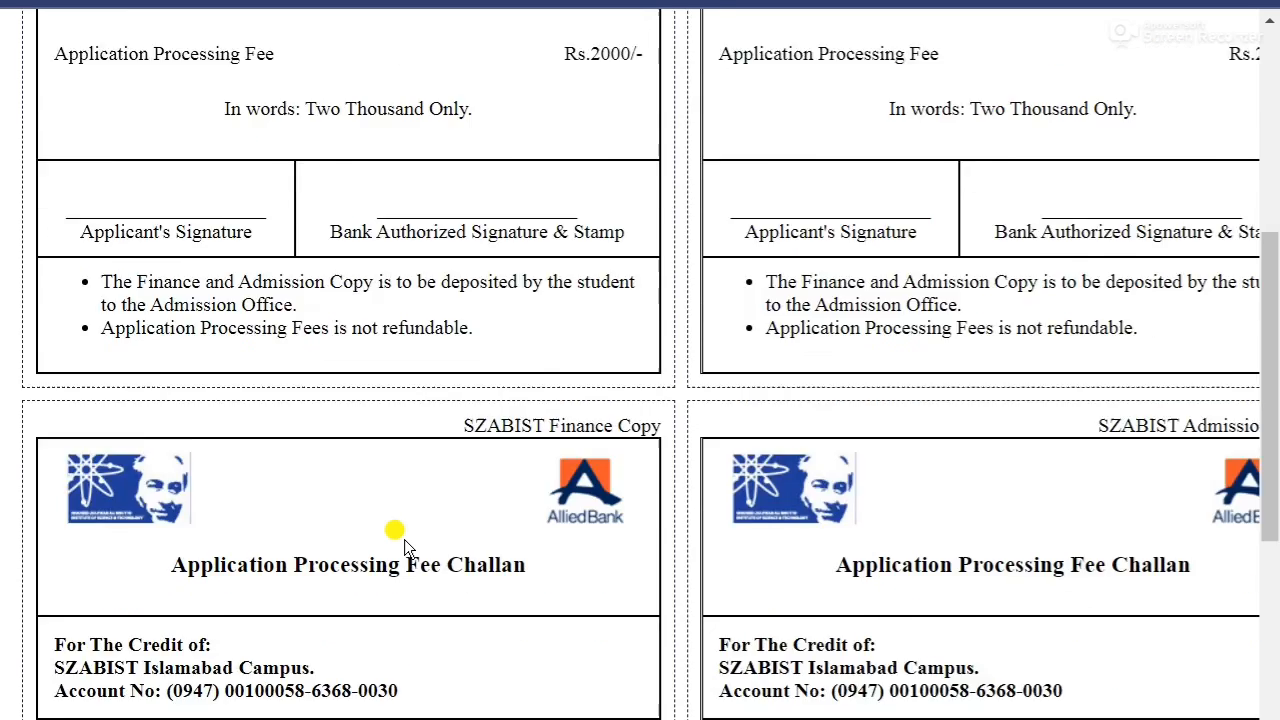
scroll(412, 515, "up", 7)
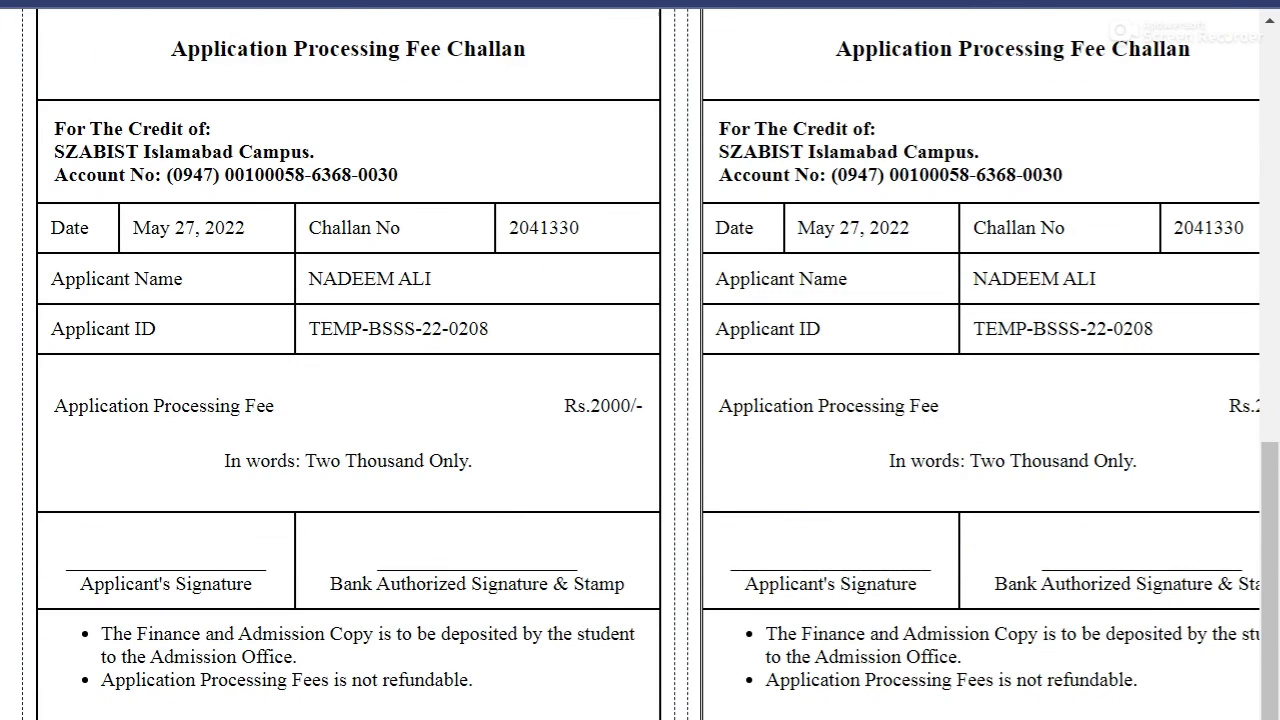
scroll(640, 364, "right", 2)
scroll(1046, 514, "down", 7)
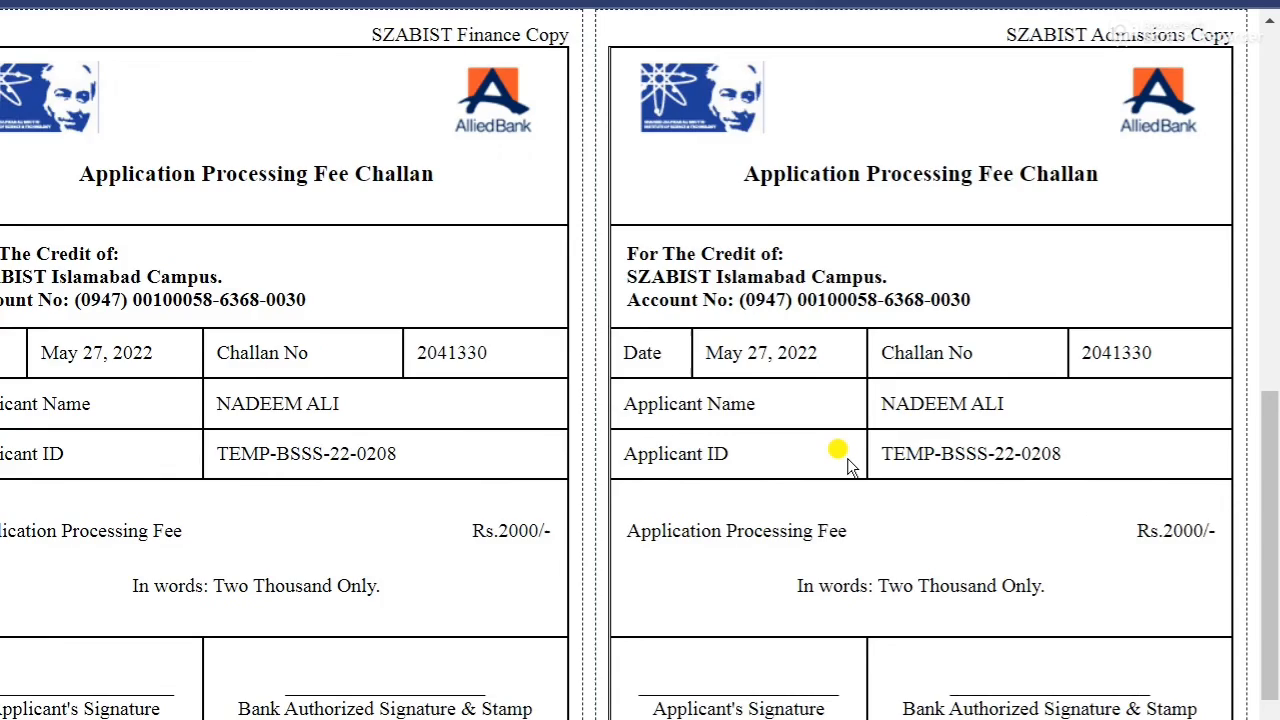
scroll(846, 457, "up", 3)
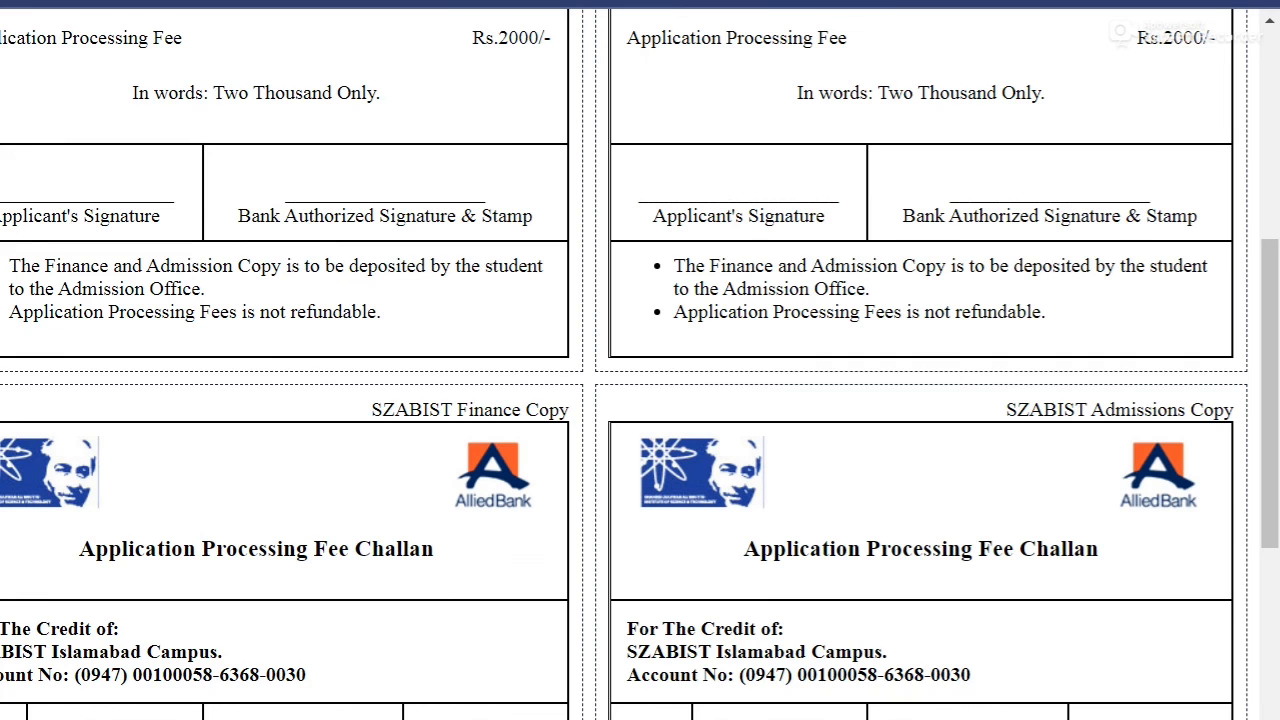
scroll(691, 314, "up", 5)
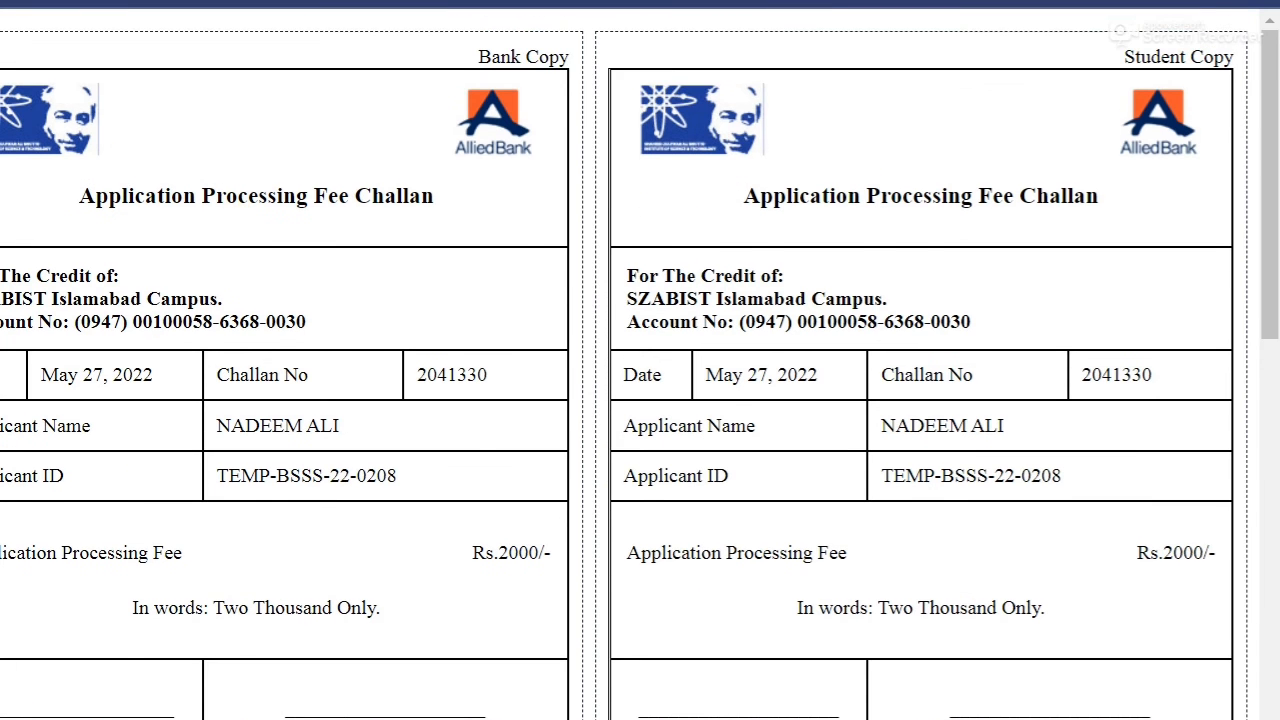
key("ctrl+Tab")
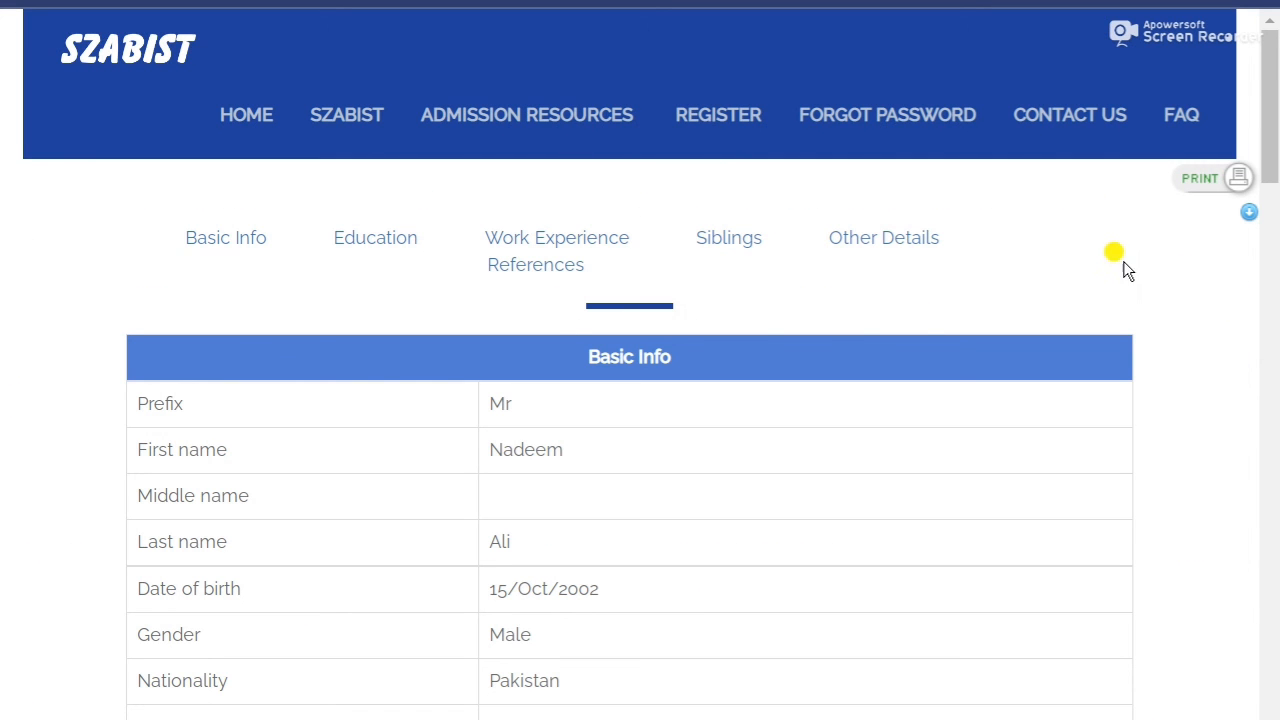
scroll(20, 340, "down", 10)
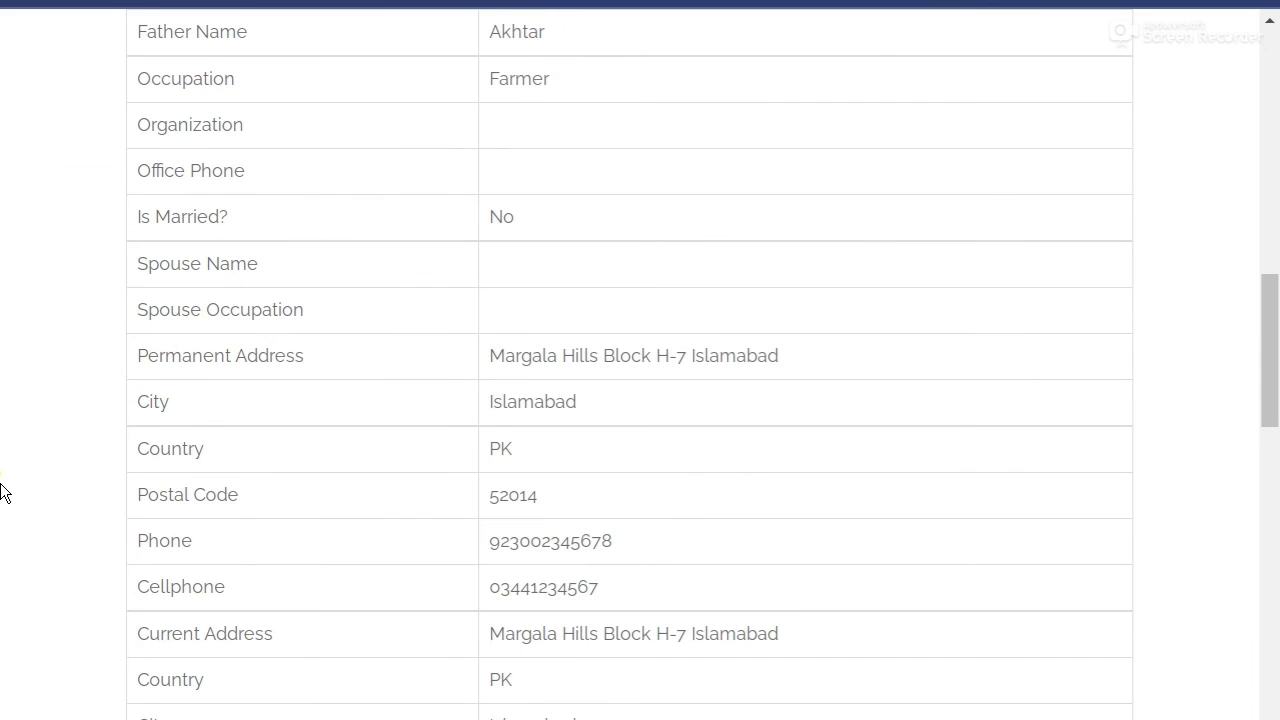
scroll(5, 491, "down", 15)
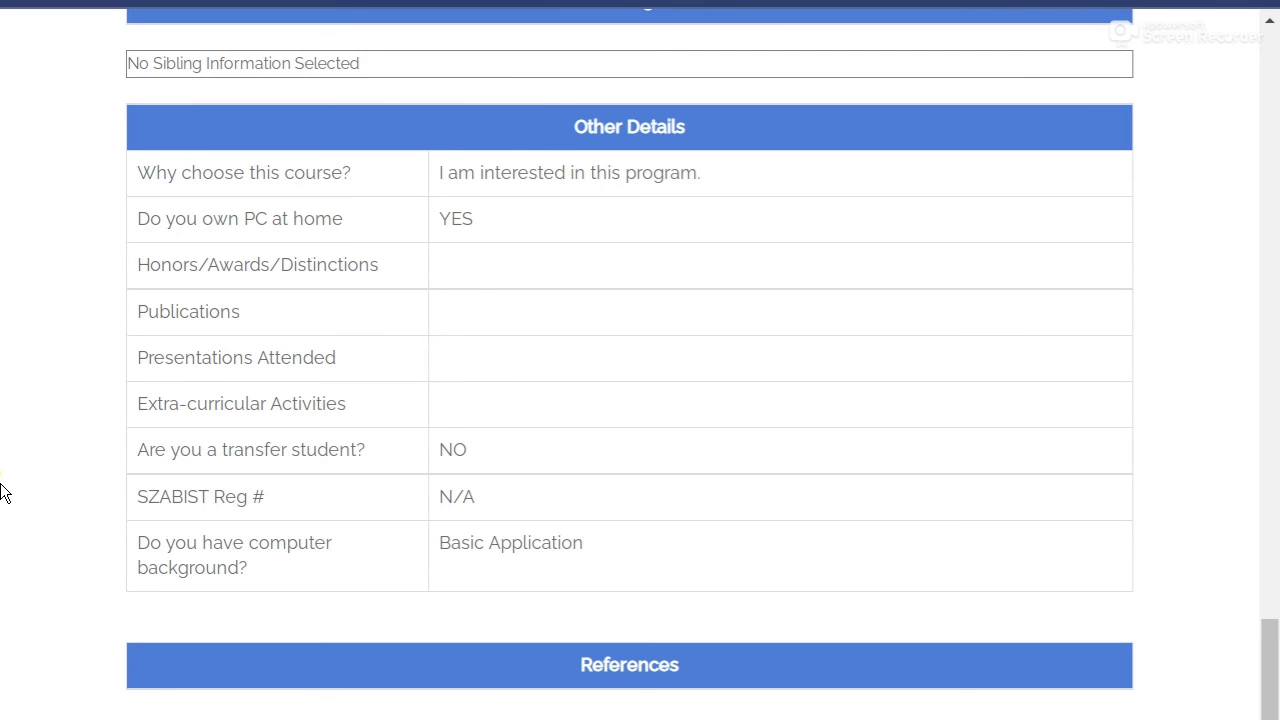
scroll(3, 491, "up", 20)
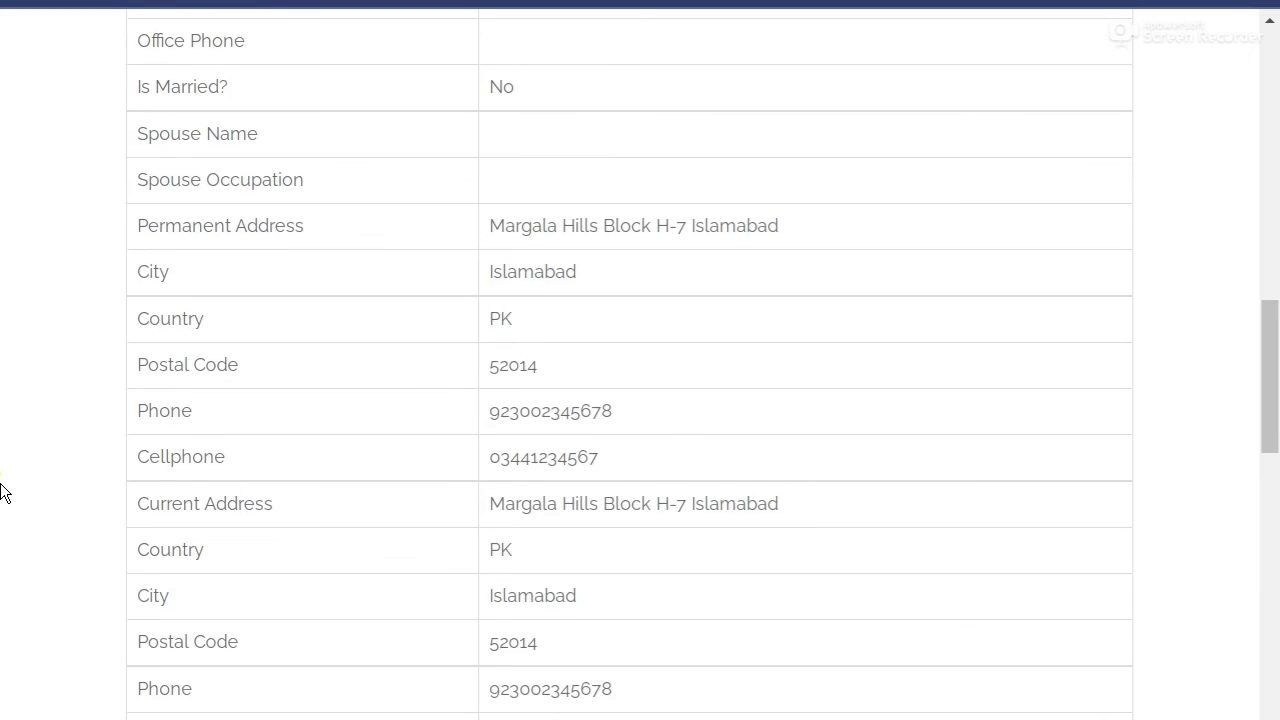
scroll(4, 491, "up", 4)
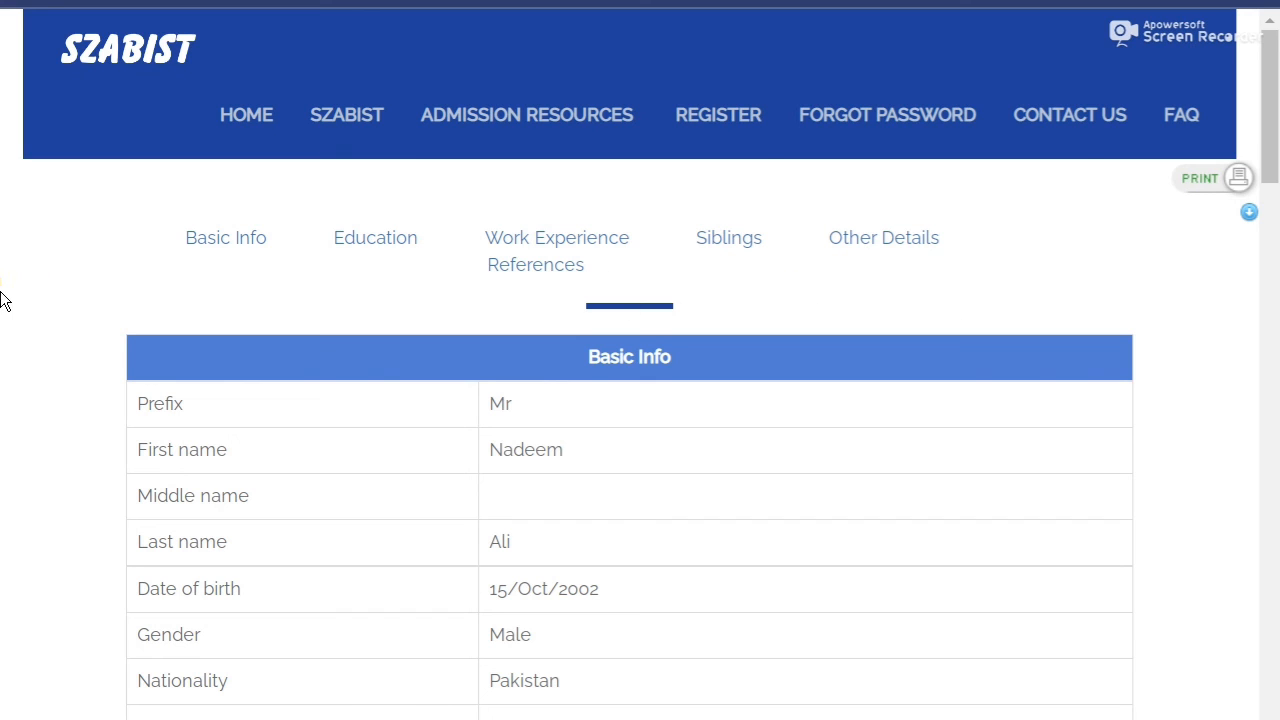
scroll(4, 301, "down", 3)
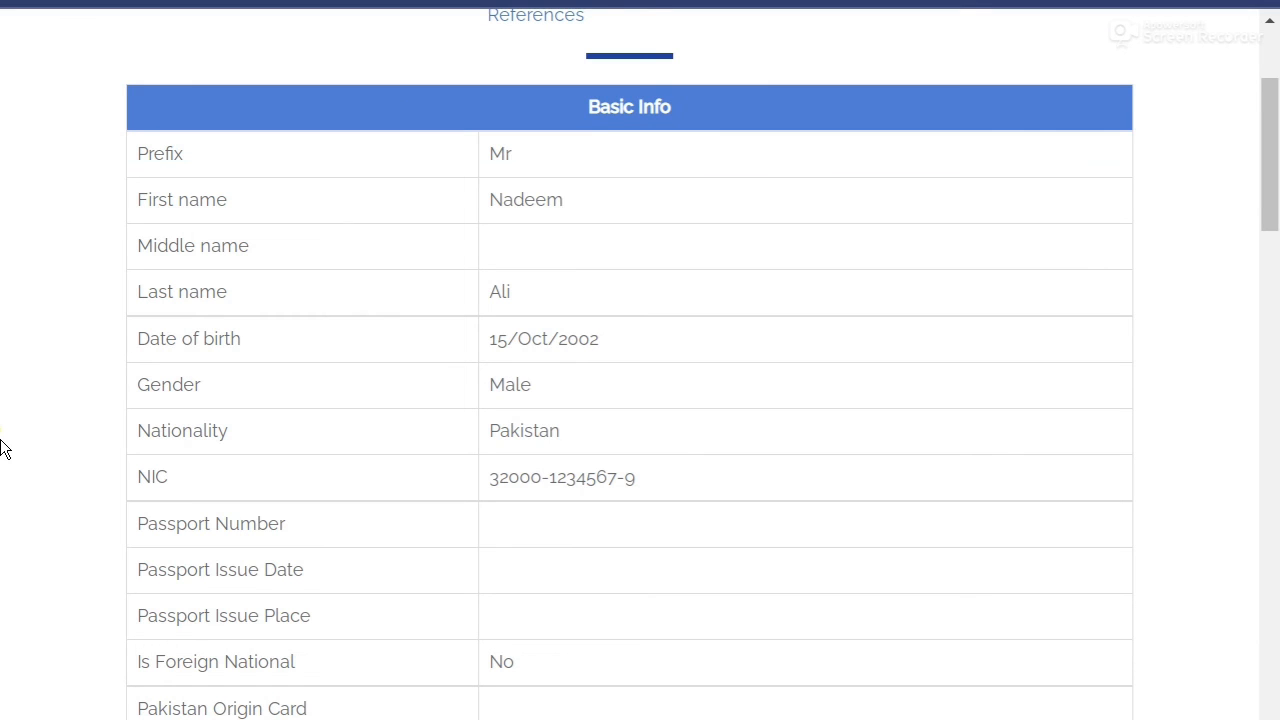
scroll(20, 386, "up", 3)
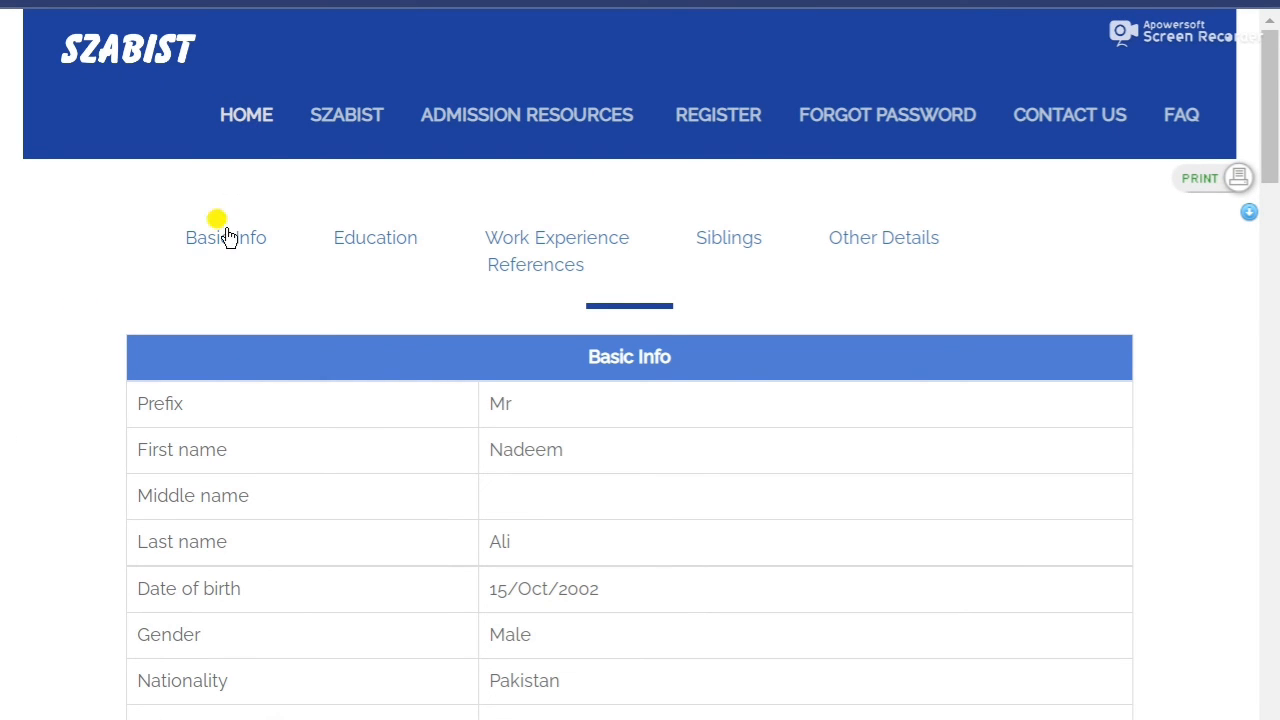
Return to the applicant home page showing BS Social Sciences as Submitted - Pending.
left_click(262, 115)
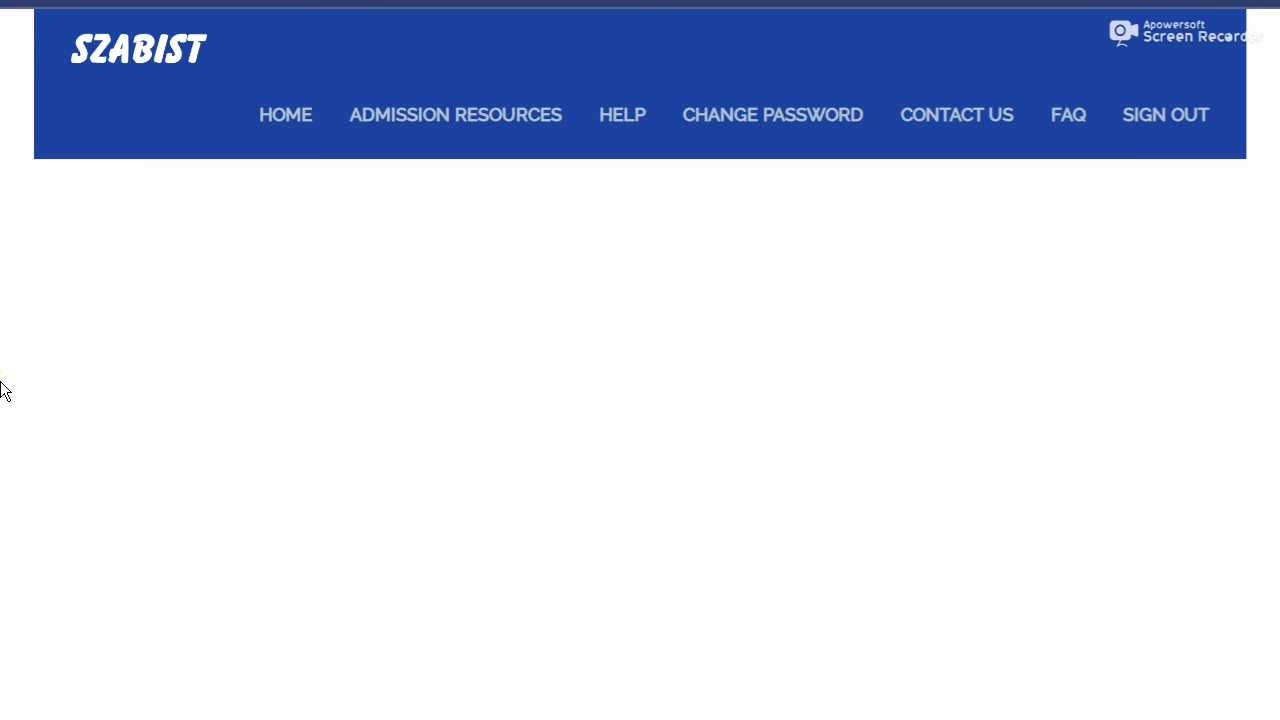
scroll(2, 390, "down", 3)
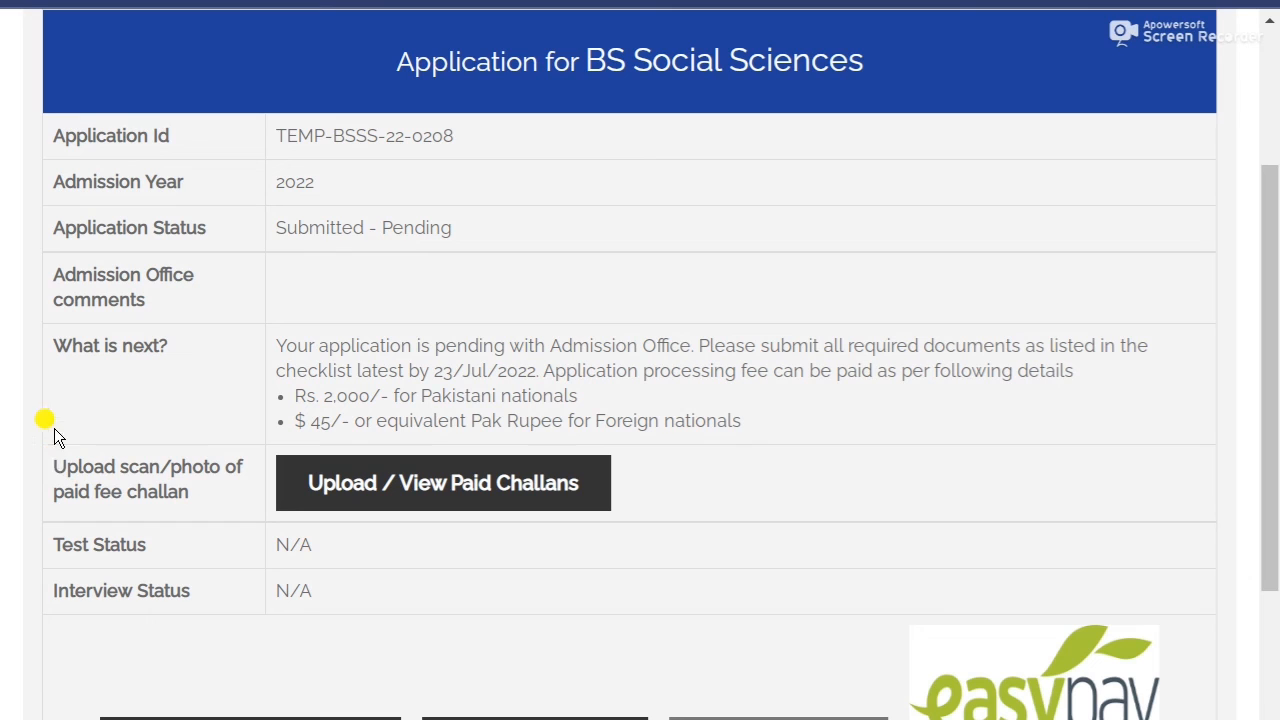
left_click_drag(274, 228, 455, 230)
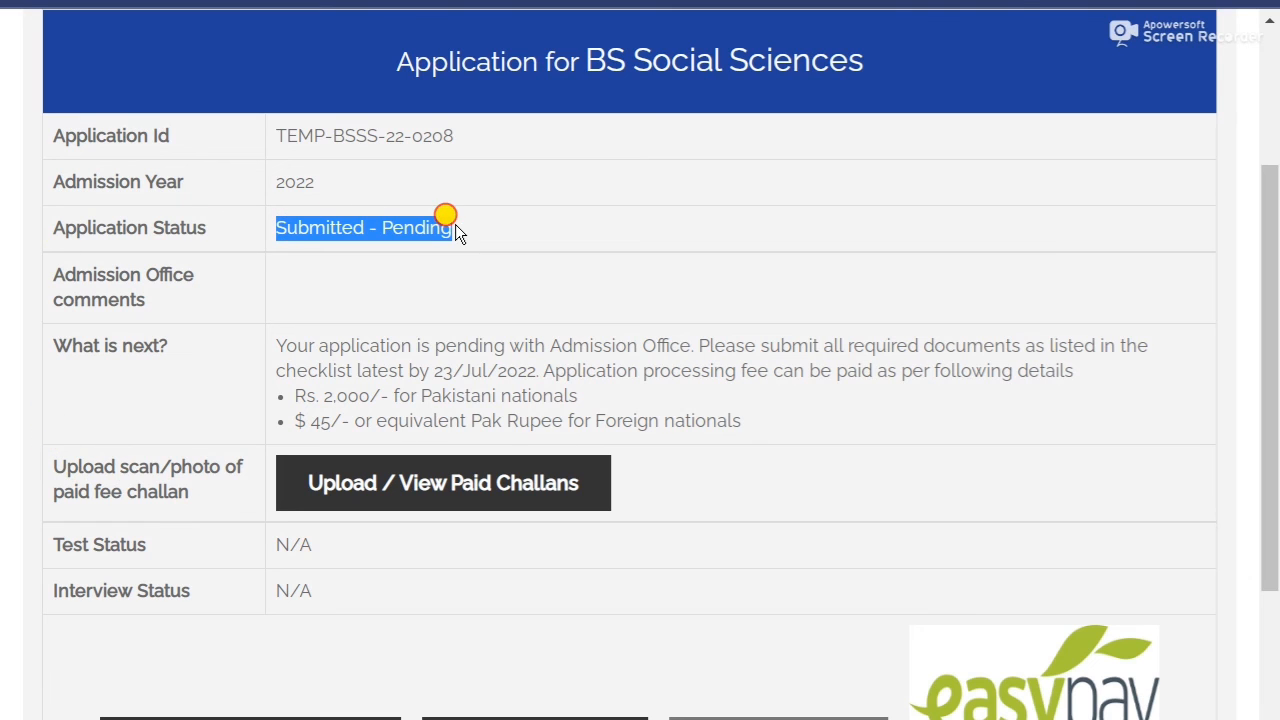
left_click_drag(47, 467, 234, 492)
left_click(30, 468)
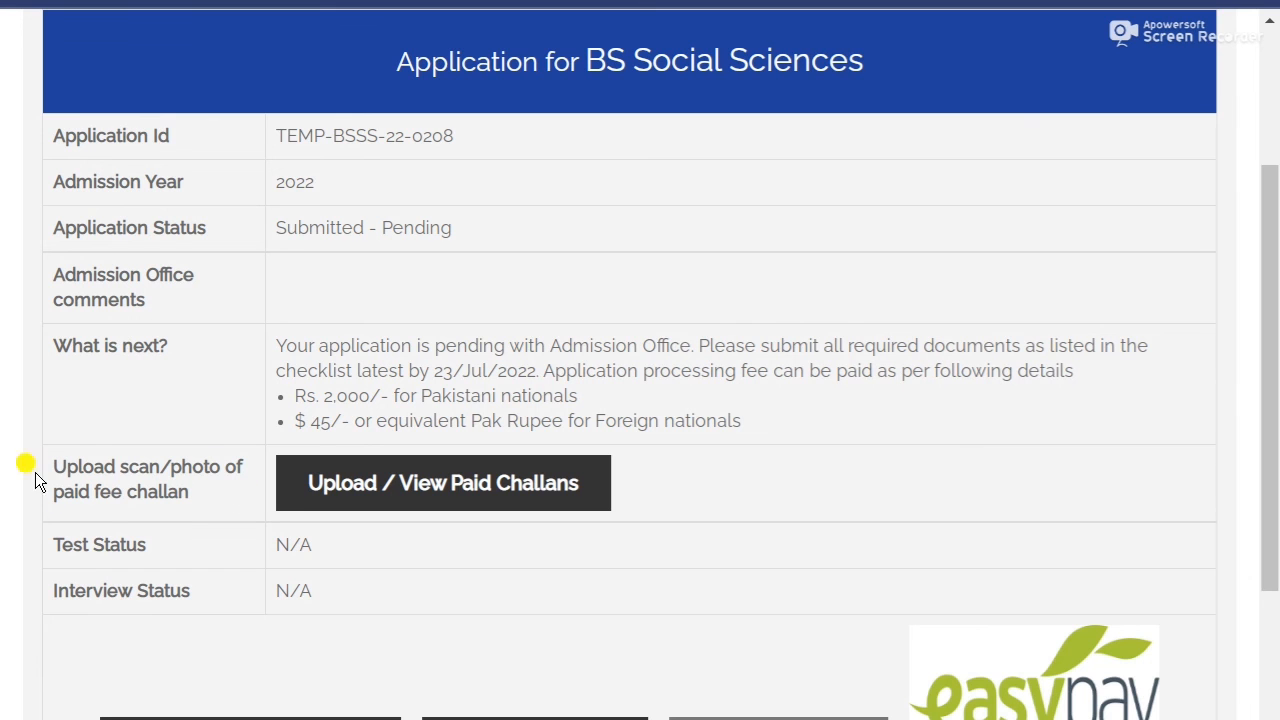
Scroll the home page and open the Upload / View Paid Challans page.
scroll(519, 497, "down", 2)
scroll(519, 497, "down", 1)
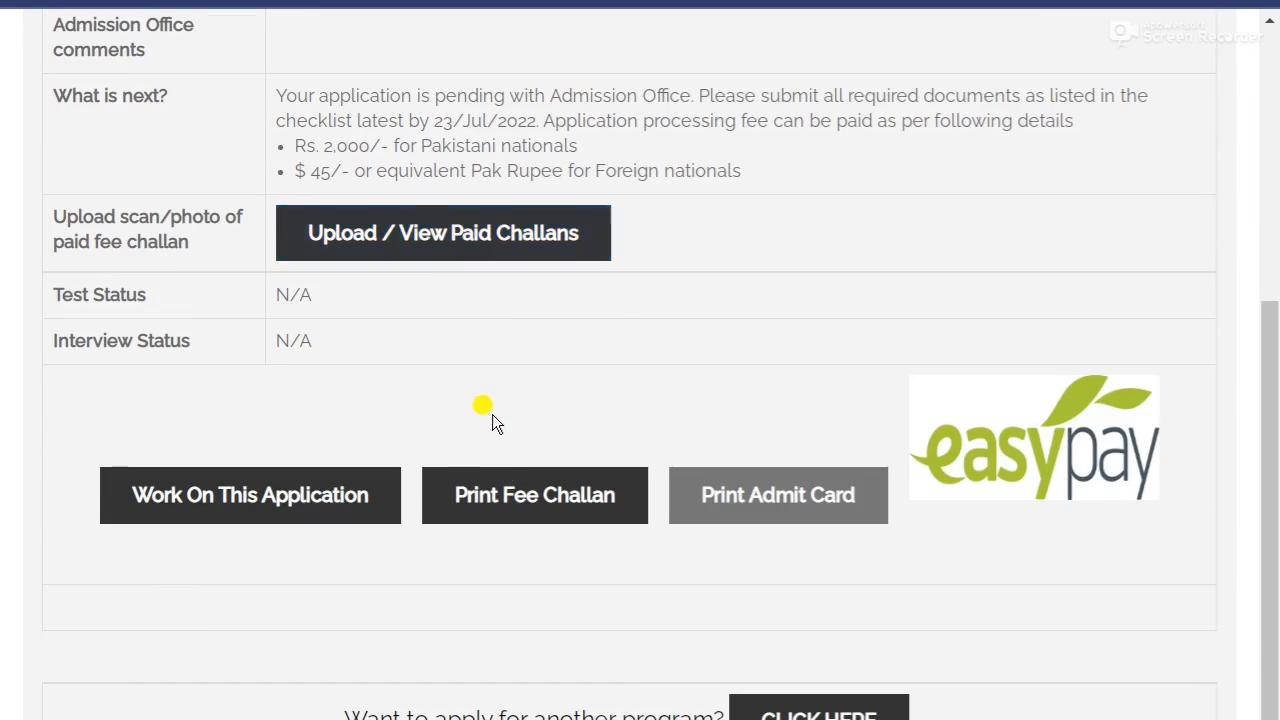
scroll(492, 418, "up", 2)
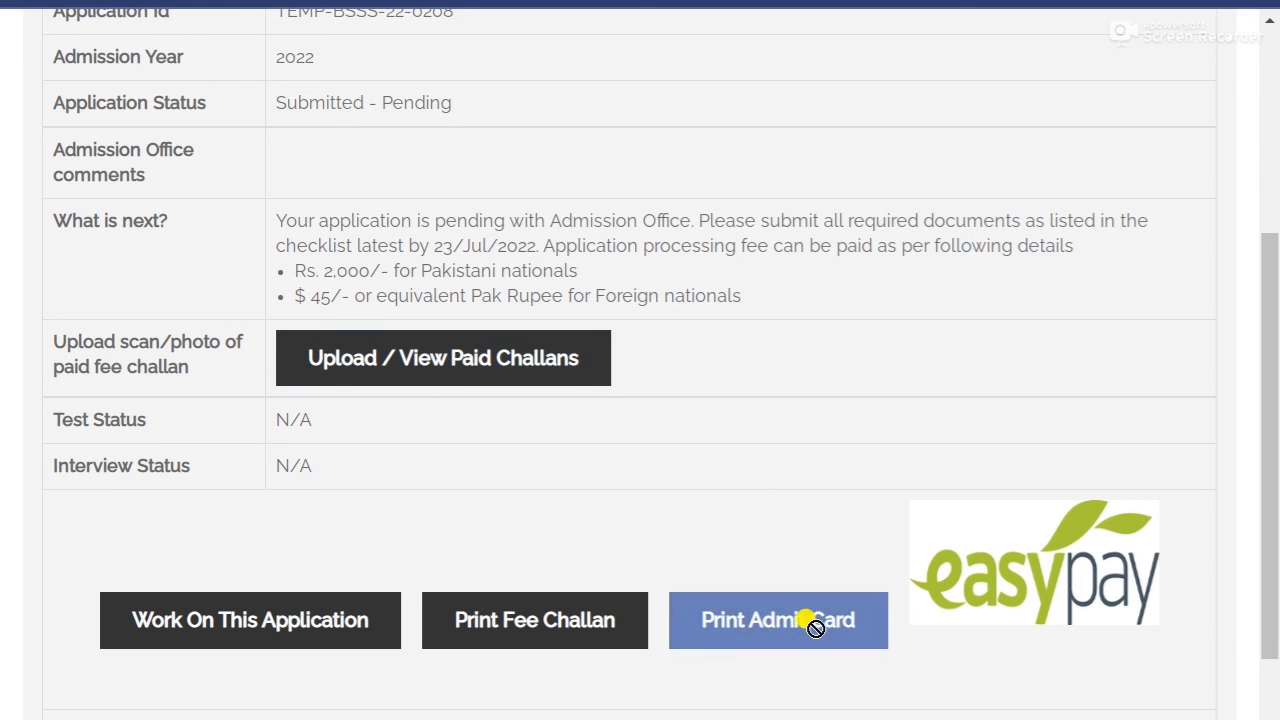
scroll(667, 510, "down", 1)
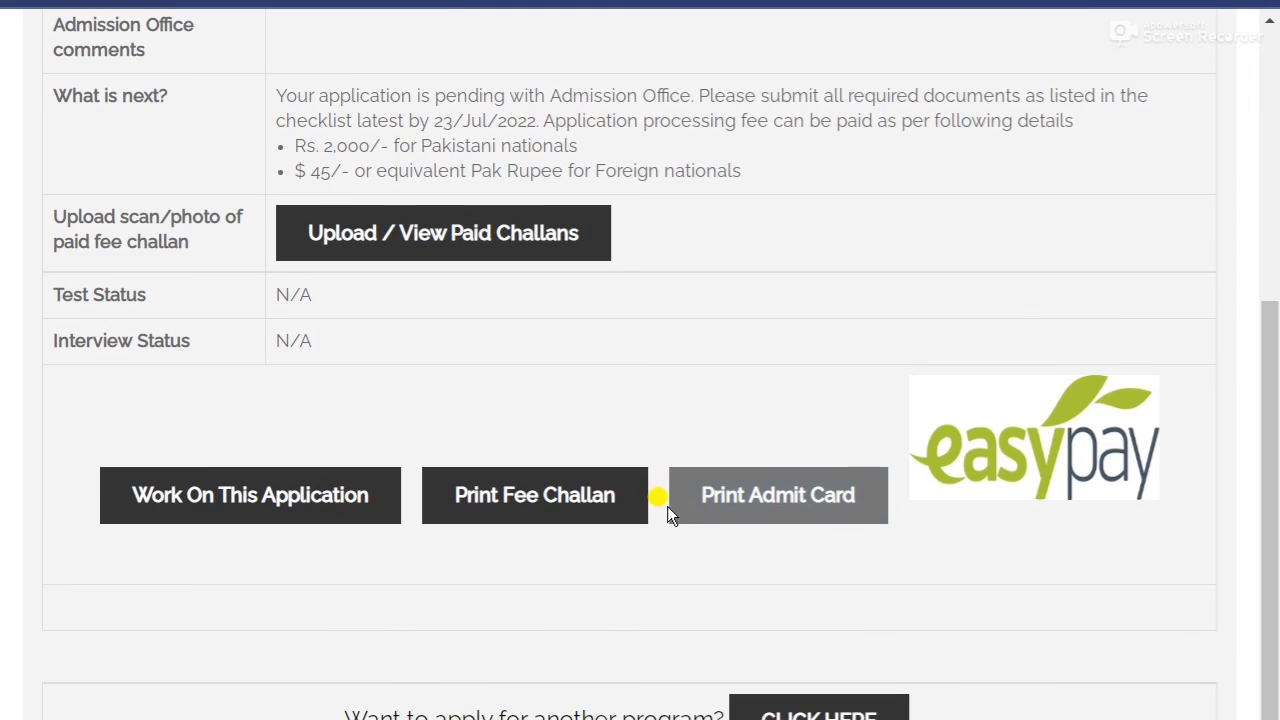
scroll(700, 540, "down", 1)
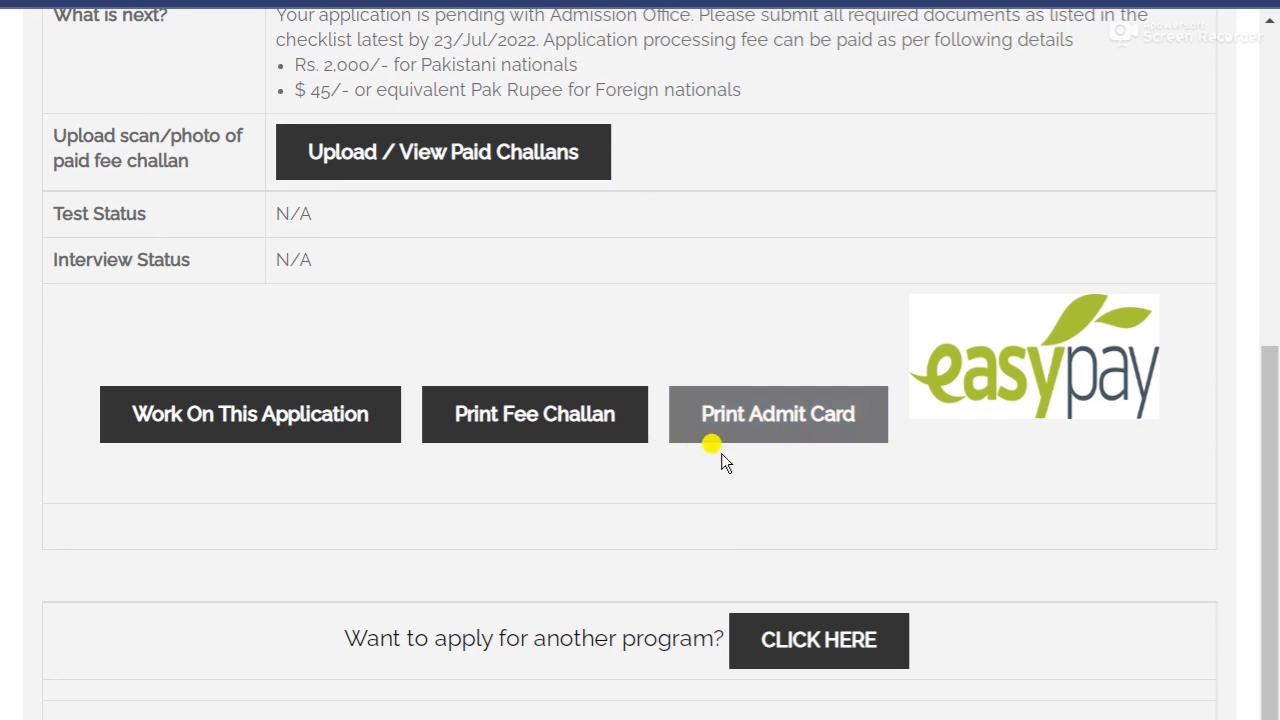
scroll(590, 560, "up", 1)
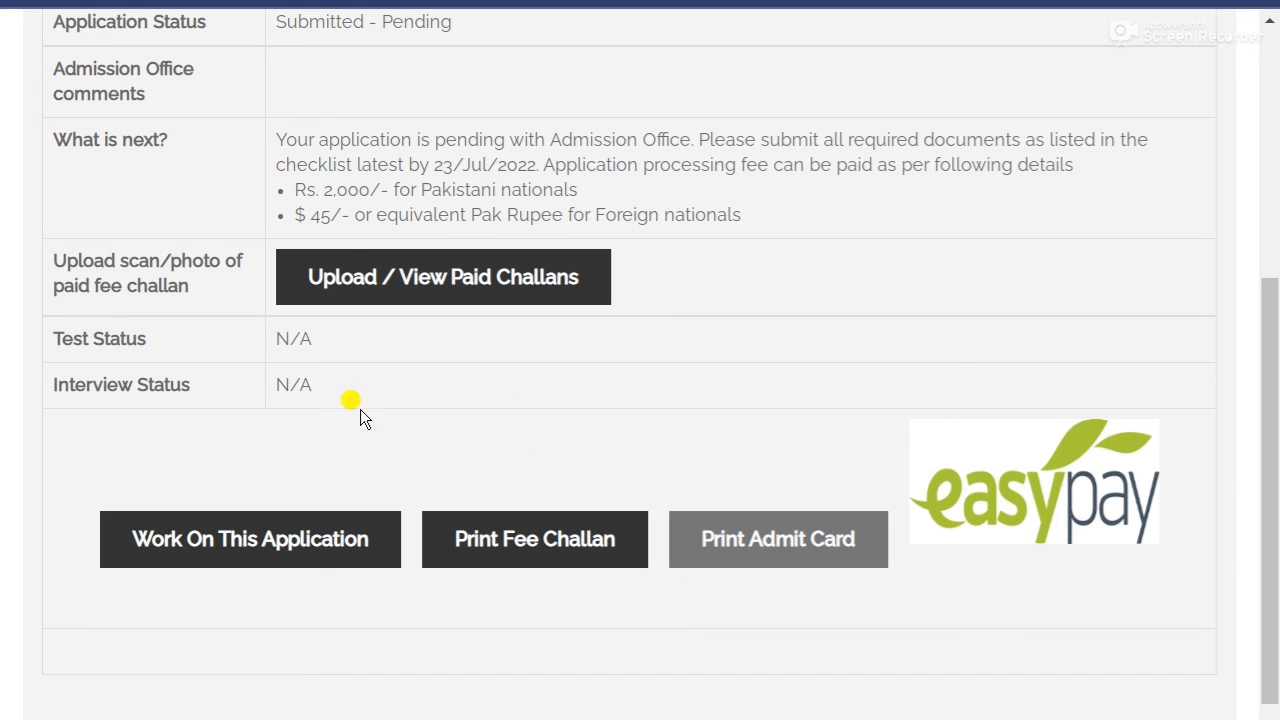
left_click(410, 282)
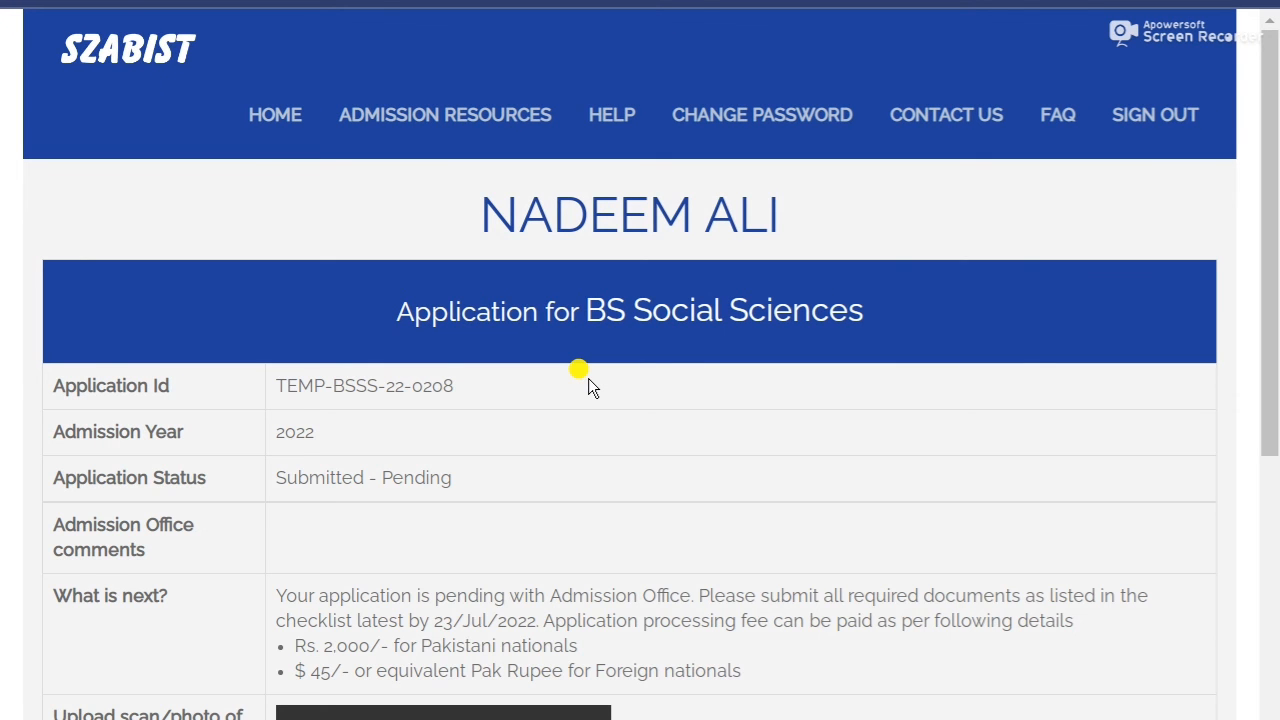
scroll(2, 390, "down", 3)
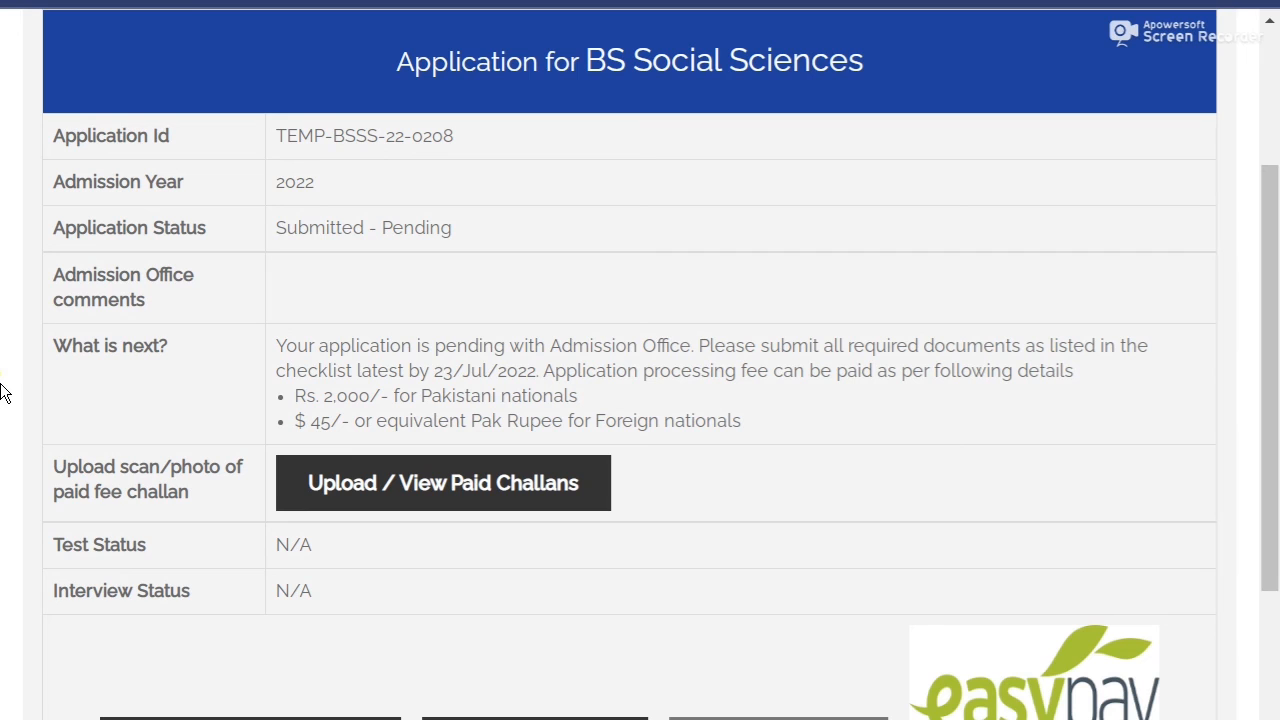